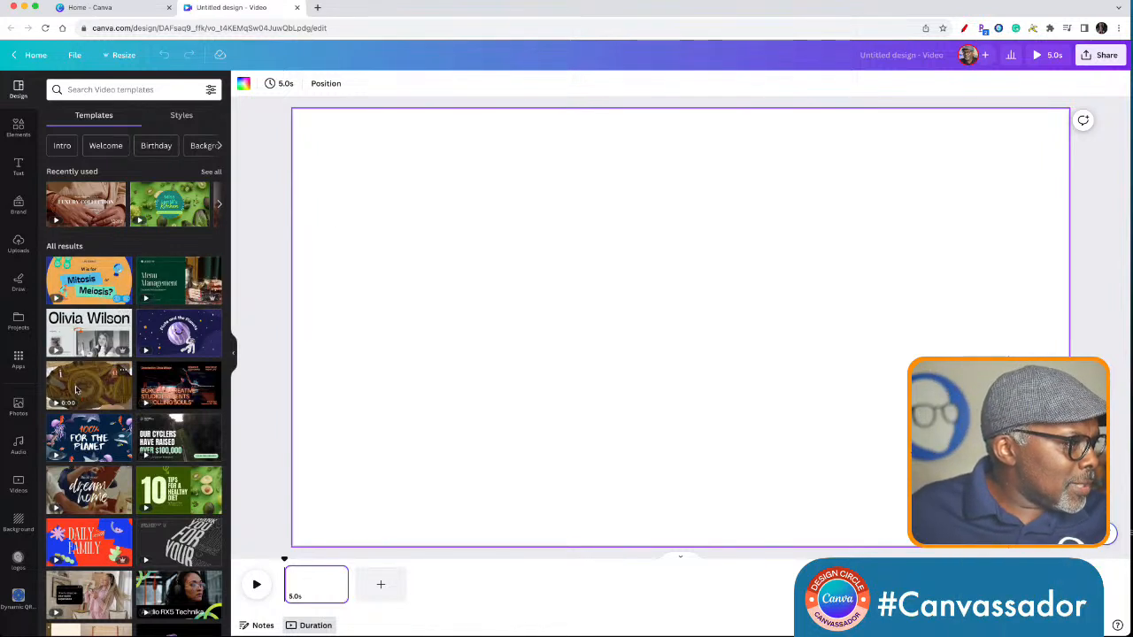
Apply the first page of the Nude Navy Handwritten Real Estate Developer Video template and extend its clip to 13.8 s
click(84, 491)
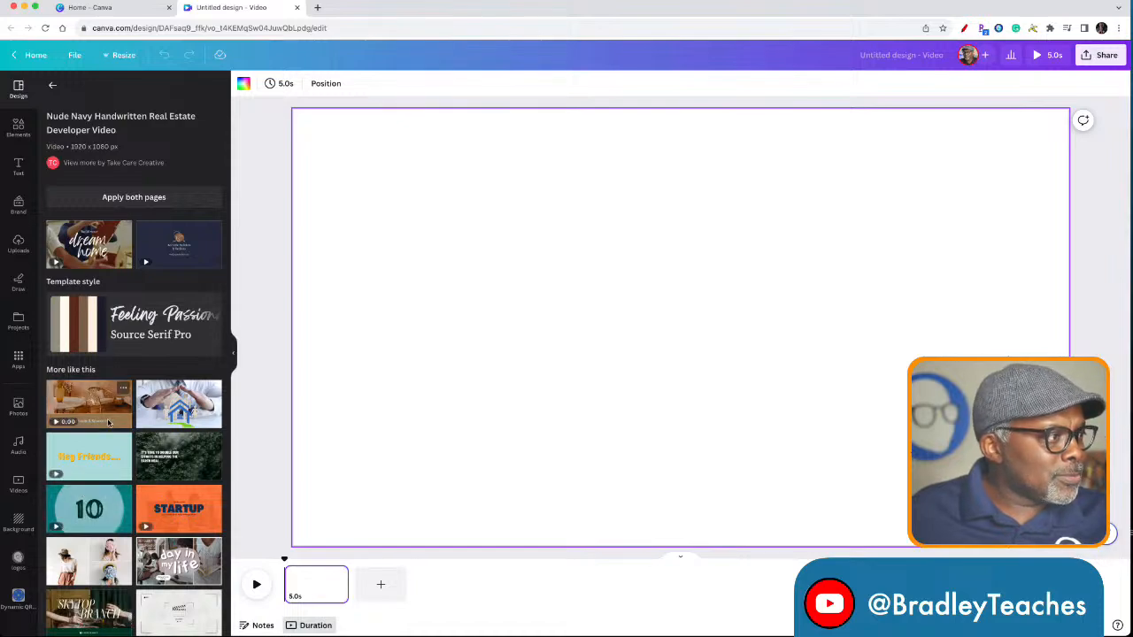
click(85, 245)
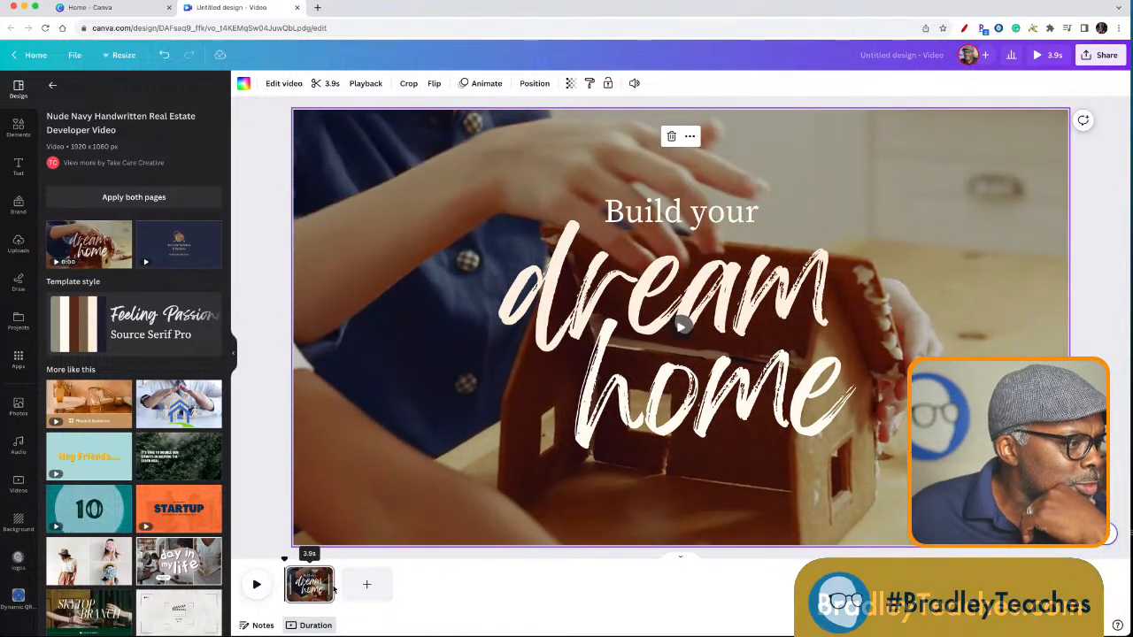
drag(334, 585, 485, 582)
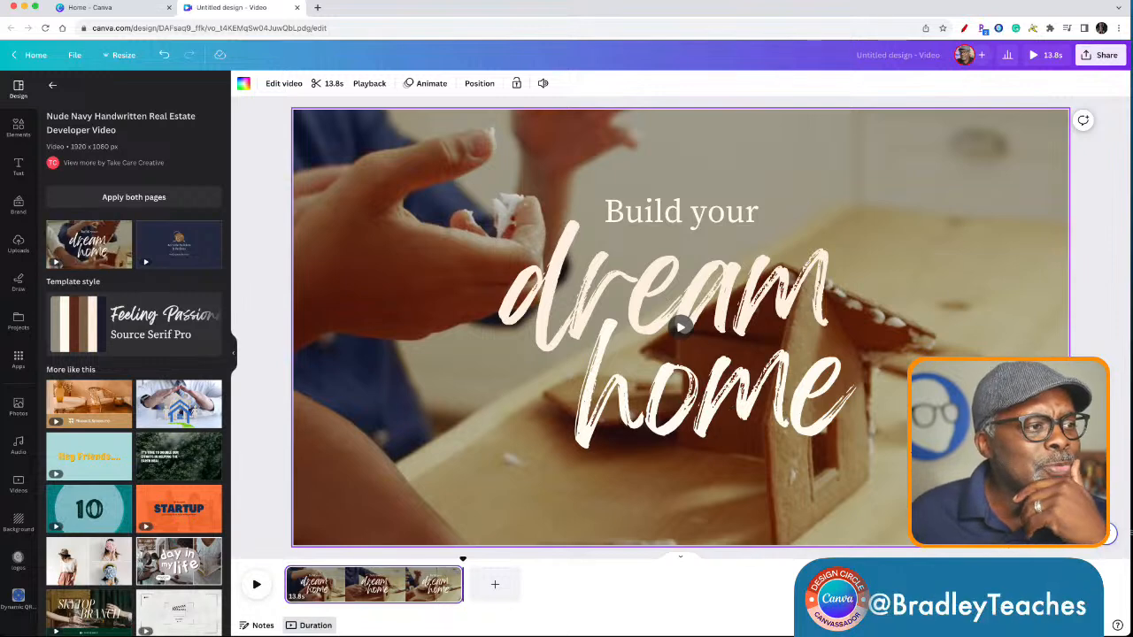
Search the elements for "animated", show all matching graphics, and add the light blue butterfly to the page
click(635, 278)
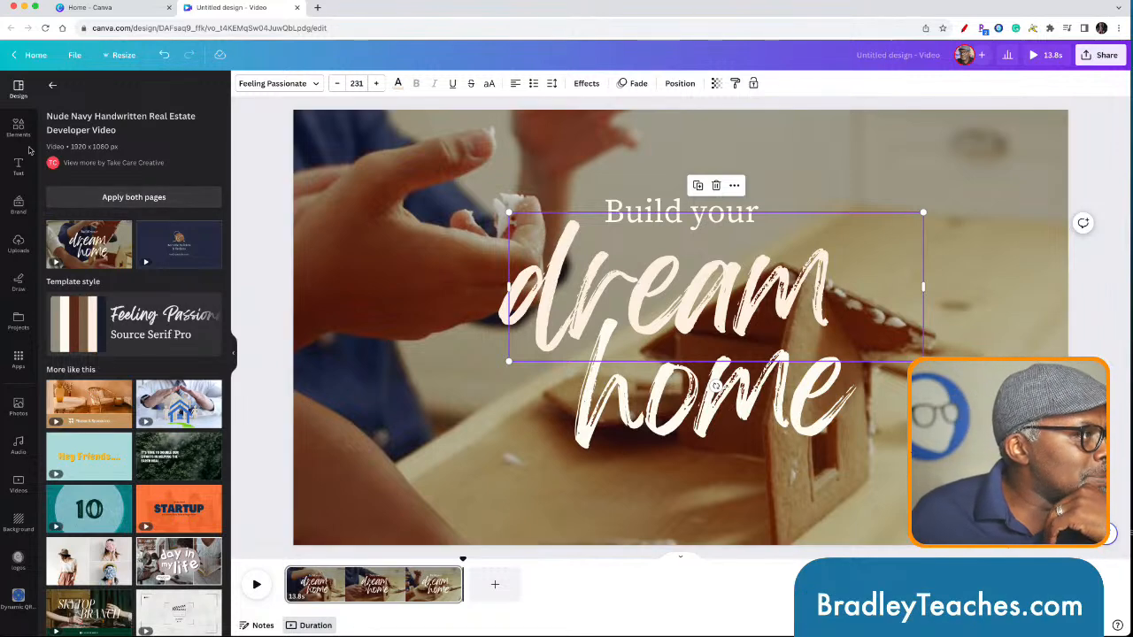
click(17, 127)
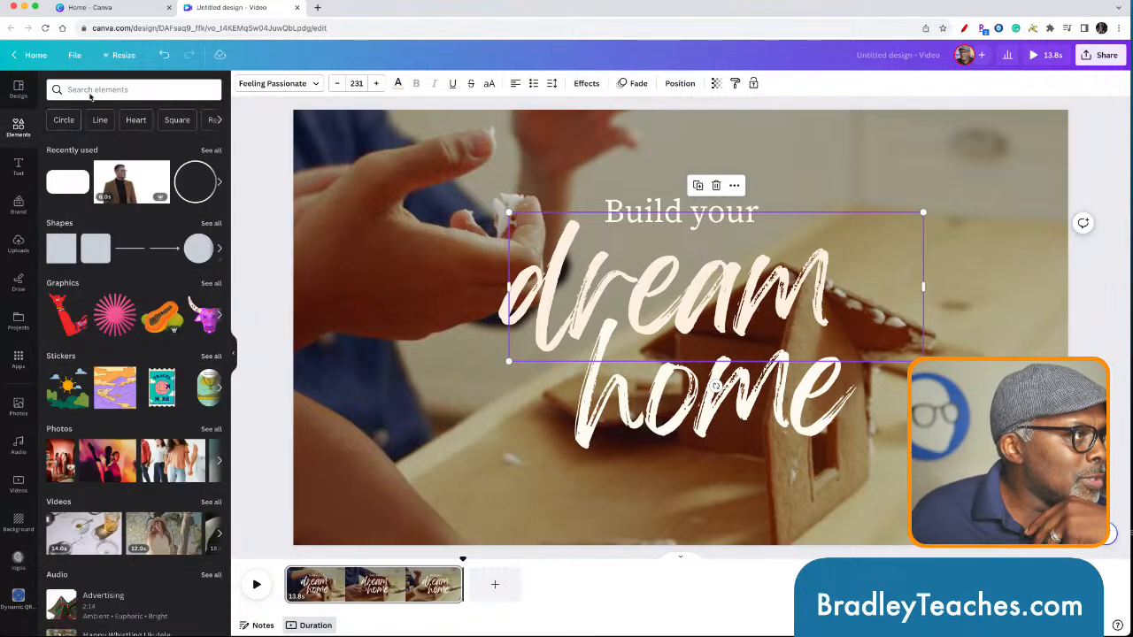
click(89, 92)
text(animated)
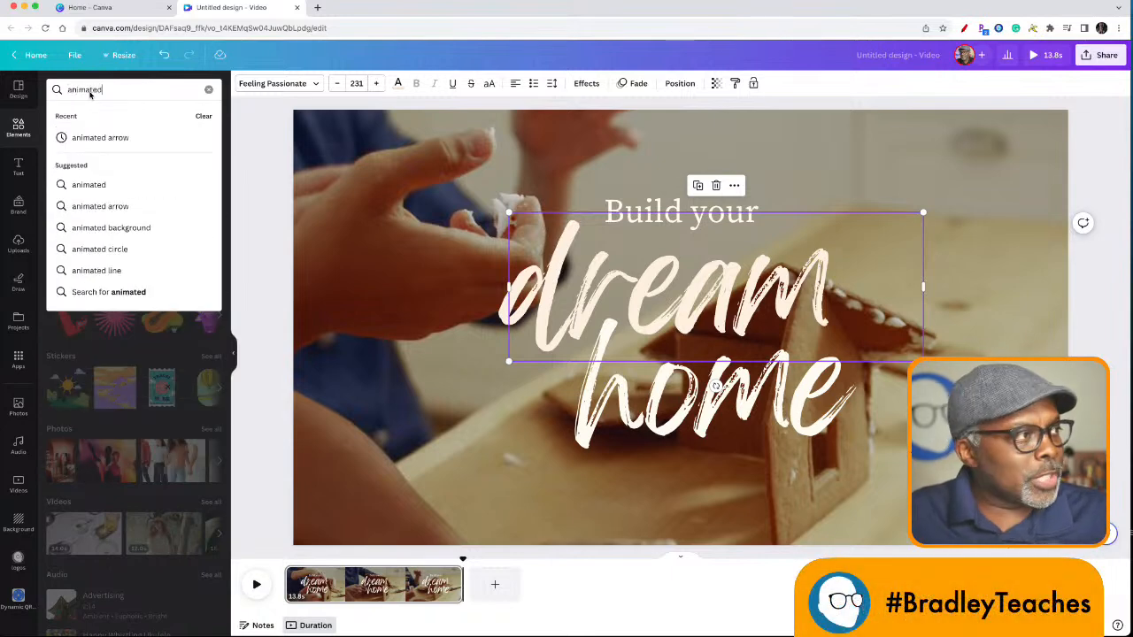
key(Return)
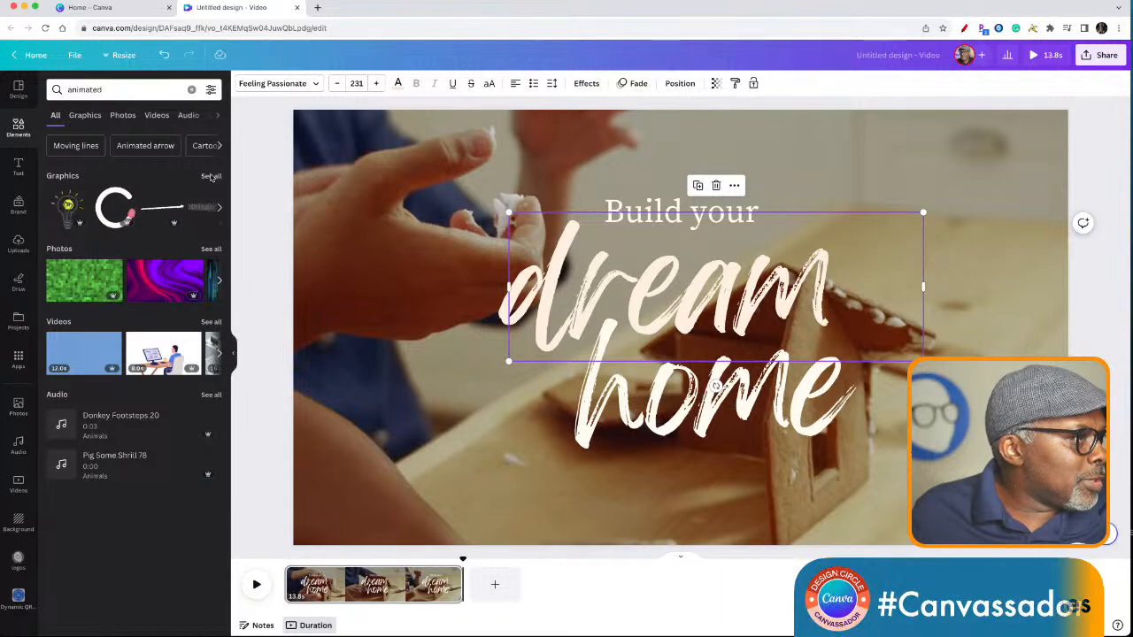
click(211, 177)
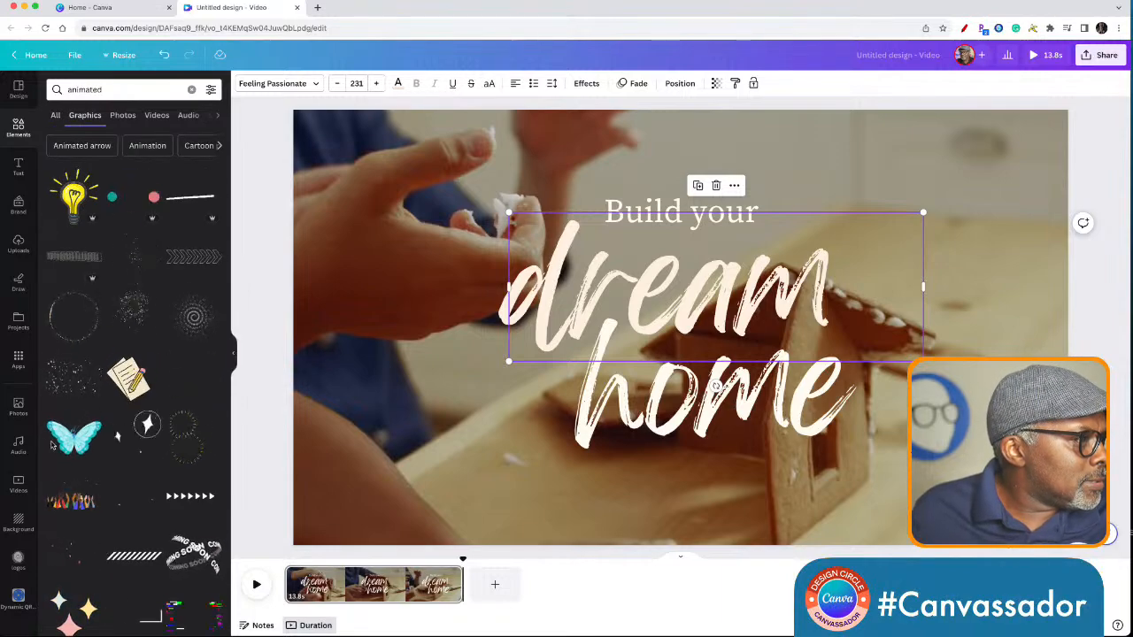
click(73, 436)
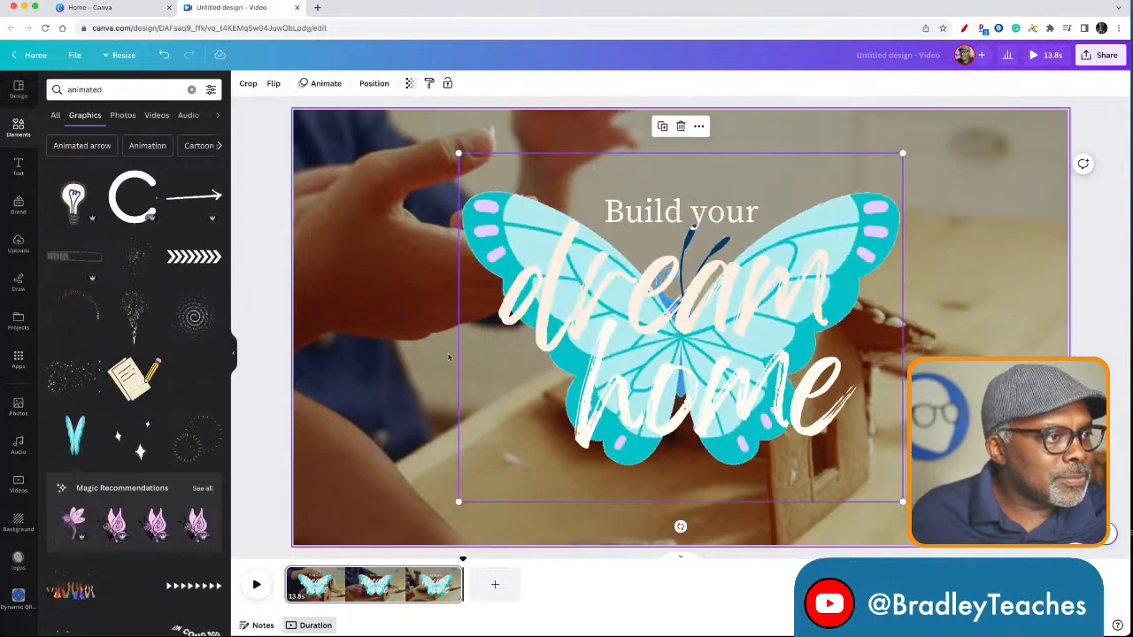
Shrink the butterfly to about 496 by 389 px, place it at the page's lower left, and play the video from the start
drag(892, 156, 660, 346)
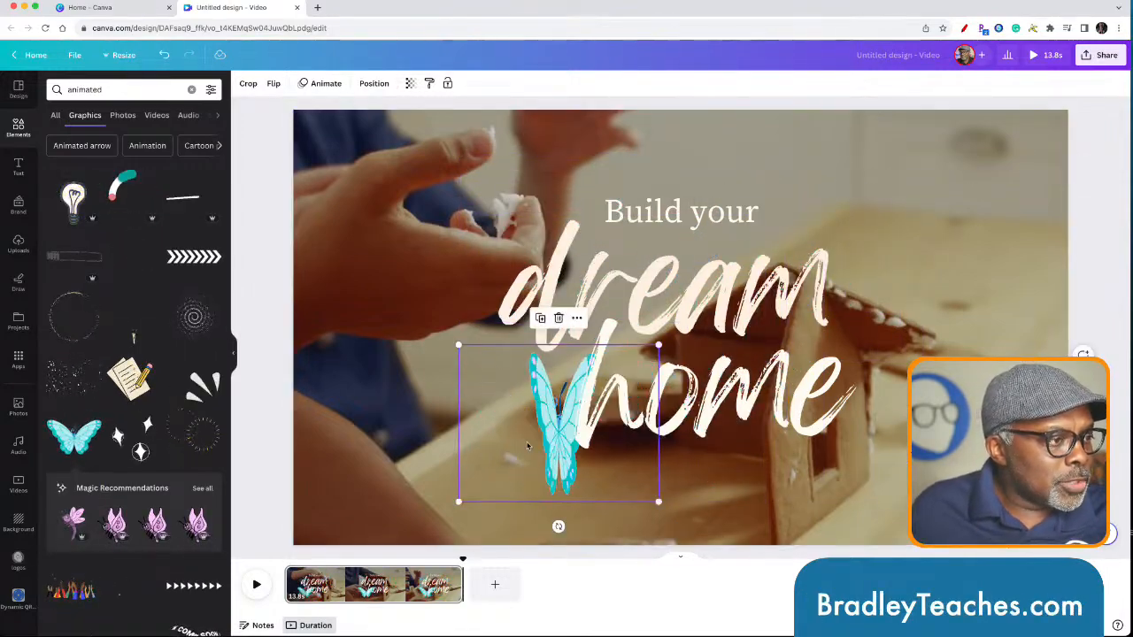
drag(504, 418, 391, 420)
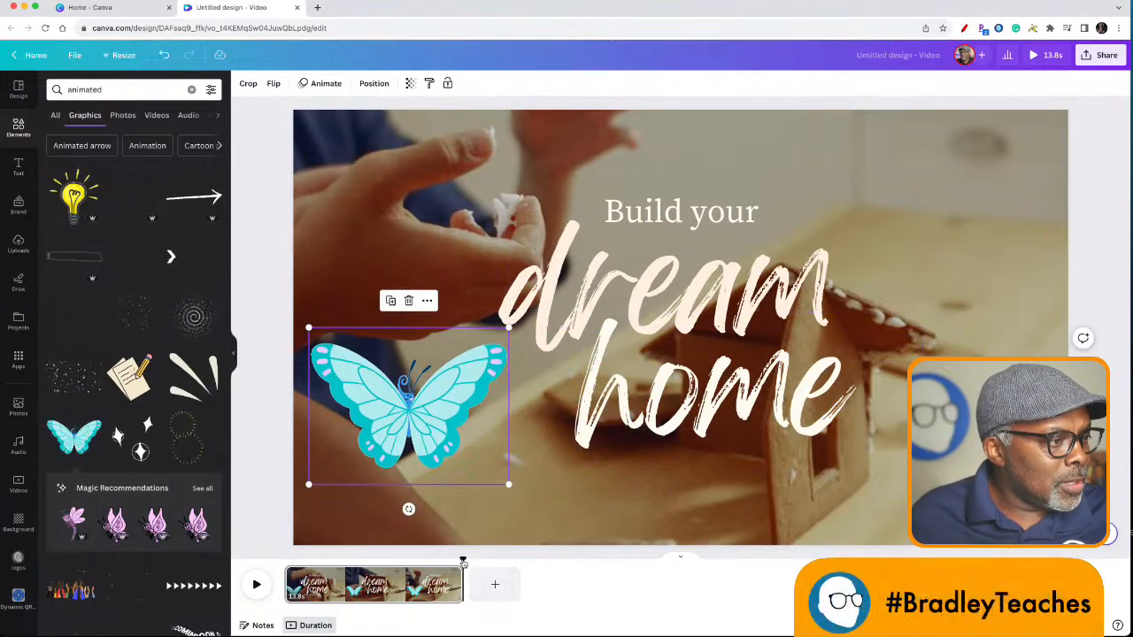
drag(463, 560, 224, 548)
click(256, 586)
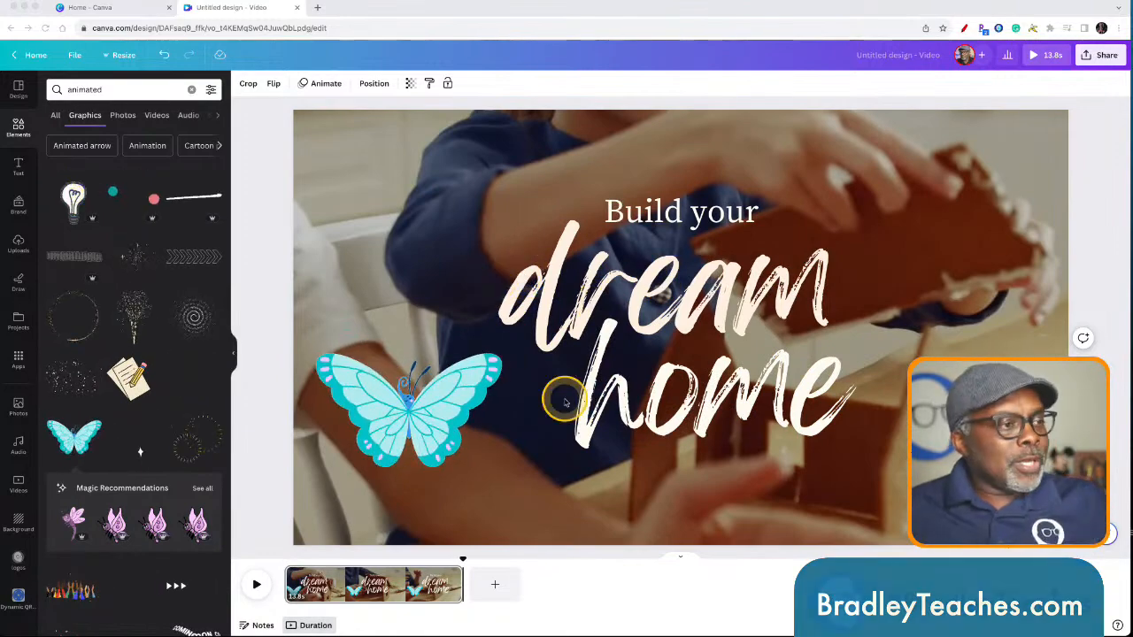
Show the timing of the butterfly graphic on the timeline
click(420, 423)
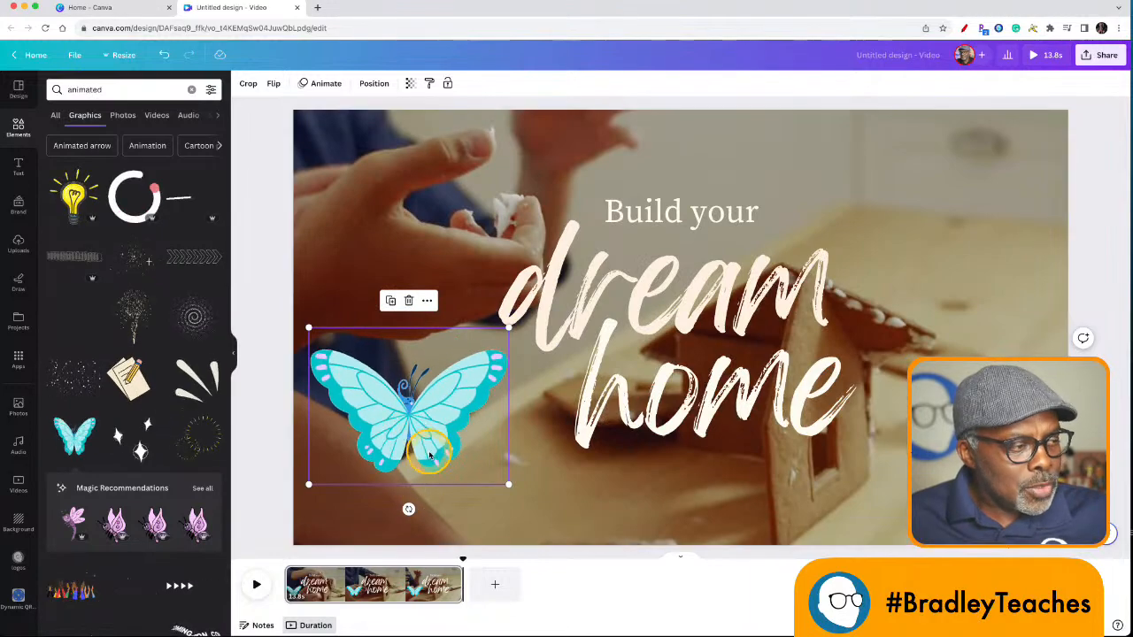
right_click(434, 438)
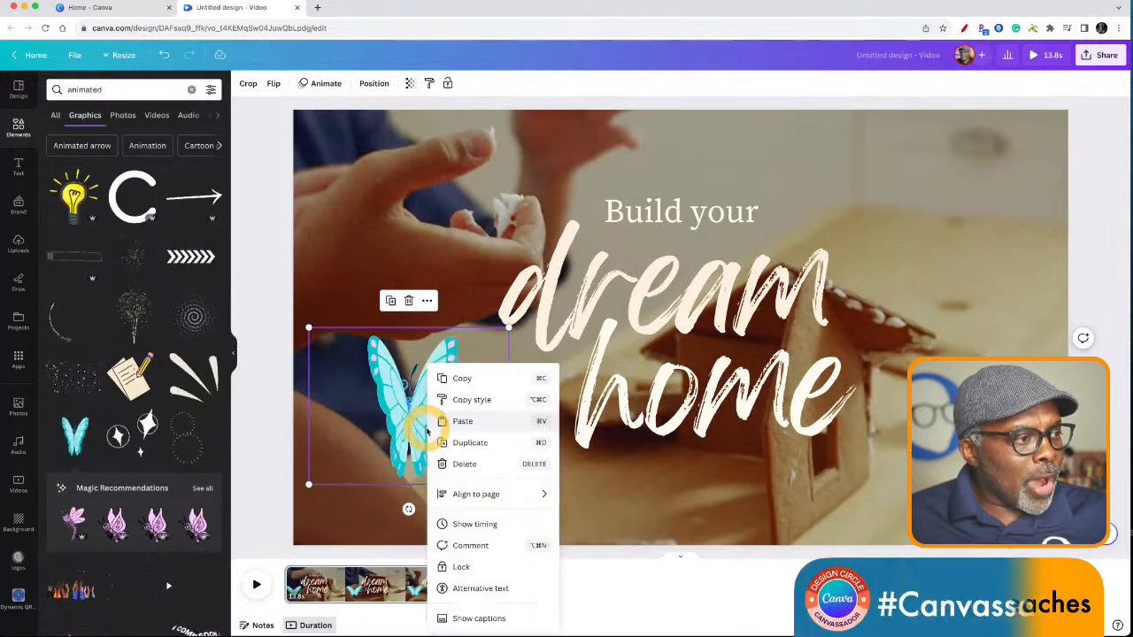
click(462, 528)
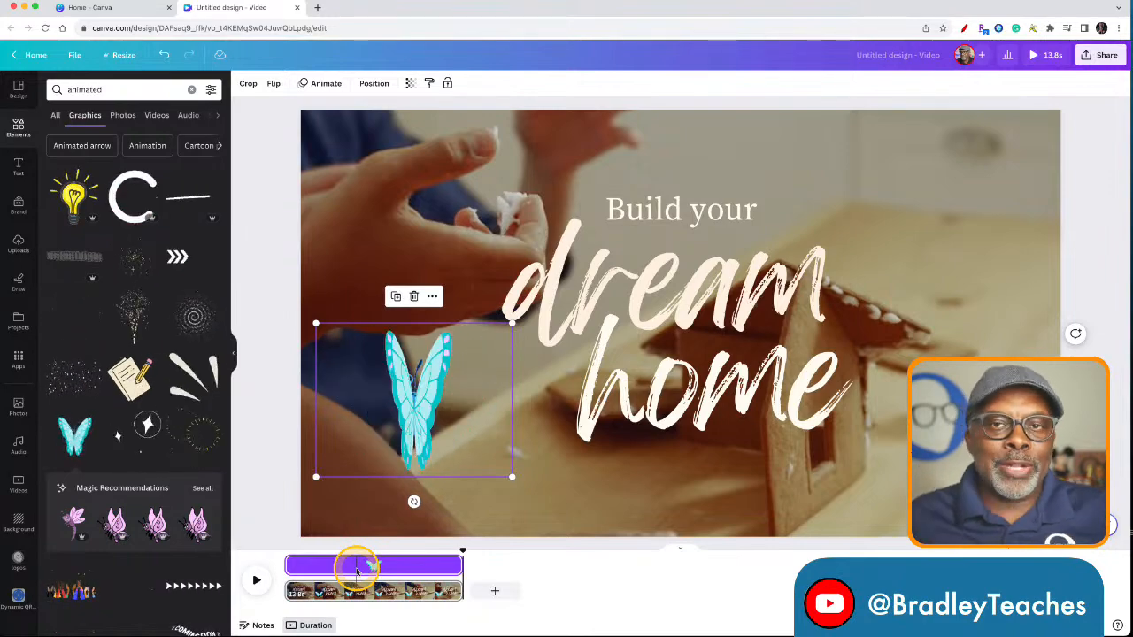
right_click(421, 569)
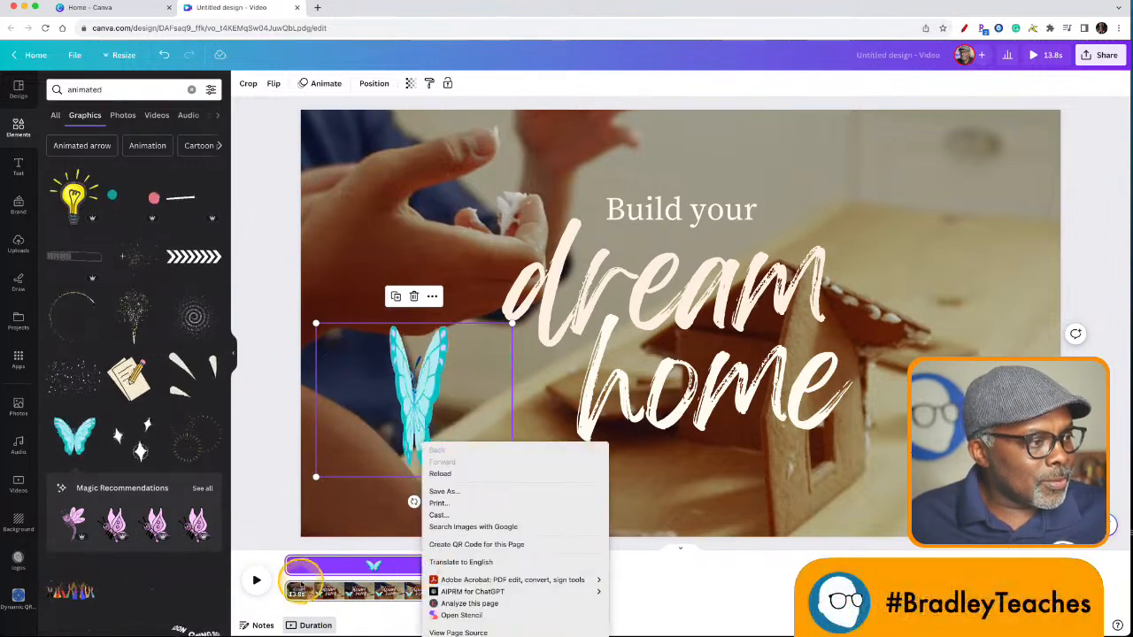
click(326, 573)
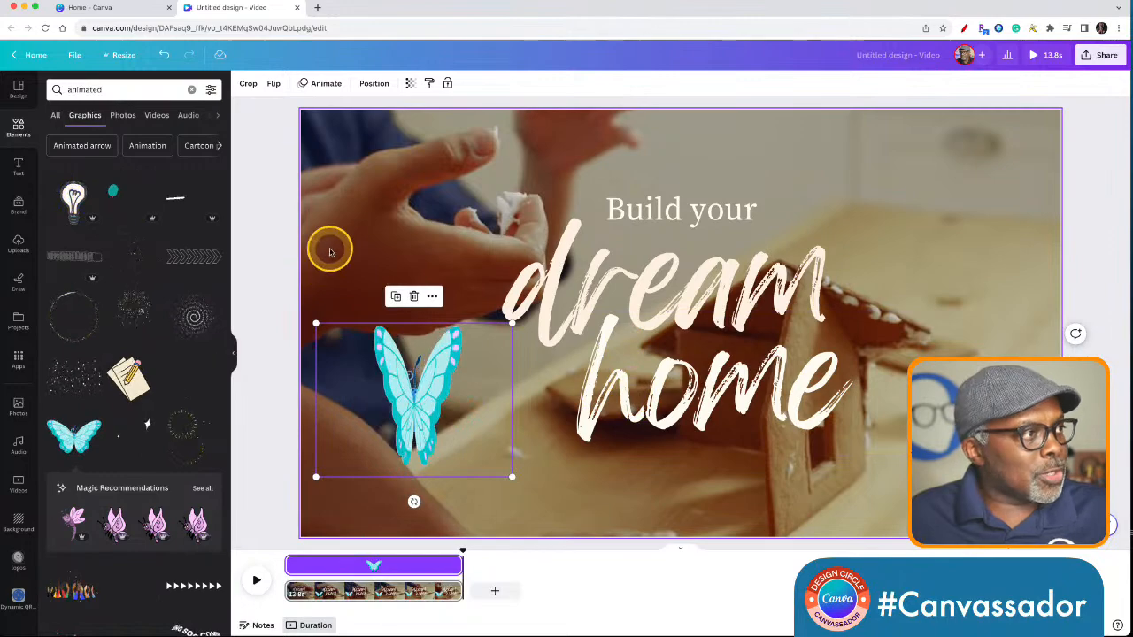
Select the home, Build your, dream and butterfly layers together and expand their separate timing tracks on the timeline
click(371, 83)
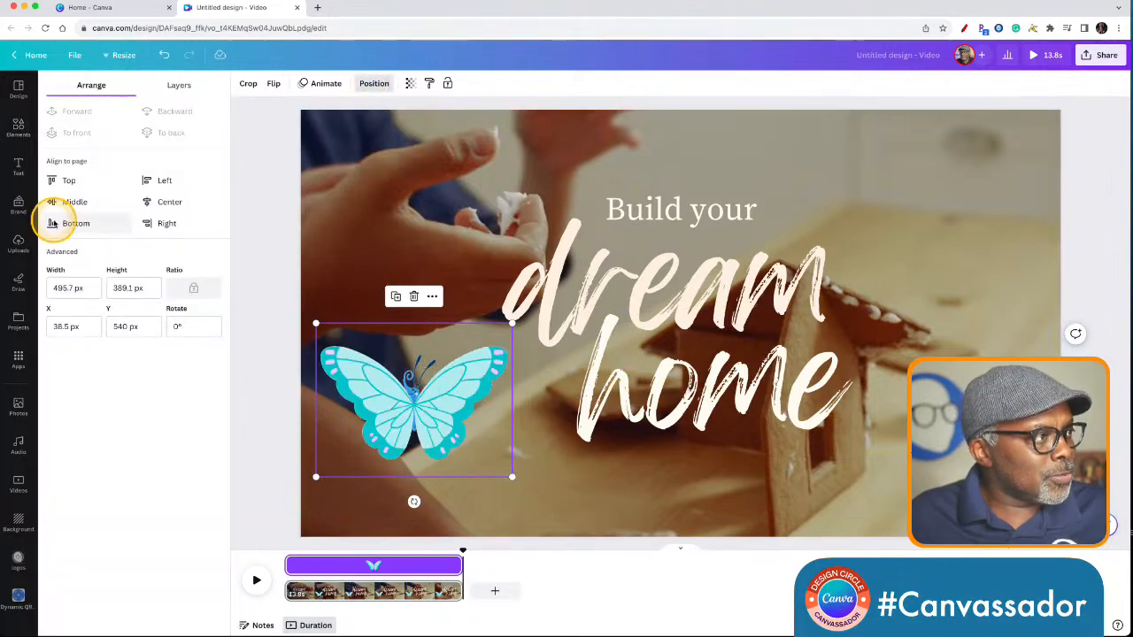
click(178, 84)
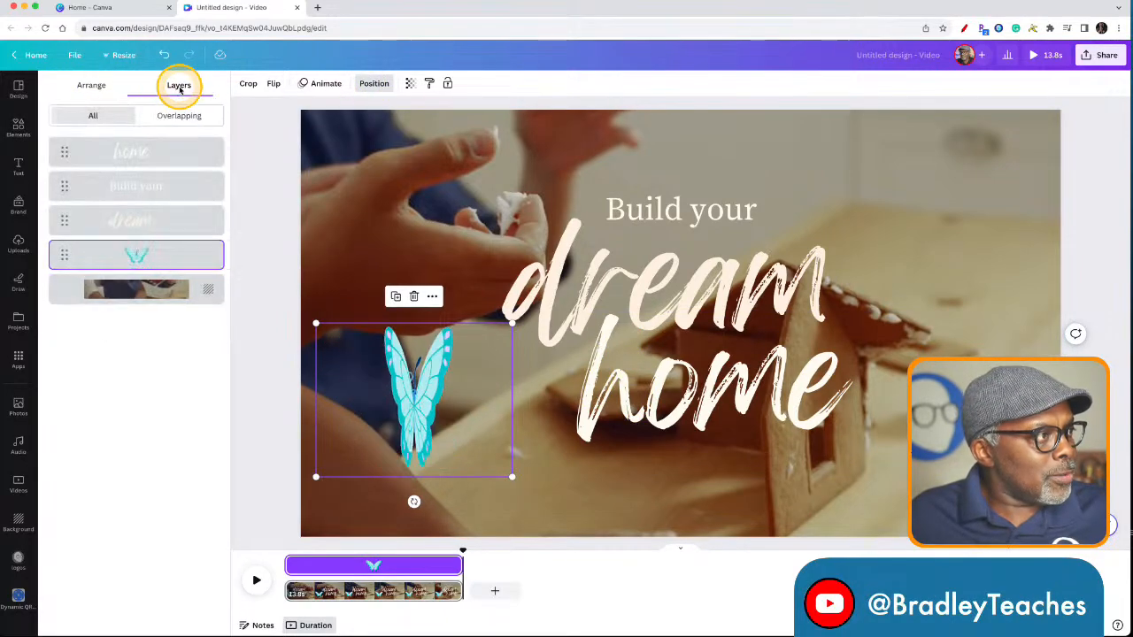
click(133, 155)
shift+click(132, 184)
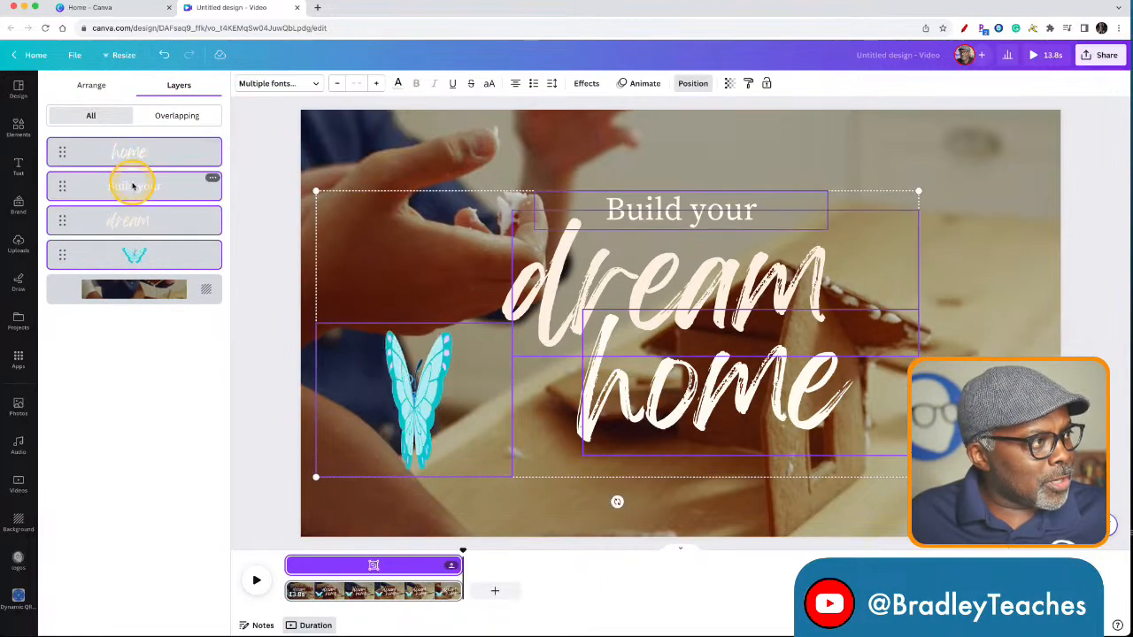
shift+click(135, 213)
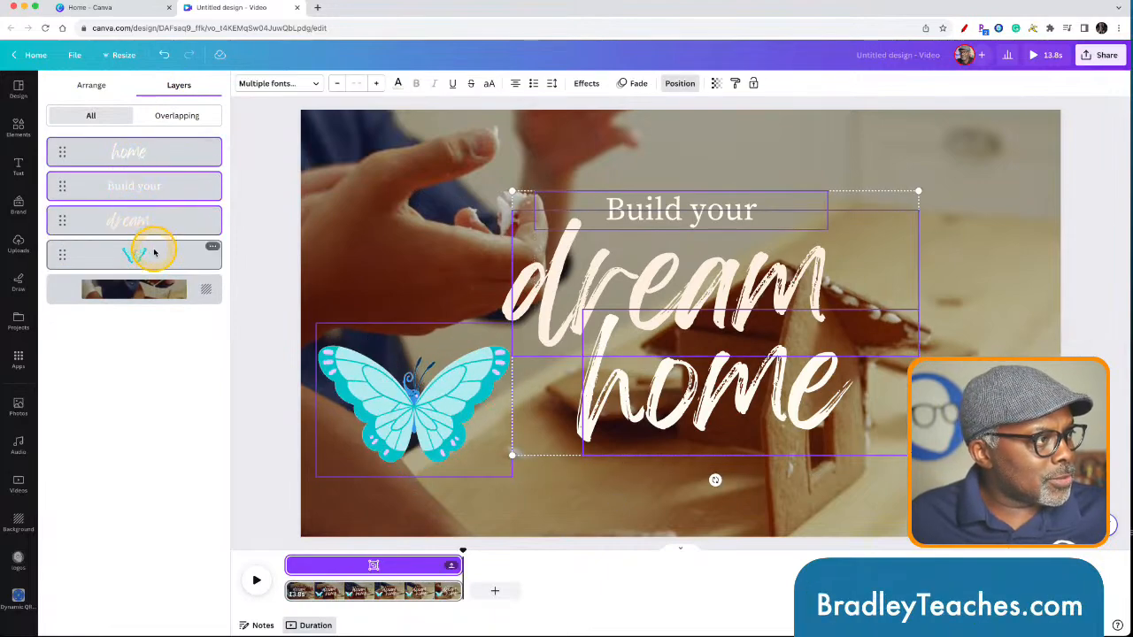
shift+click(152, 253)
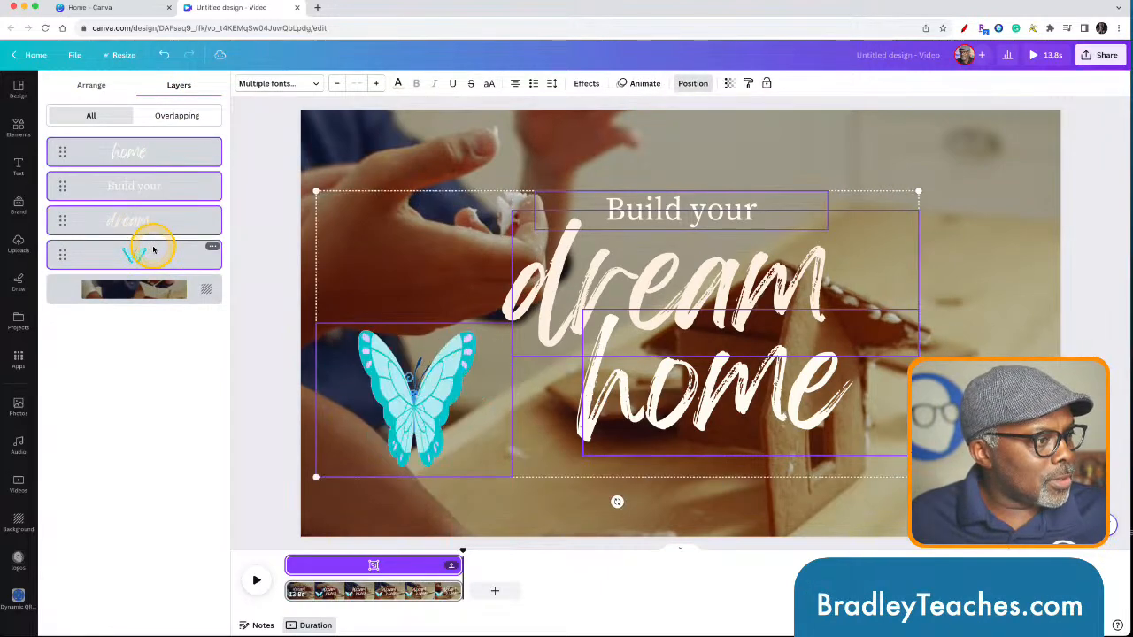
click(452, 565)
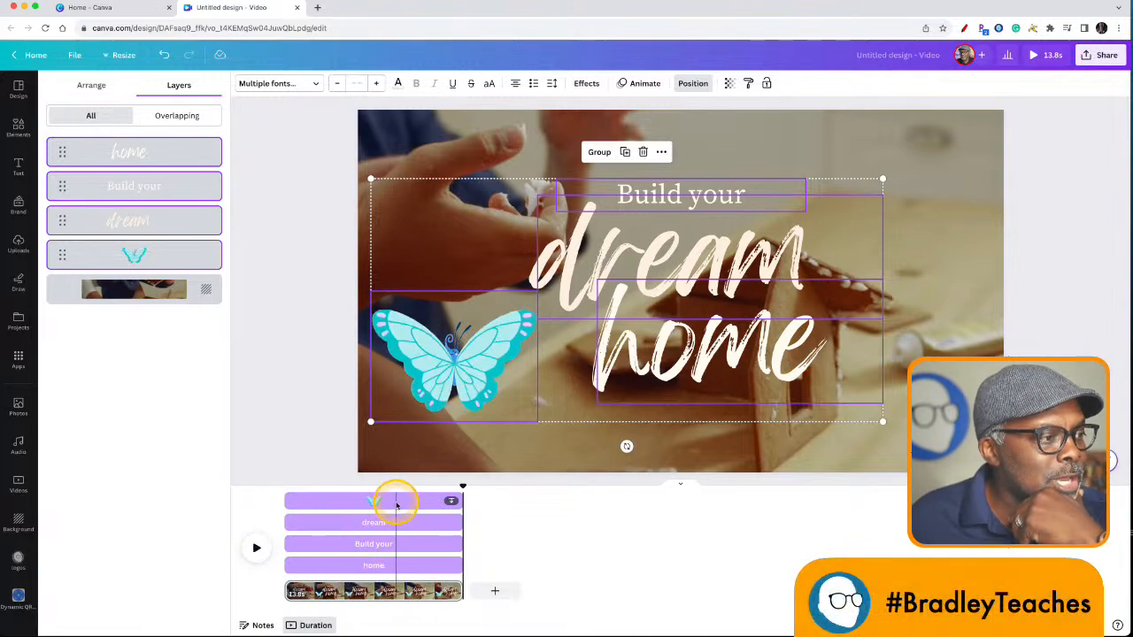
Trim the butterfly's timing to roughly the last quarter of the clip and the "Build your" text to roughly the first quarter
click(396, 504)
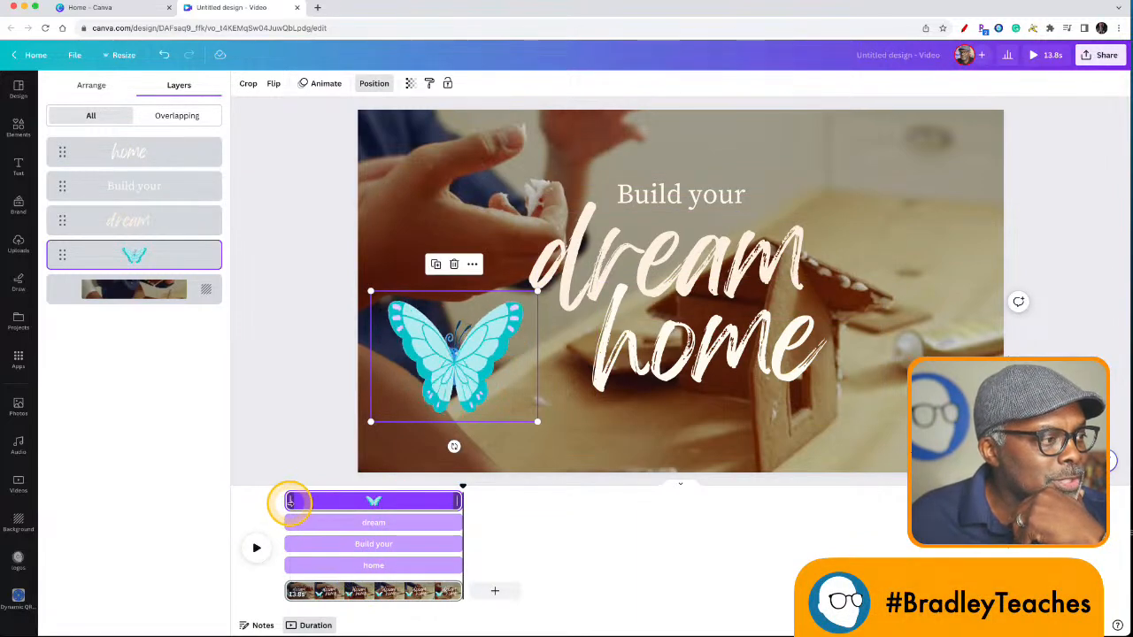
drag(294, 503, 419, 502)
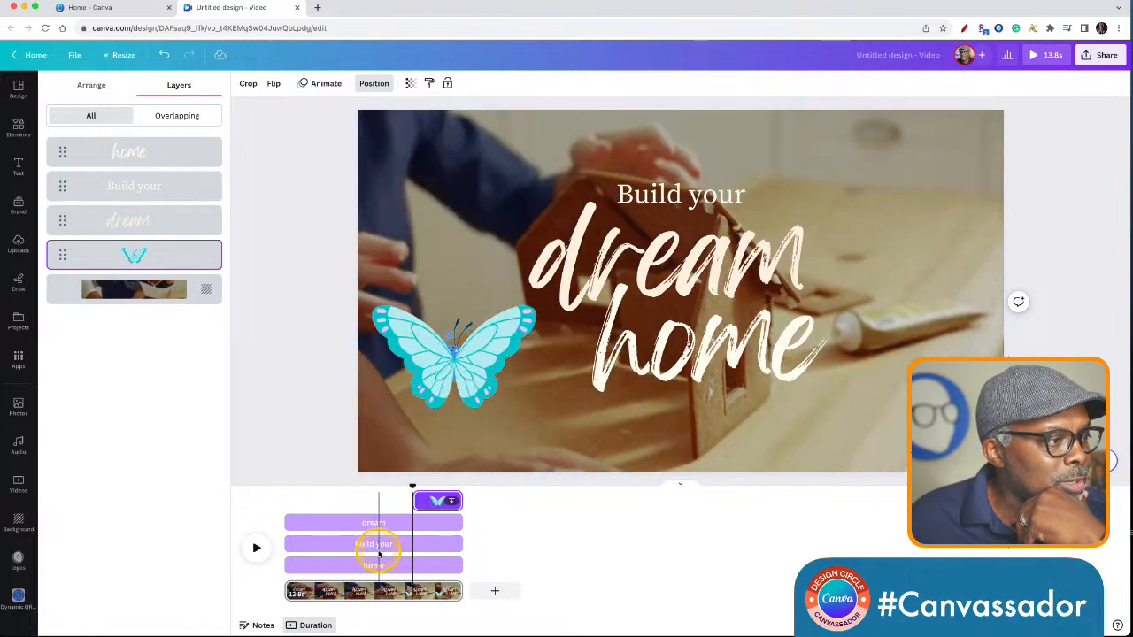
click(445, 544)
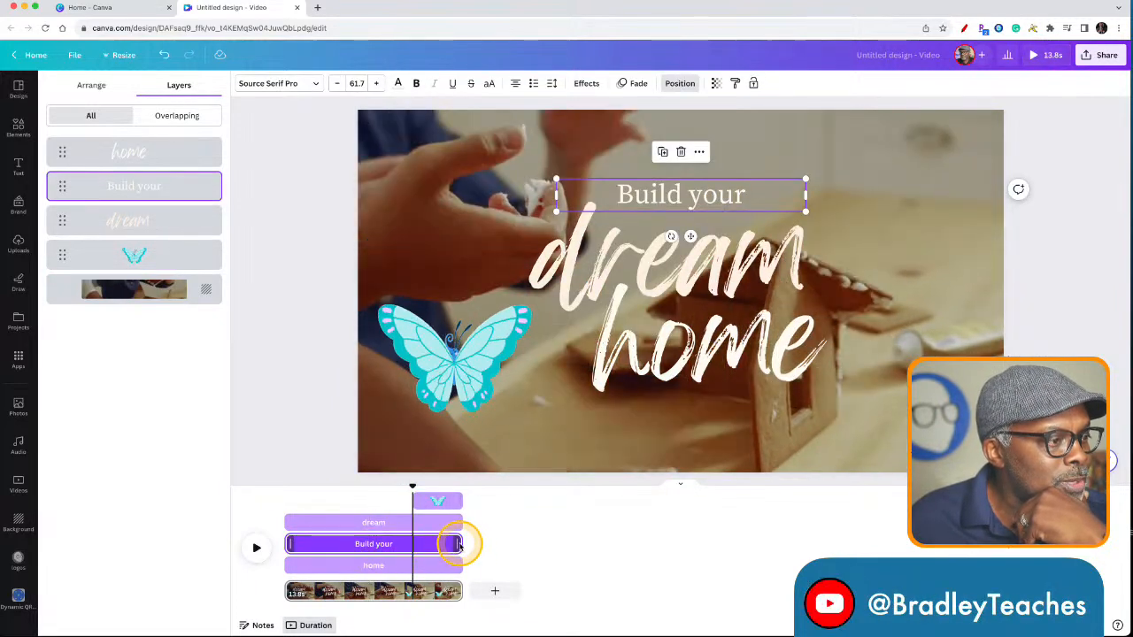
drag(450, 545, 326, 522)
Trim the "dream" and "home" texts to start when "Build your" ends and finish when the butterfly appears
click(292, 522)
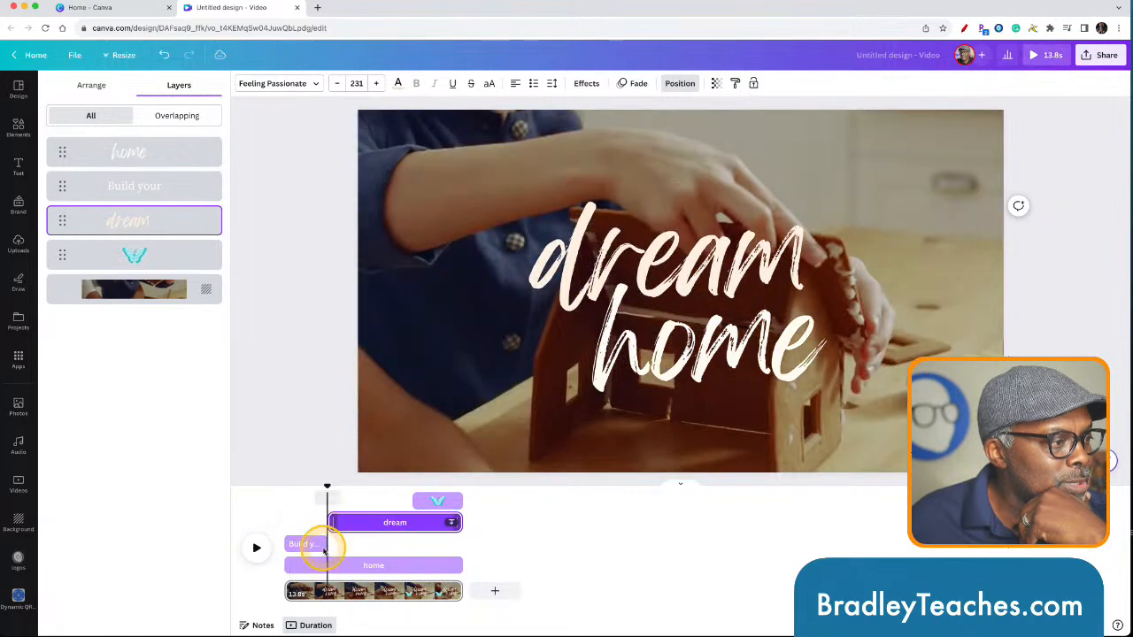
drag(288, 566, 329, 566)
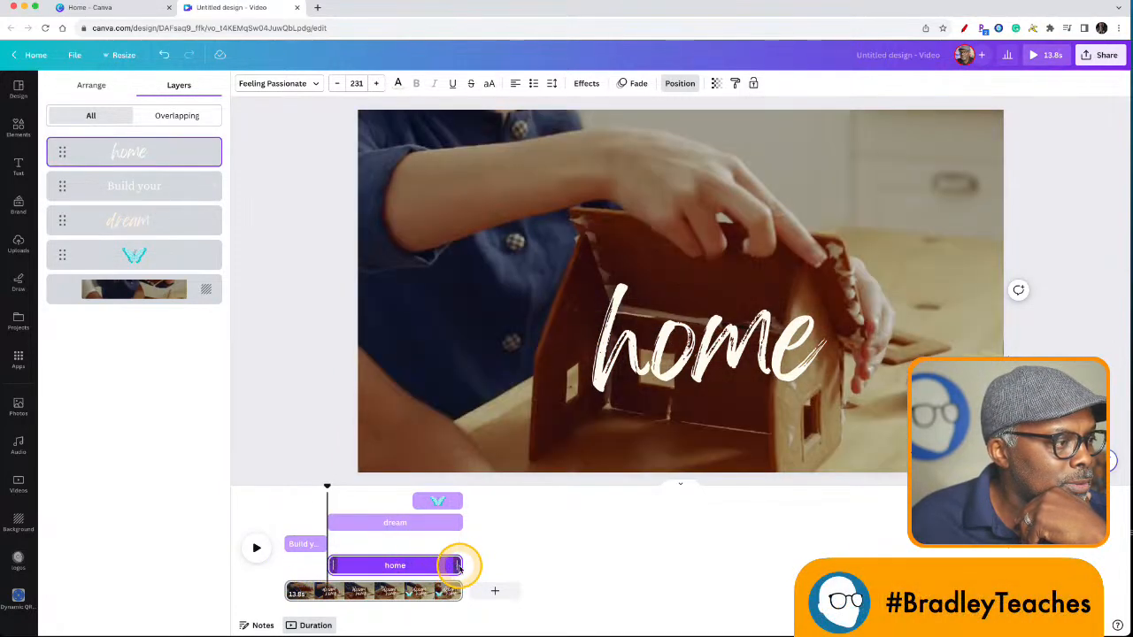
drag(458, 566, 411, 567)
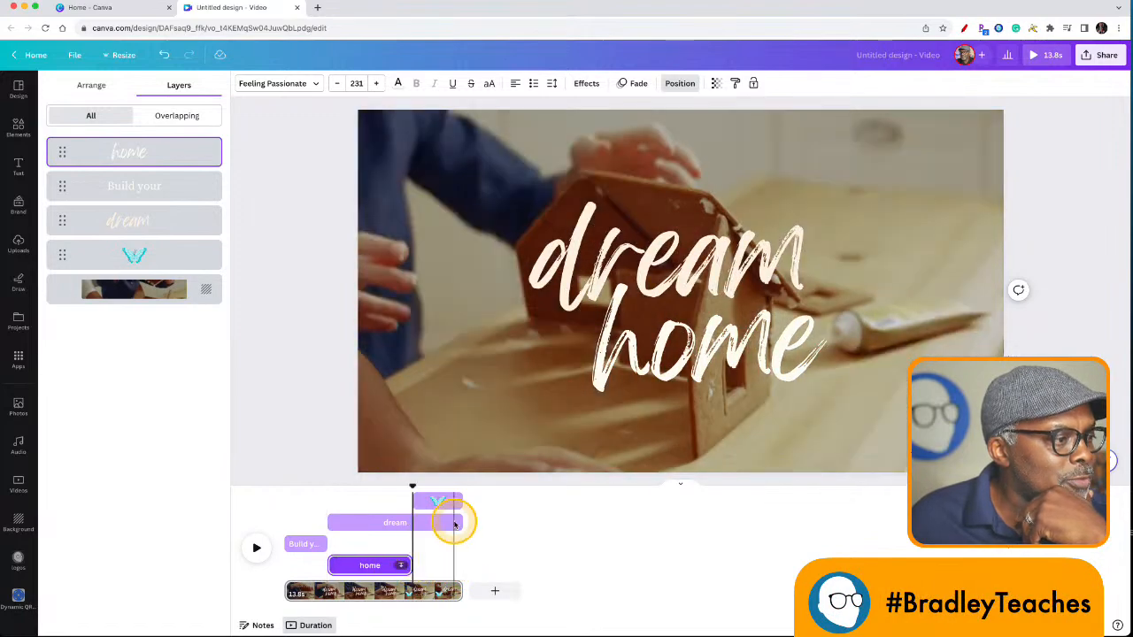
drag(460, 524, 438, 506)
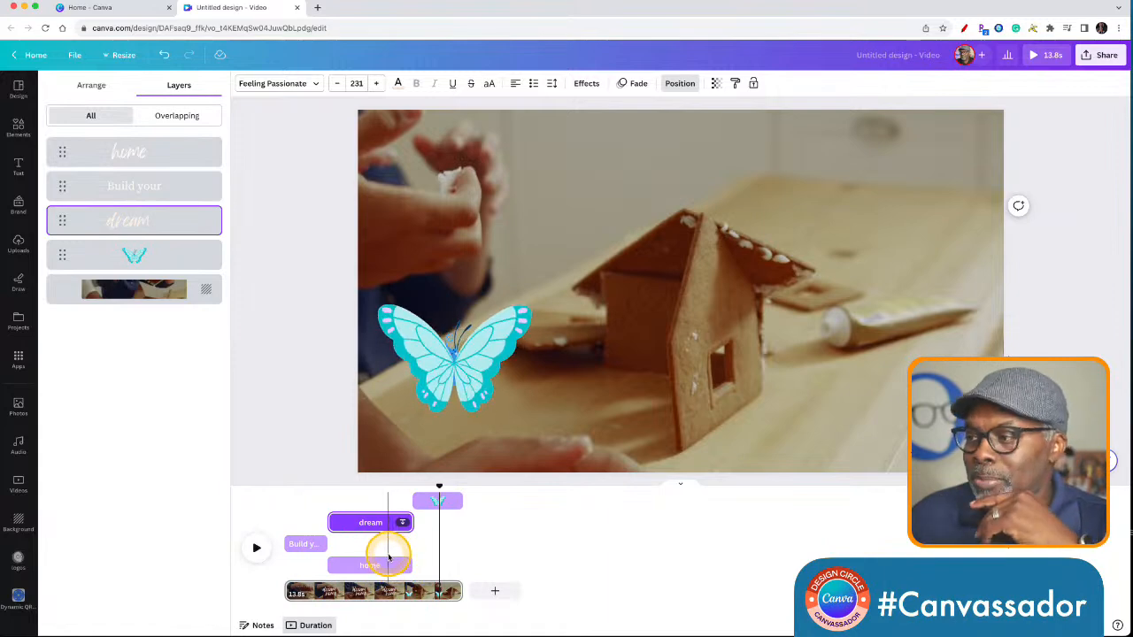
Apply the Drift element animation to the butterfly and return the playhead to 0.0 s
click(304, 543)
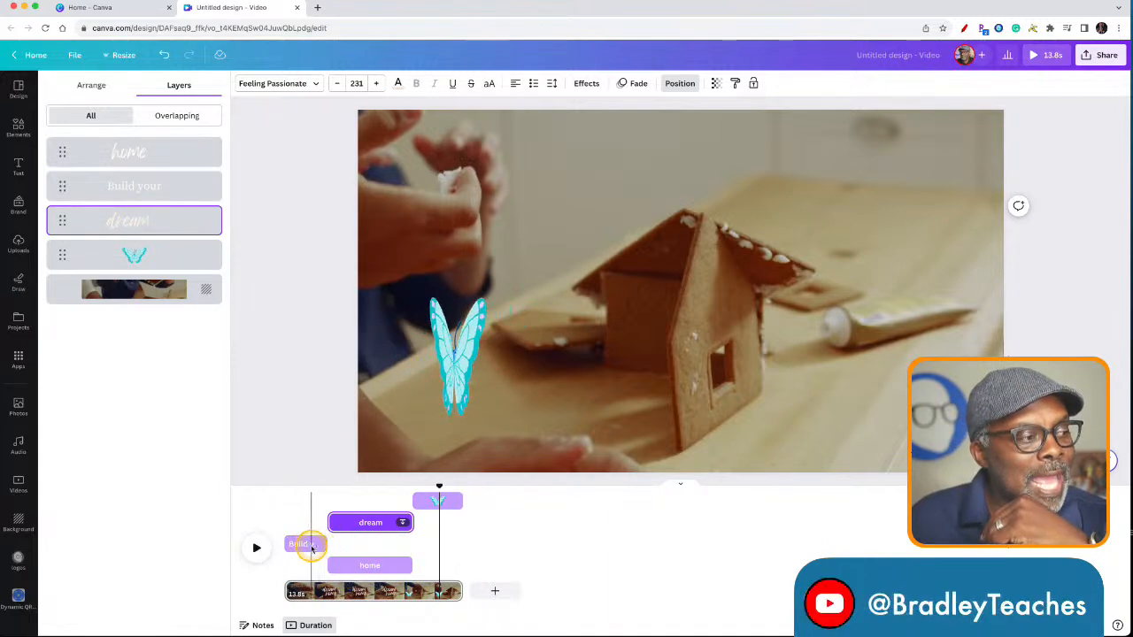
click(423, 503)
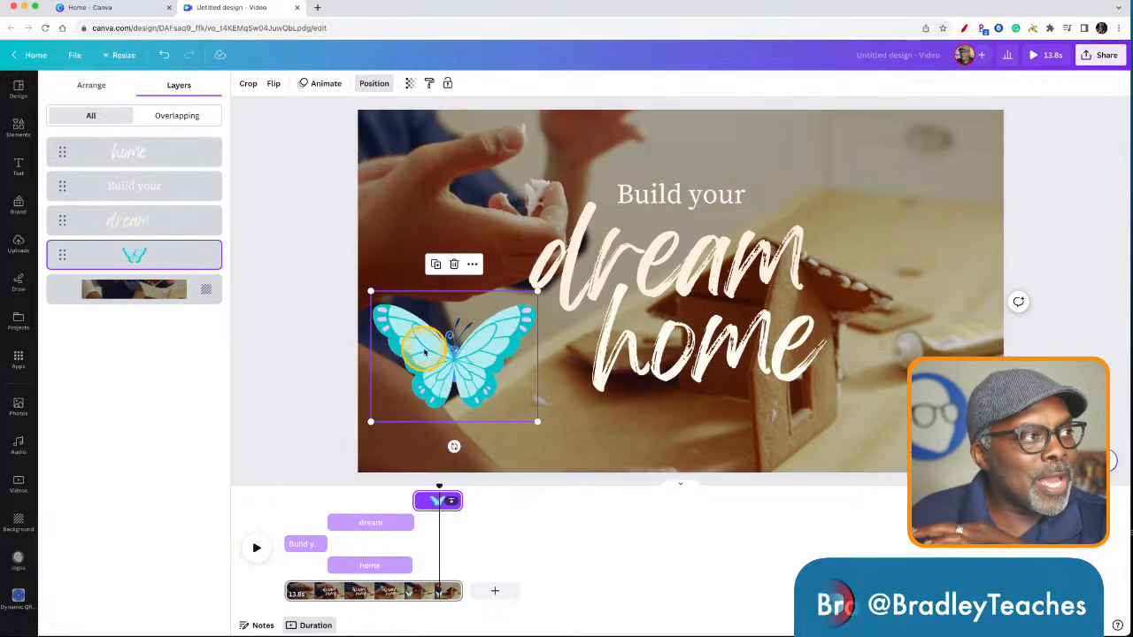
click(324, 85)
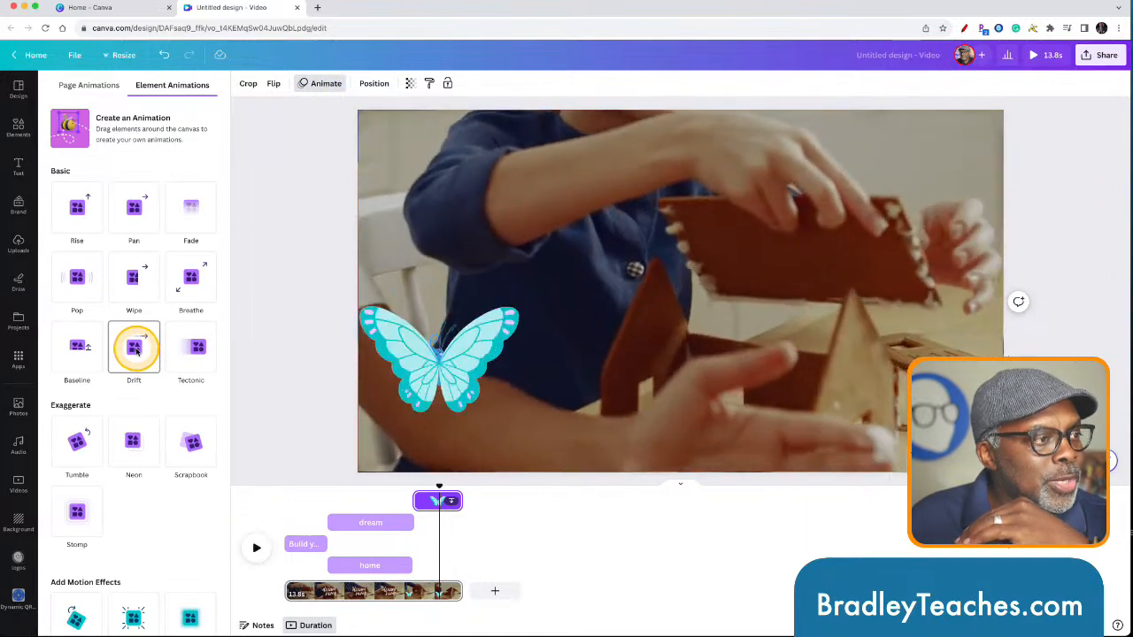
click(134, 349)
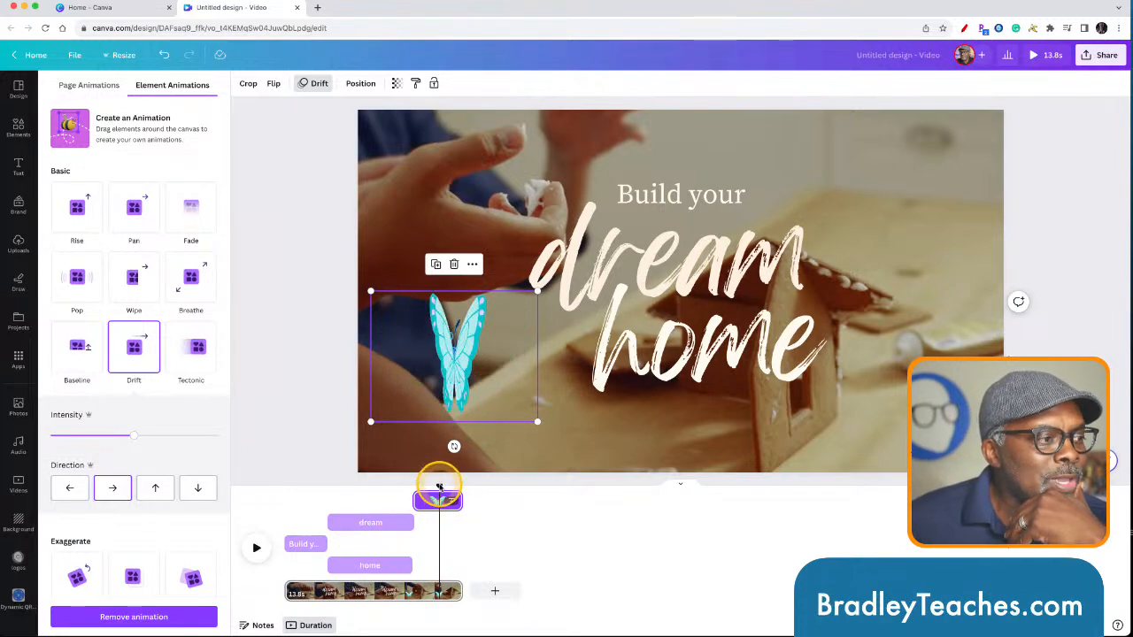
drag(439, 487, 268, 500)
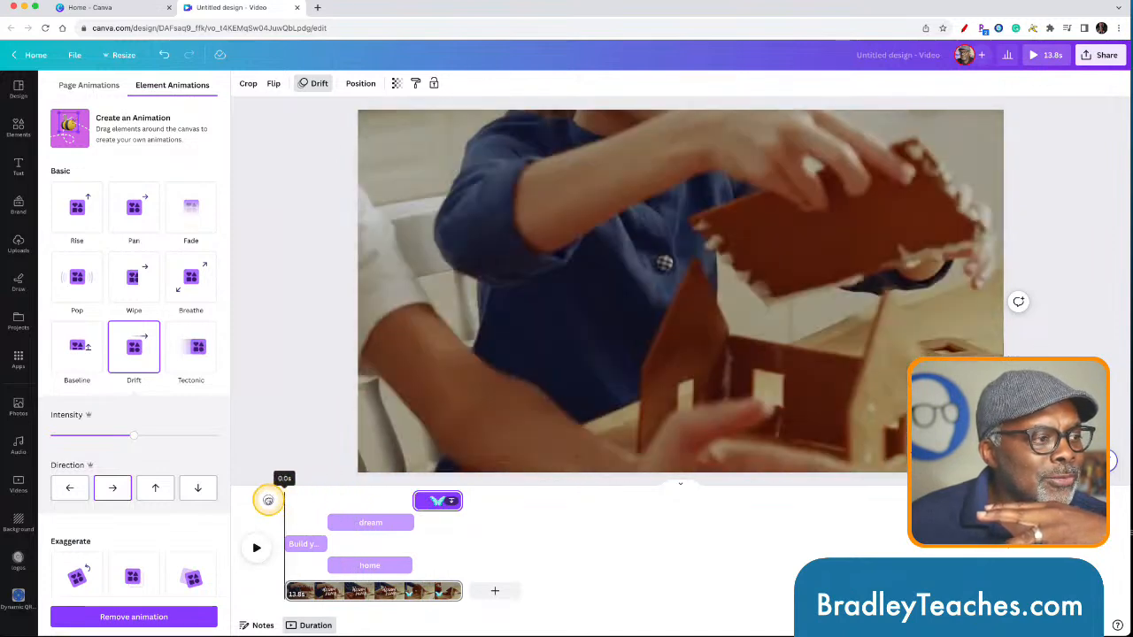
Preview the video, extend the "Build your" text's timing to finish with "dream" and "home", and move the playhead to the clip's end
click(256, 551)
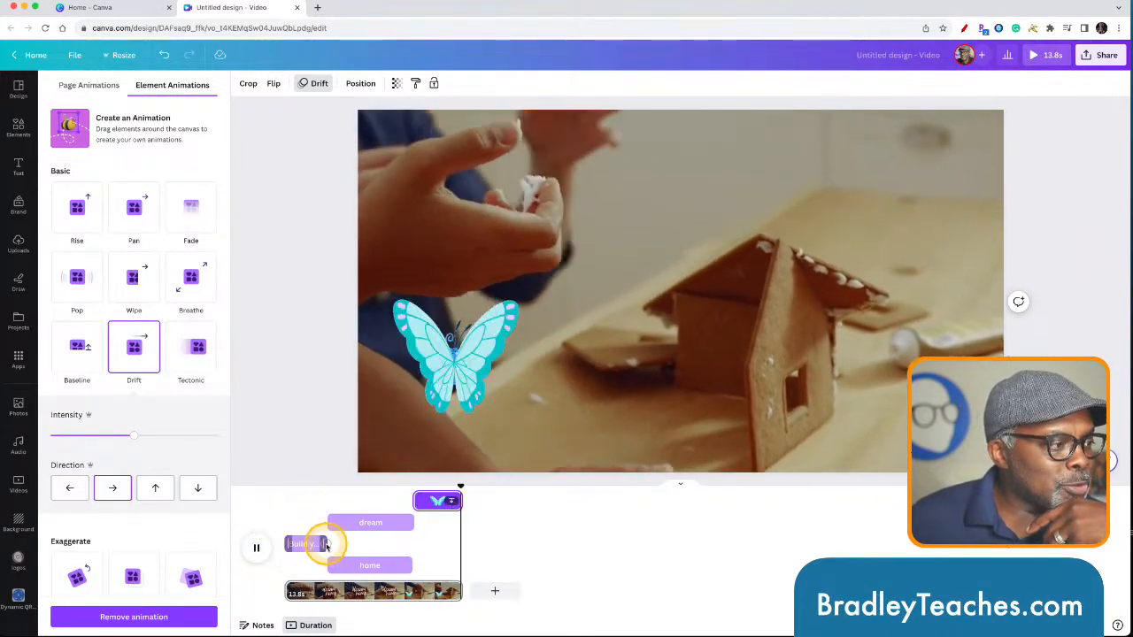
drag(326, 546, 413, 545)
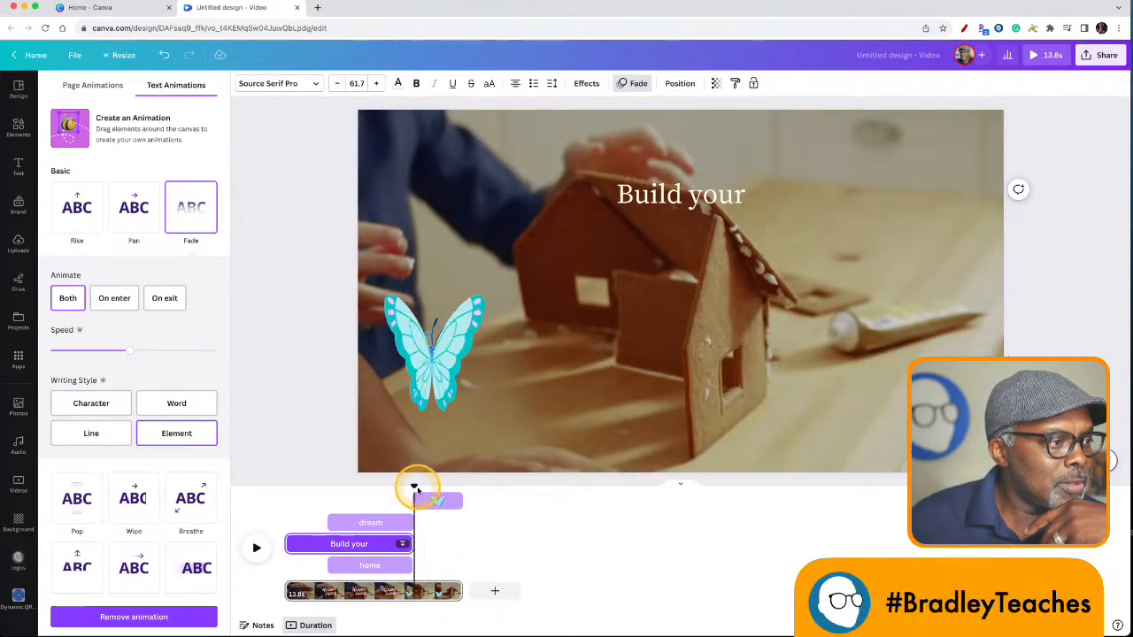
drag(415, 486, 469, 498)
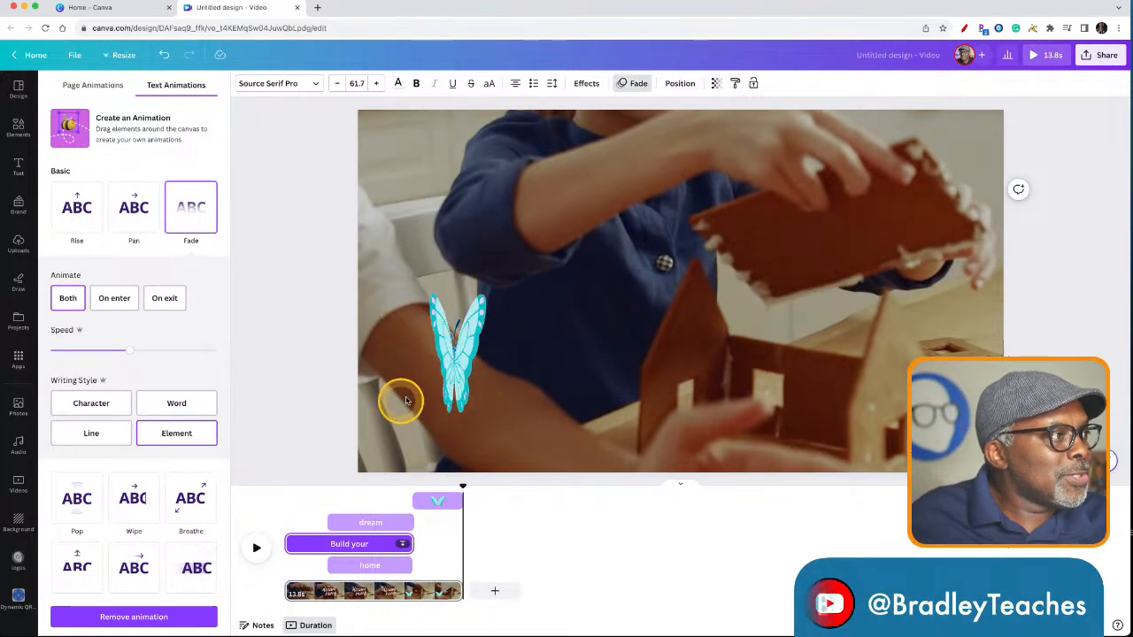
Create a custom butterfly animation with a freehand path that loops around "home" and "dream" and finishes near "Build your"
click(451, 379)
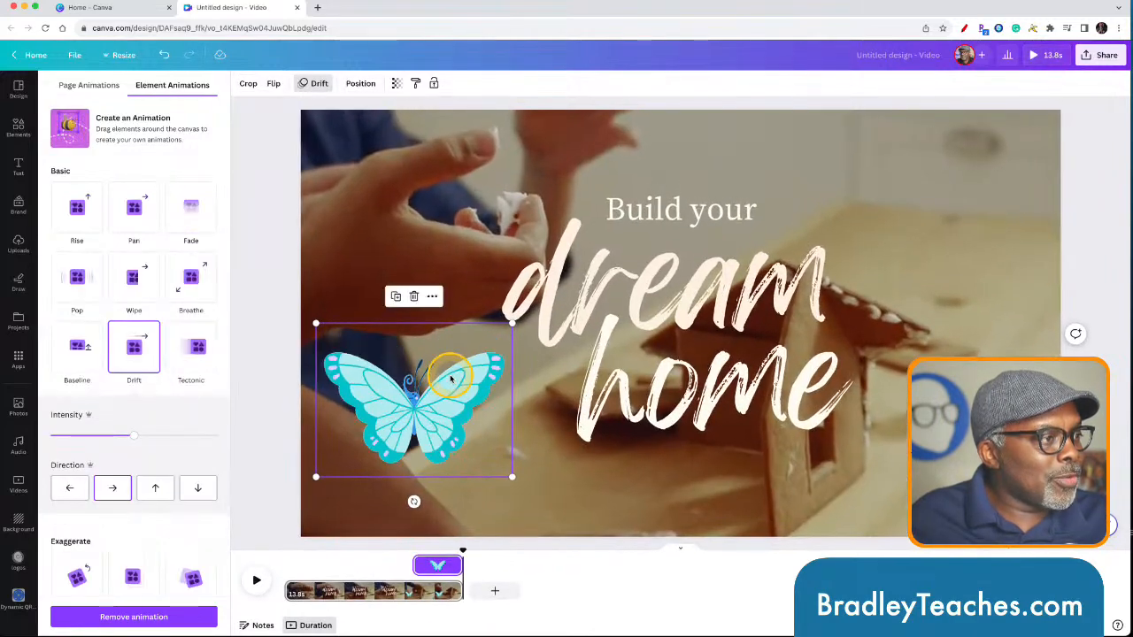
click(98, 142)
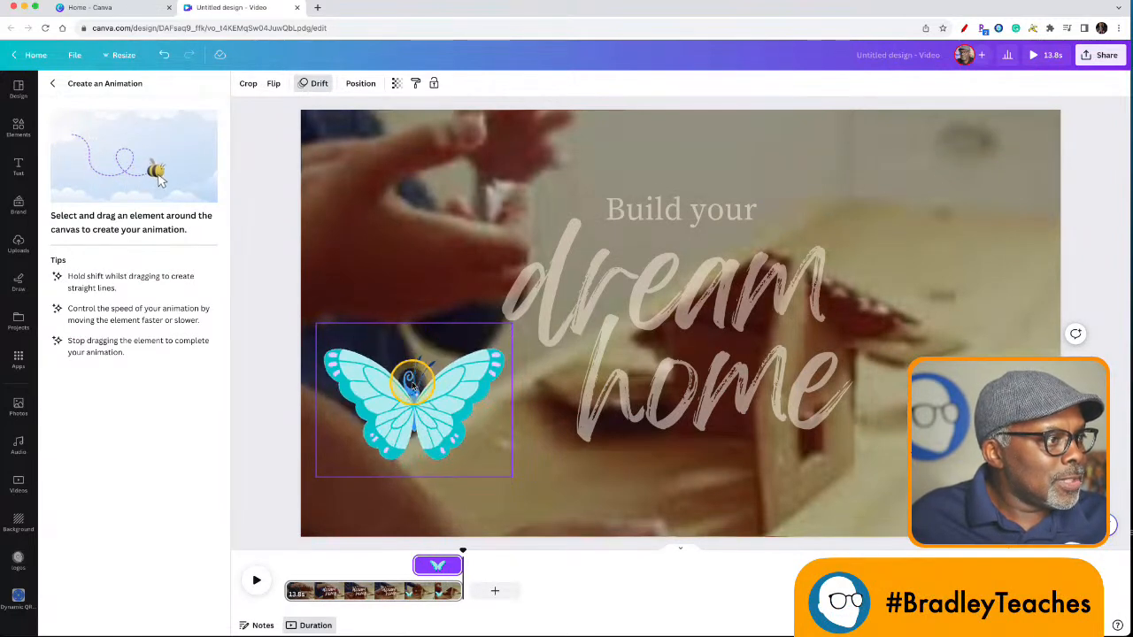
mouse_move(458, 397)
mouse_down()
mouse_move(519, 339)
mouse_move(563, 332)
mouse_move(654, 428)
mouse_move(779, 440)
mouse_move(855, 394)
mouse_move(725, 322)
mouse_move(702, 379)
mouse_move(818, 443)
mouse_move(899, 429)
mouse_move(952, 328)
mouse_move(921, 232)
mouse_move(833, 149)
mouse_move(726, 142)
mouse_move(692, 191)
mouse_move(690, 257)
mouse_up()
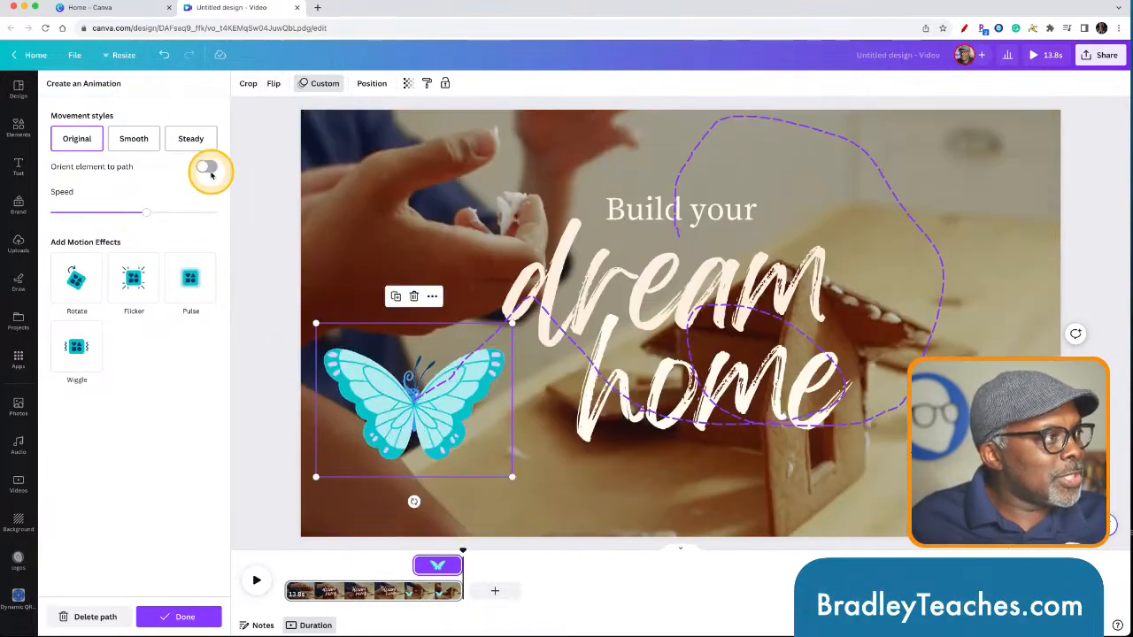
Set the butterfly path's movement style to Steady and reduce its speed to the minimum
click(129, 142)
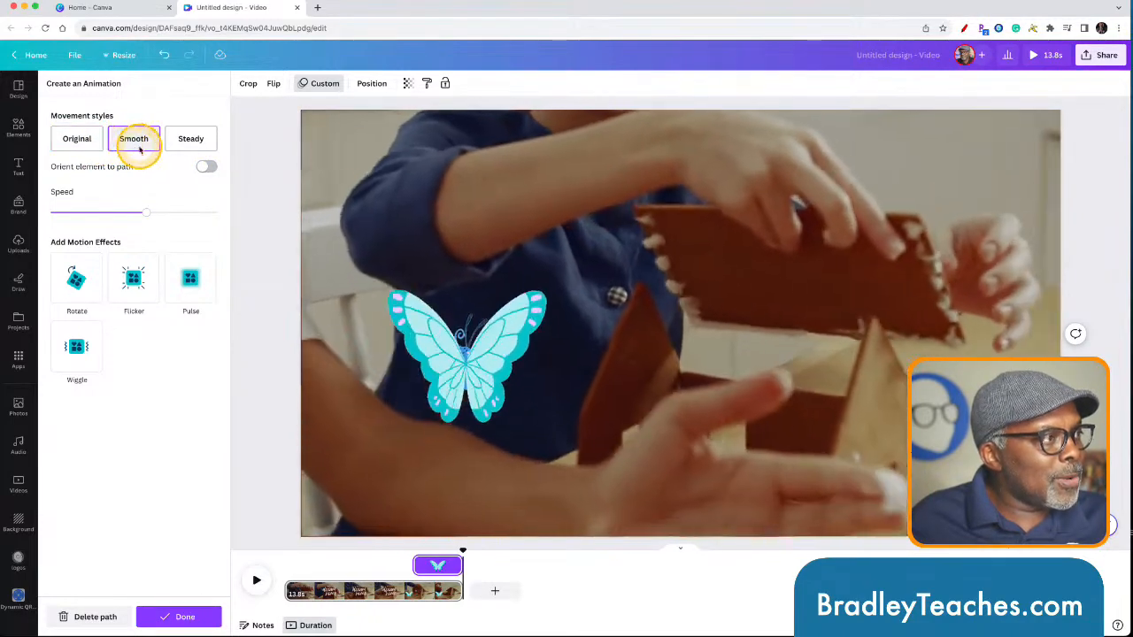
click(187, 142)
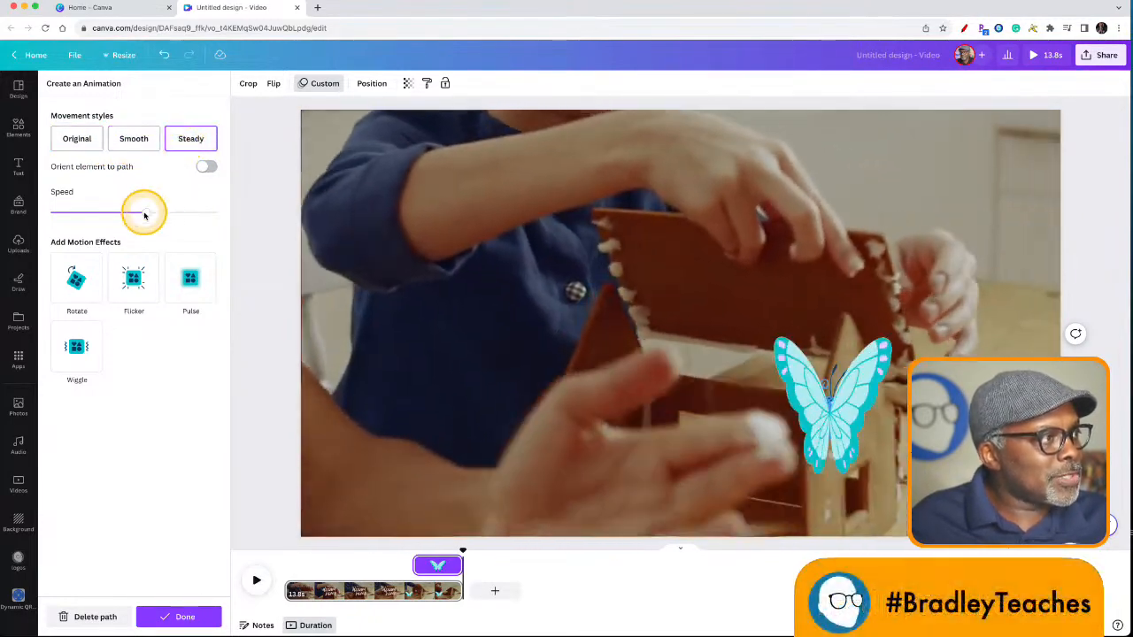
drag(145, 215, 90, 213)
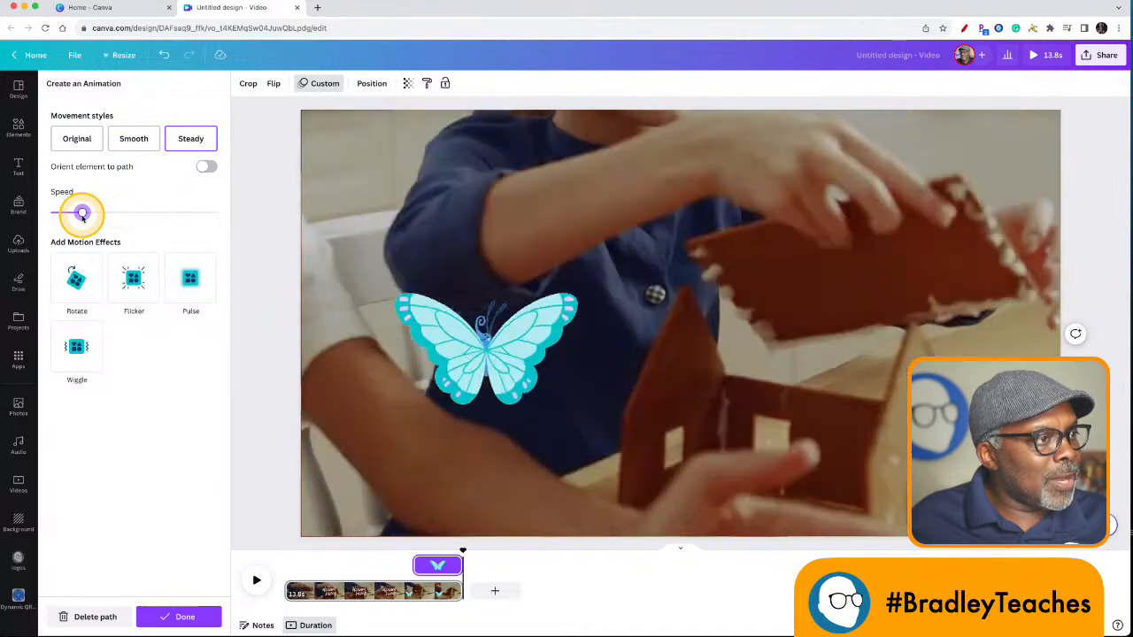
drag(81, 214, 33, 215)
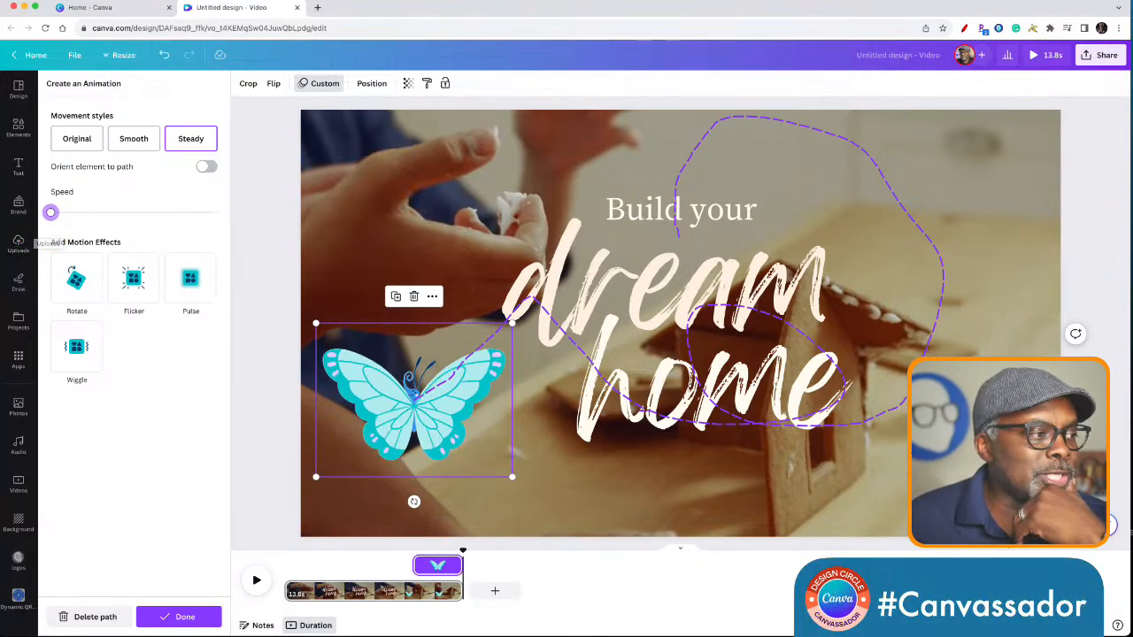
mouse_move(463, 549)
mouse_down()
mouse_move(274, 563)
mouse_move(483, 559)
mouse_move(432, 561)
mouse_move(462, 560)
mouse_up()
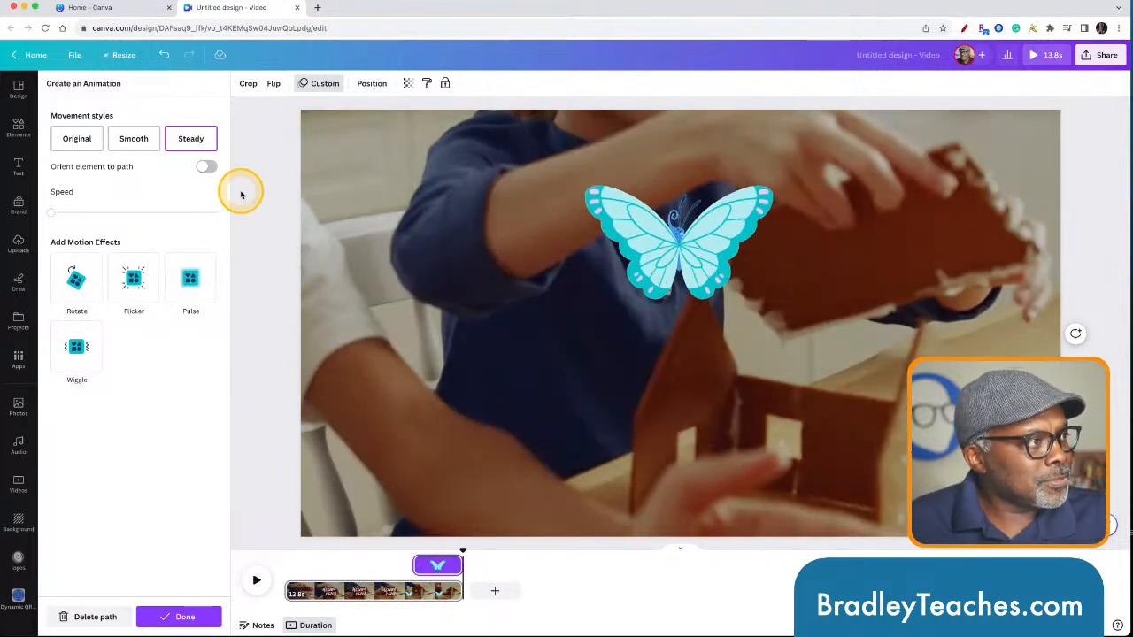
Select the butterfly, "dream", "Build your" and "home" layers together to view their separate timing tracks
click(372, 83)
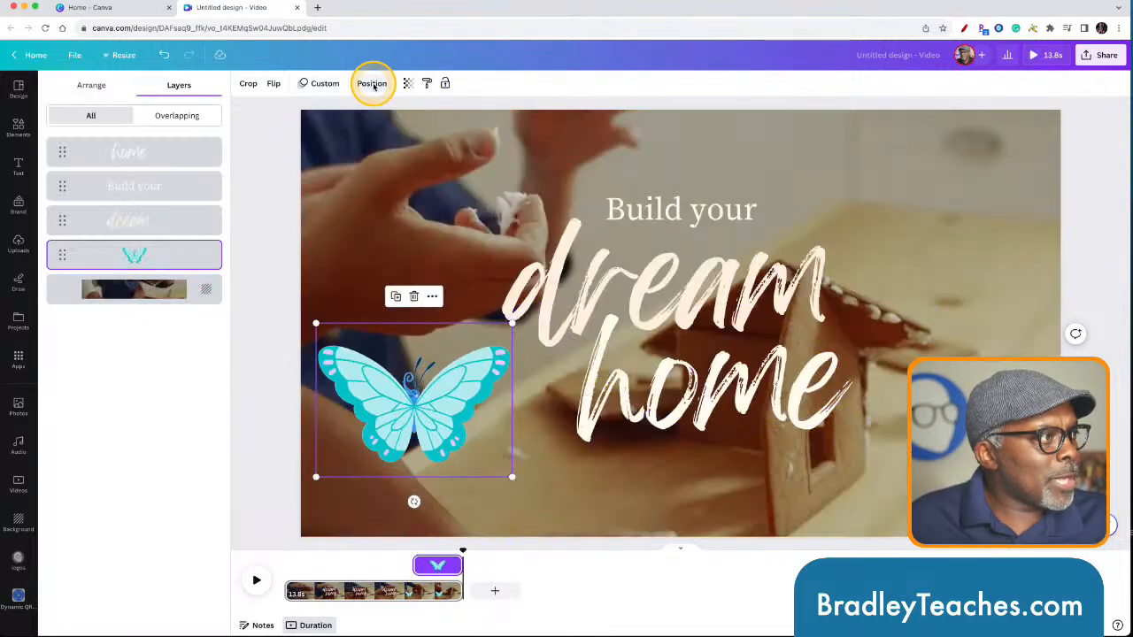
shift+click(150, 221)
shift+click(152, 186)
shift+click(145, 153)
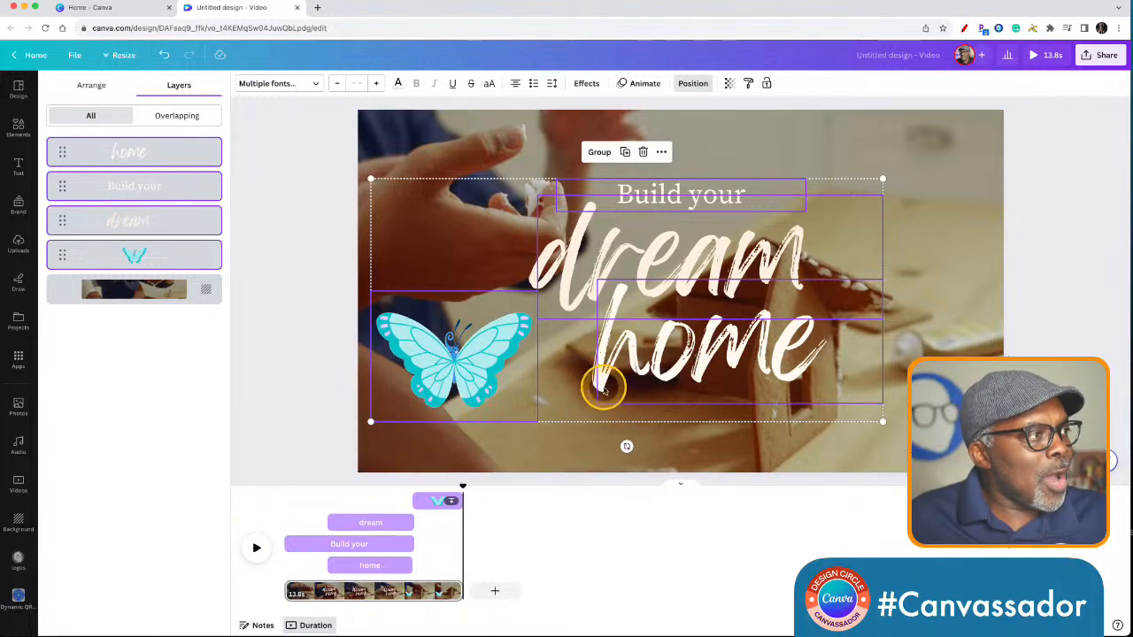
Duplicate the "home" text layer and place the copy over the original
click(150, 158)
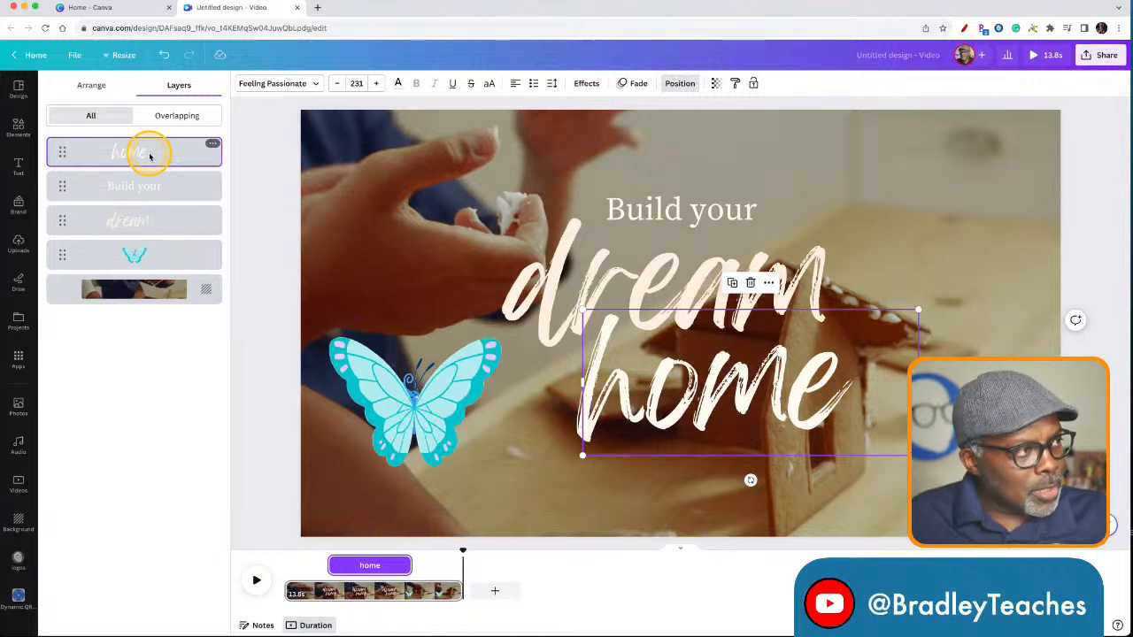
key(super+d)
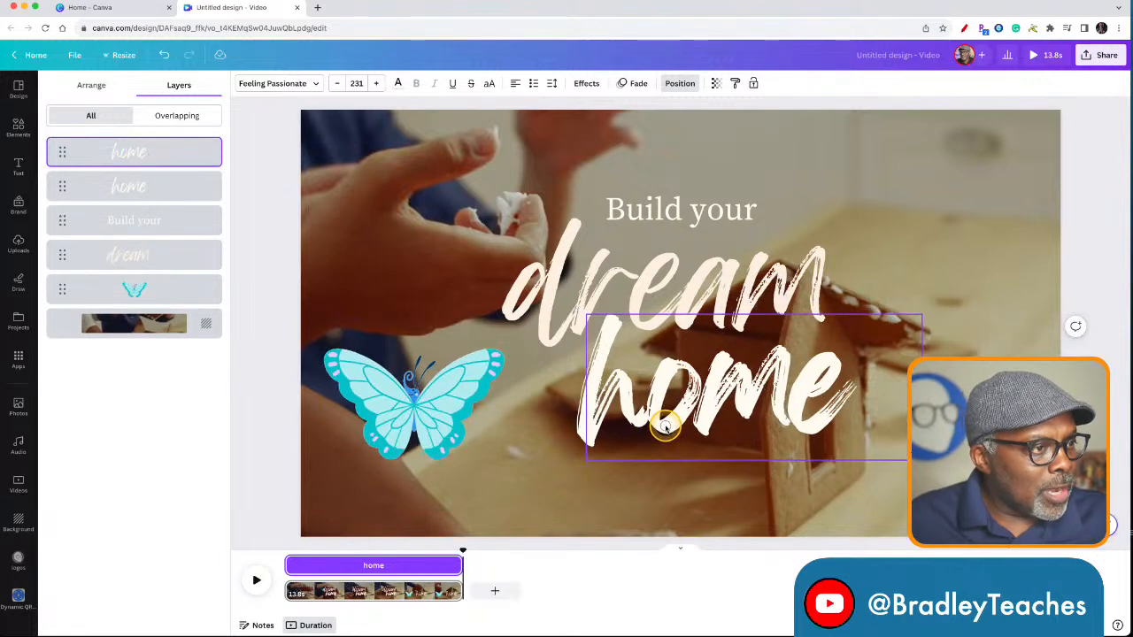
drag(665, 427, 664, 427)
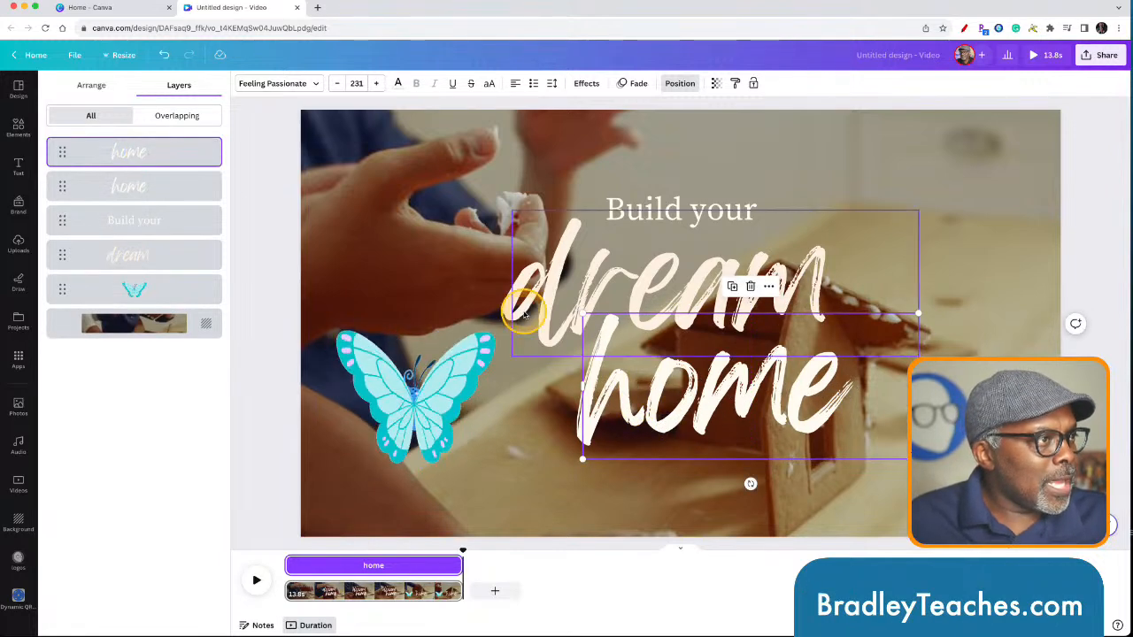
Change the duplicated "home" text's color to green and align it exactly over the original
click(399, 85)
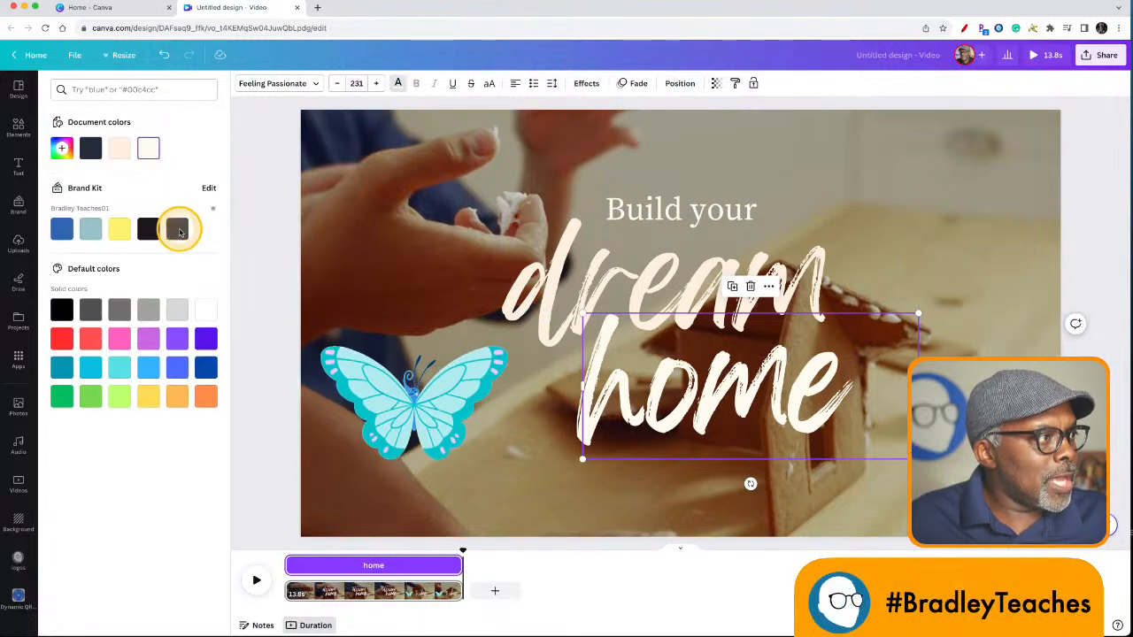
click(62, 399)
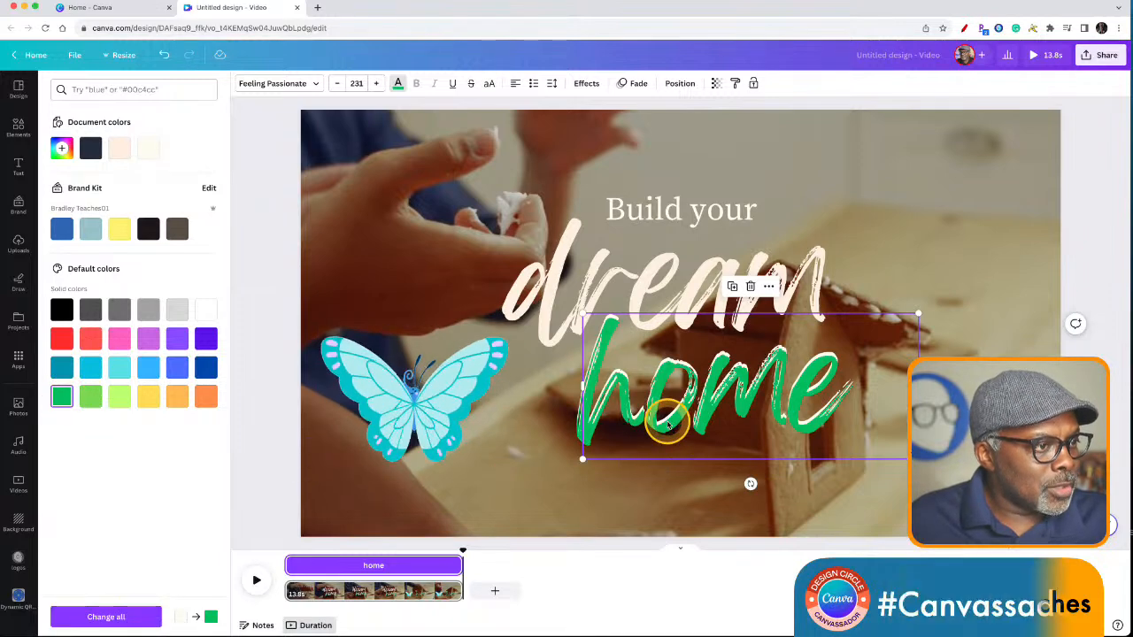
drag(659, 414, 663, 419)
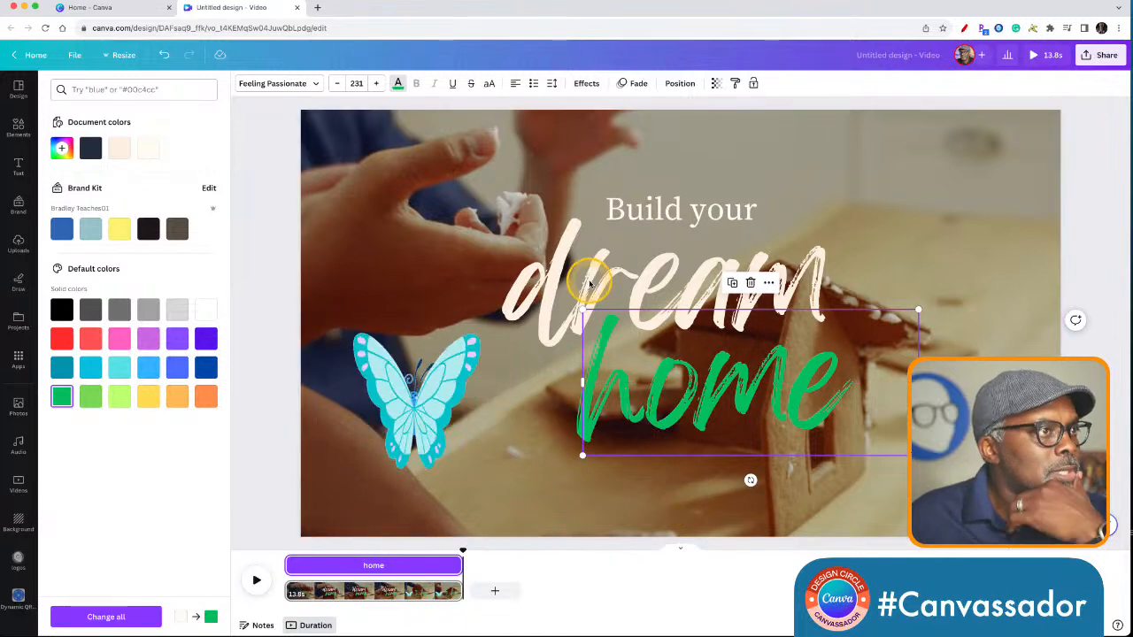
Browse the text animations for the green "home" text and choose Fade
click(636, 84)
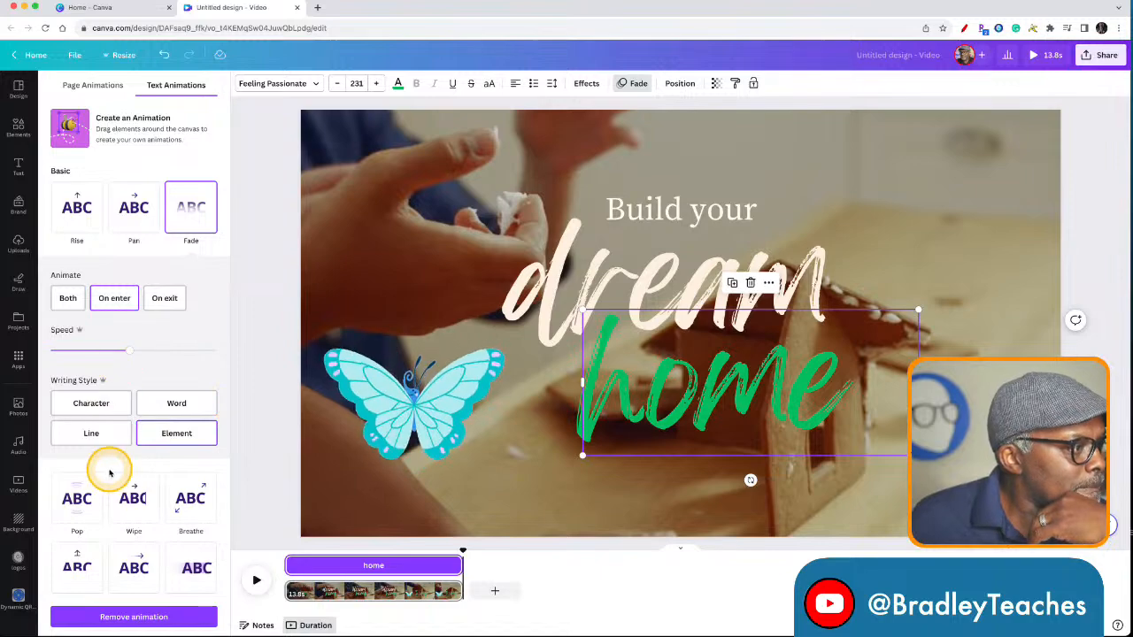
scroll(108, 470, down, 3)
scroll(110, 472, down, 6)
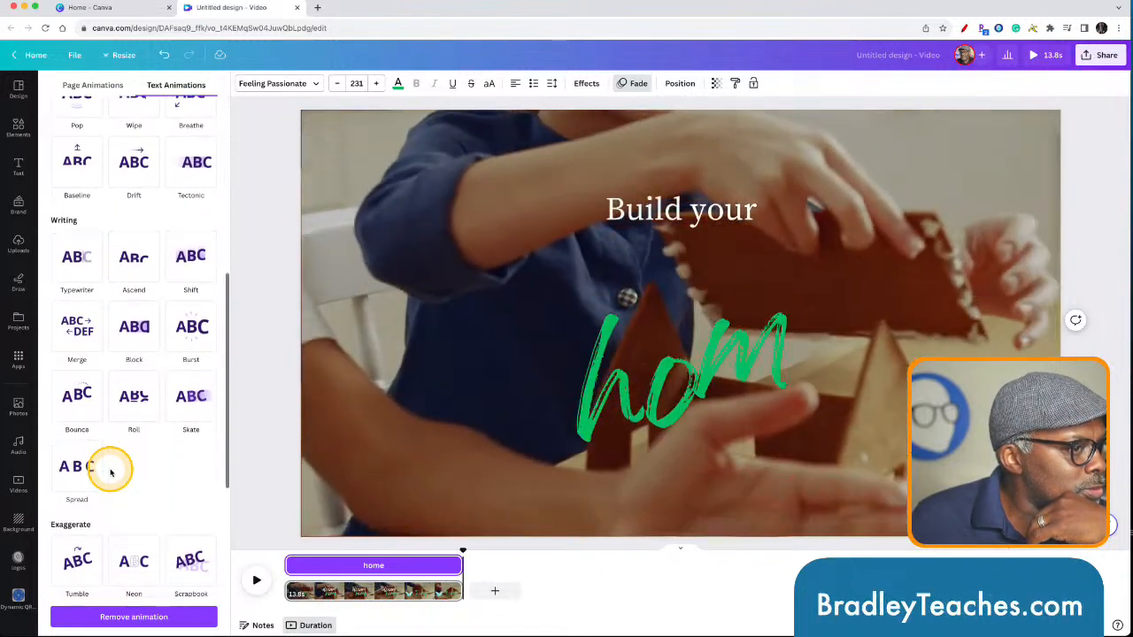
scroll(111, 471, down, 5)
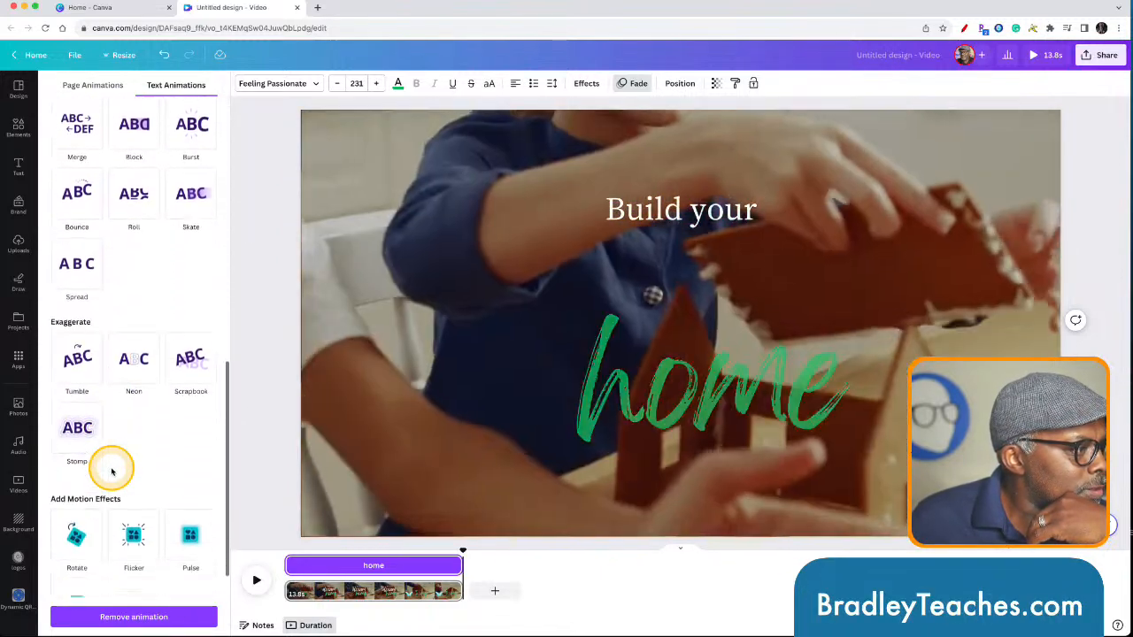
scroll(111, 472, up, 10)
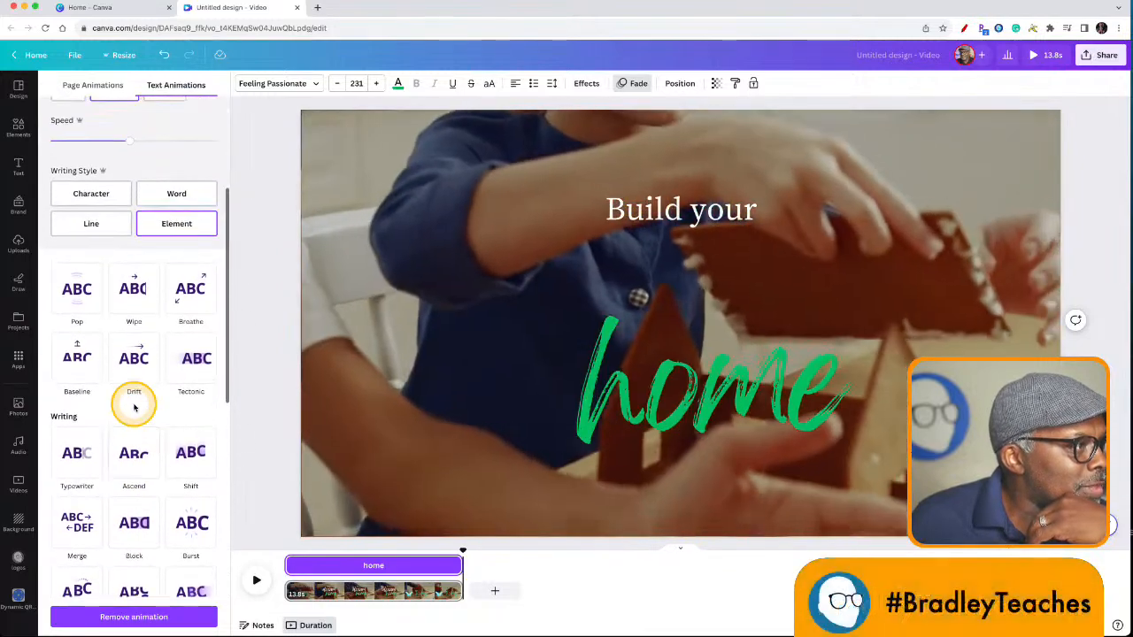
scroll(93, 437, down, 1)
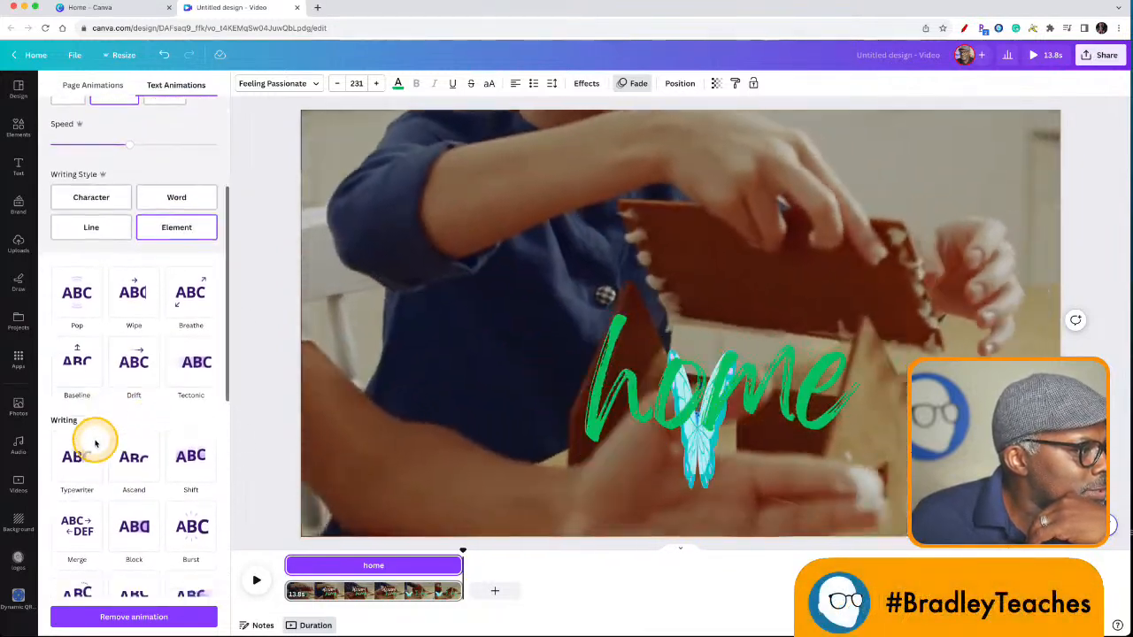
scroll(96, 442, up, 2)
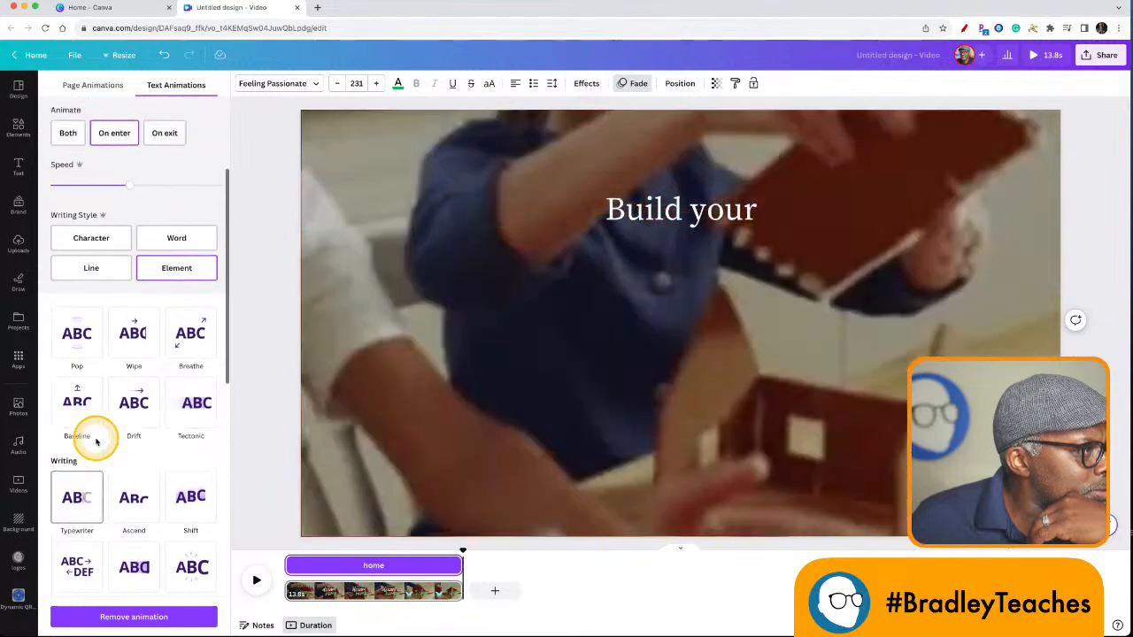
scroll(111, 359, up, 3)
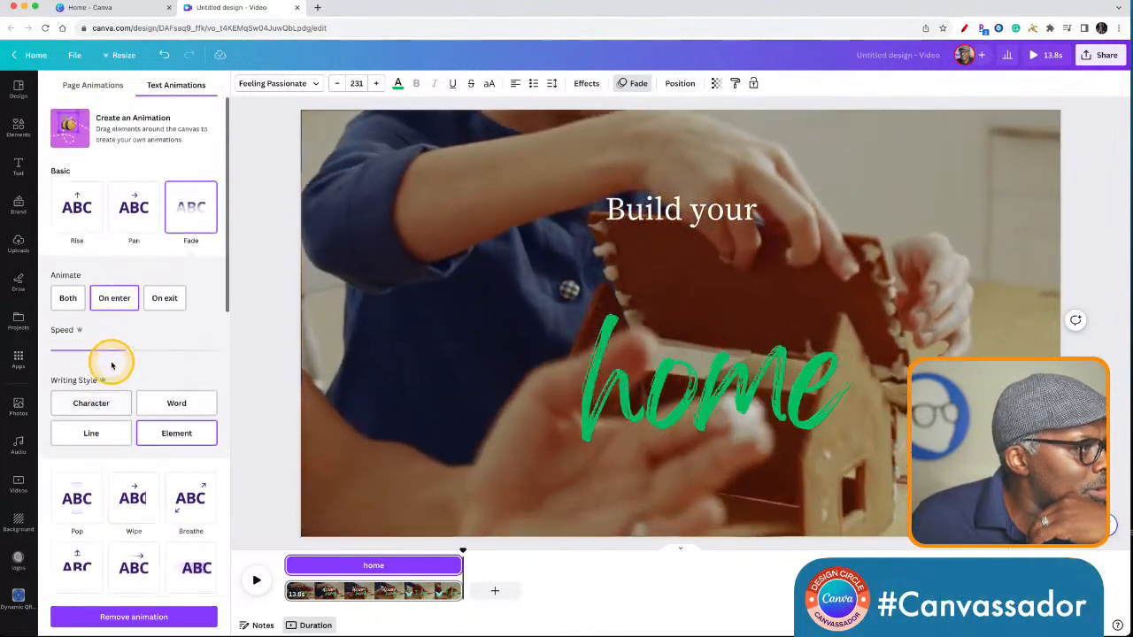
click(191, 209)
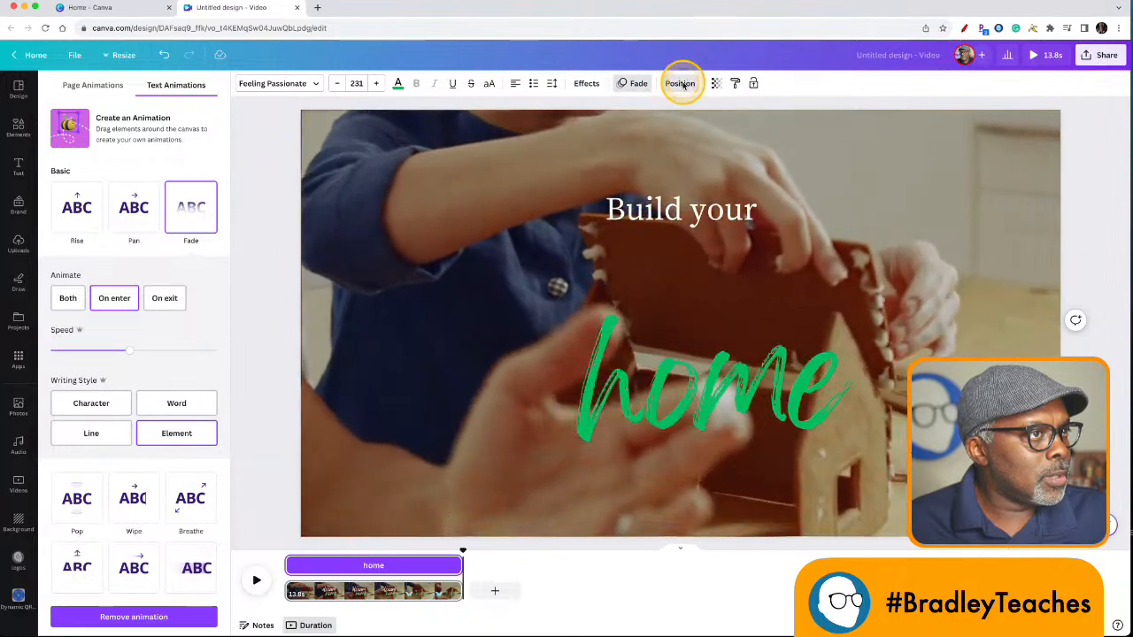
Select both "home" layers, "Build your", "dream" and the butterfly together to expand their timing tracks
click(679, 83)
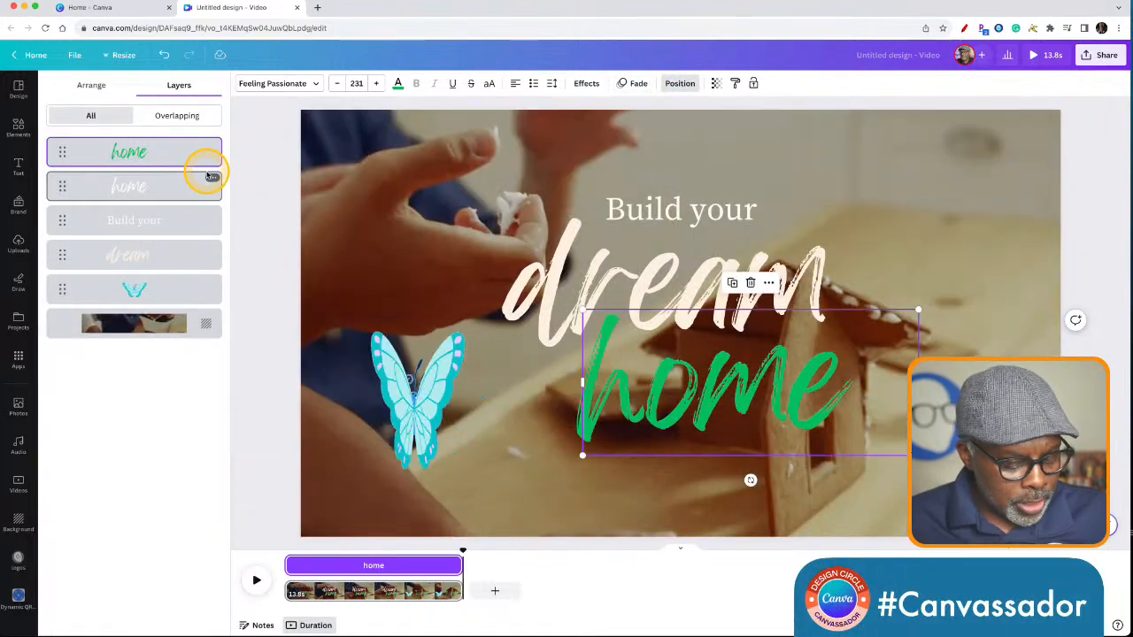
shift+click(135, 186)
shift+click(142, 221)
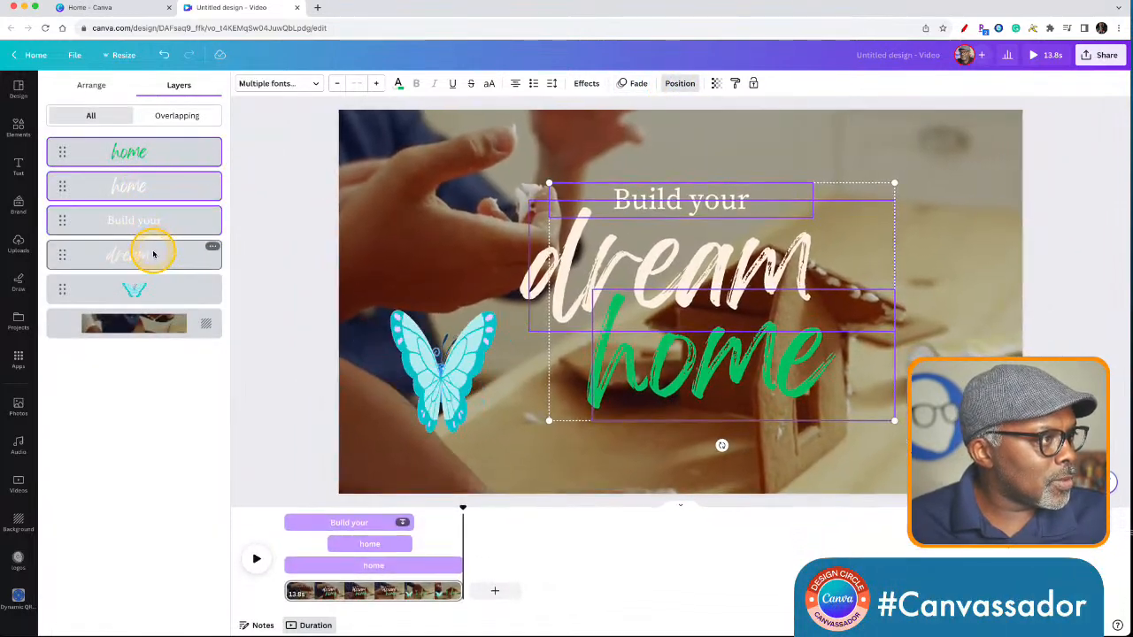
shift+click(154, 254)
shift+click(153, 289)
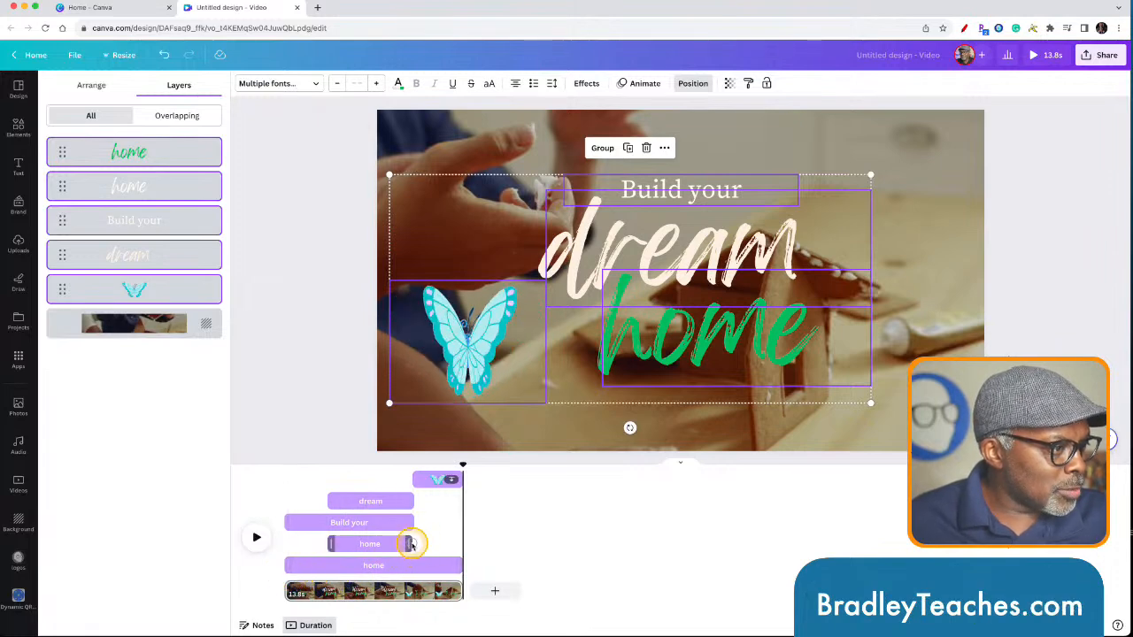
Extend the original "home", "dream" and "Build your" timings to the clip's end, and trim the green "home" to start just before the butterfly
drag(409, 543, 456, 541)
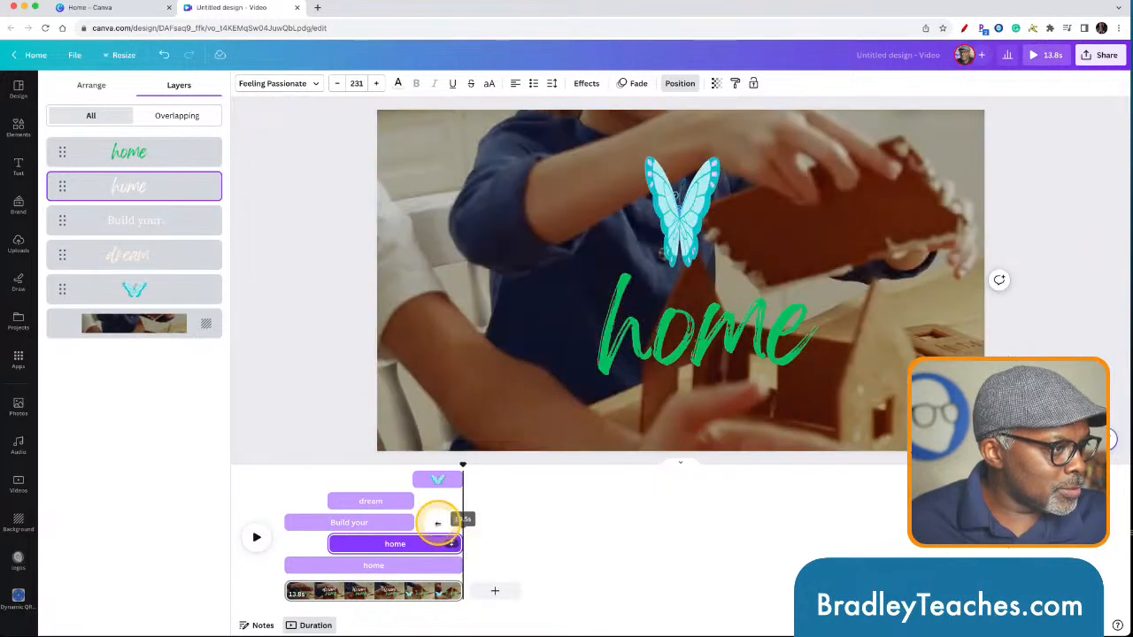
drag(415, 502, 457, 524)
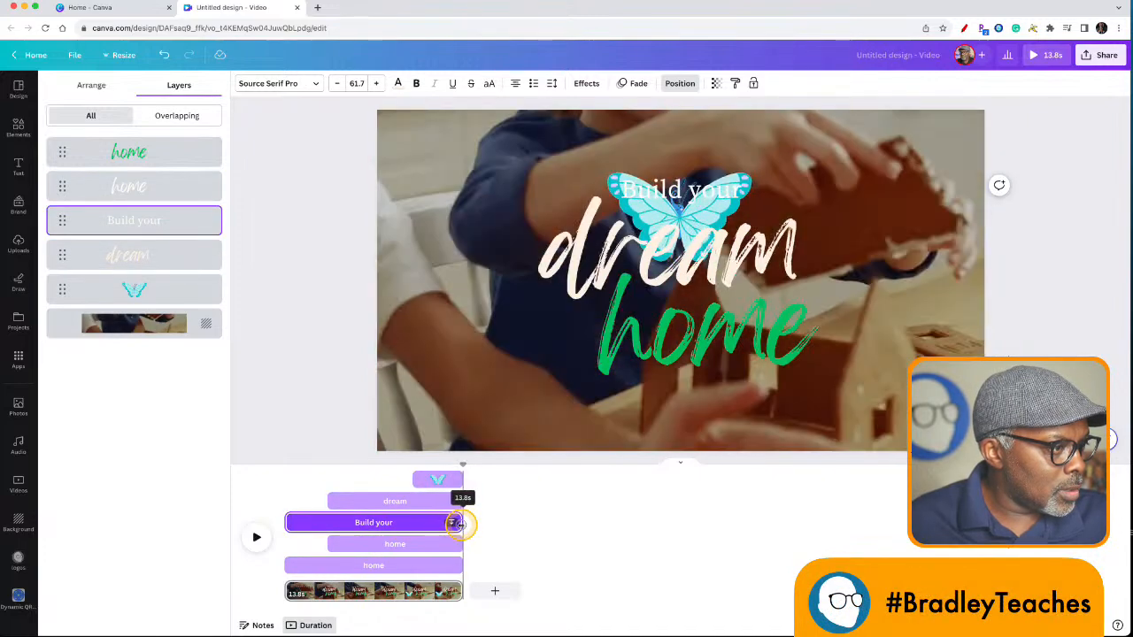
drag(295, 566, 404, 571)
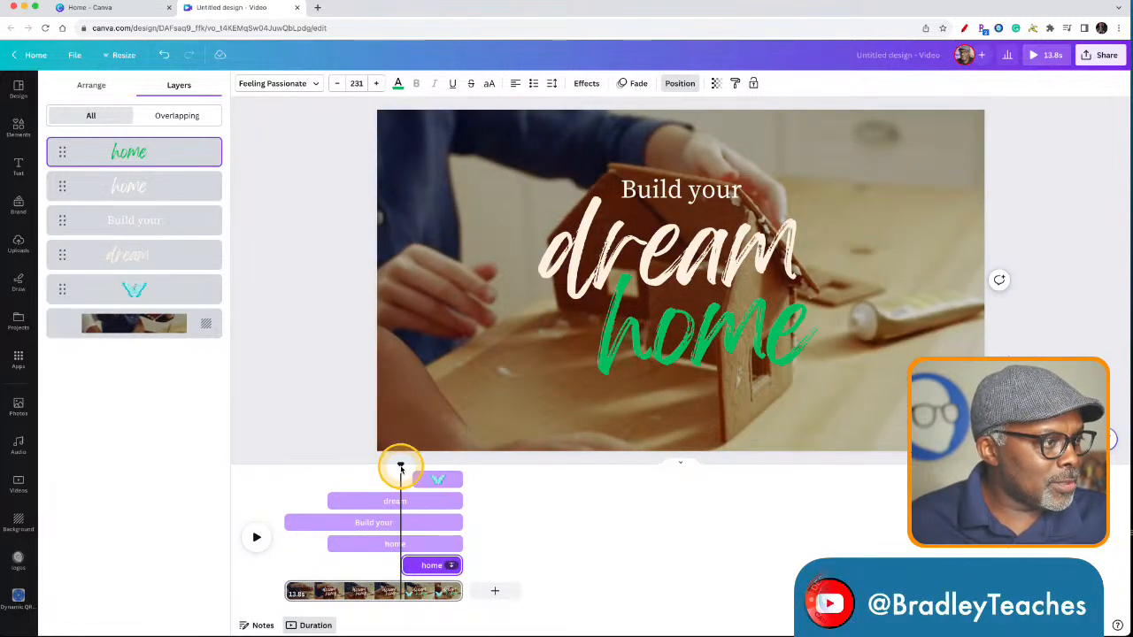
Return the playhead to the start of the clip and play the video to check the element timings
drag(400, 467, 279, 493)
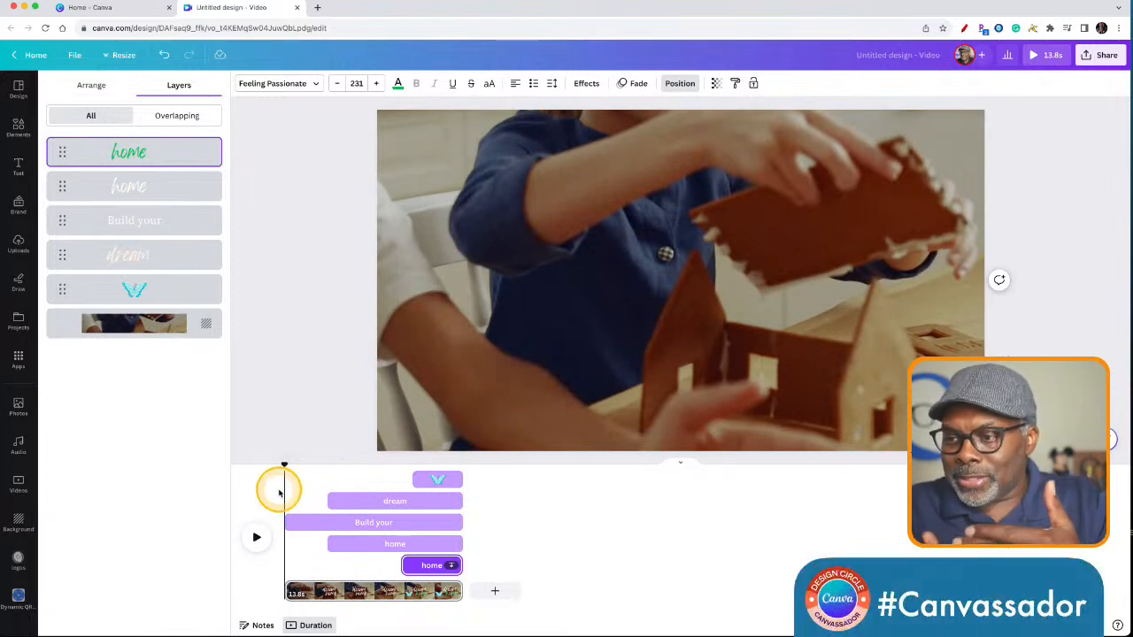
click(256, 538)
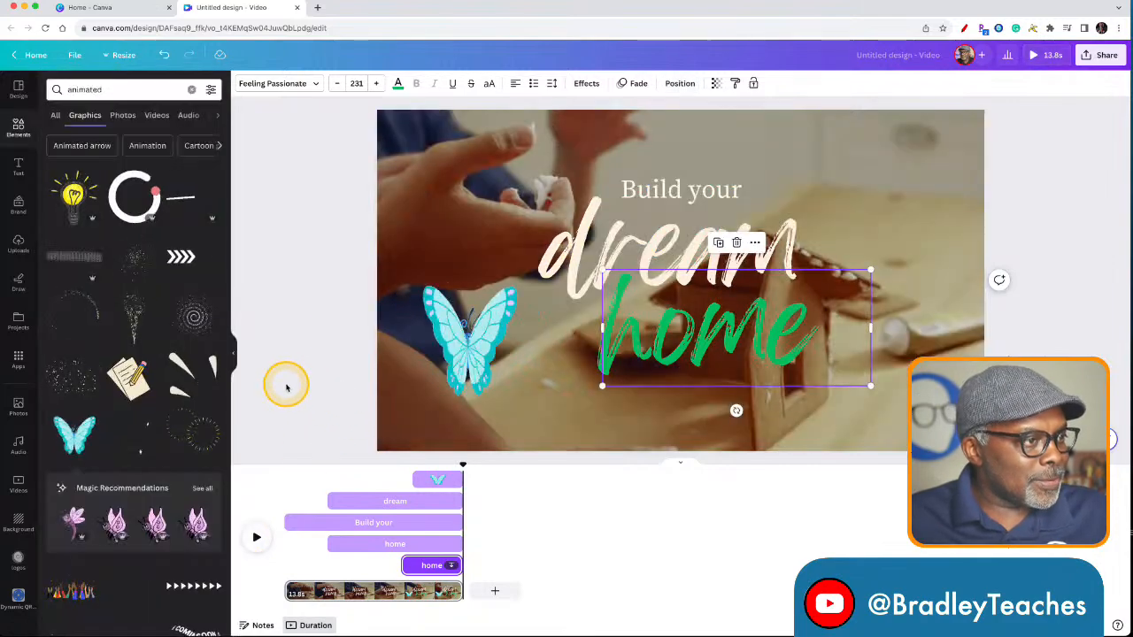
Delete the text layers, the butterfly and the background video from the page
click(286, 385)
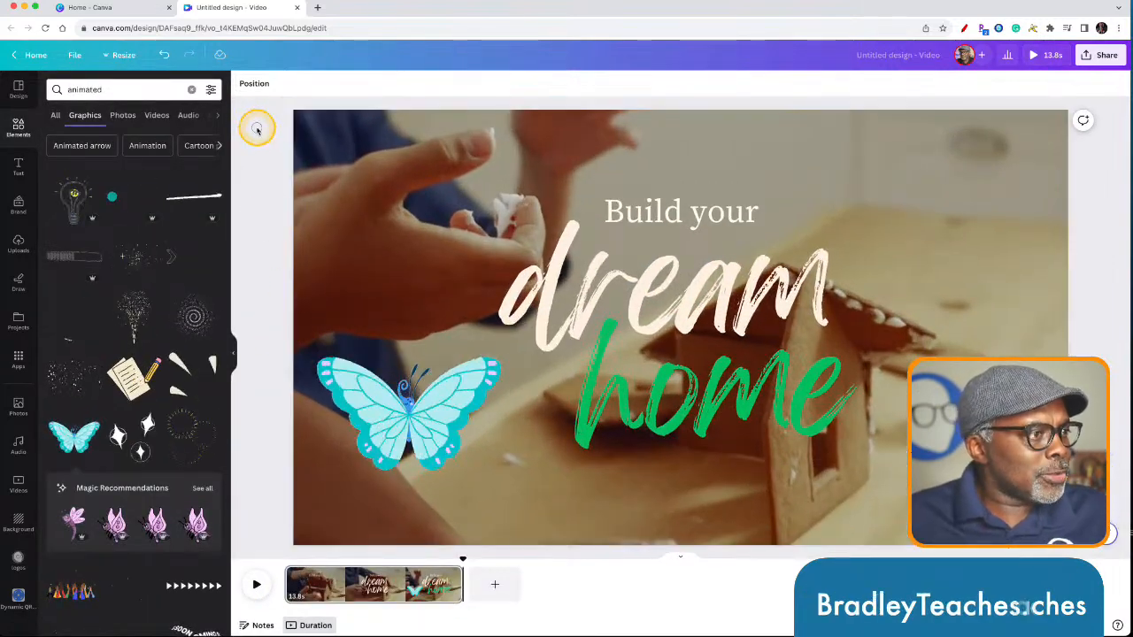
drag(257, 128, 670, 473)
key(Delete)
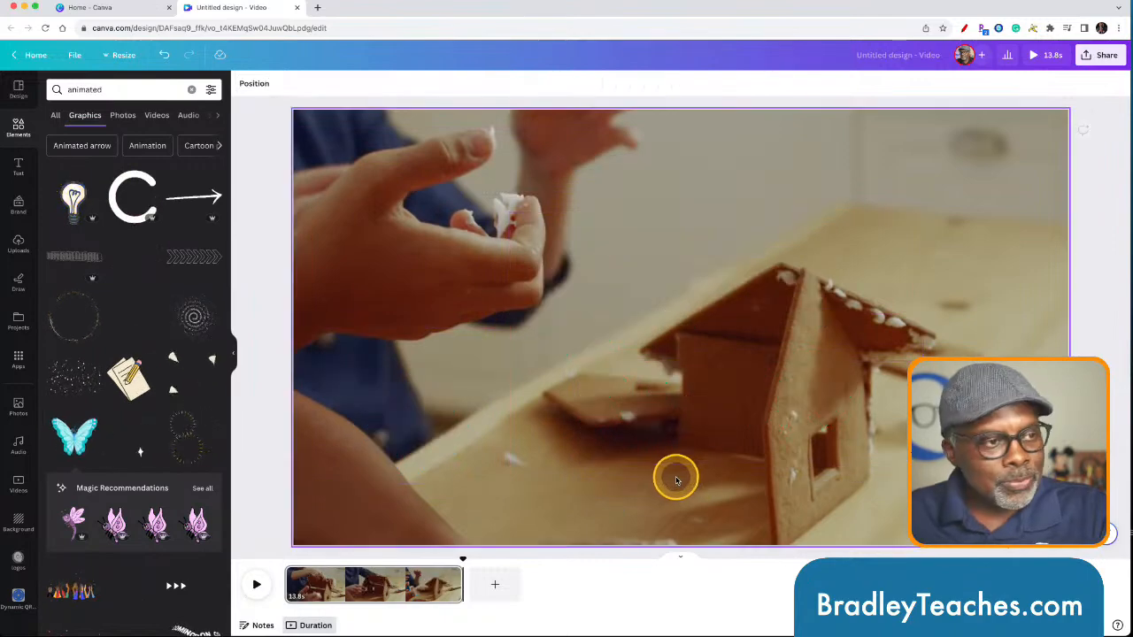
click(703, 460)
key(Delete)
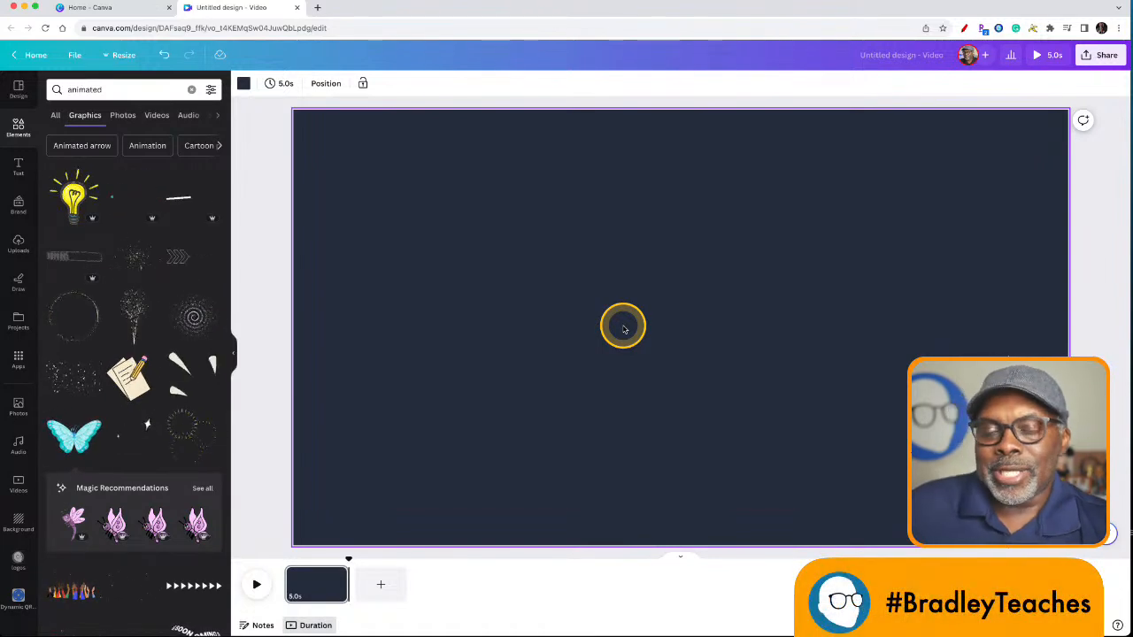
click(268, 248)
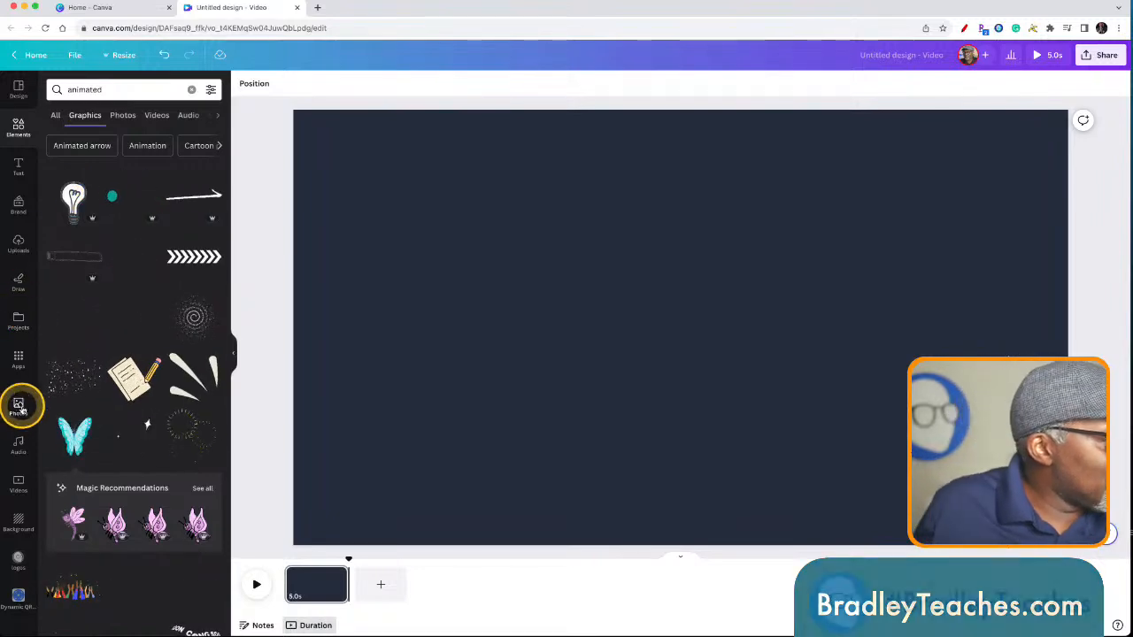
Search the stock video library for "soccer" and browse the clips
click(19, 483)
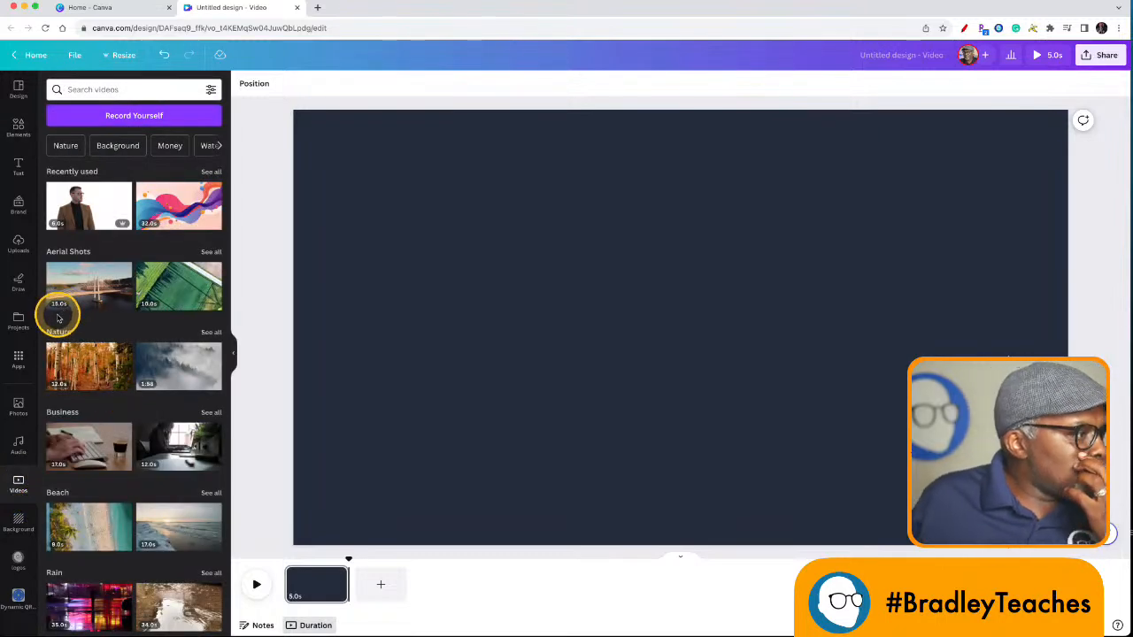
click(139, 90)
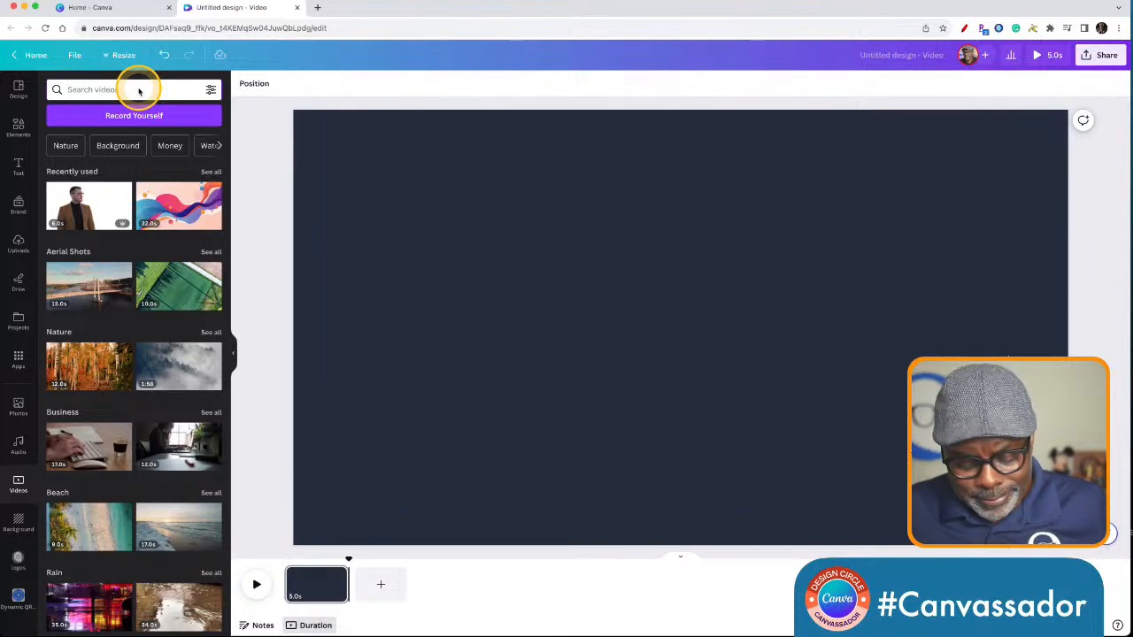
text(soccer)
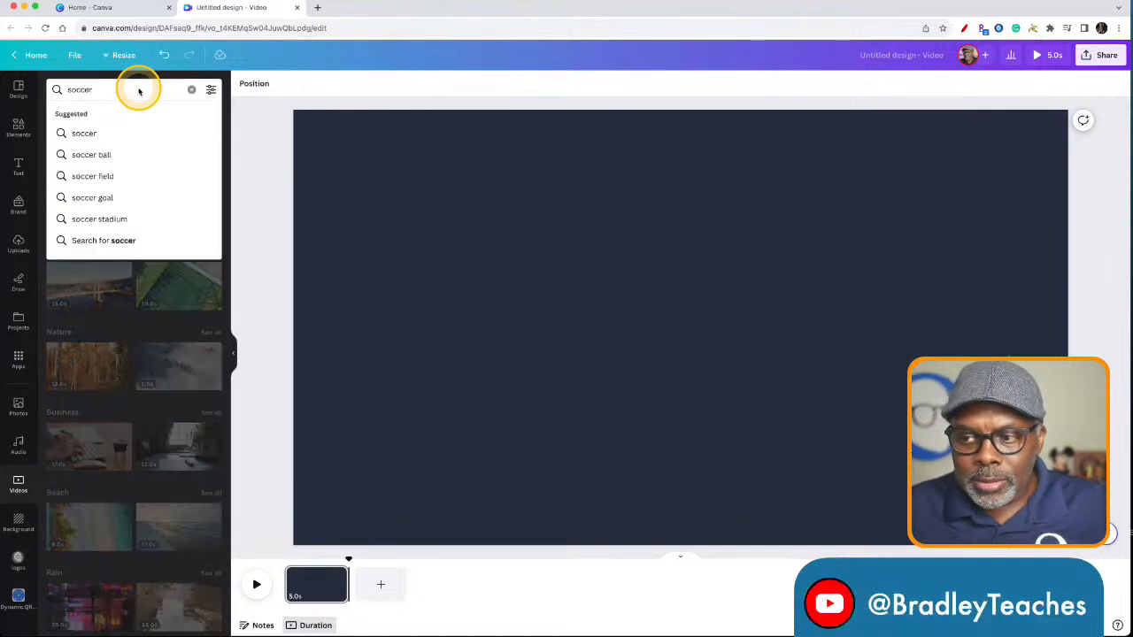
key(Return)
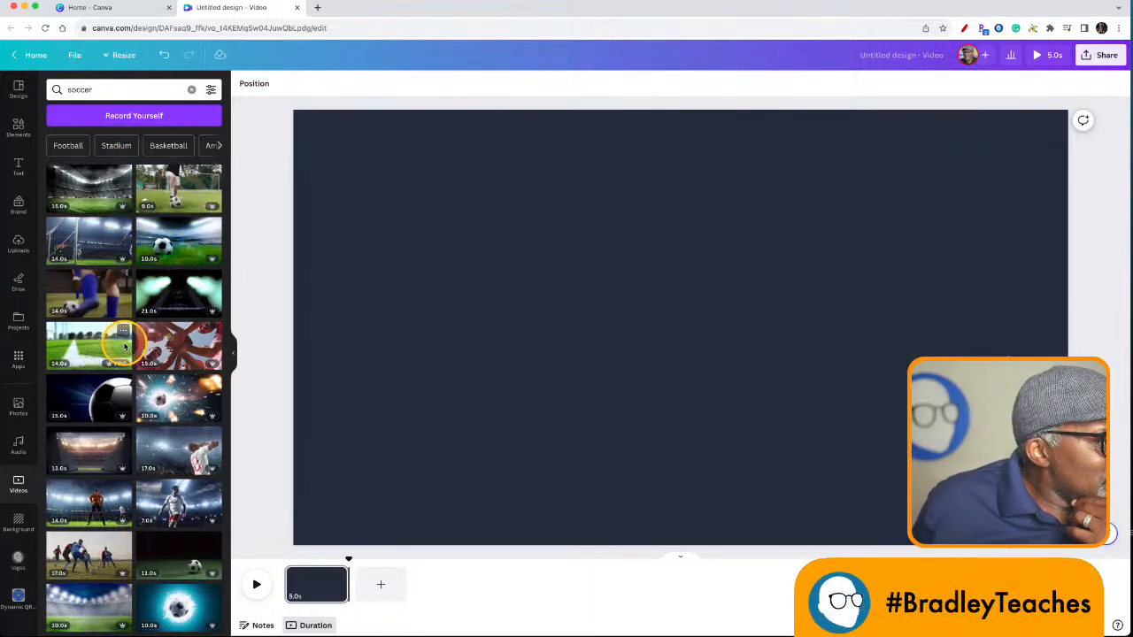
scroll(124, 346, down, 2)
scroll(124, 346, down, 2)
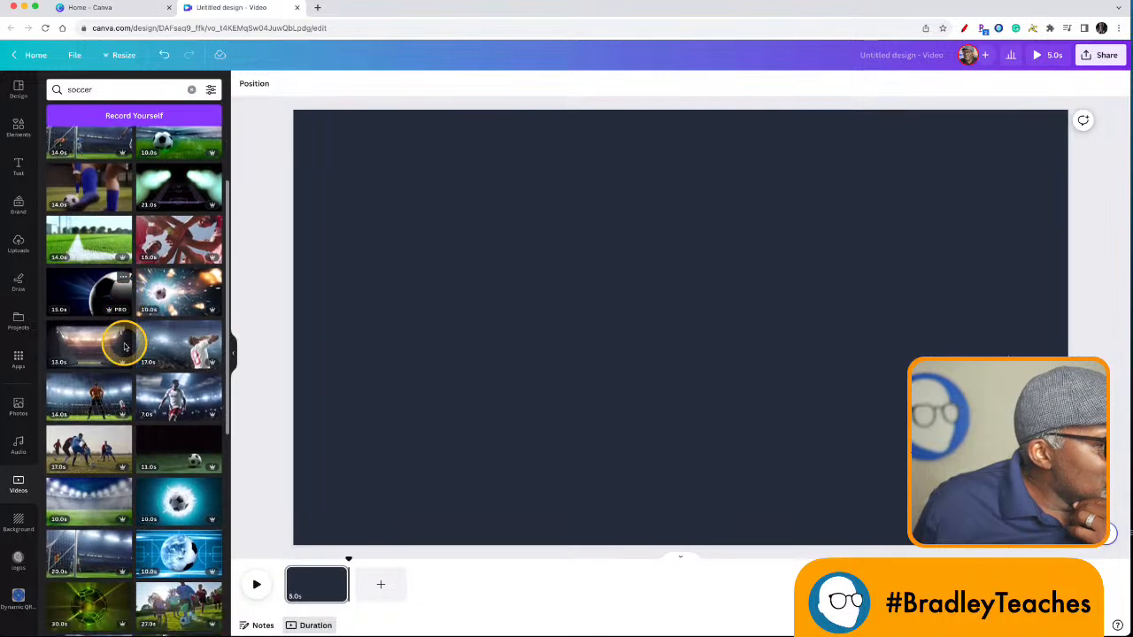
scroll(124, 346, down, 6)
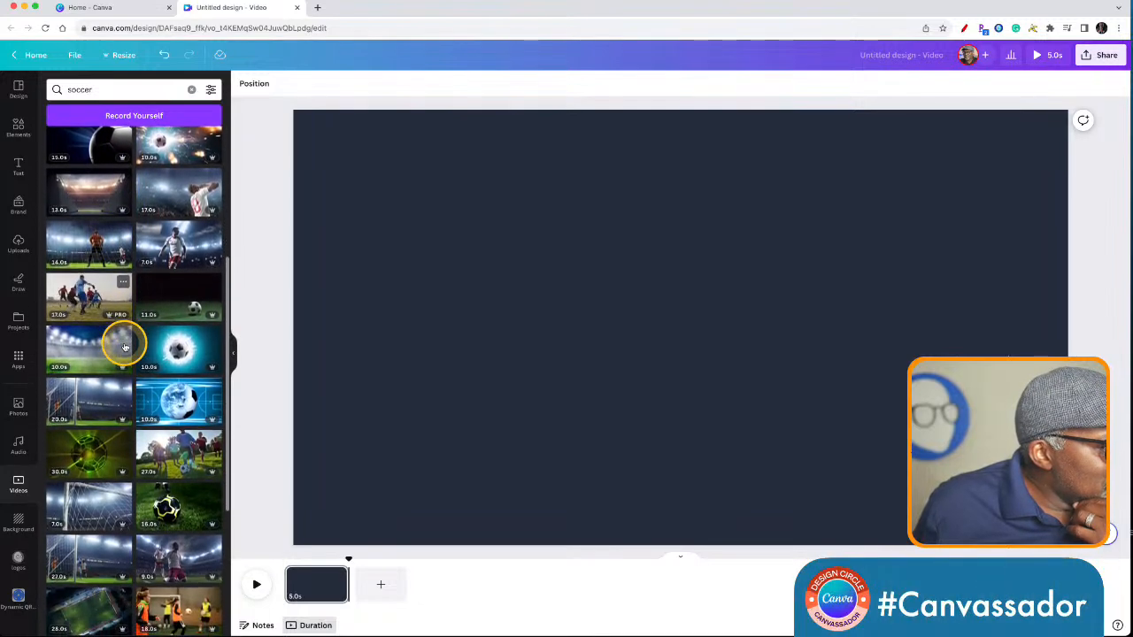
scroll(124, 346, down, 1)
scroll(123, 344, down, 2)
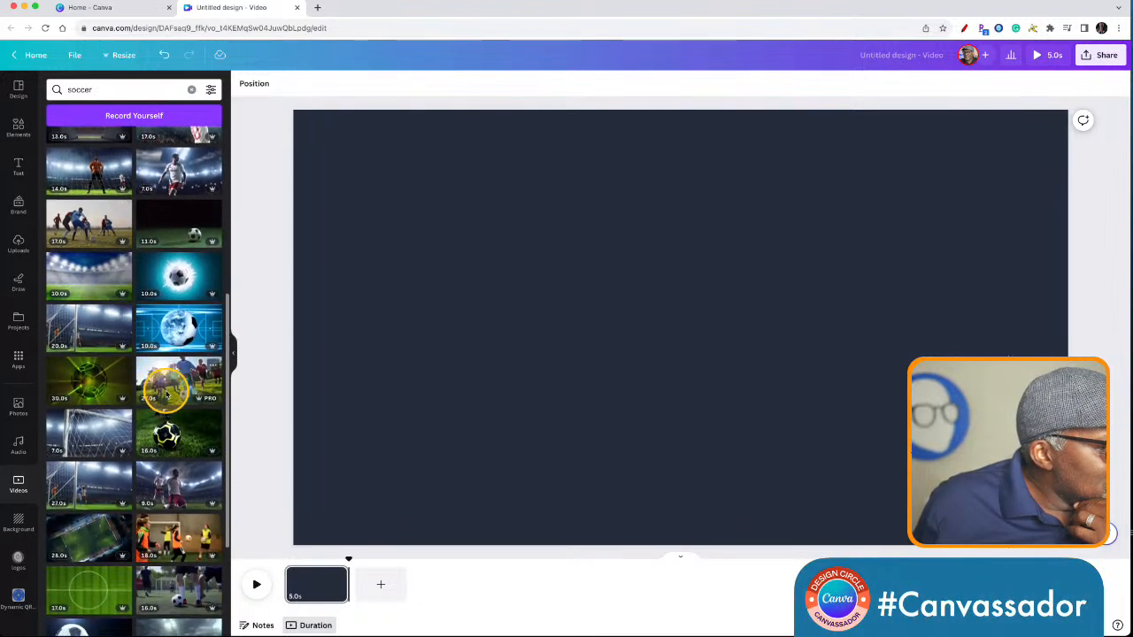
Try the children's soccer match clip and the celebrating players clip on the page, removing each one
click(169, 390)
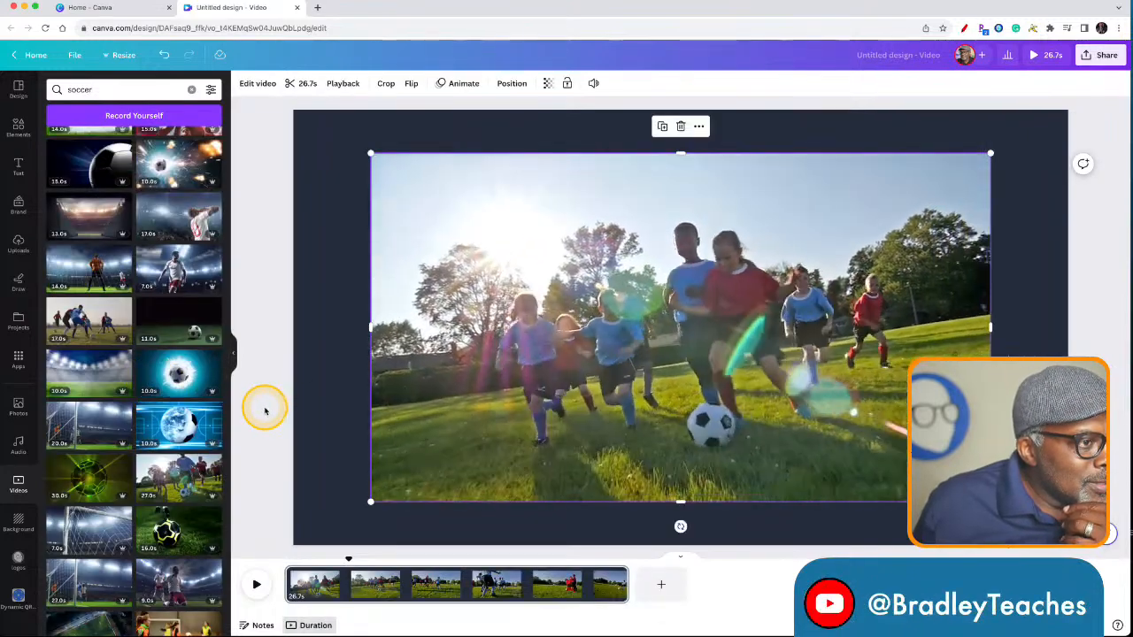
mouse_move(386, 395)
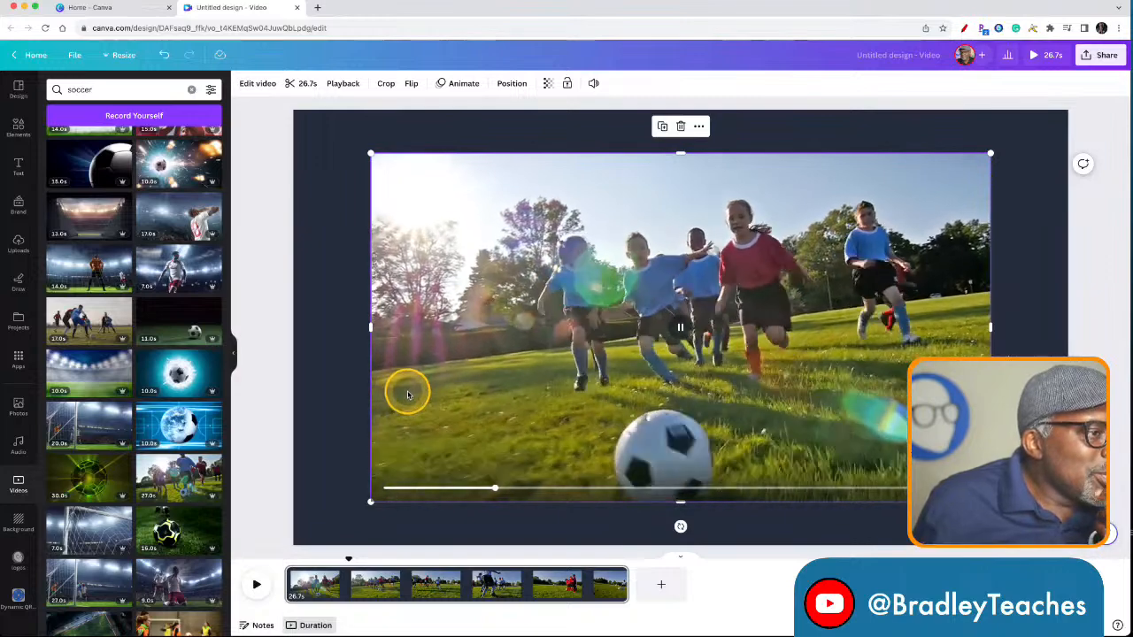
key(Delete)
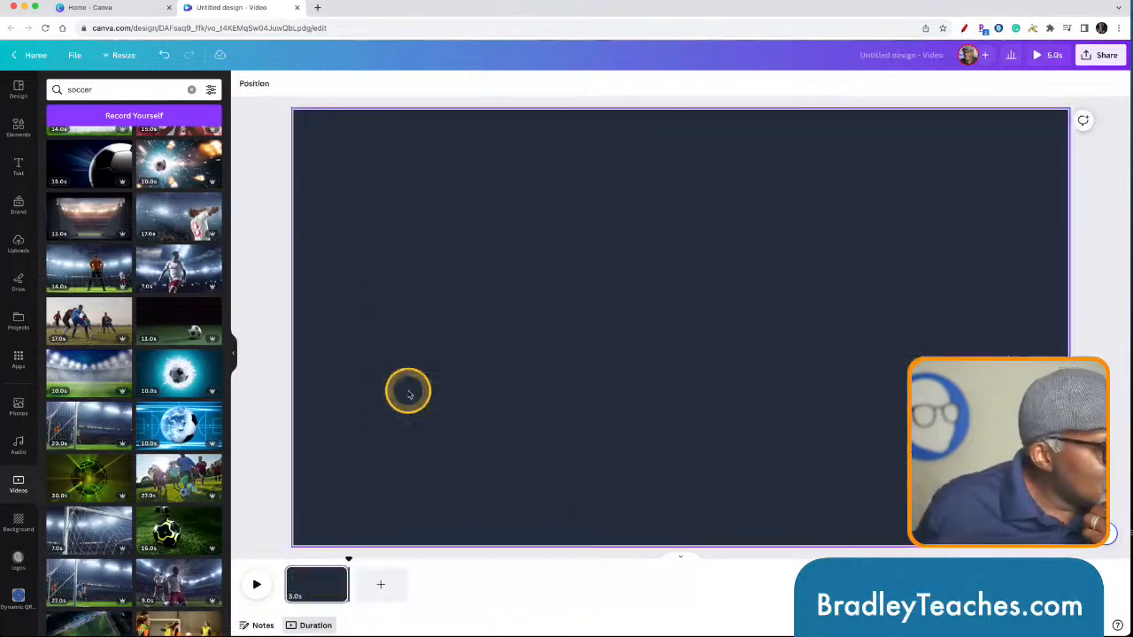
click(181, 581)
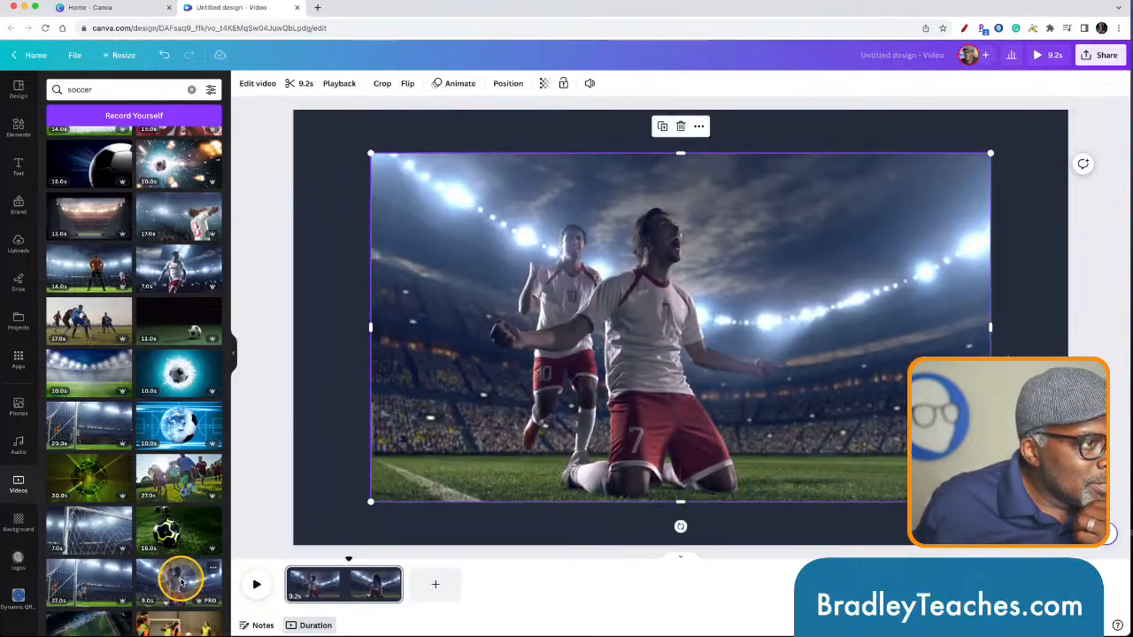
mouse_move(514, 337)
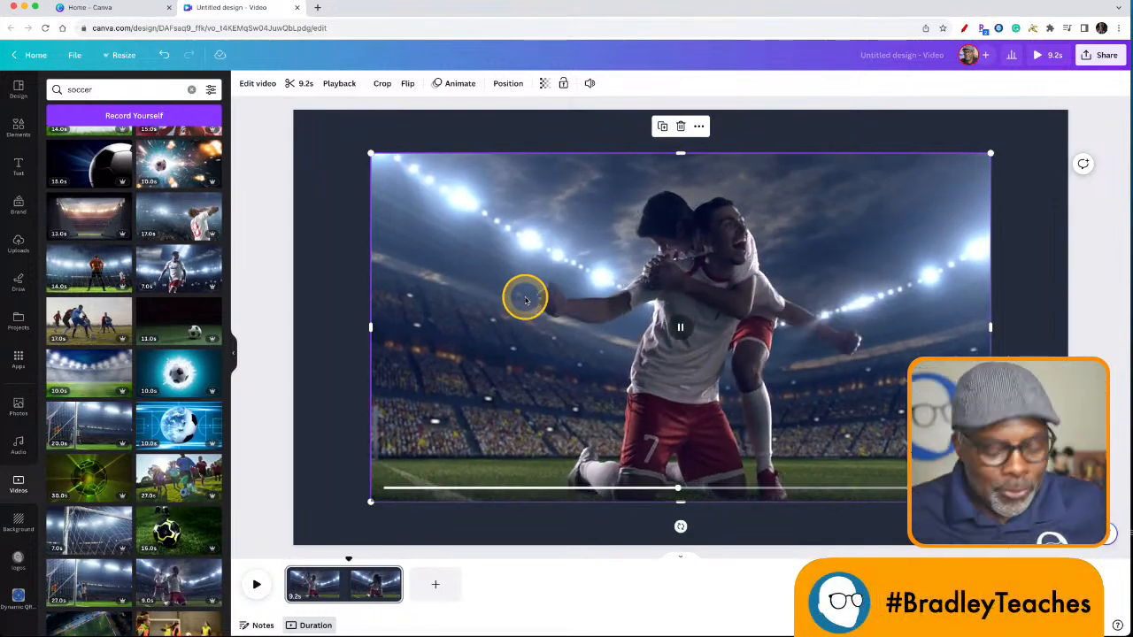
key(Delete)
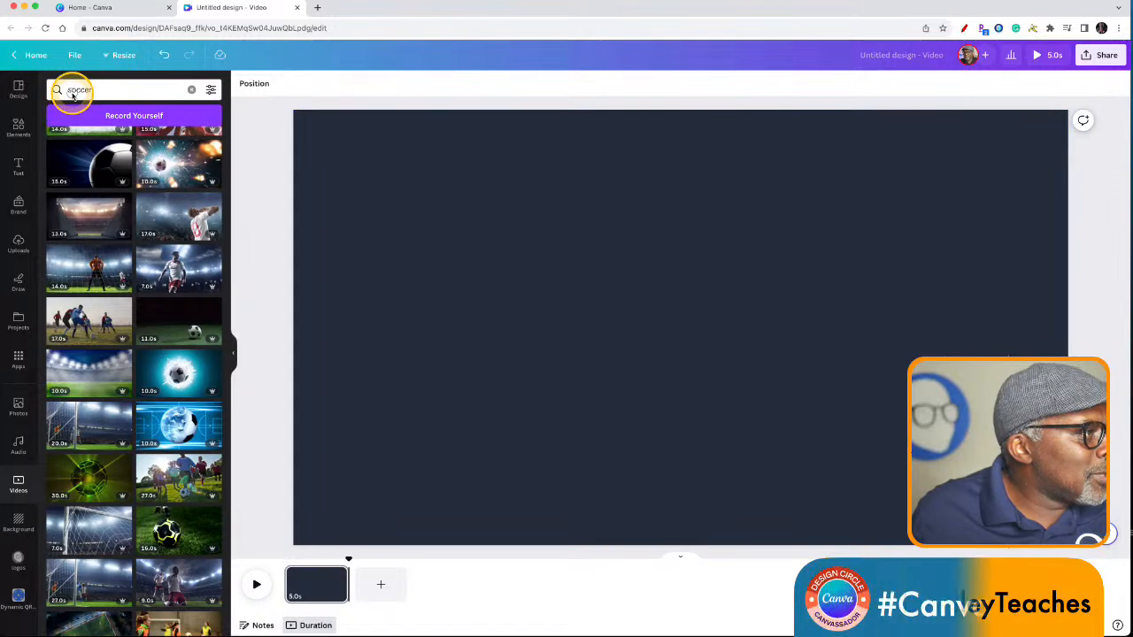
Search the stock video library for "golf"
double_click(77, 90)
text(go)
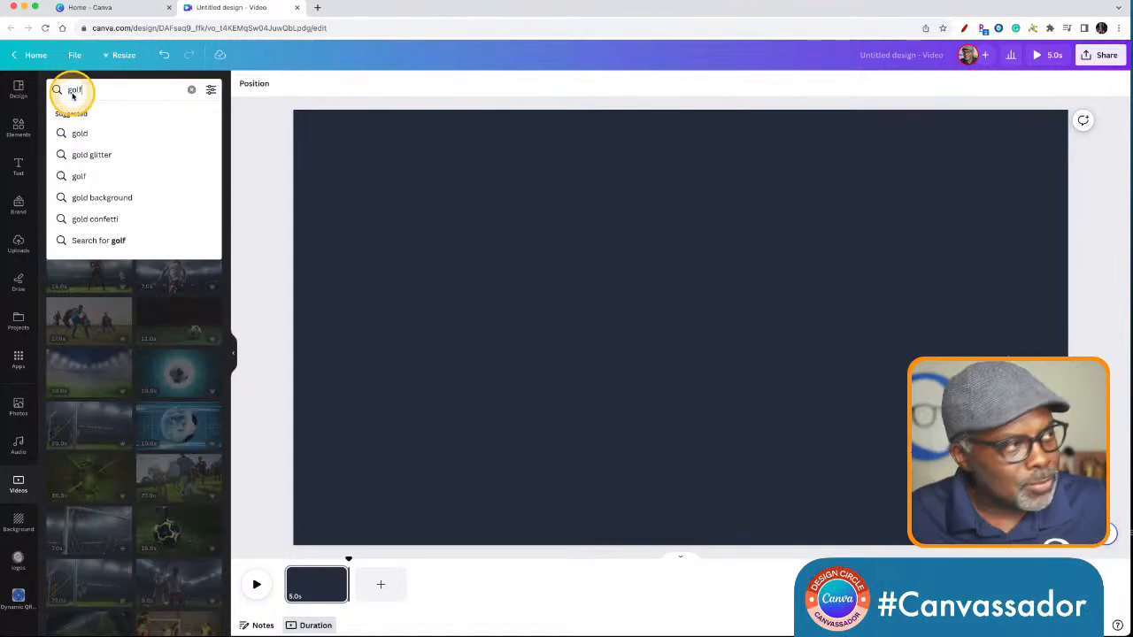
text(lf)
key(Return)
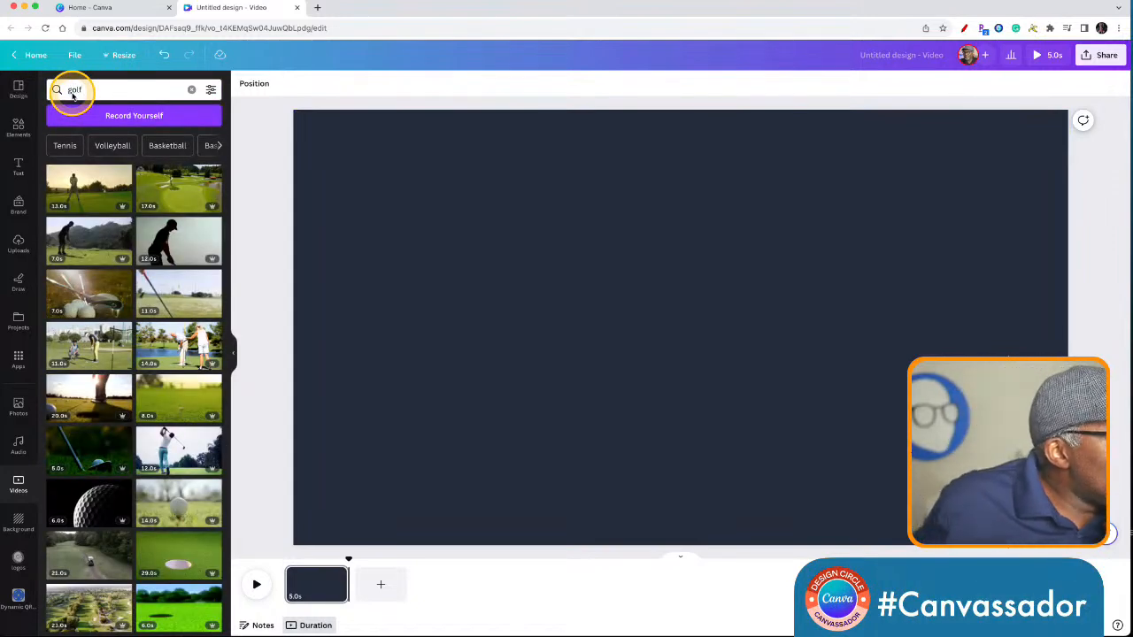
Swap a trial of the 13-second golfer clip for the 20-second golf putting clip, placed near the page's upper-left corner
click(75, 189)
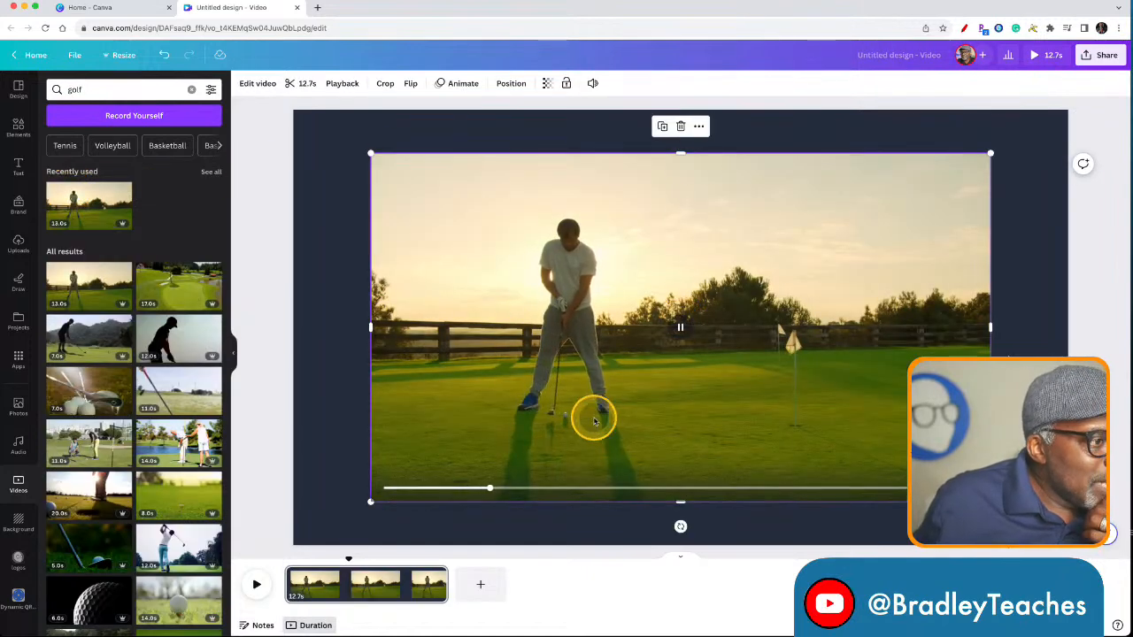
key(Delete)
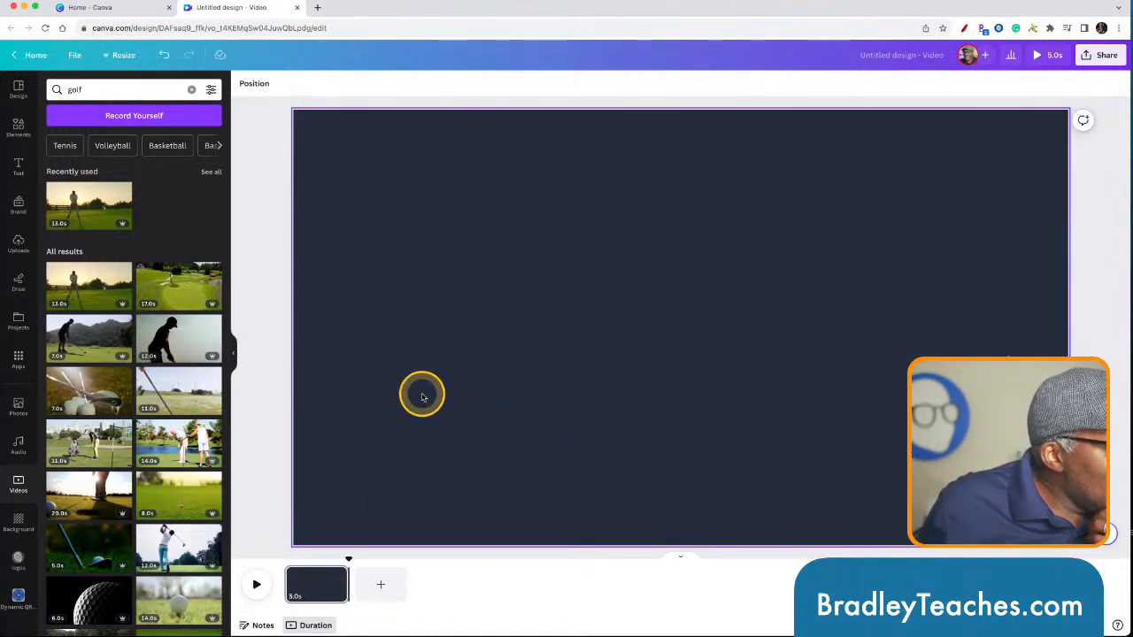
click(91, 494)
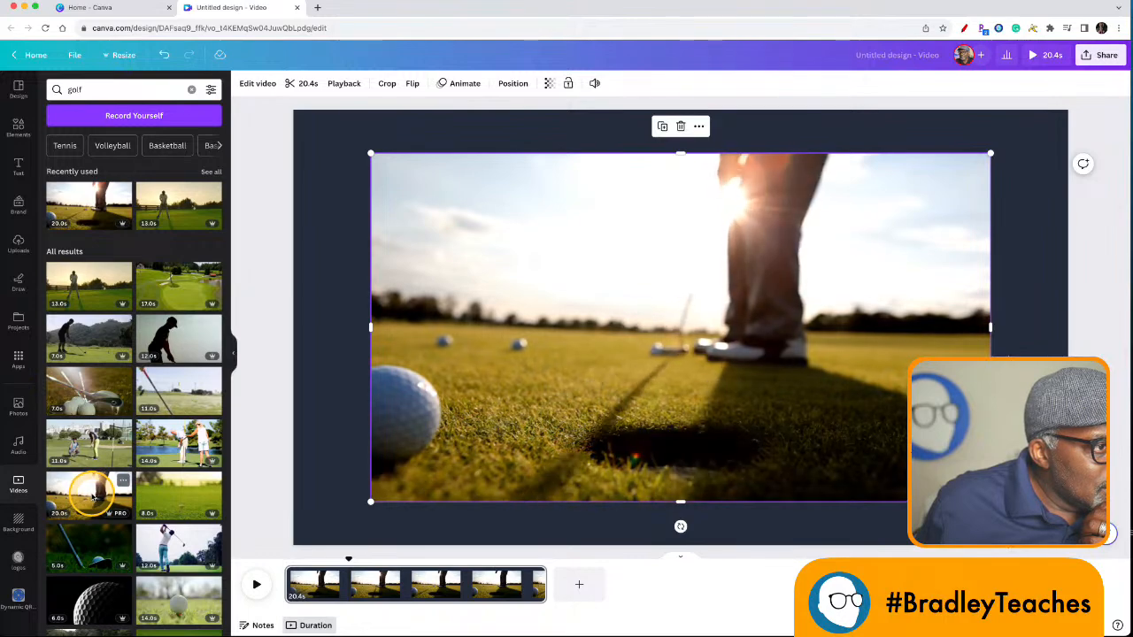
drag(561, 292, 507, 282)
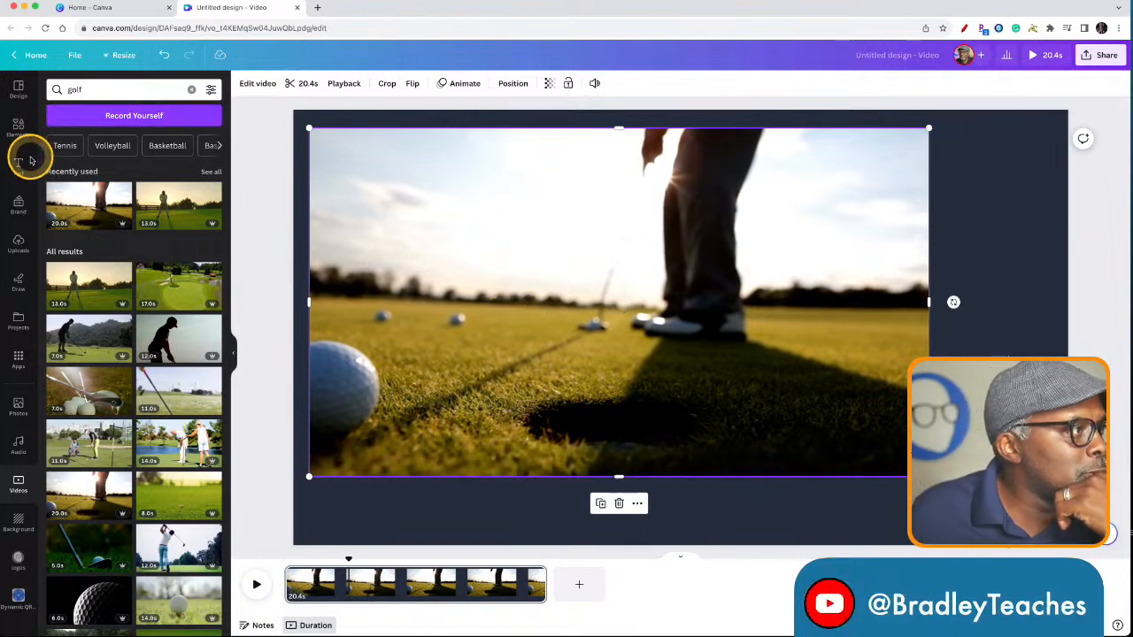
Search the graphic elements for "letter frames" and browse the available letter shapes
click(18, 128)
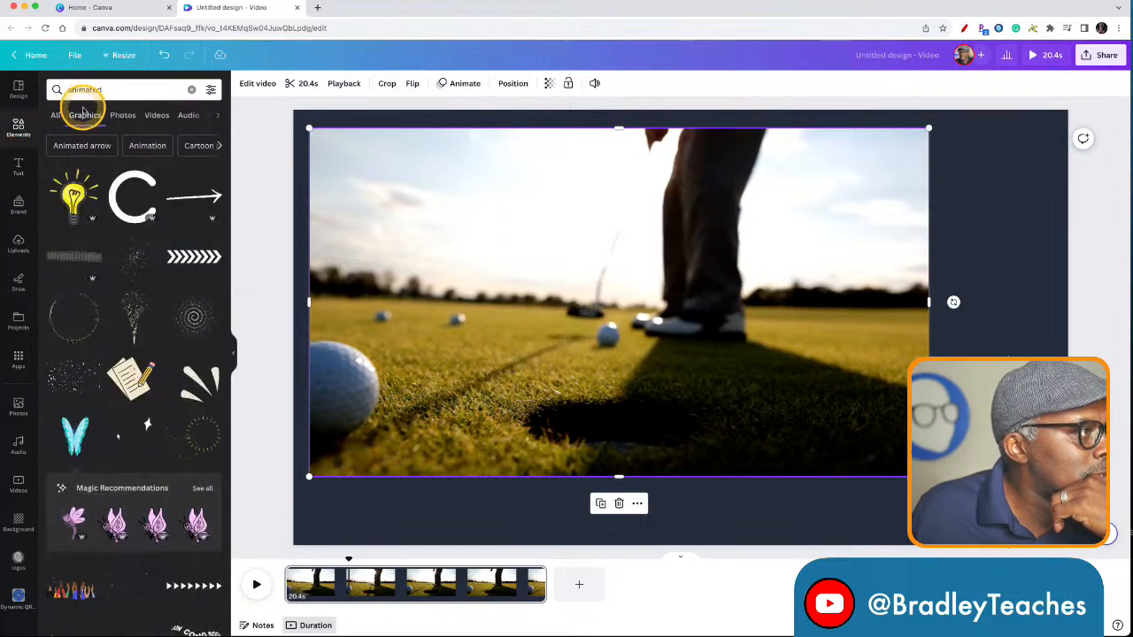
click(82, 92)
double_click(82, 91)
key(BackSpace)
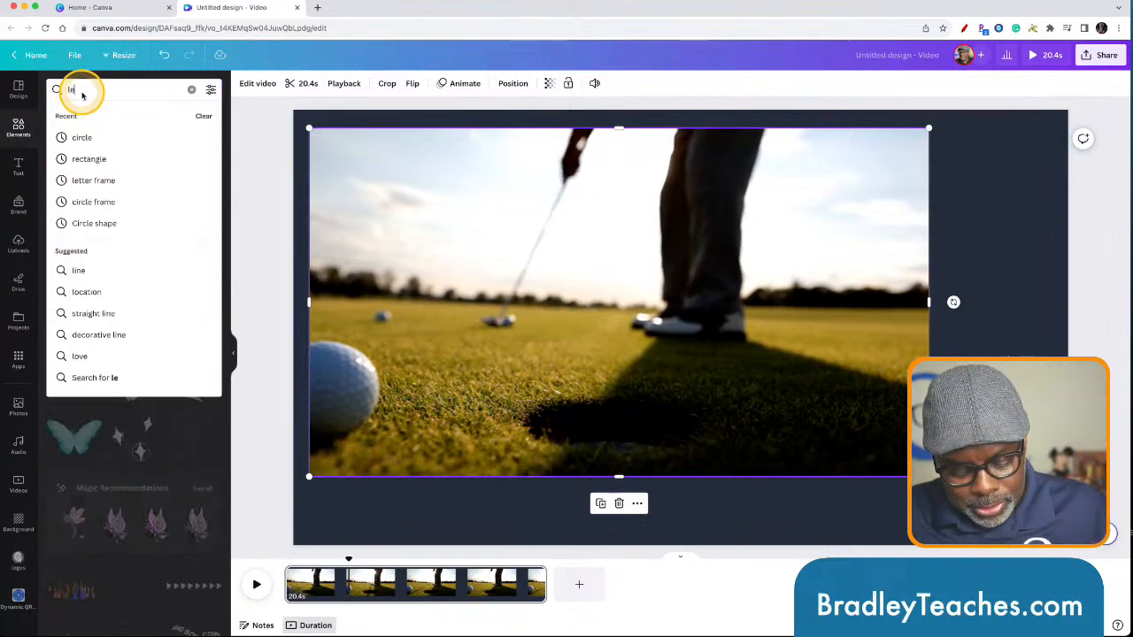
text(letter)
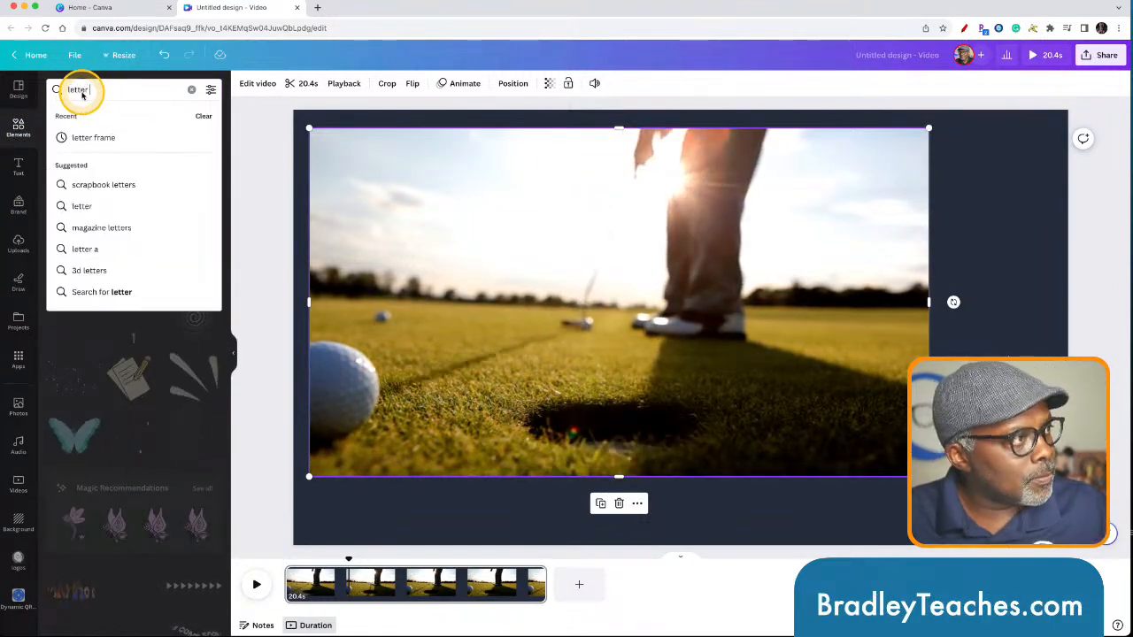
text( frames)
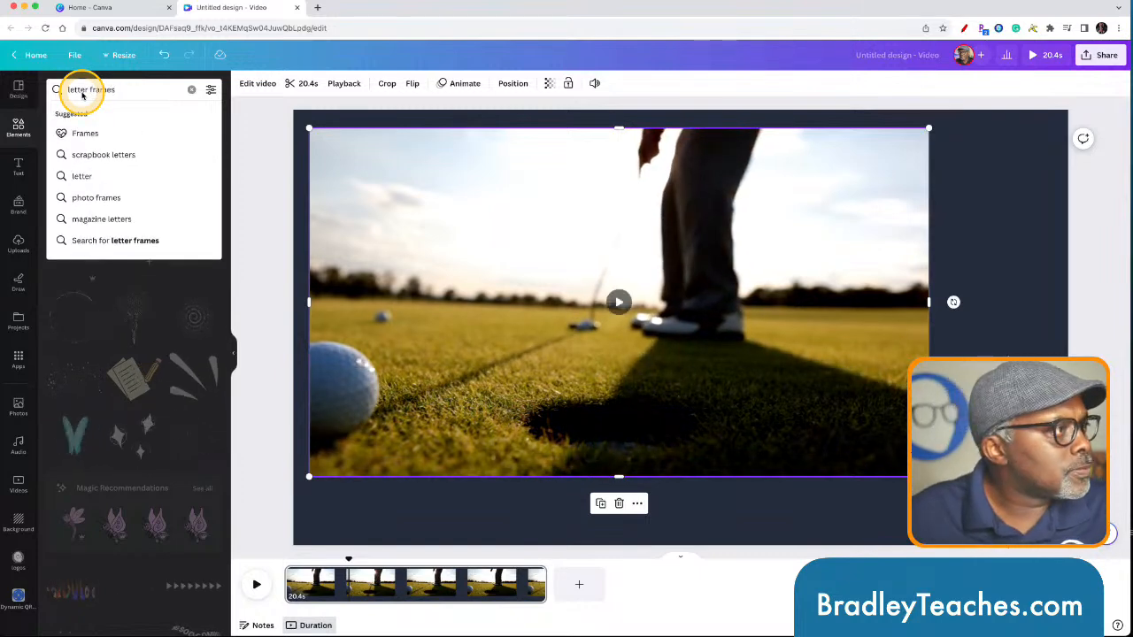
key(Return)
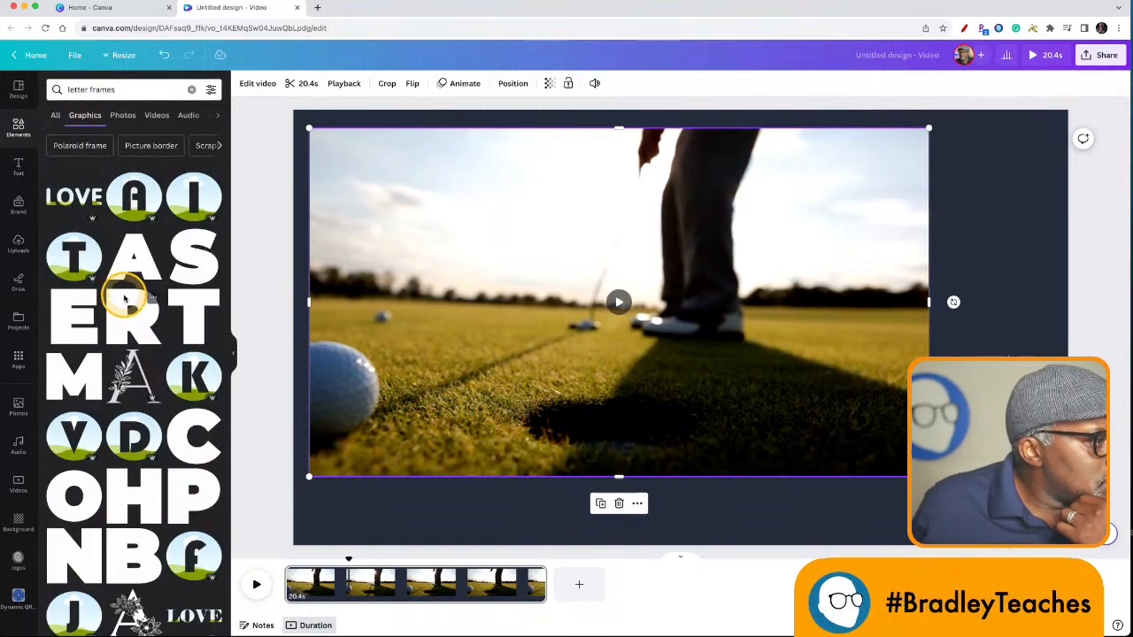
scroll(124, 298, down, 10)
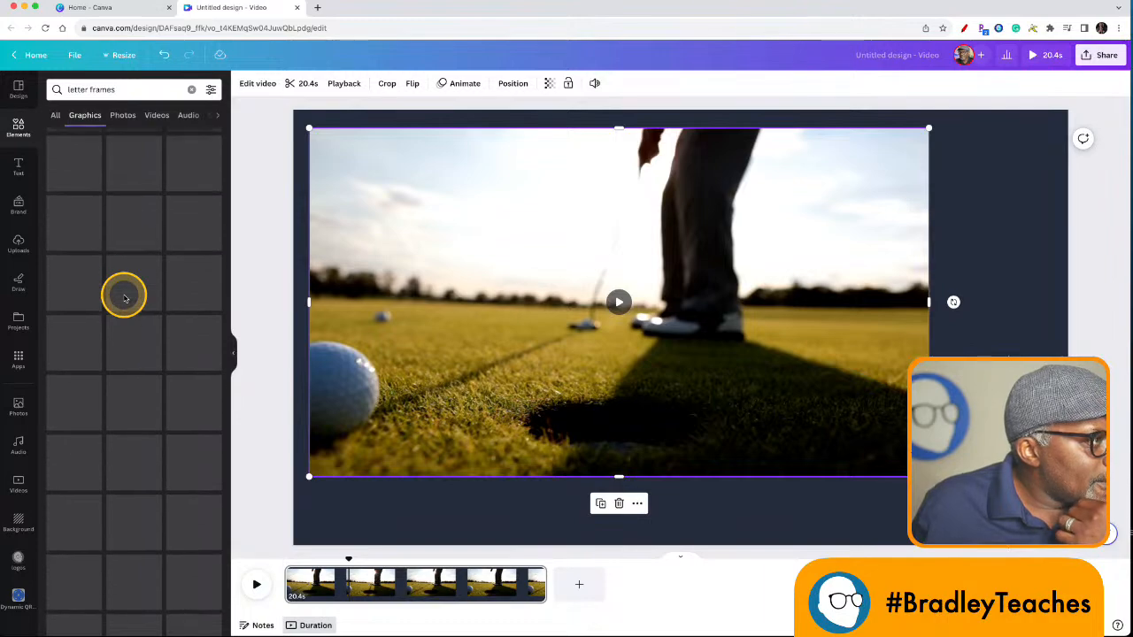
scroll(124, 298, down, 5)
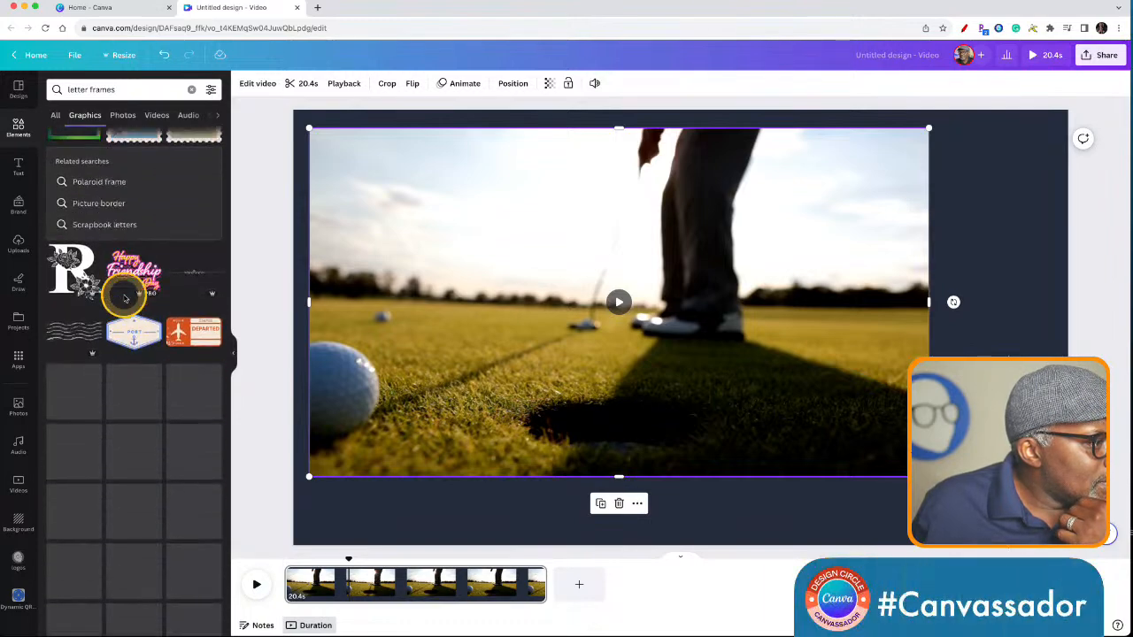
scroll(125, 298, down, 5)
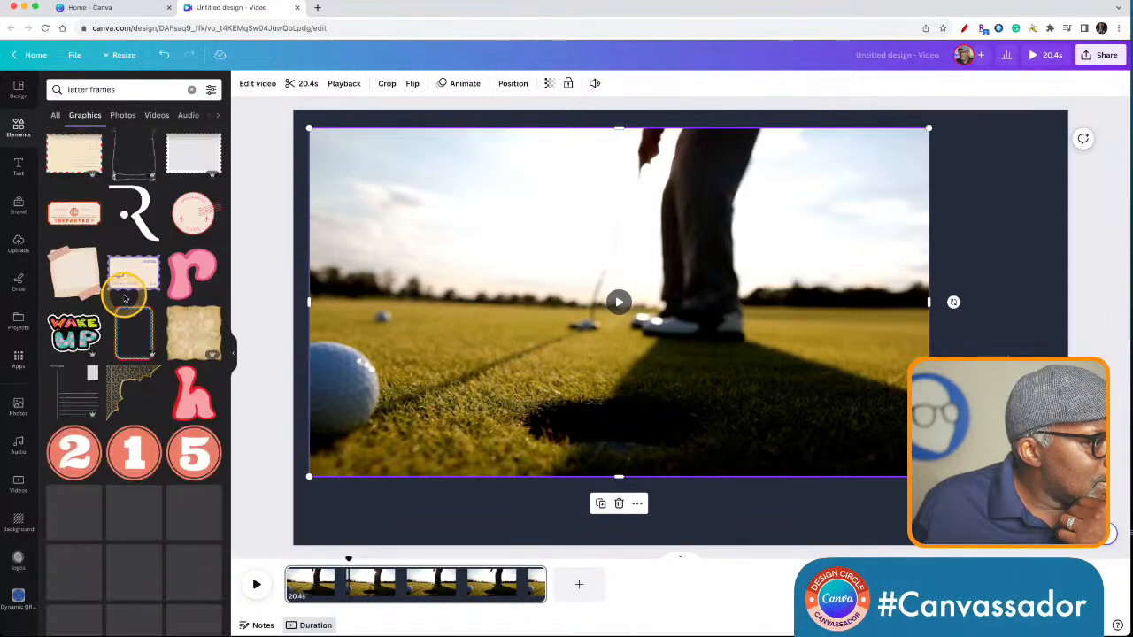
scroll(125, 298, down, 5)
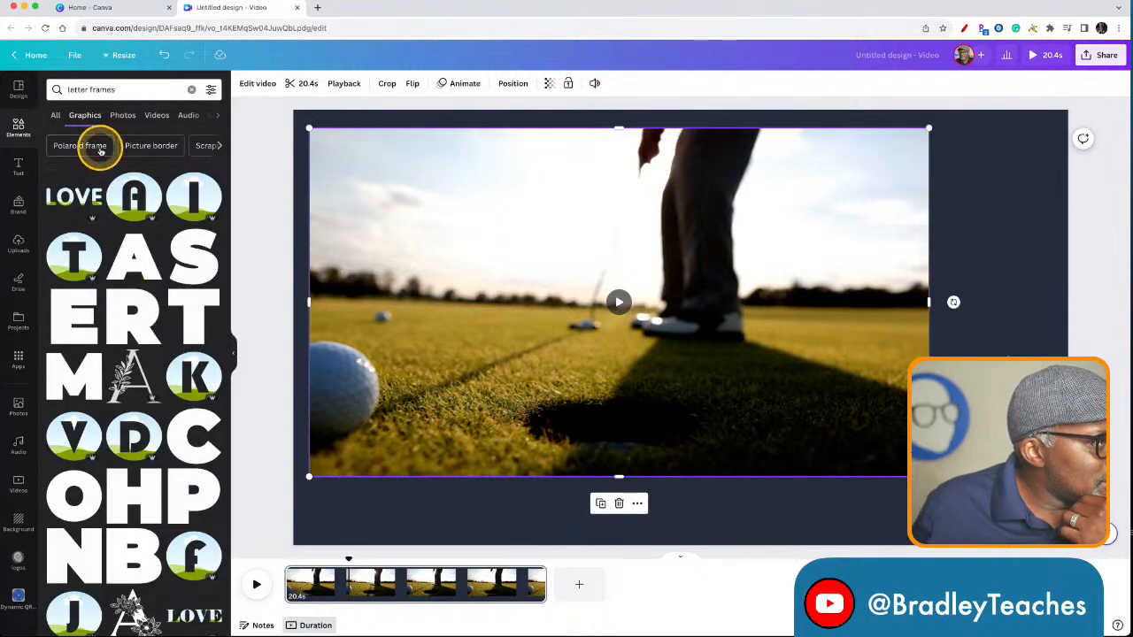
Search the graphic elements for "g frames" and browse the letter G designs
double_click(74, 89)
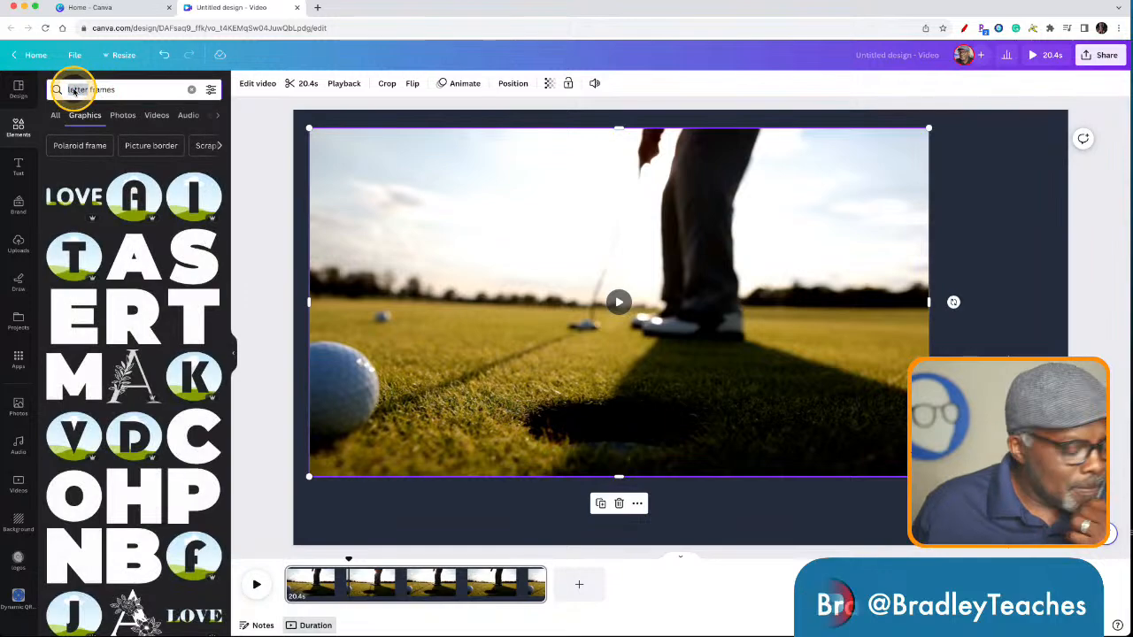
key(BackSpace)
text(g)
key(Return)
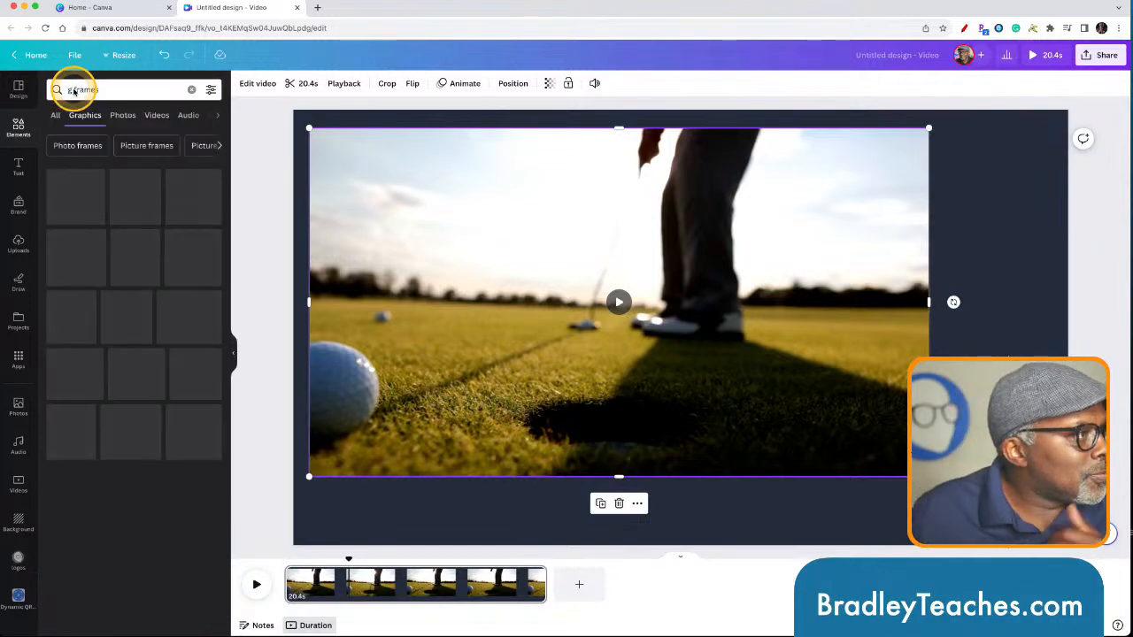
scroll(100, 315, down, 3)
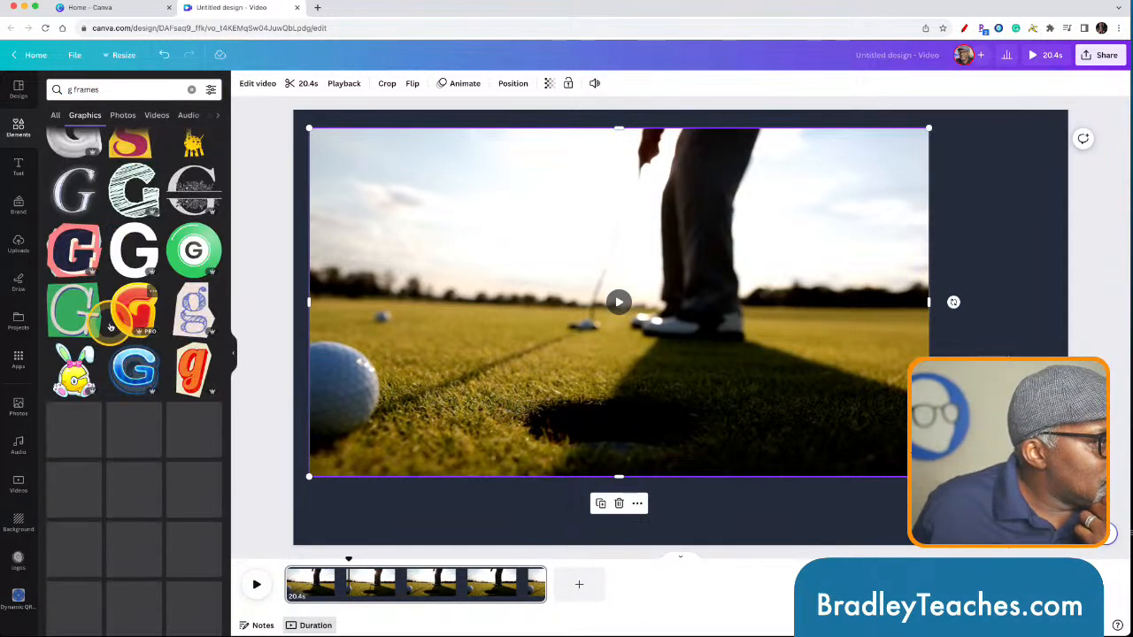
scroll(110, 327, up, 1)
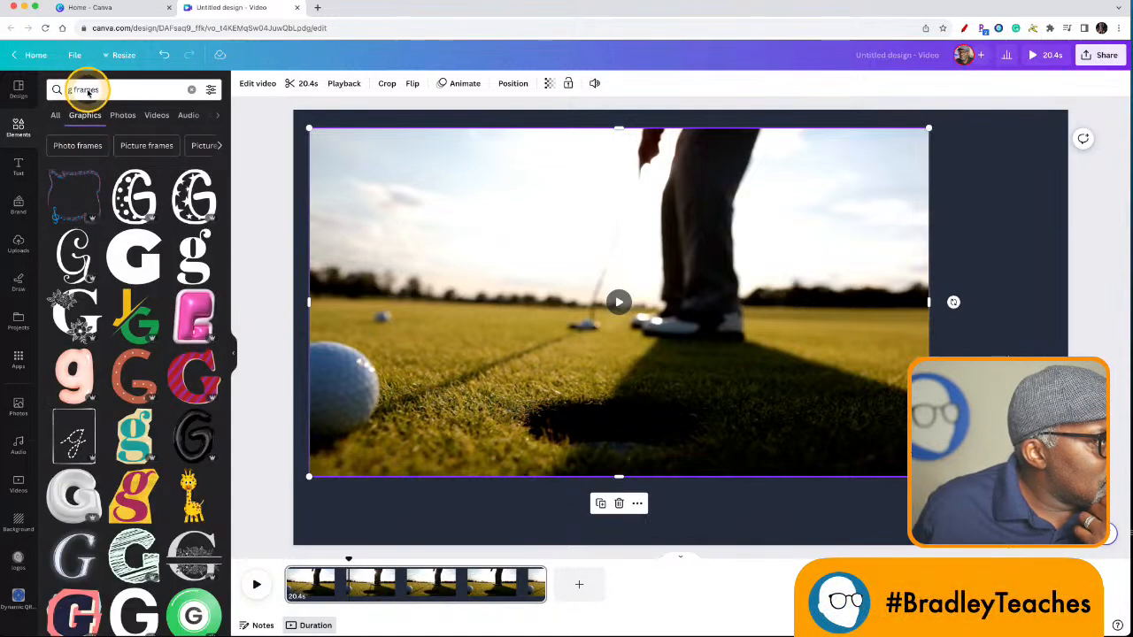
Search the graphic elements for "letter frame" and look through the letter shapes for usable frames
click(99, 91)
key(BackSpace)
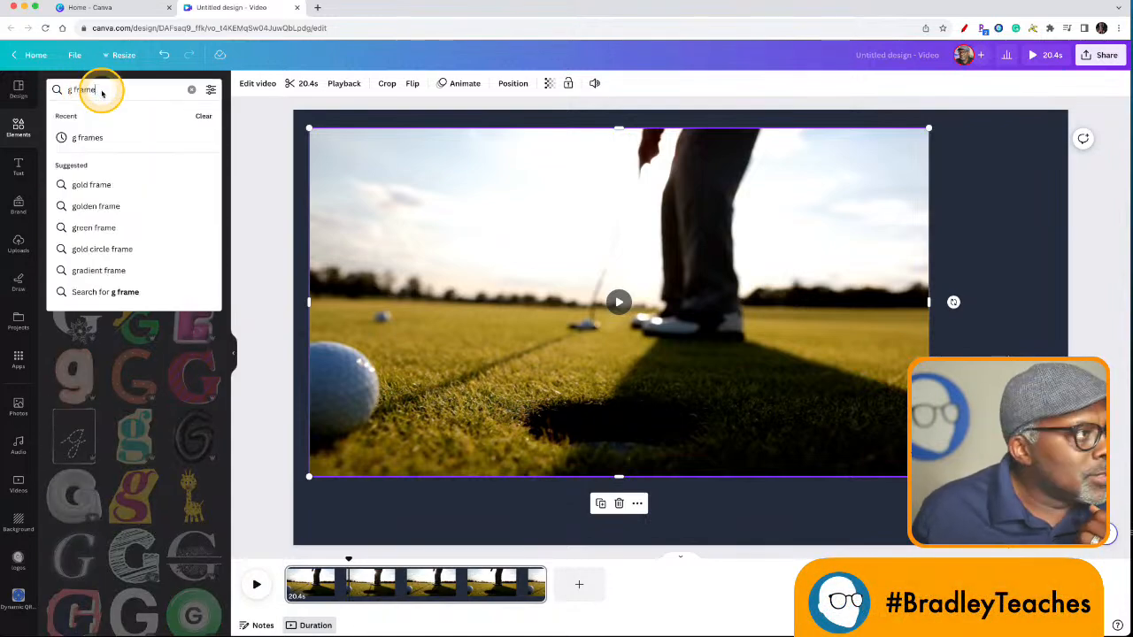
click(68, 92)
key(BackSpace)
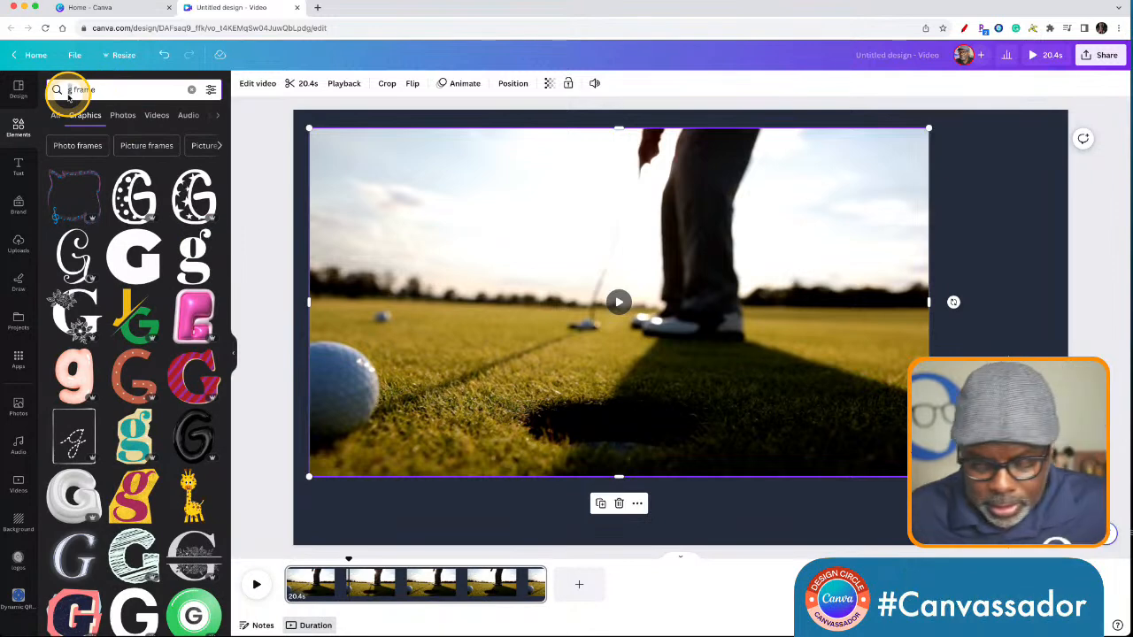
text(letter)
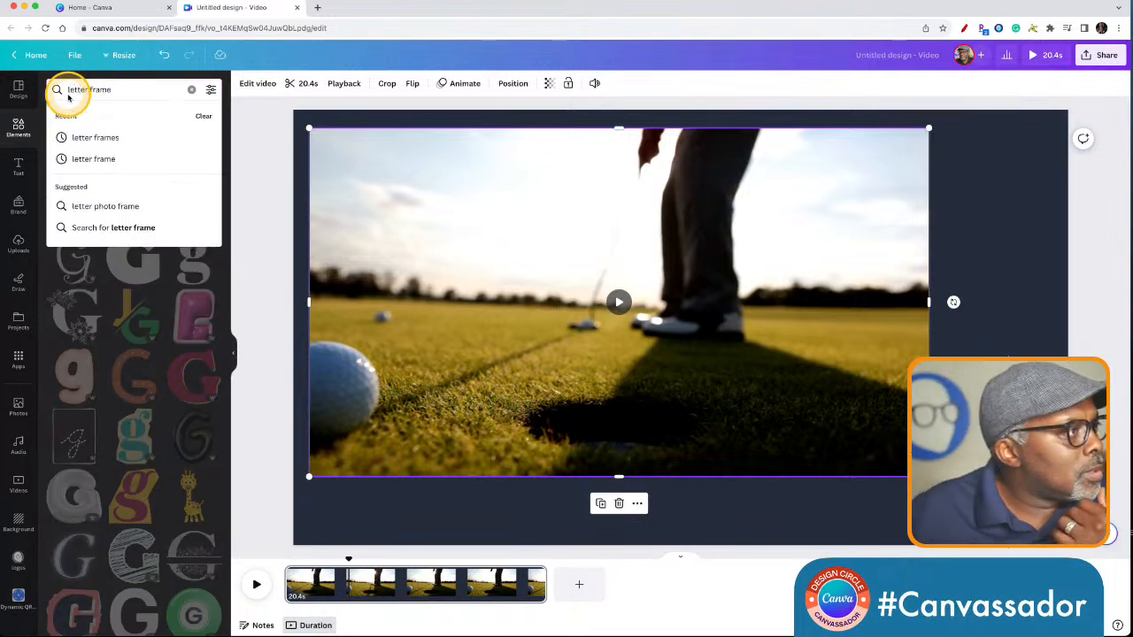
key(Return)
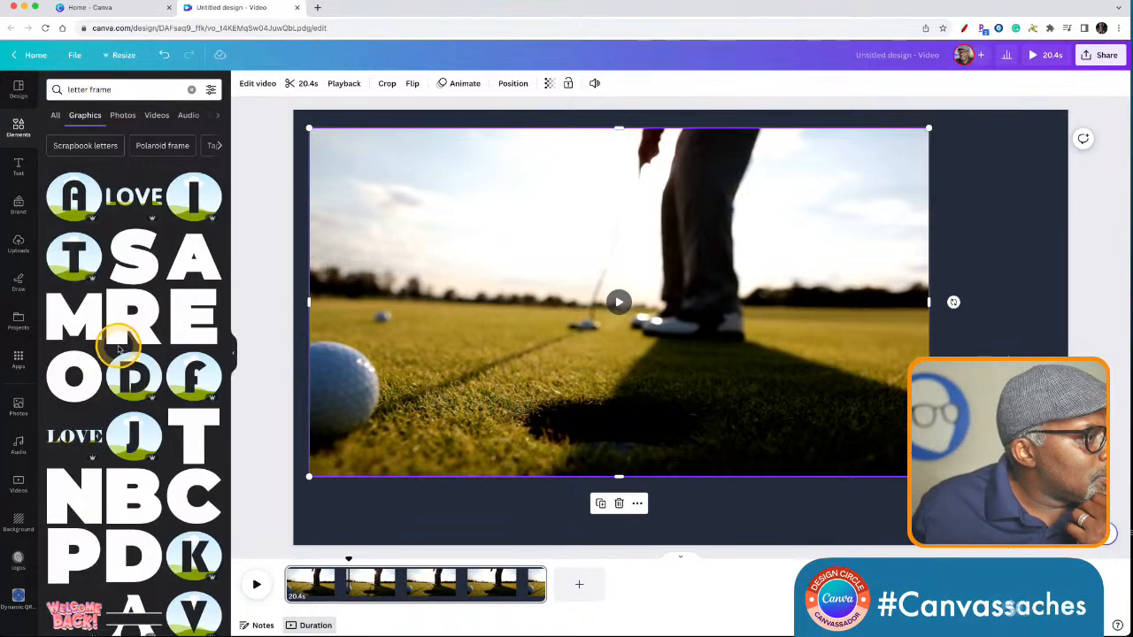
scroll(115, 341, down, 7)
scroll(123, 351, down, 4)
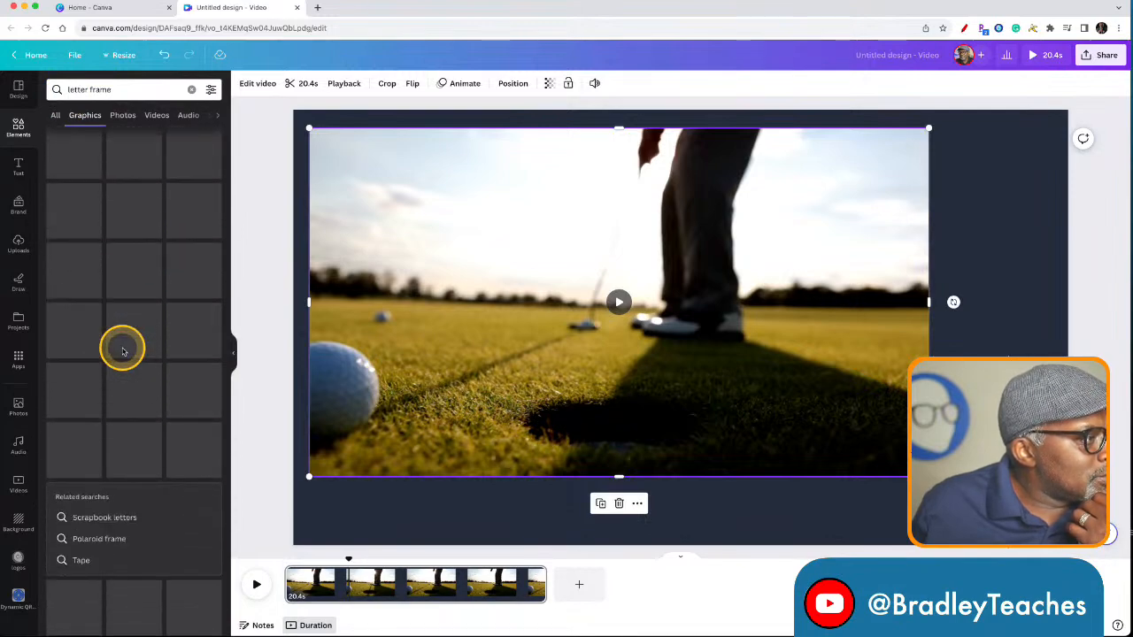
scroll(123, 351, down, 6)
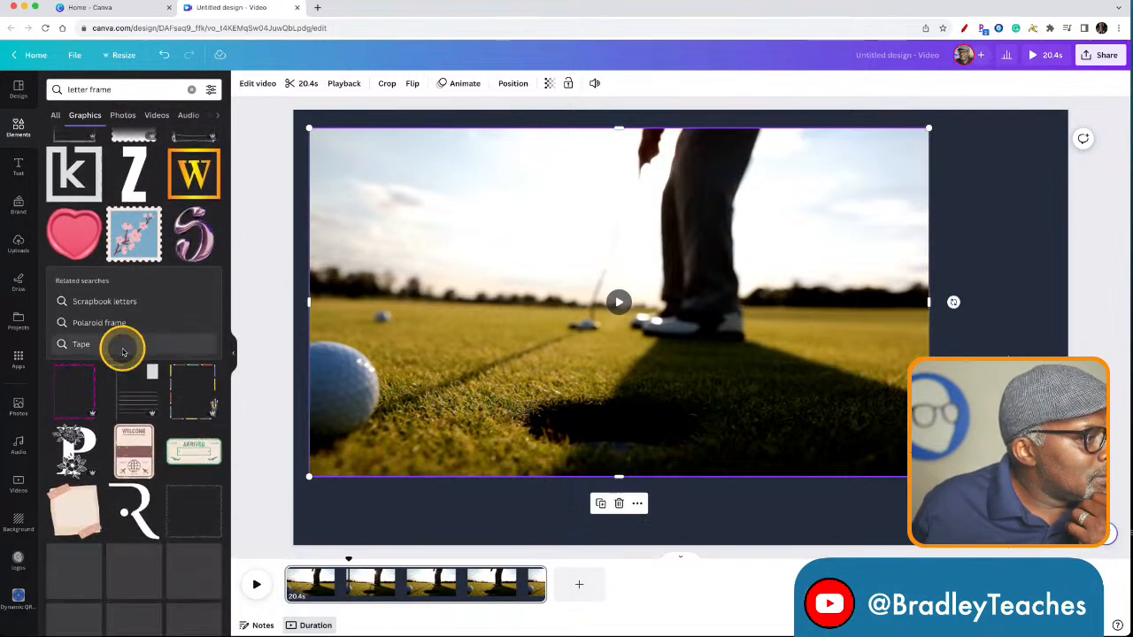
scroll(123, 352, up, 7)
scroll(123, 347, up, 15)
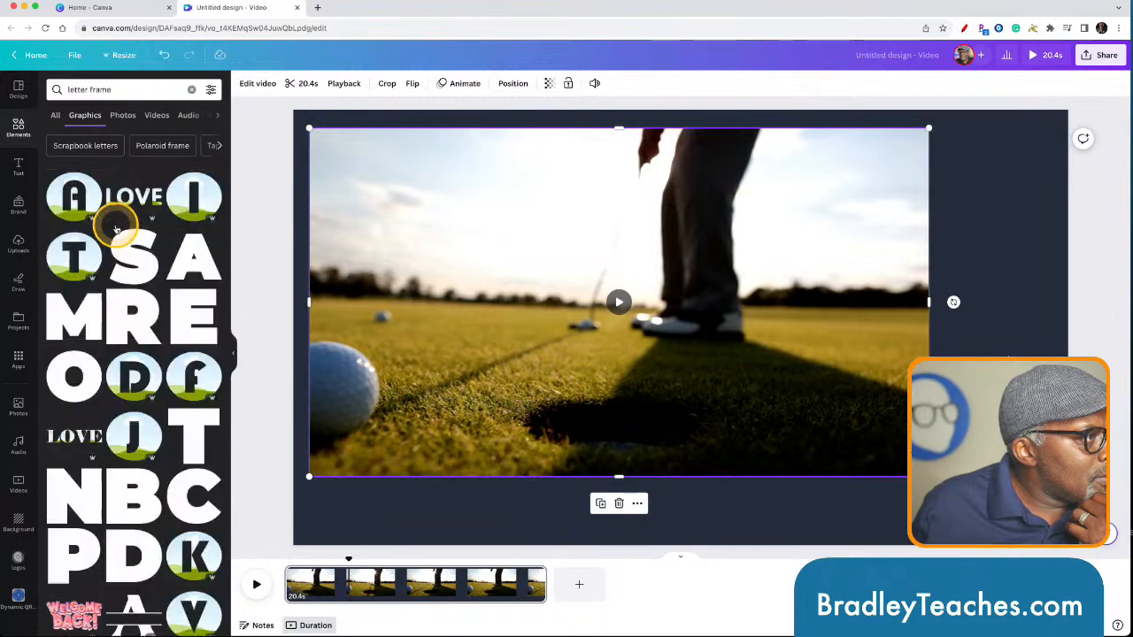
Broaden the graphics search to just "letter"
double_click(97, 90)
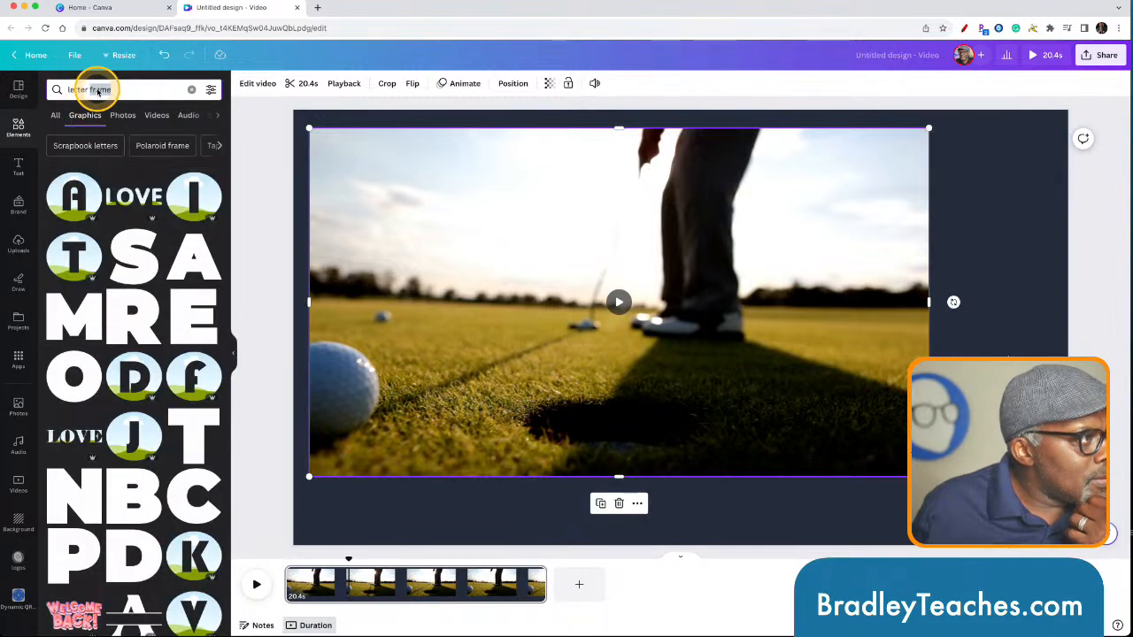
key(BackSpace)
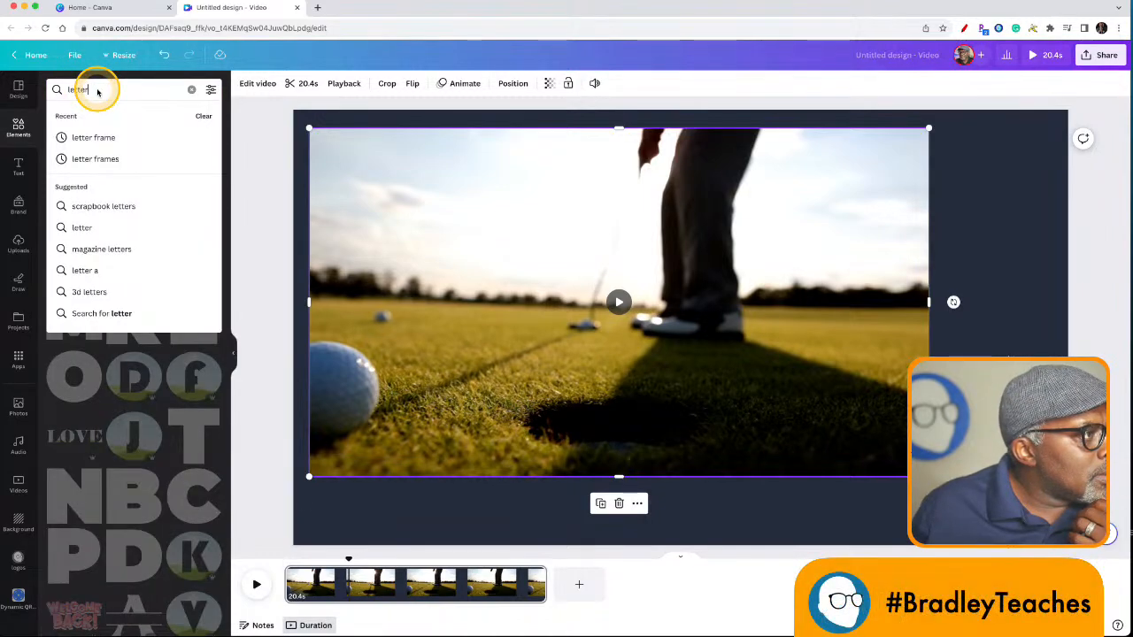
key(Return)
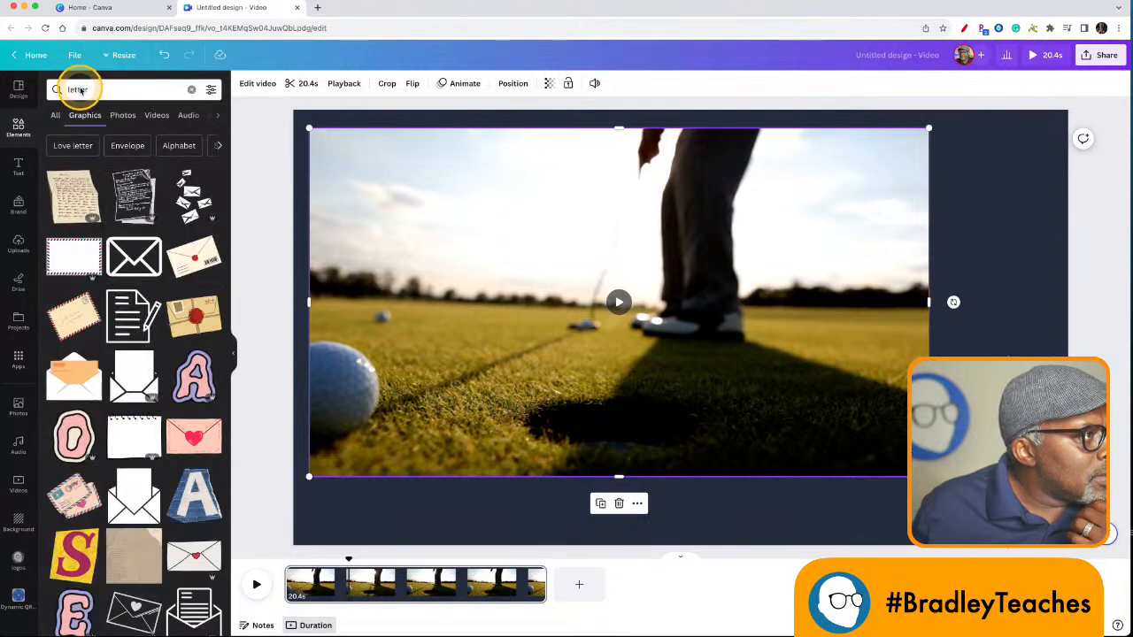
Search the graphic elements for "alphabet frame" and browse the alphabet designs
double_click(78, 91)
text(alphabet fram)
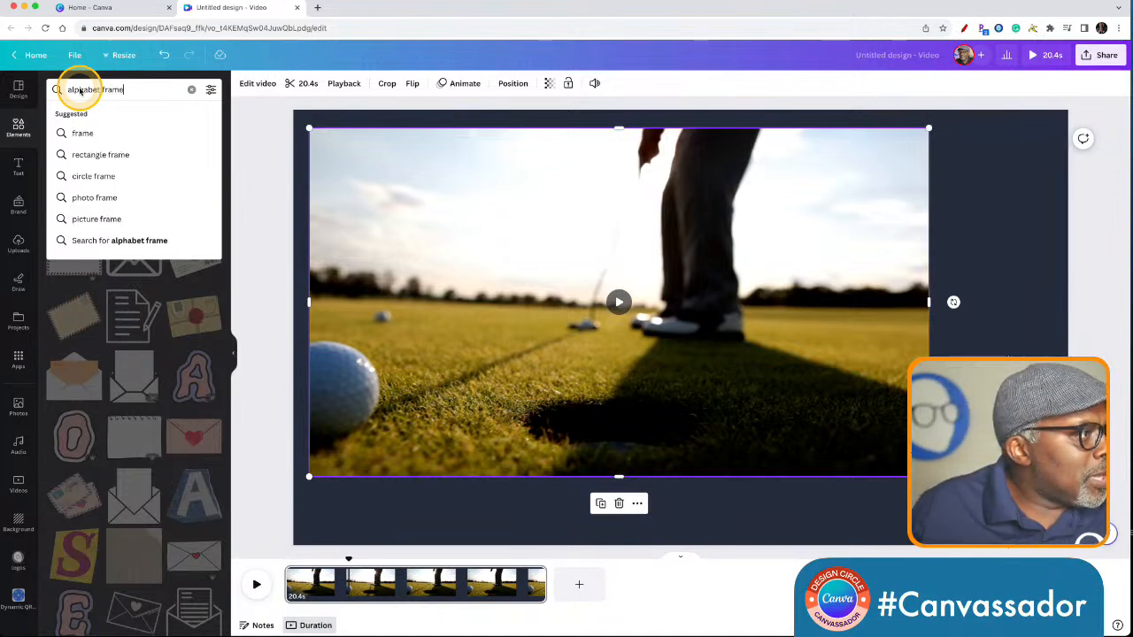
key(Return)
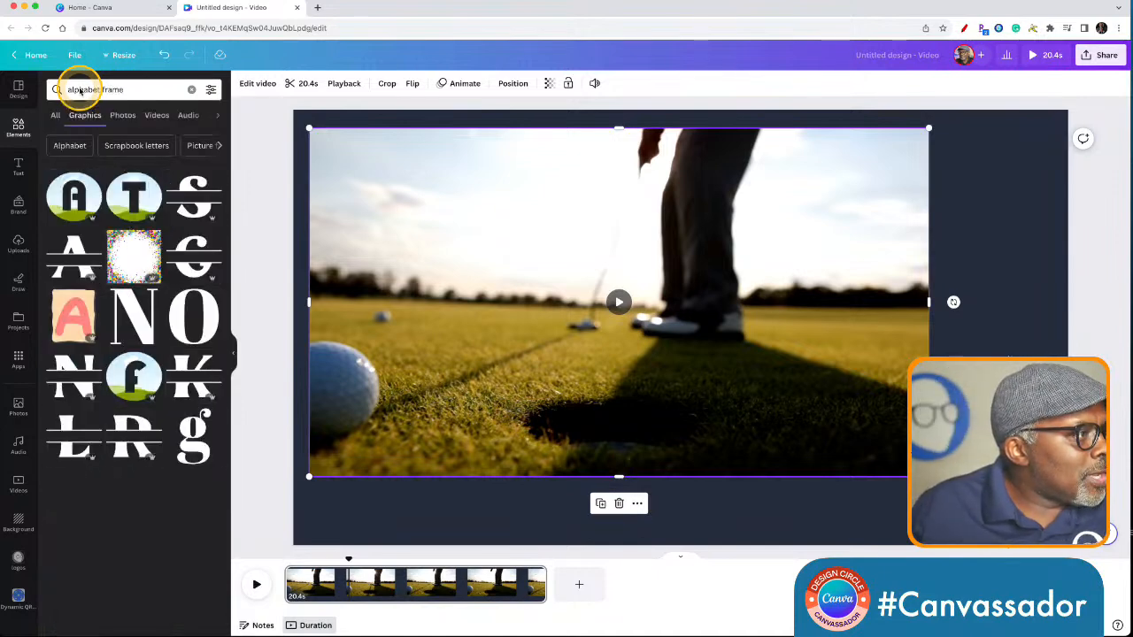
scroll(86, 303, down, 8)
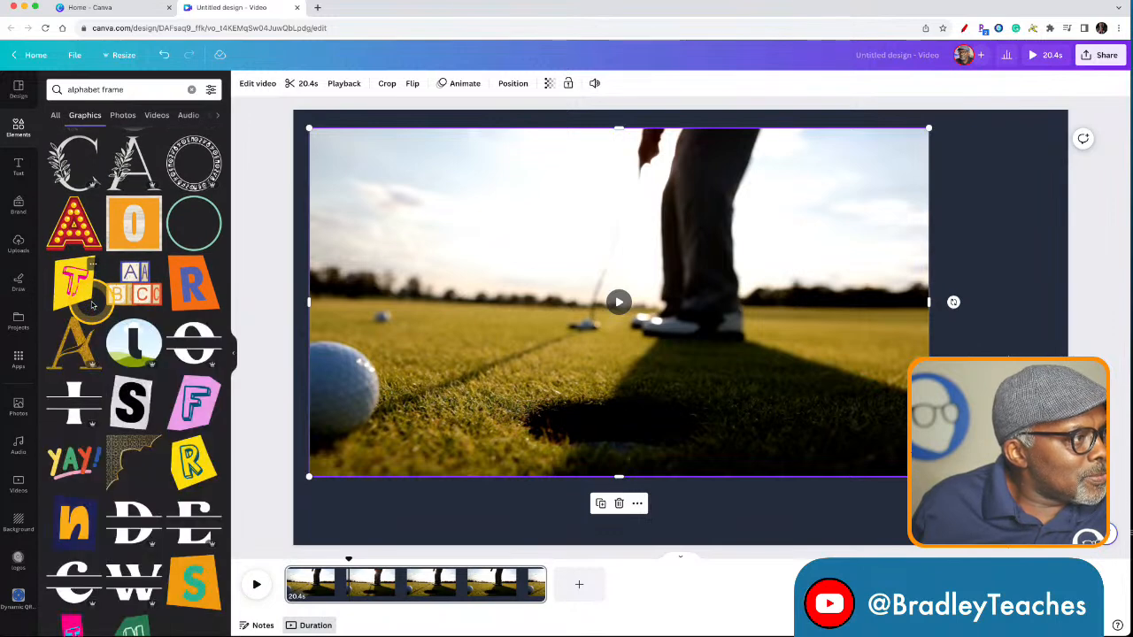
scroll(91, 305, down, 4)
scroll(91, 306, down, 6)
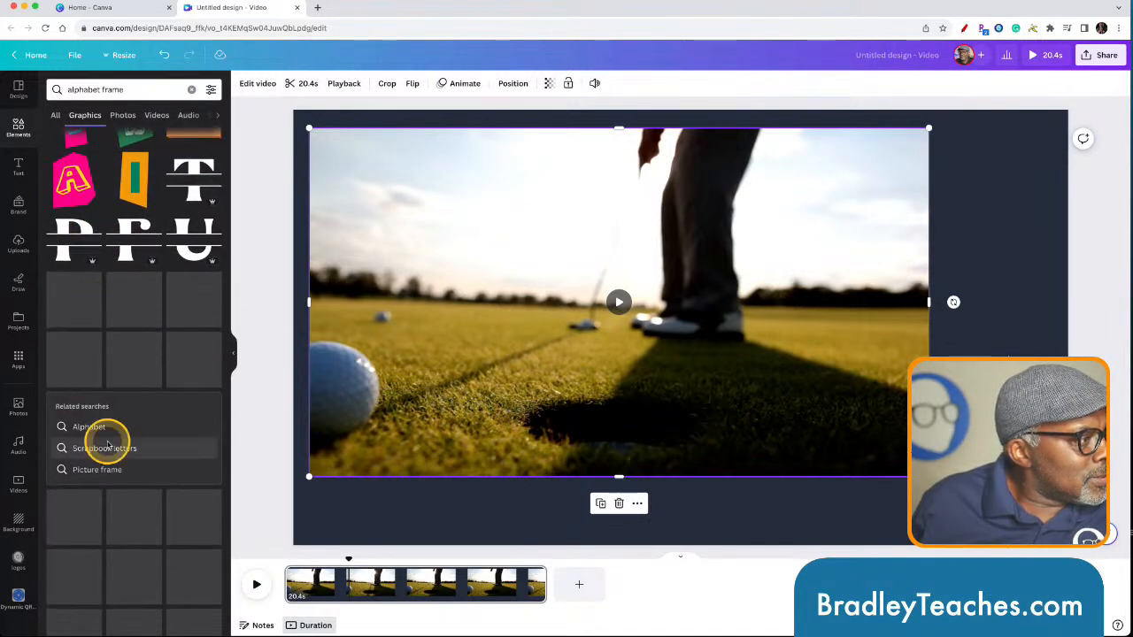
scroll(118, 430, down, 7)
scroll(118, 425, down, 2)
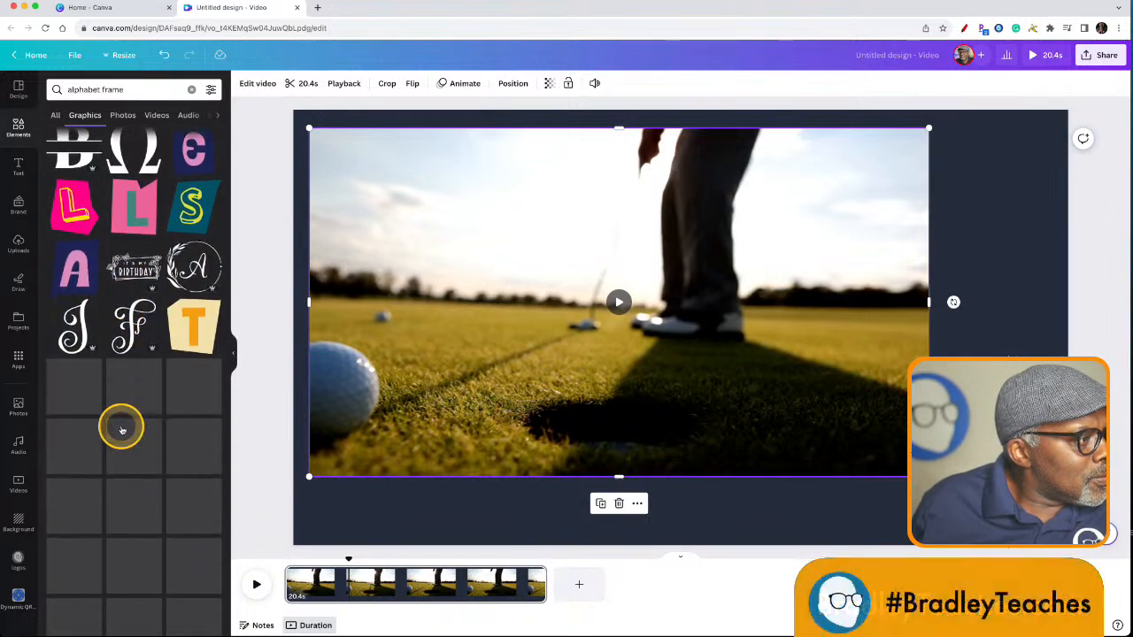
Return the graphics search to "letter frame"
double_click(81, 90)
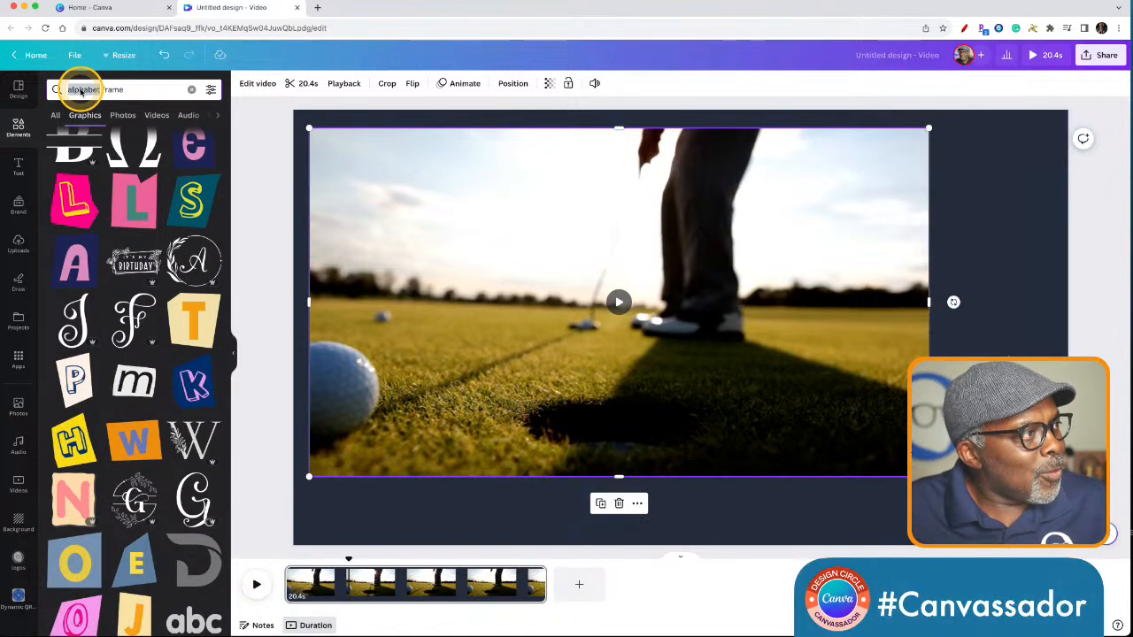
text(letter)
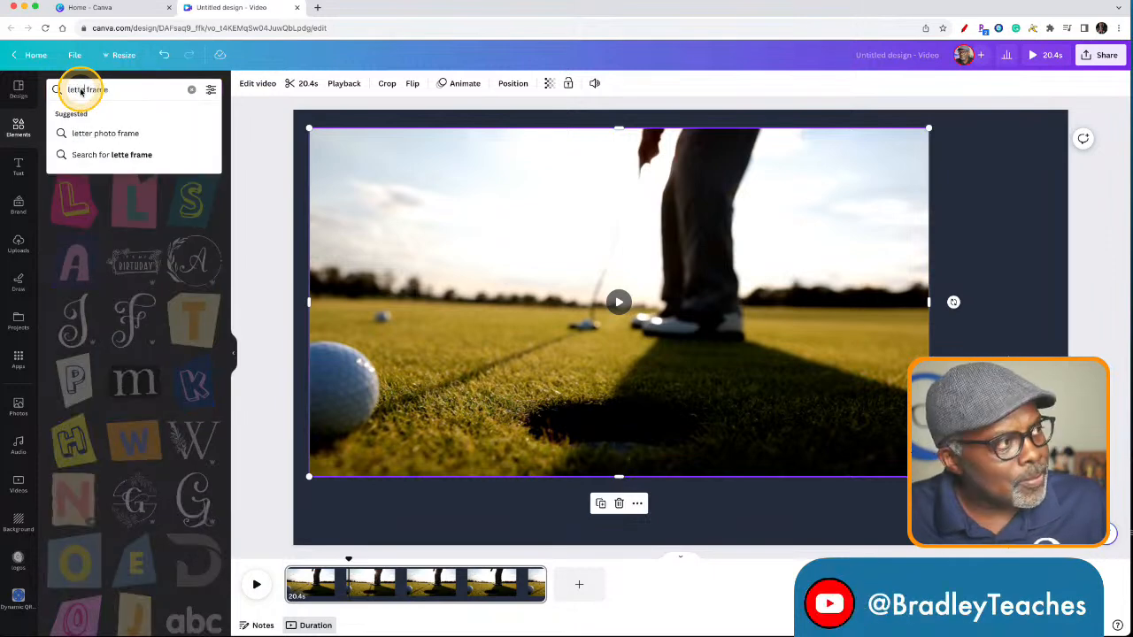
key(Return)
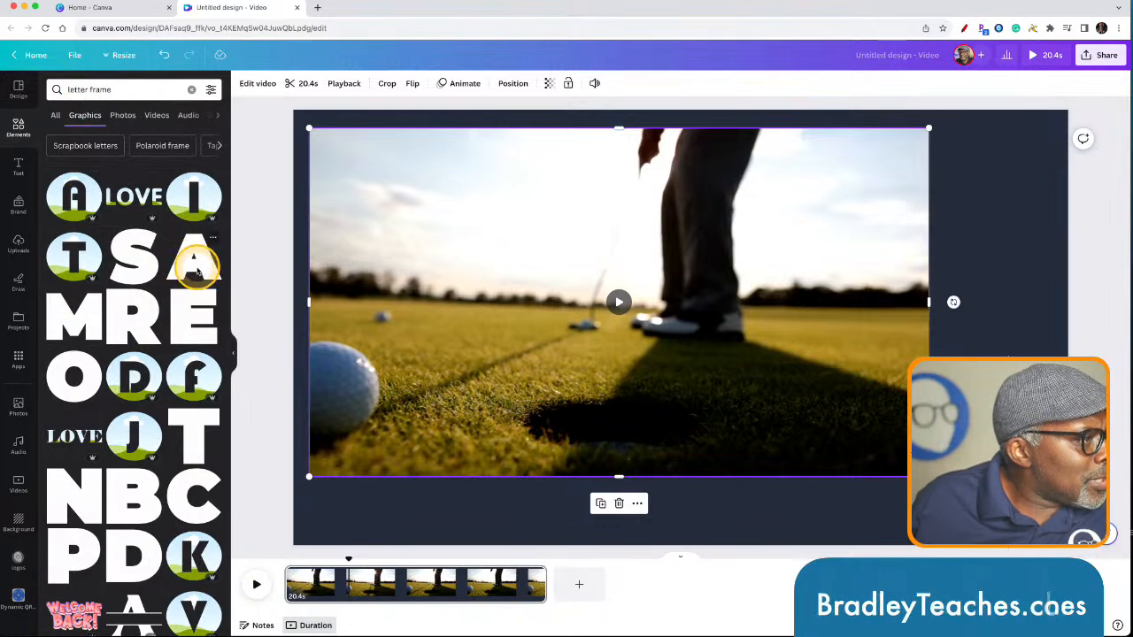
Try the solid letter A graphic over the golf putting clip and delete it
click(197, 269)
drag(626, 349, 503, 321)
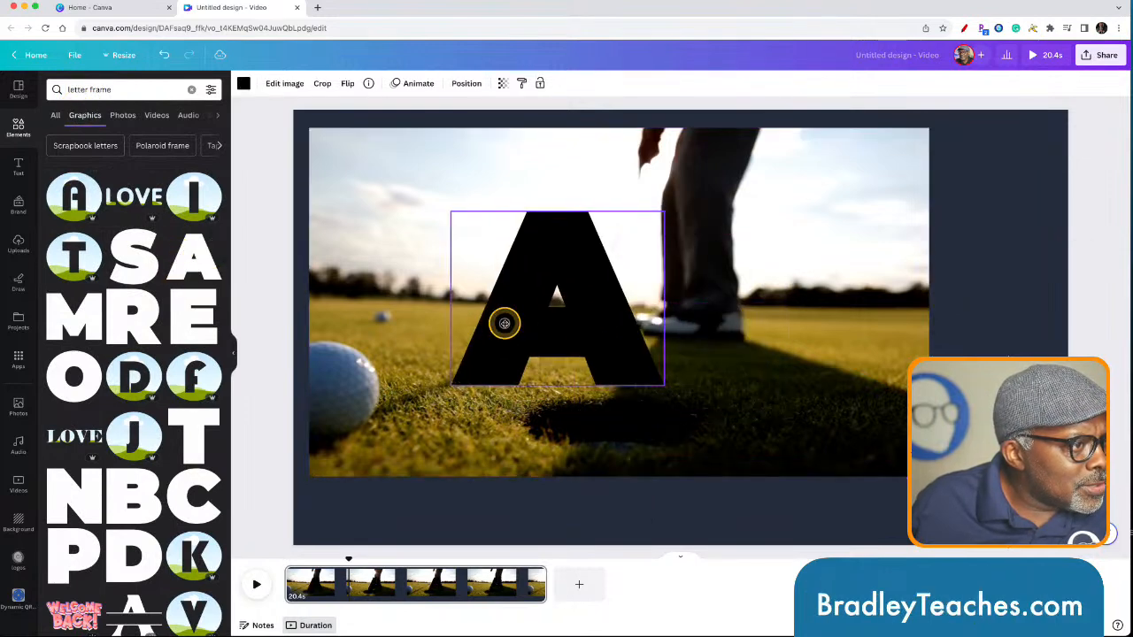
key(Delete)
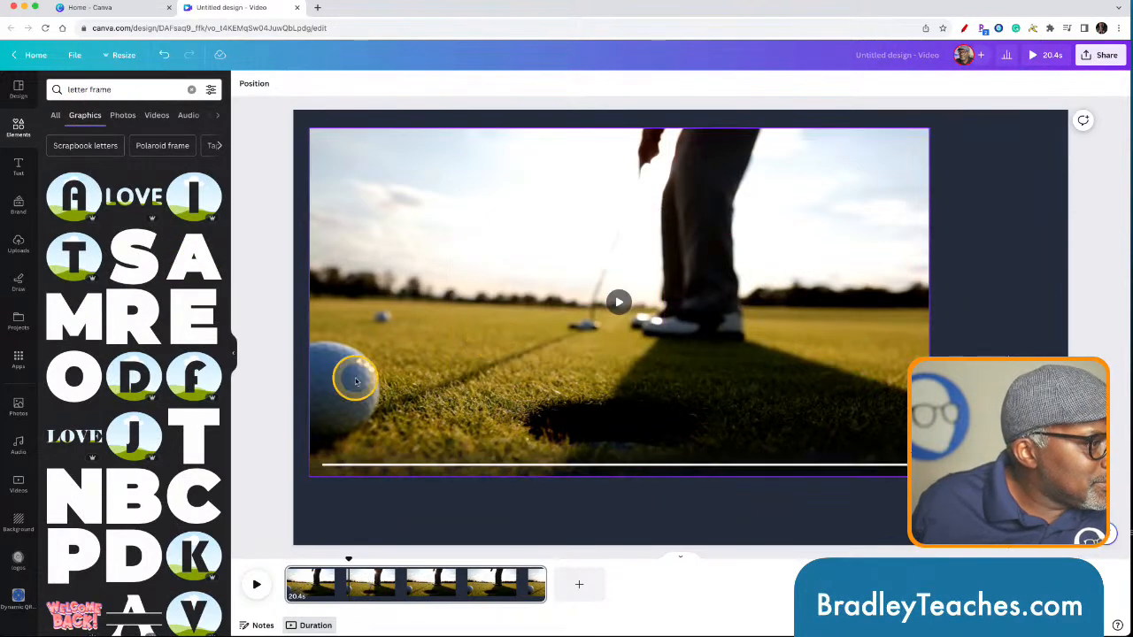
Examine the remaining letter frame search results for letter shapes that could hold a video
scroll(117, 343, down, 3)
scroll(118, 344, down, 5)
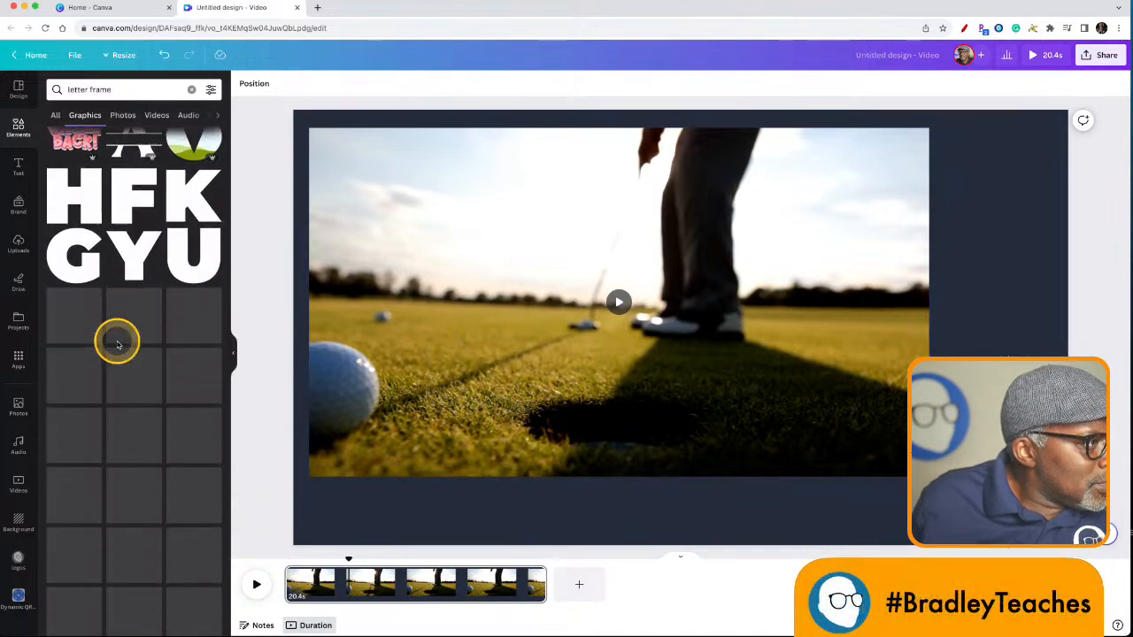
scroll(117, 343, down, 6)
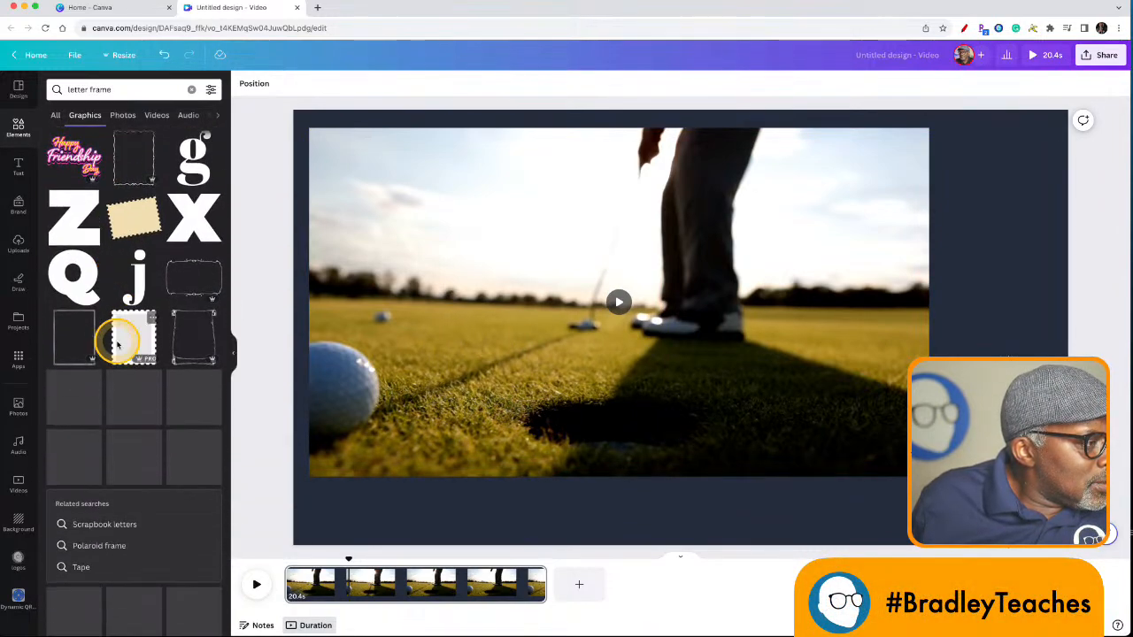
scroll(113, 336, up, 2)
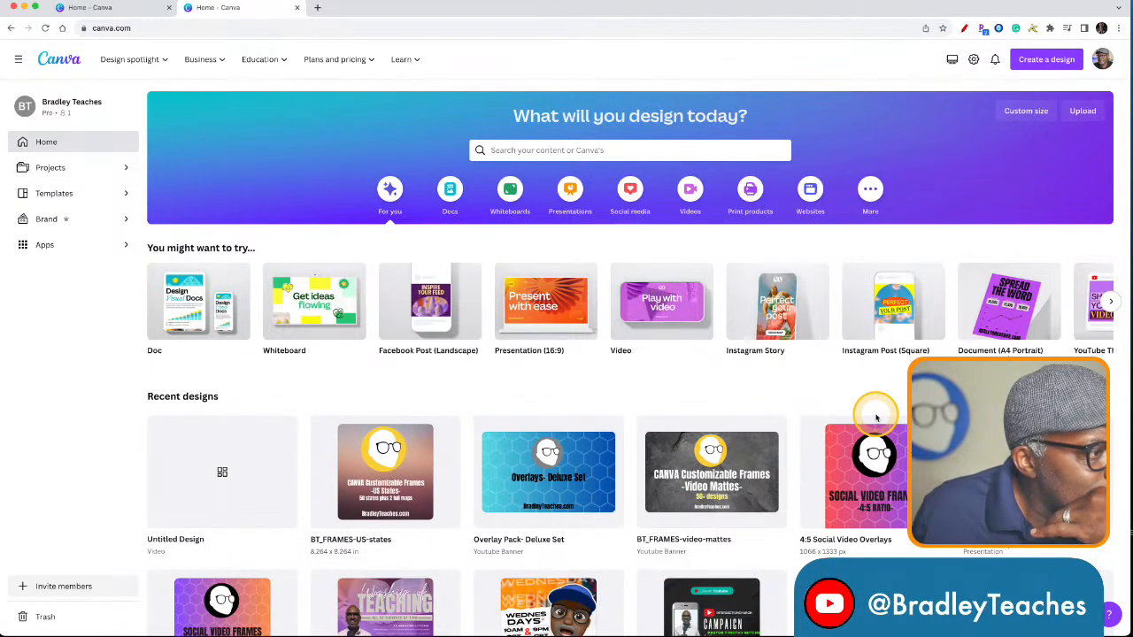
Browse the recent designs for a set of letter frames and open the rough-letters presentation
scroll(877, 418, down, 15)
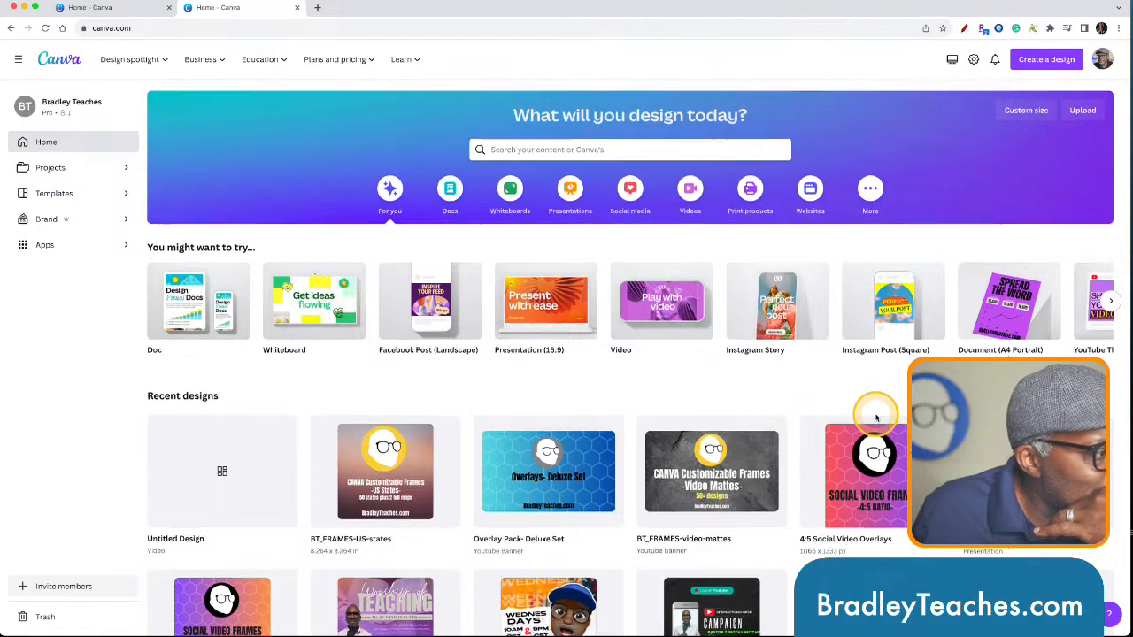
scroll(877, 417, down, 20)
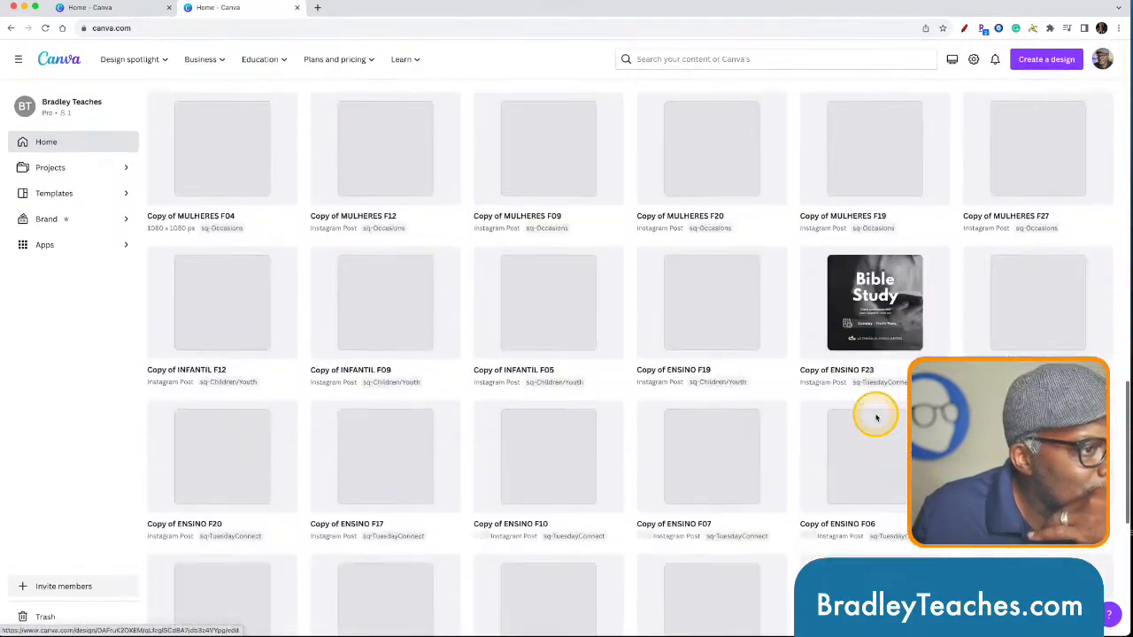
scroll(877, 417, down, 5)
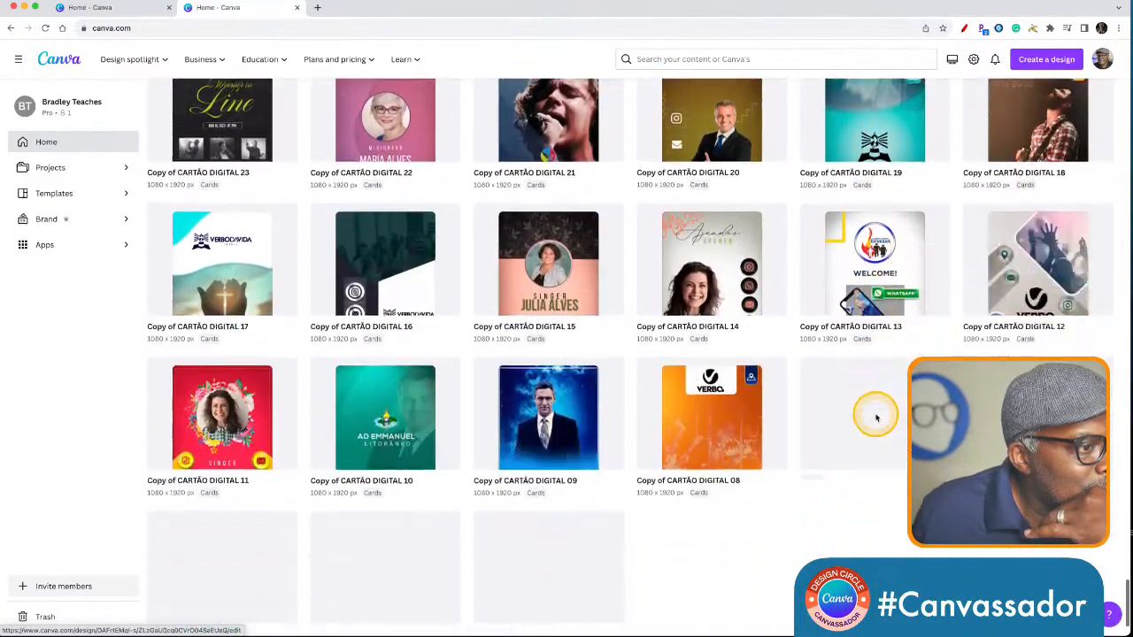
scroll(877, 418, down, 20)
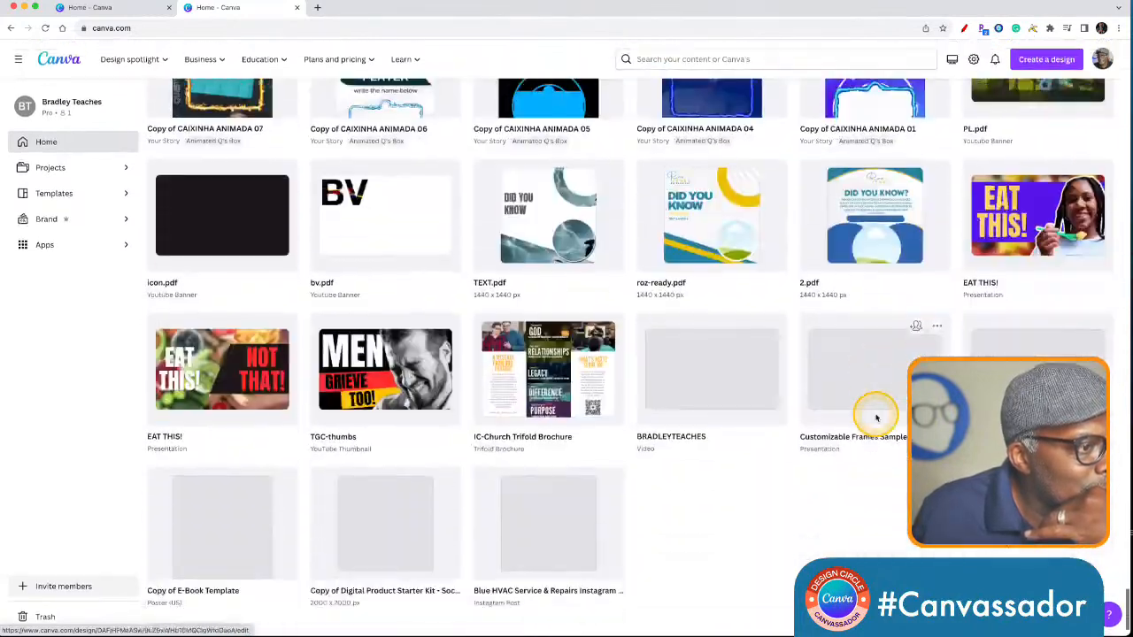
scroll(876, 418, up, 5)
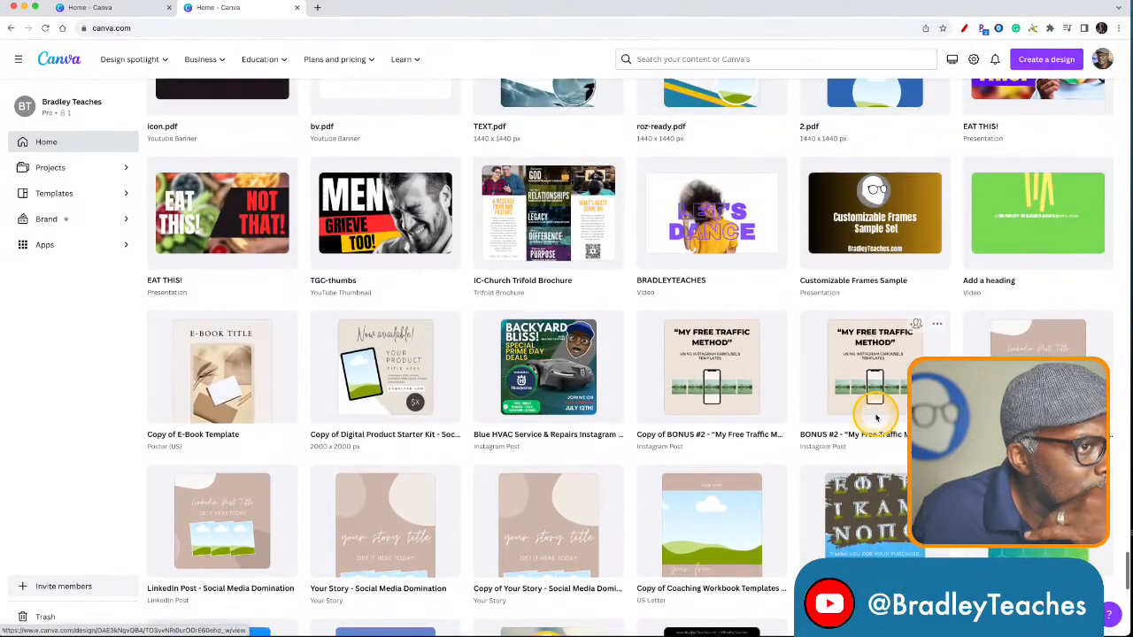
scroll(877, 418, up, 1)
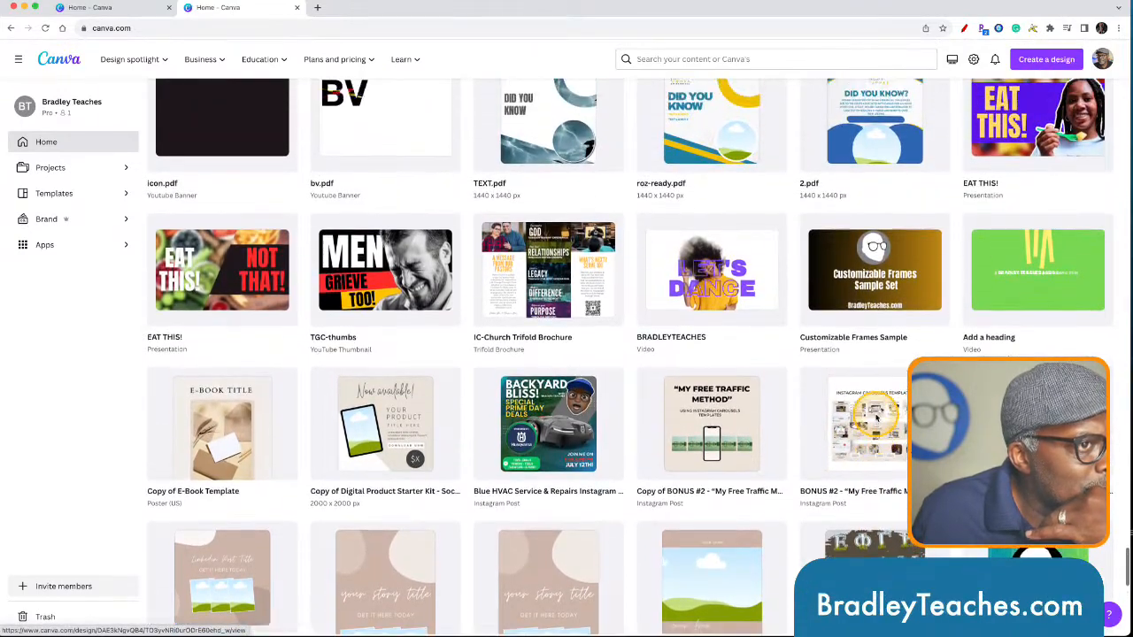
scroll(876, 418, down, 3)
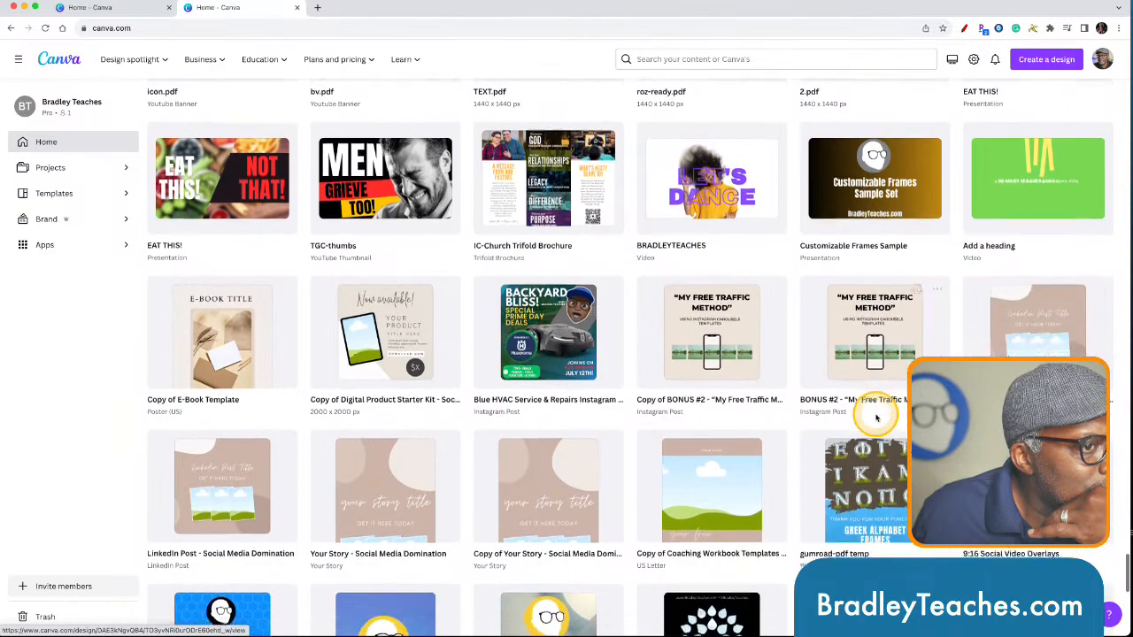
scroll(876, 417, down, 1)
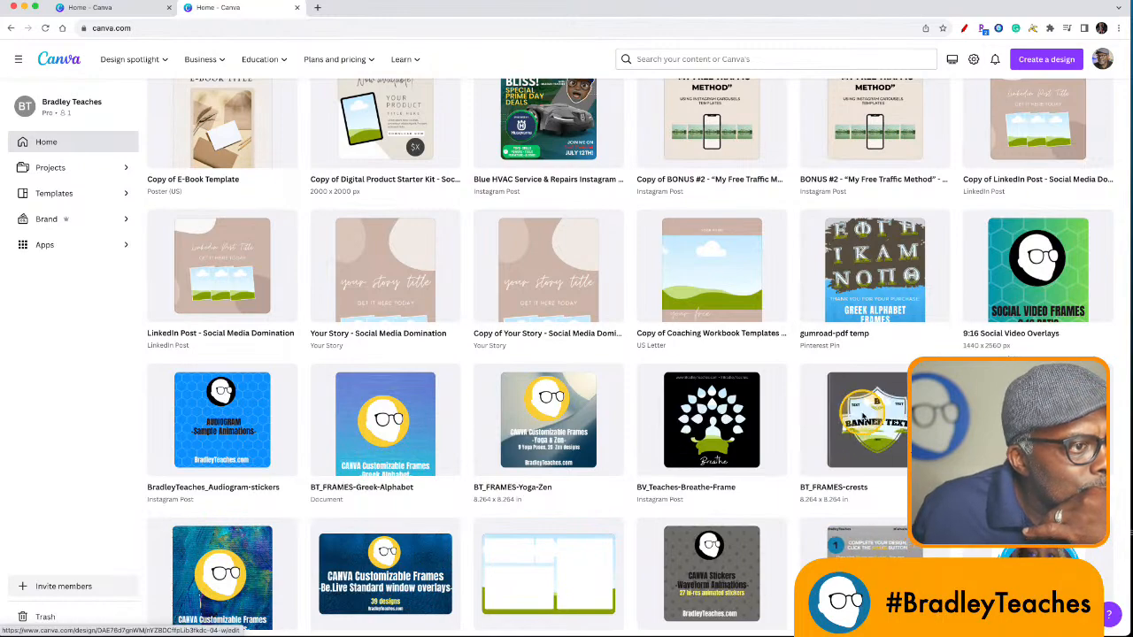
scroll(863, 416, down, 1)
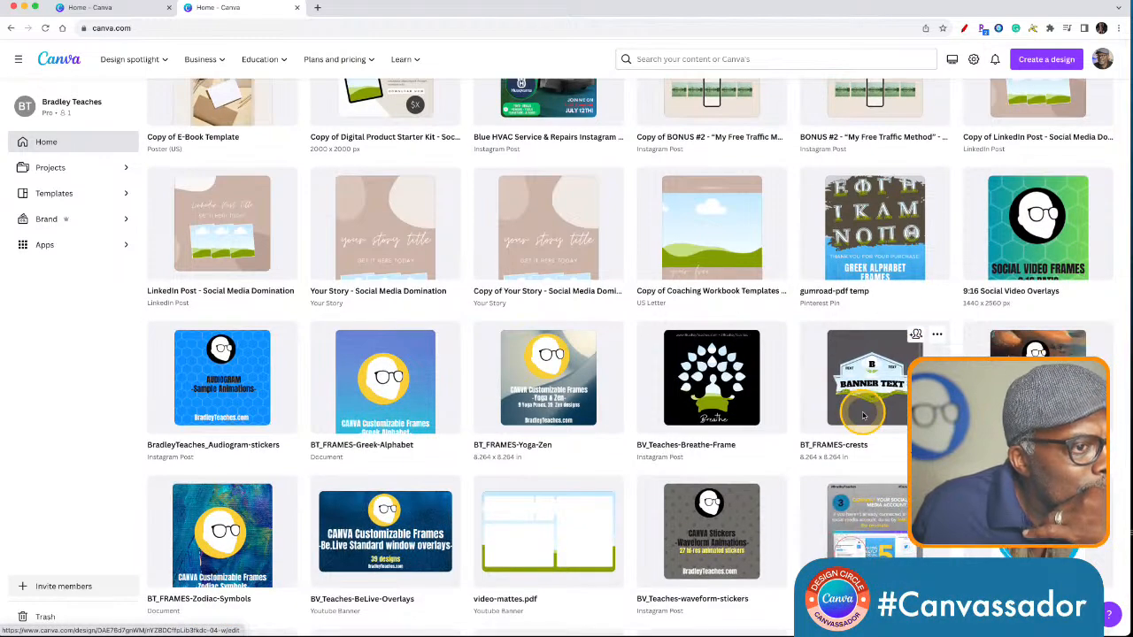
scroll(864, 415, down, 2)
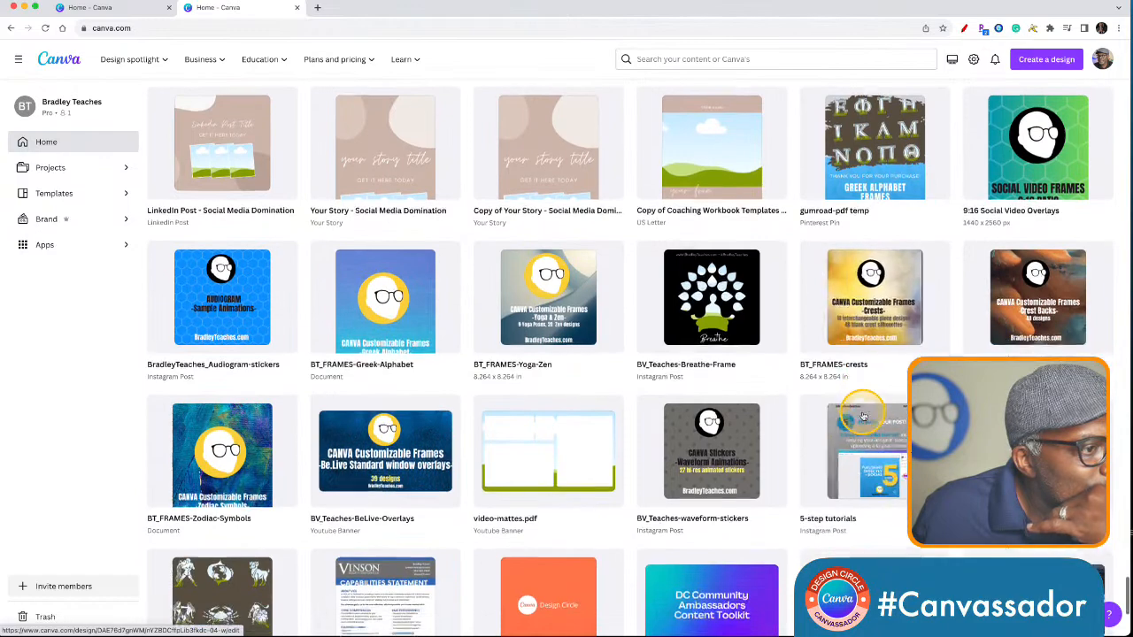
scroll(863, 416, down, 3)
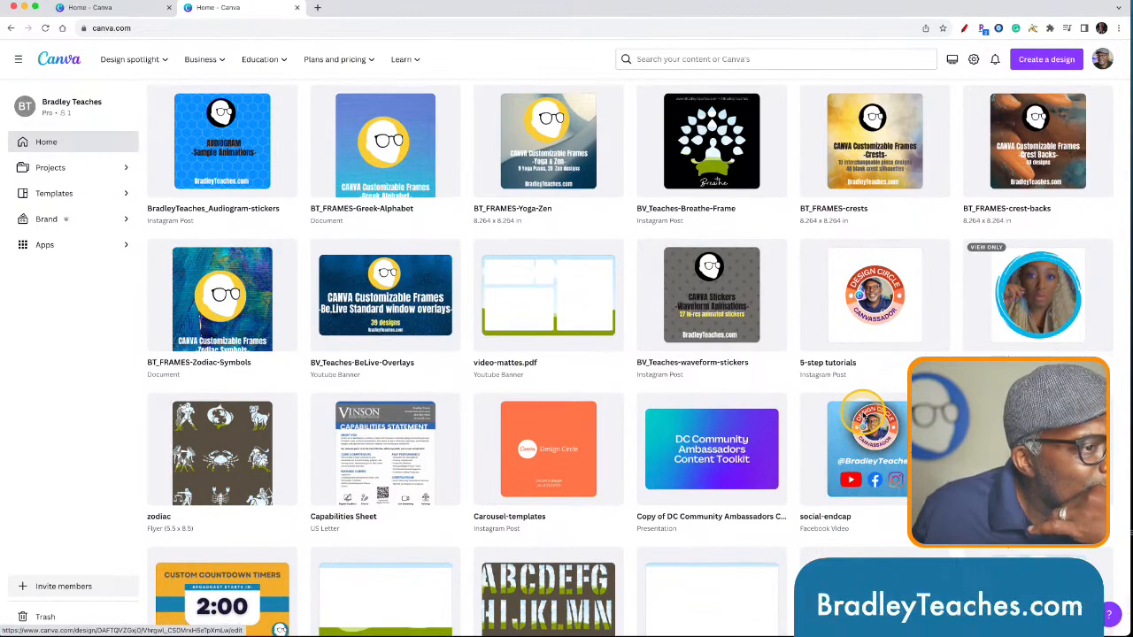
scroll(864, 416, down, 3)
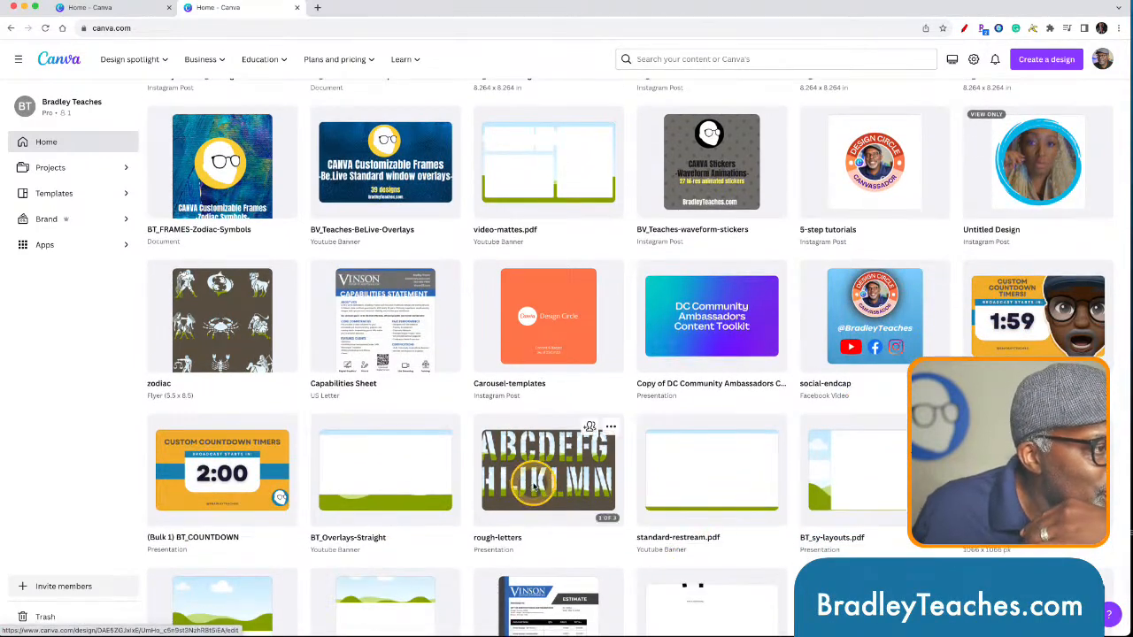
click(537, 488)
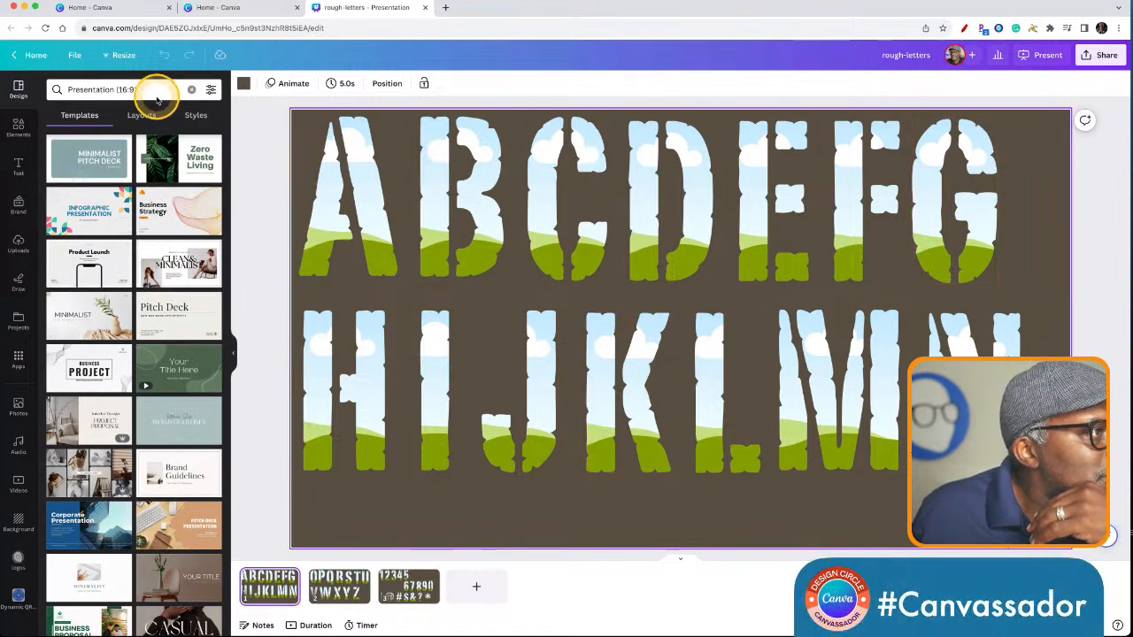
Copy the G, L and F letter frames from rough-letters into the untitled golf video
click(941, 246)
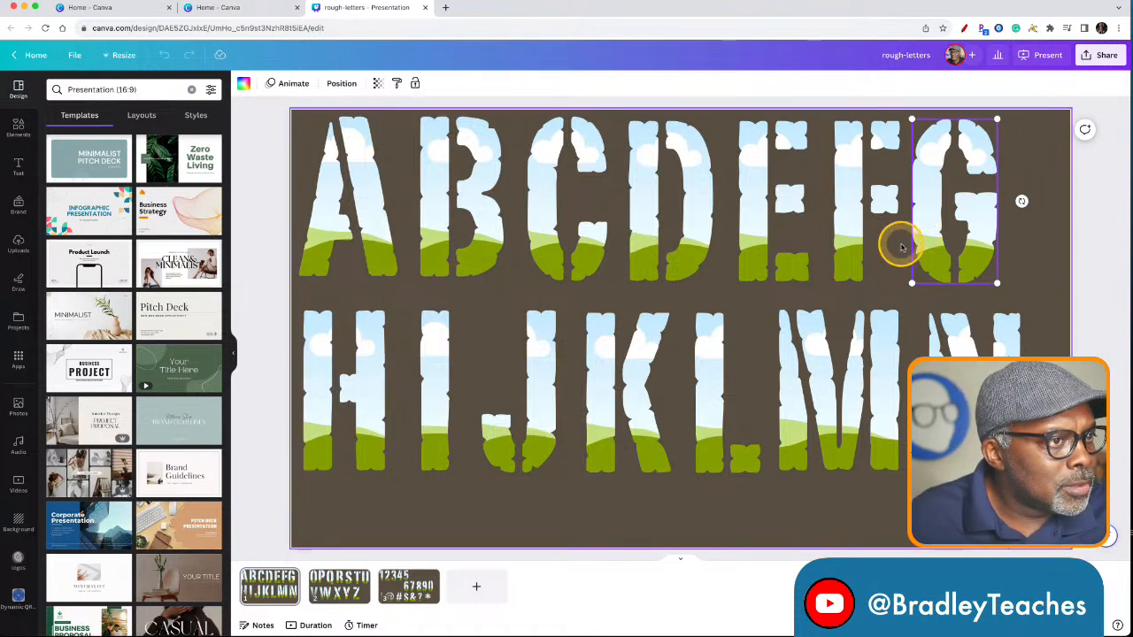
shift+click(713, 418)
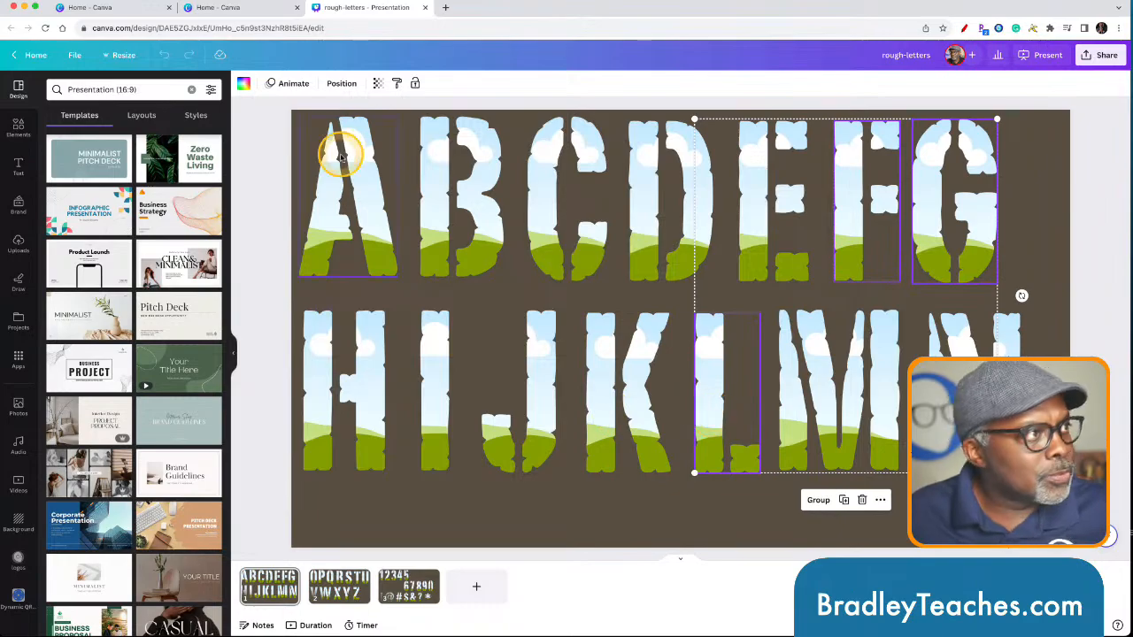
click(229, 12)
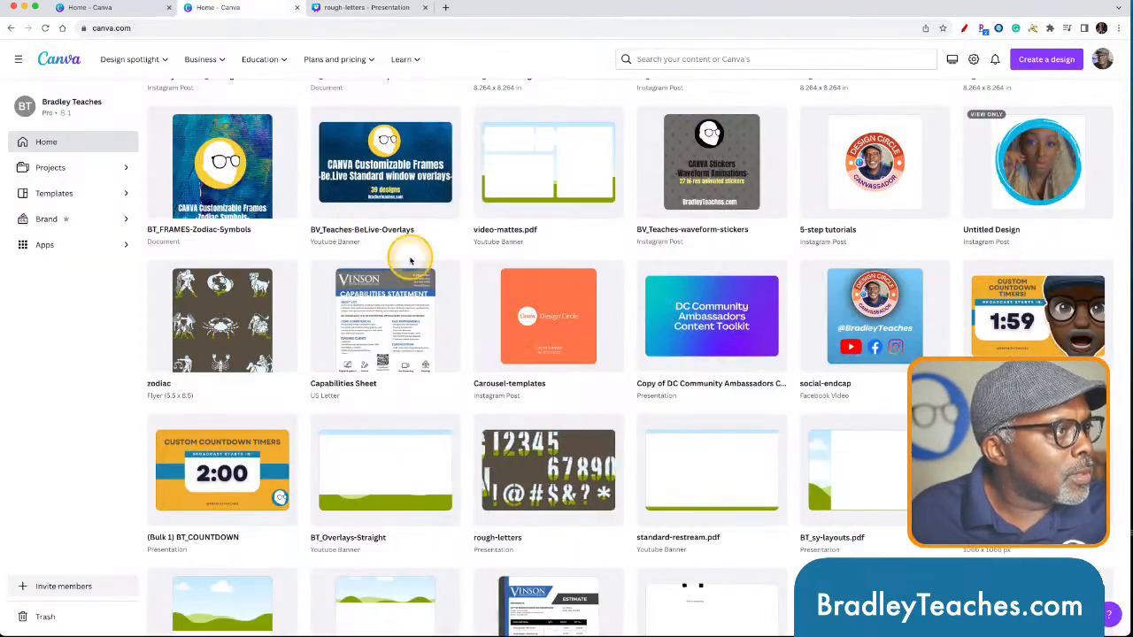
scroll(411, 260, down, 10)
scroll(412, 260, down, 15)
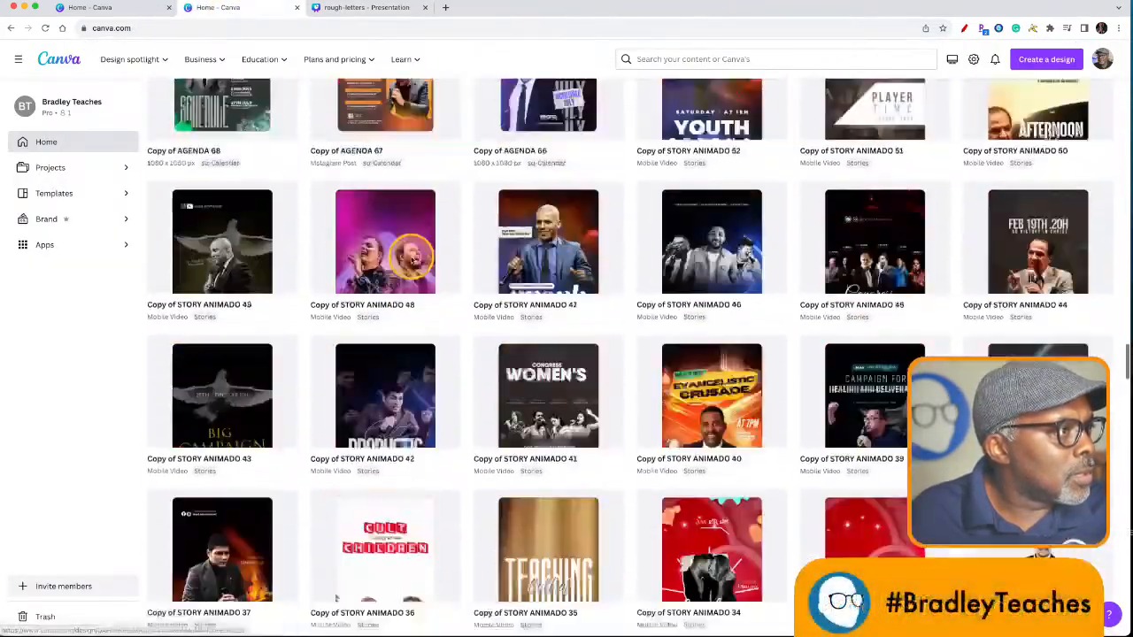
scroll(411, 260, up, 20)
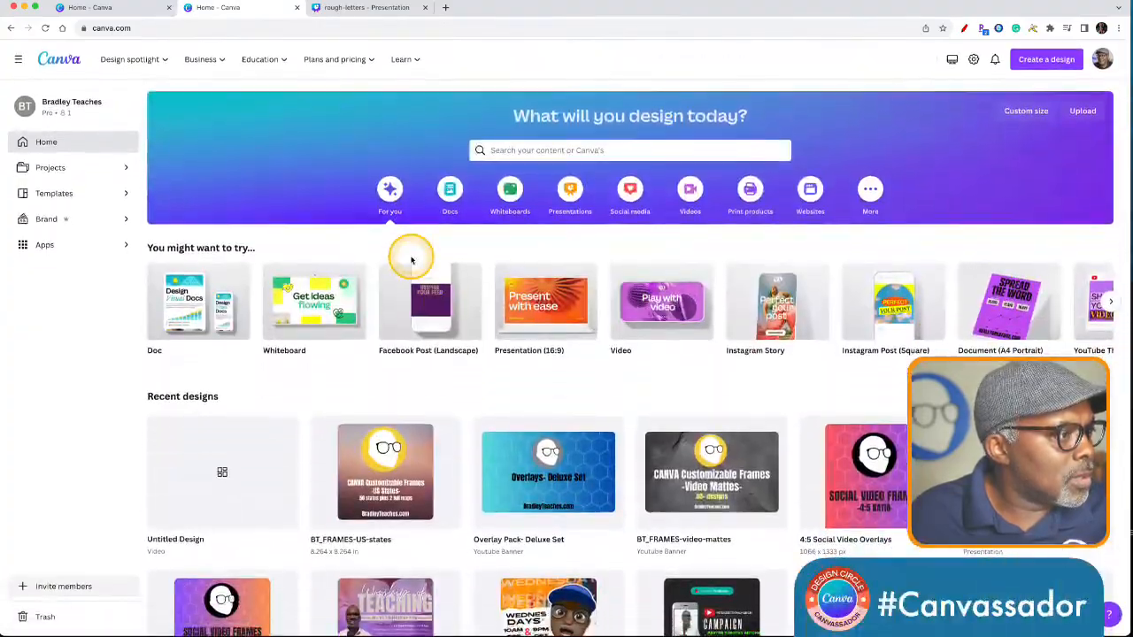
click(218, 481)
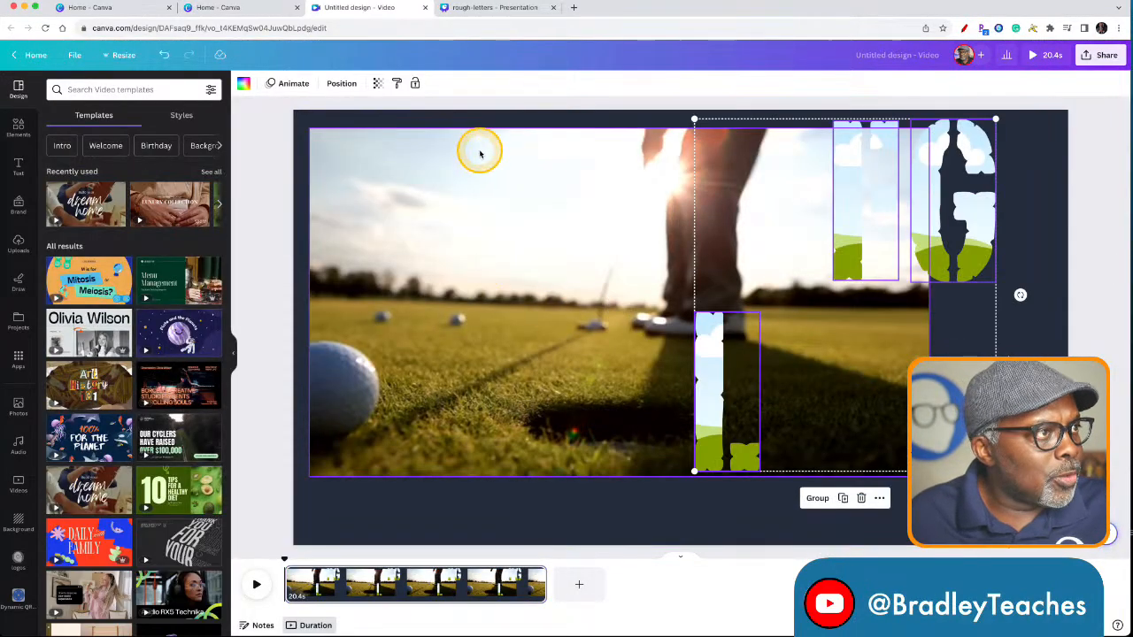
Copy the O frame from the second rough-letters page into the golf video and place it between the L and F frames
click(501, 9)
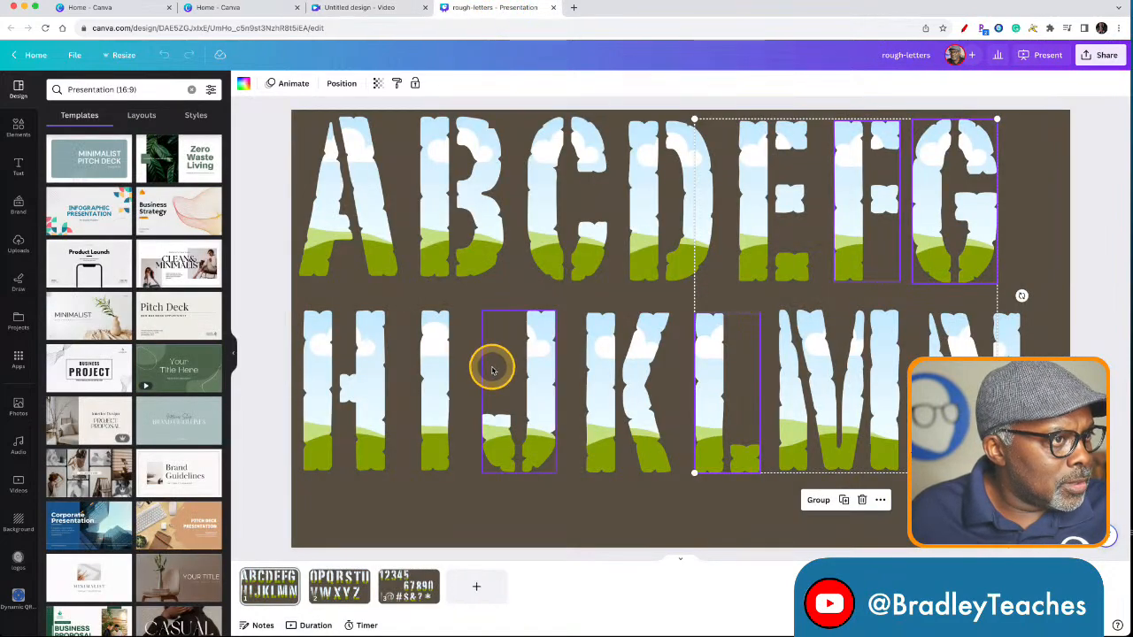
click(325, 593)
click(356, 197)
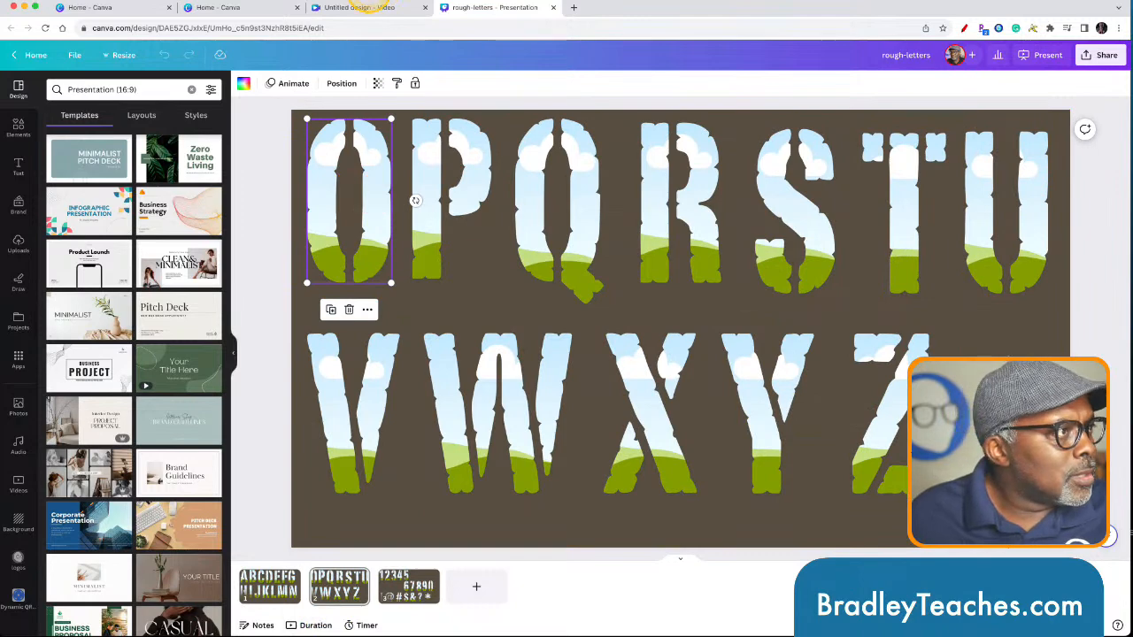
click(366, 8)
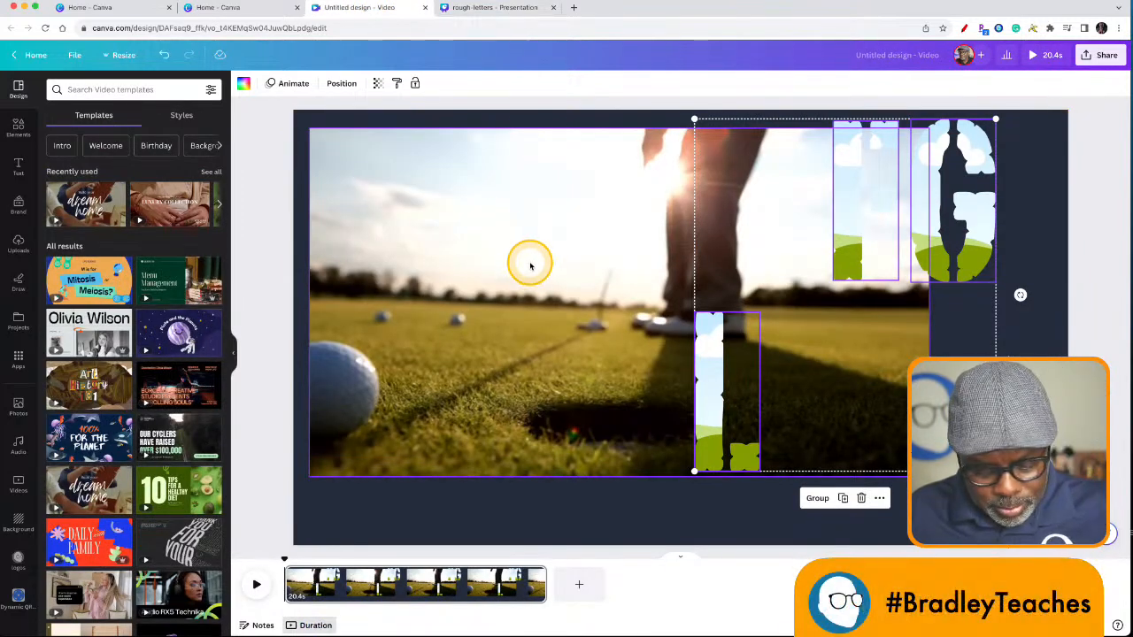
key(ctrl+v)
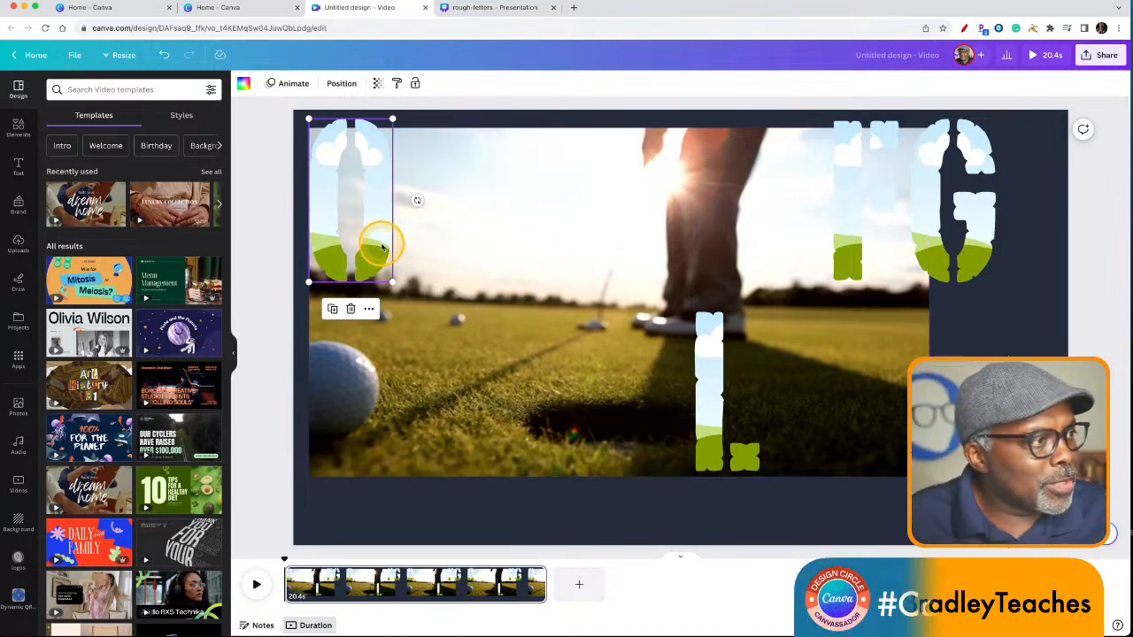
drag(380, 245, 898, 418)
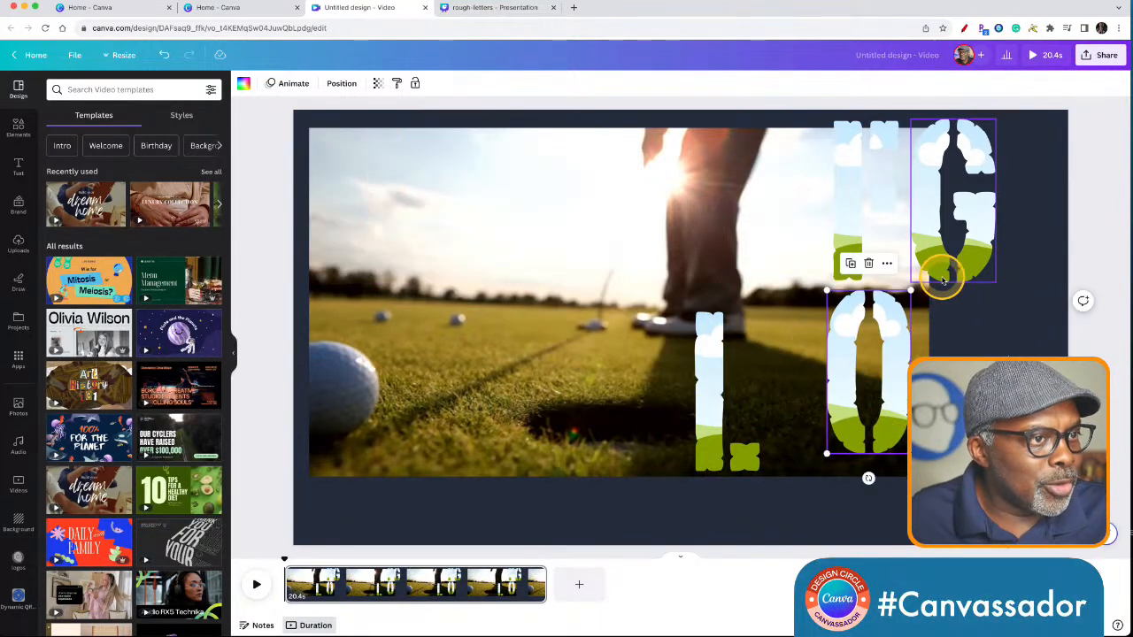
Place the G and O frames side by side over the golf clip and enlarge both to the same height
drag(943, 271, 556, 472)
drag(523, 422, 482, 382)
drag(855, 431, 562, 308)
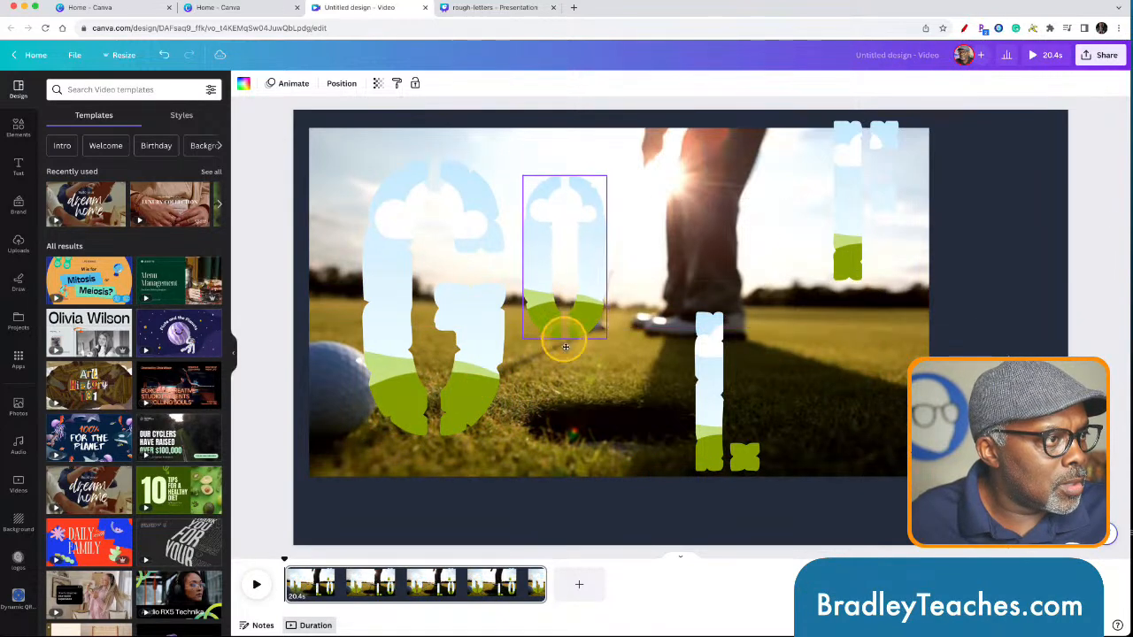
drag(603, 339, 644, 440)
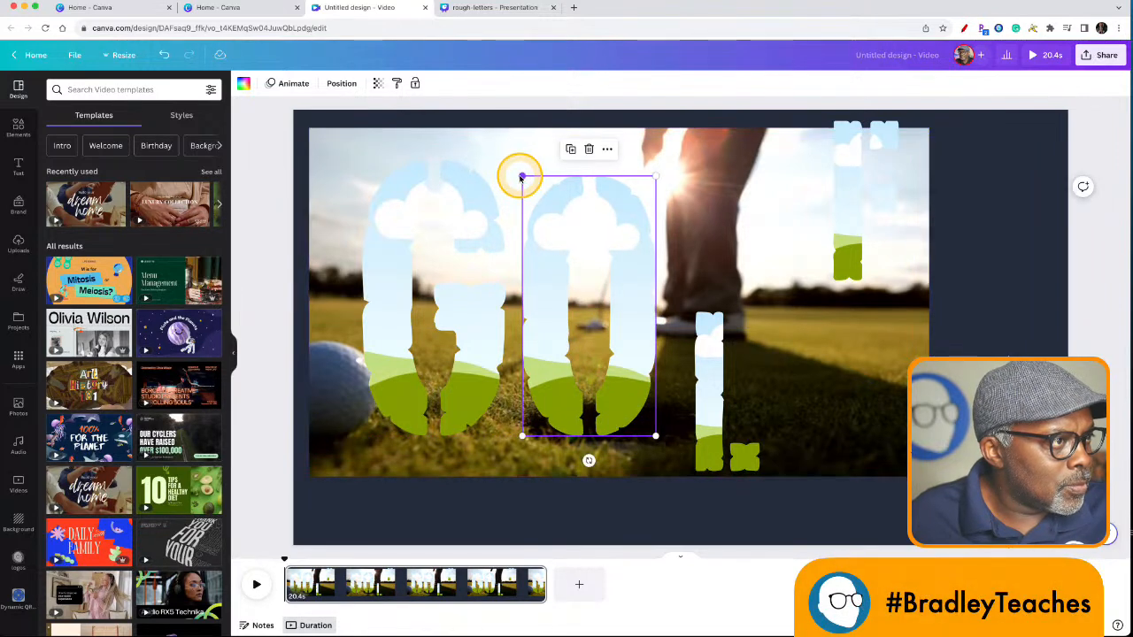
drag(522, 177, 504, 165)
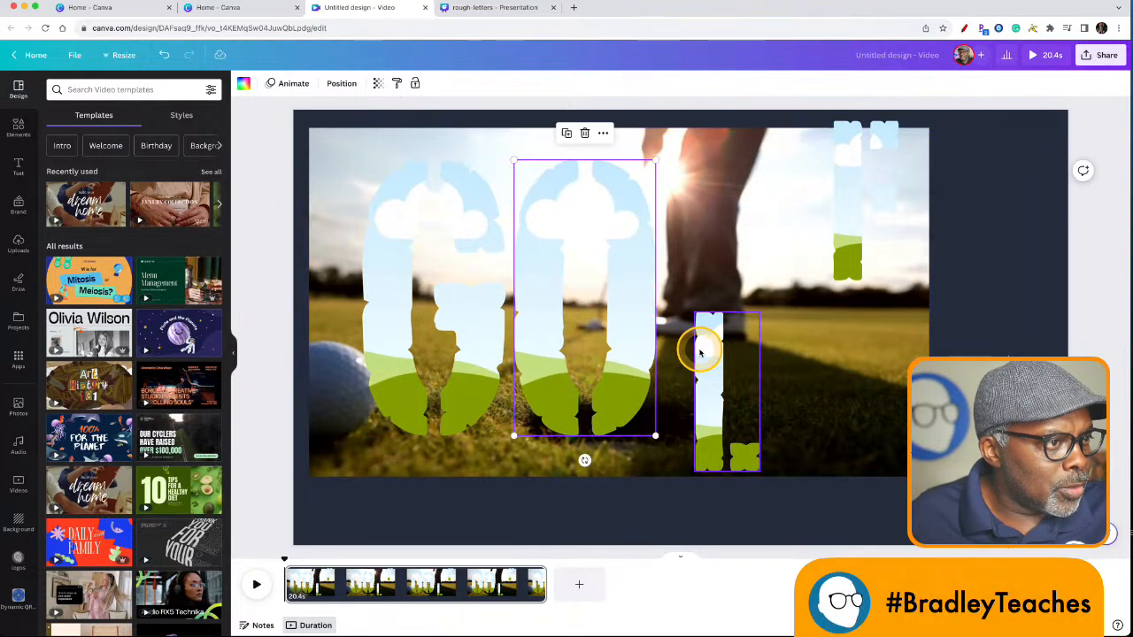
Move the L and F frames in line after the O and enlarge both to match its height, spelling GOLF
drag(699, 353, 684, 209)
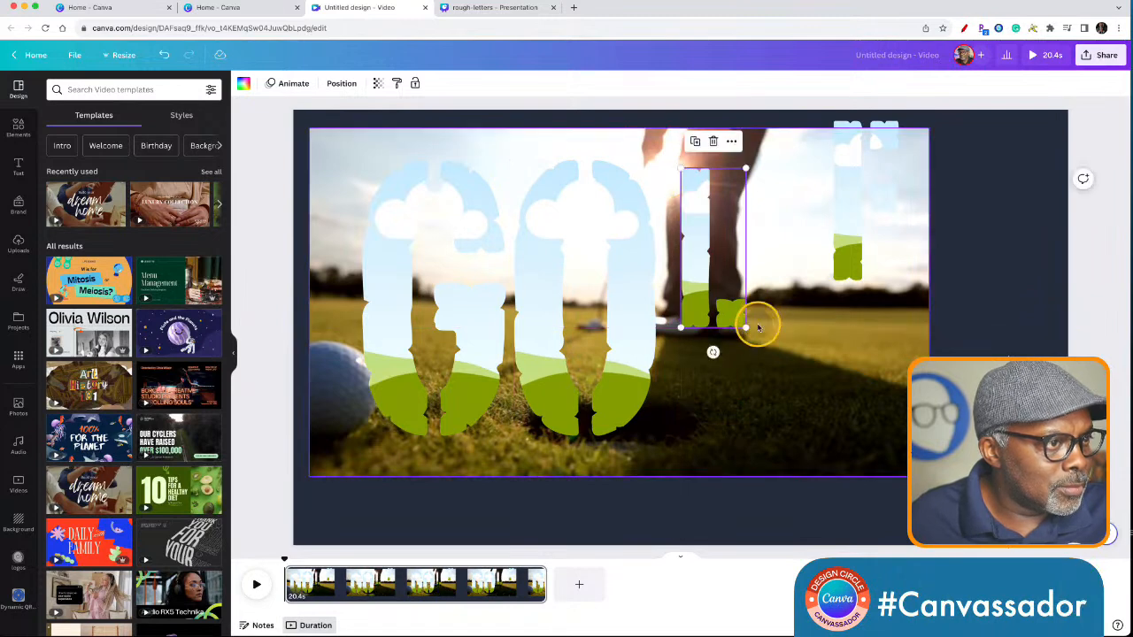
drag(759, 328, 807, 429)
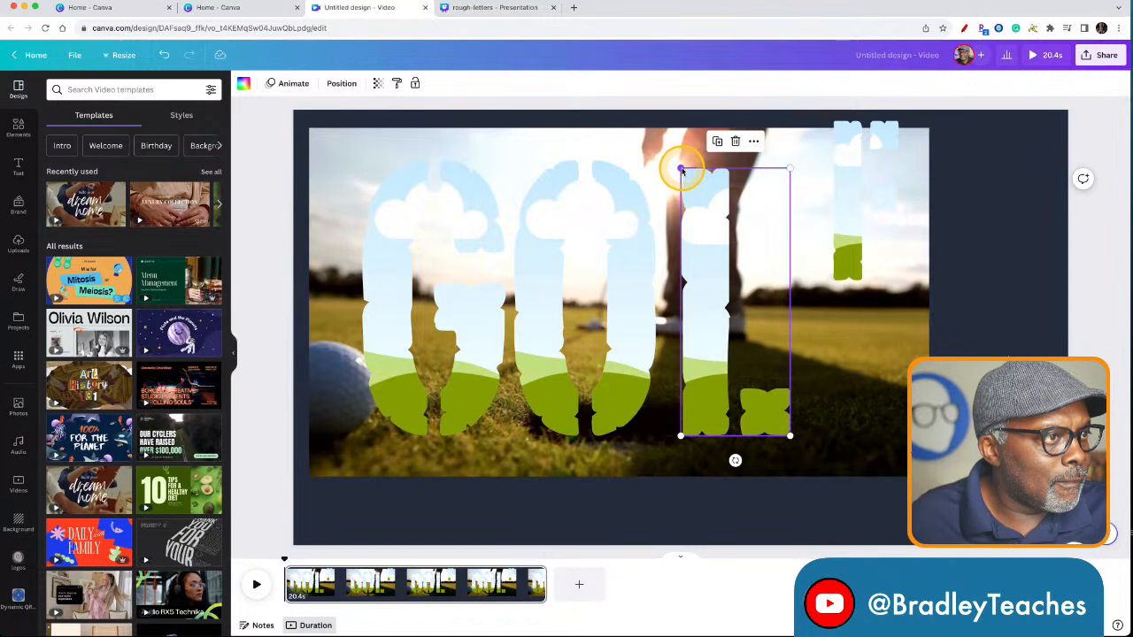
drag(681, 168, 677, 161)
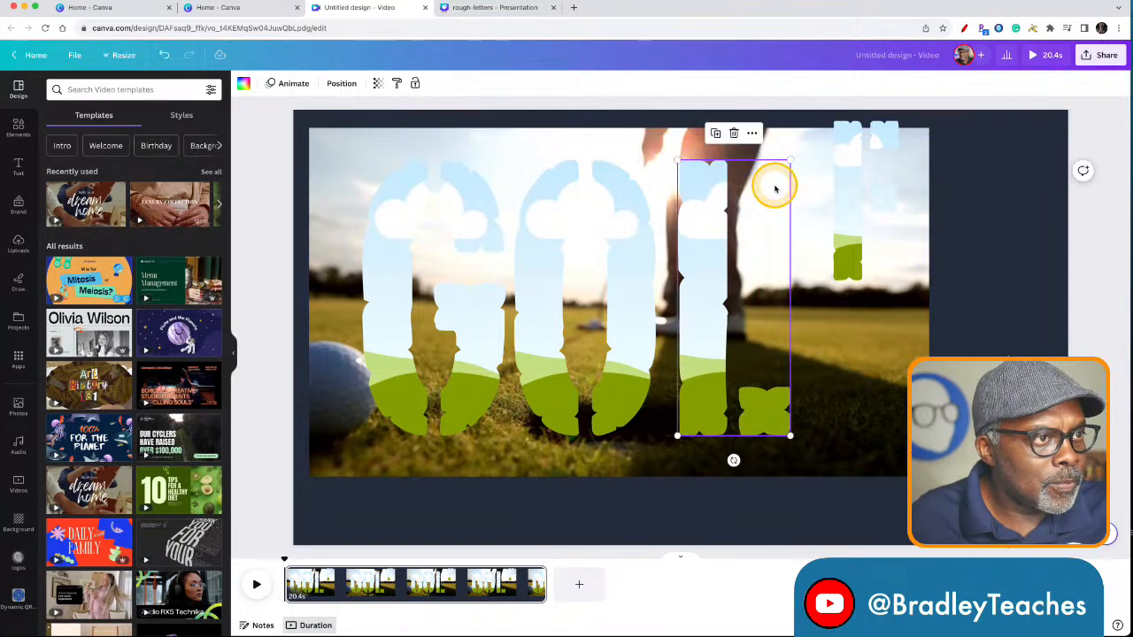
drag(842, 198, 821, 354)
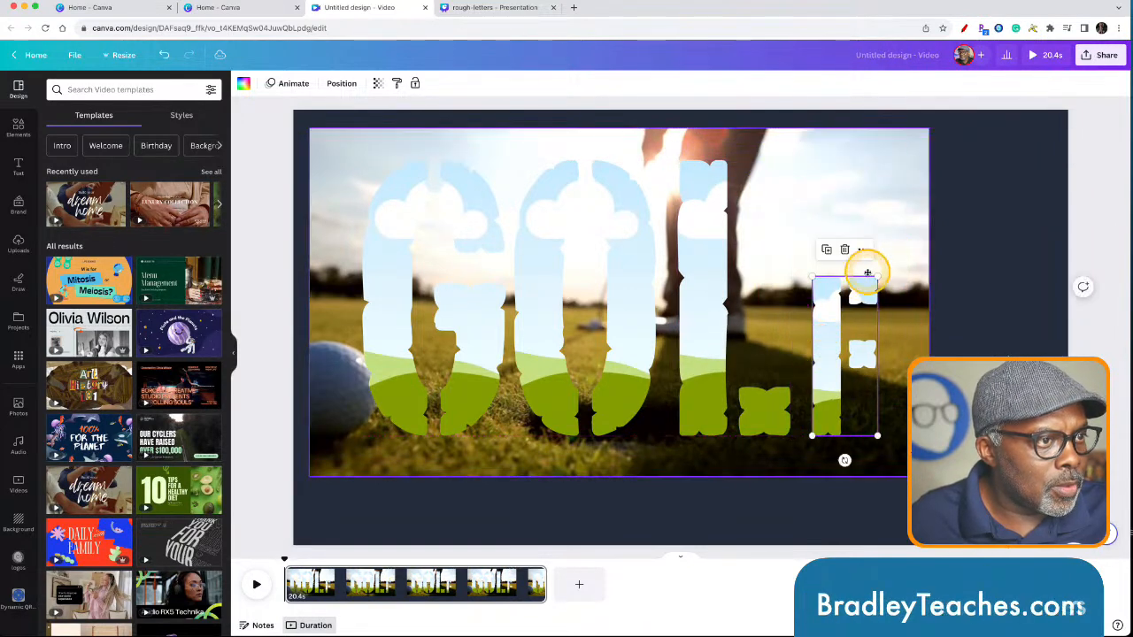
drag(877, 277, 940, 165)
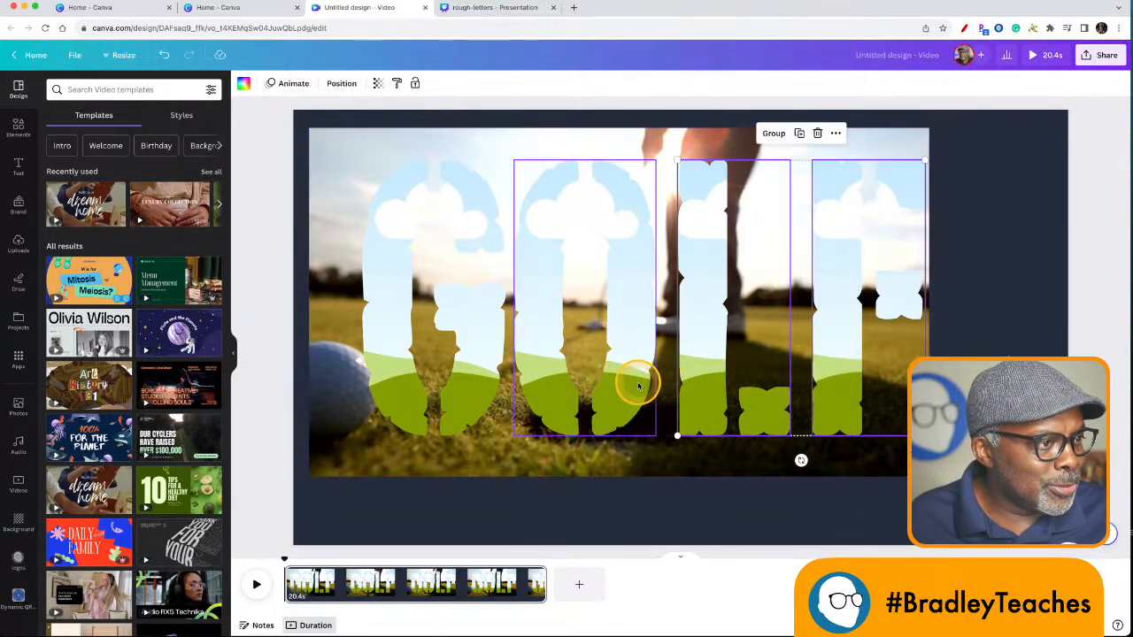
Even out the spacing of the O and F frames and center all four GOLF letters over the clip
drag(632, 380, 638, 383)
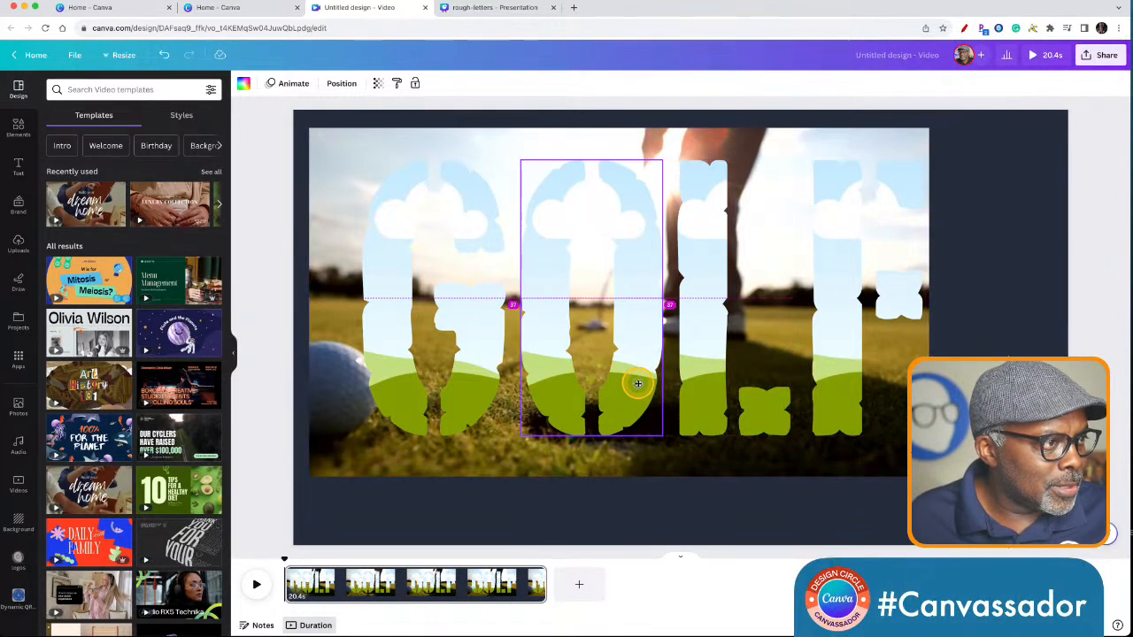
drag(826, 369, 820, 367)
shift+click(705, 371)
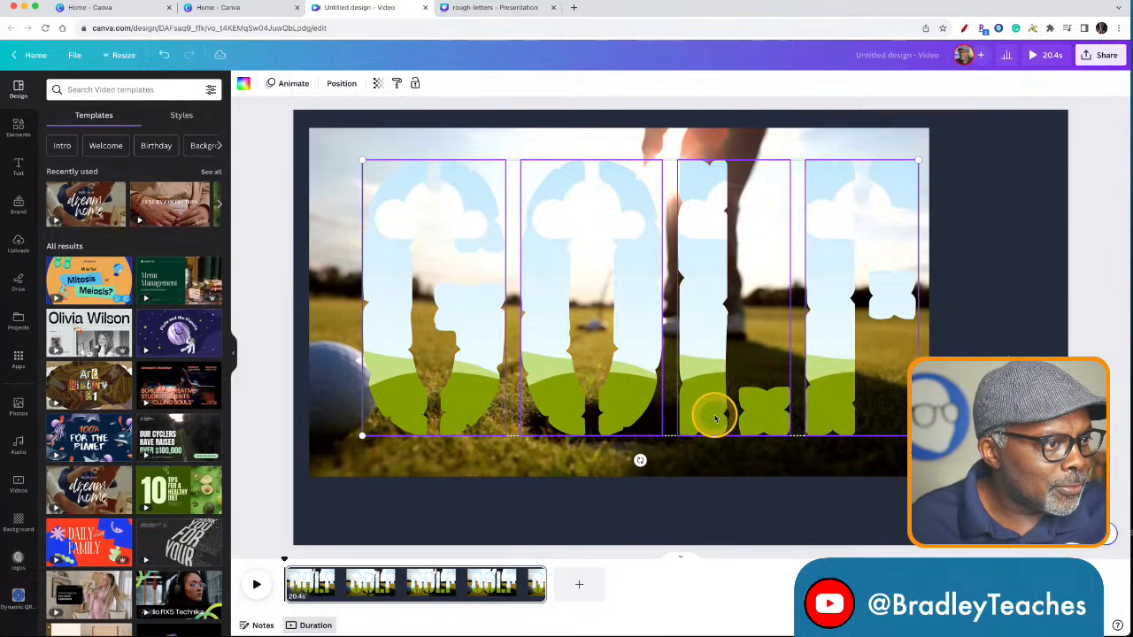
mouse_move(721, 413)
mouse_down()
mouse_move(698, 413)
mouse_move(736, 420)
mouse_move(703, 420)
mouse_up()
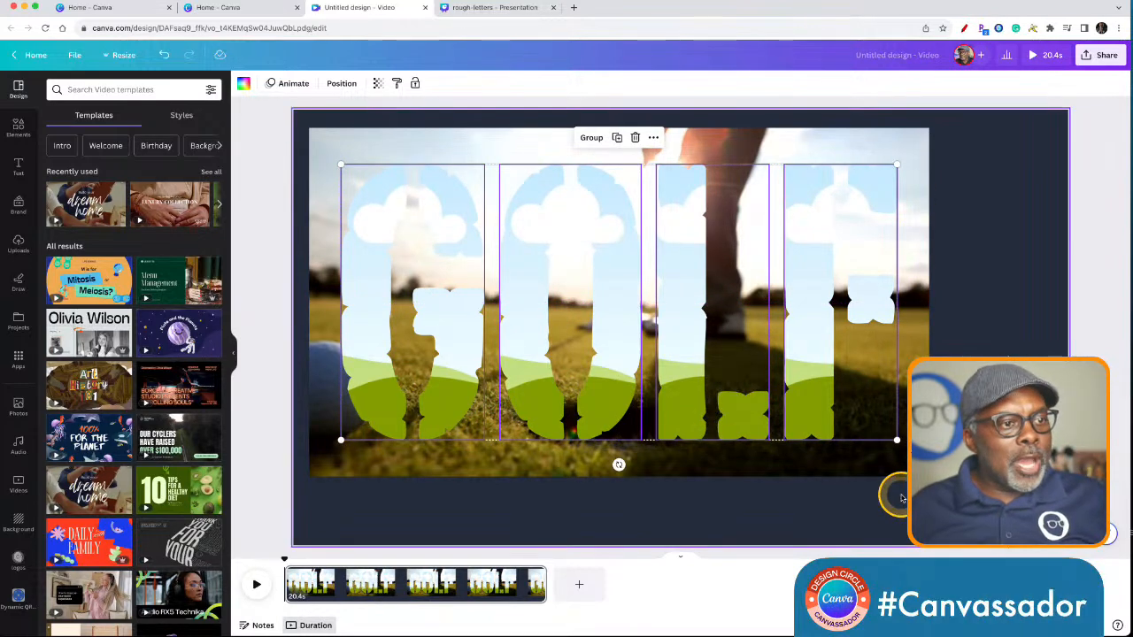
Duplicate the golf clip and place copies of it inside the G and O frames
click(898, 465)
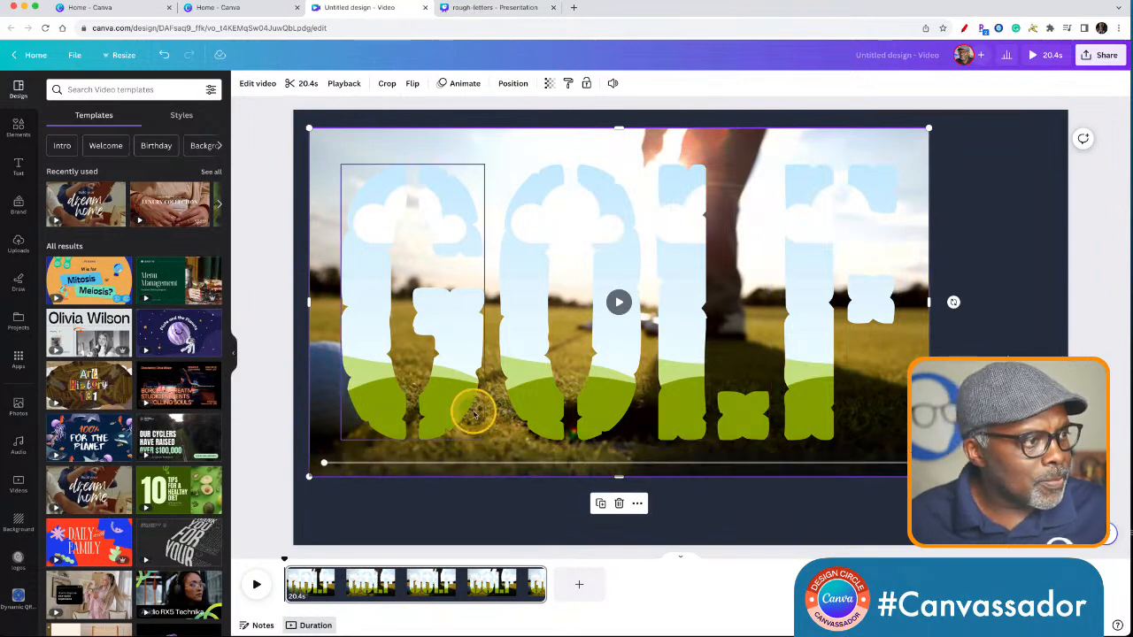
key(super+d)
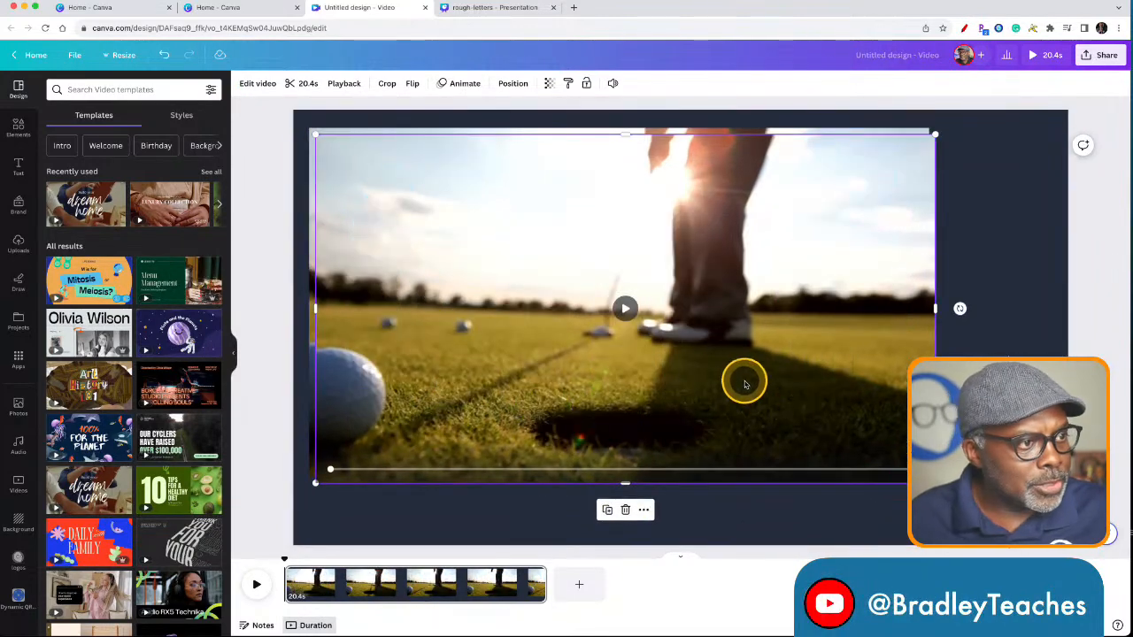
drag(744, 383, 452, 358)
key(super+z)
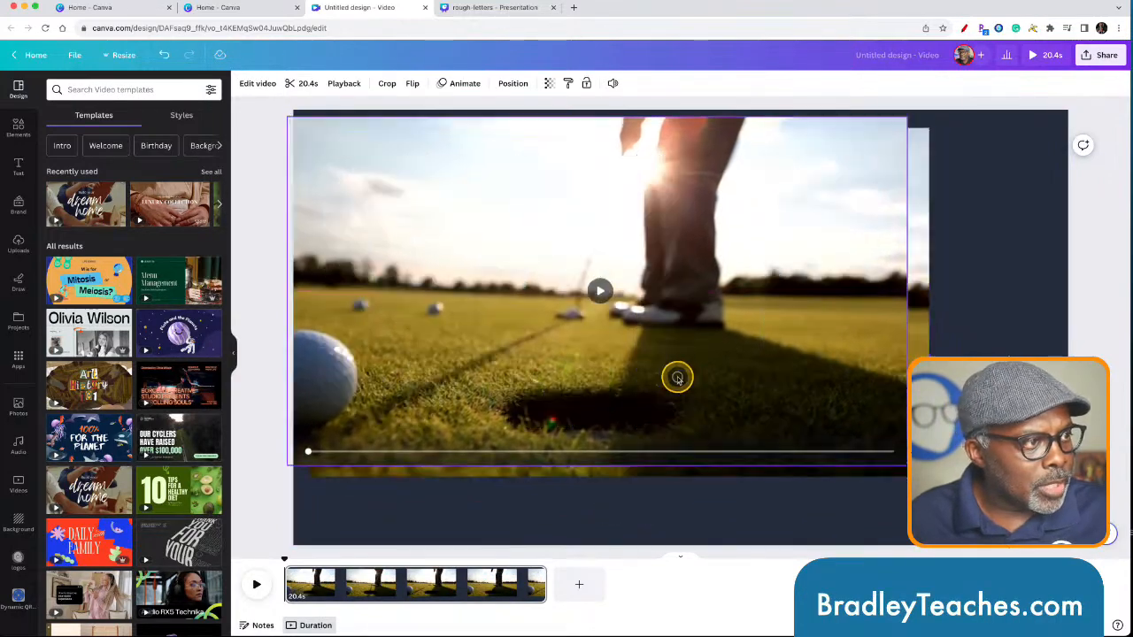
drag(677, 378, 614, 369)
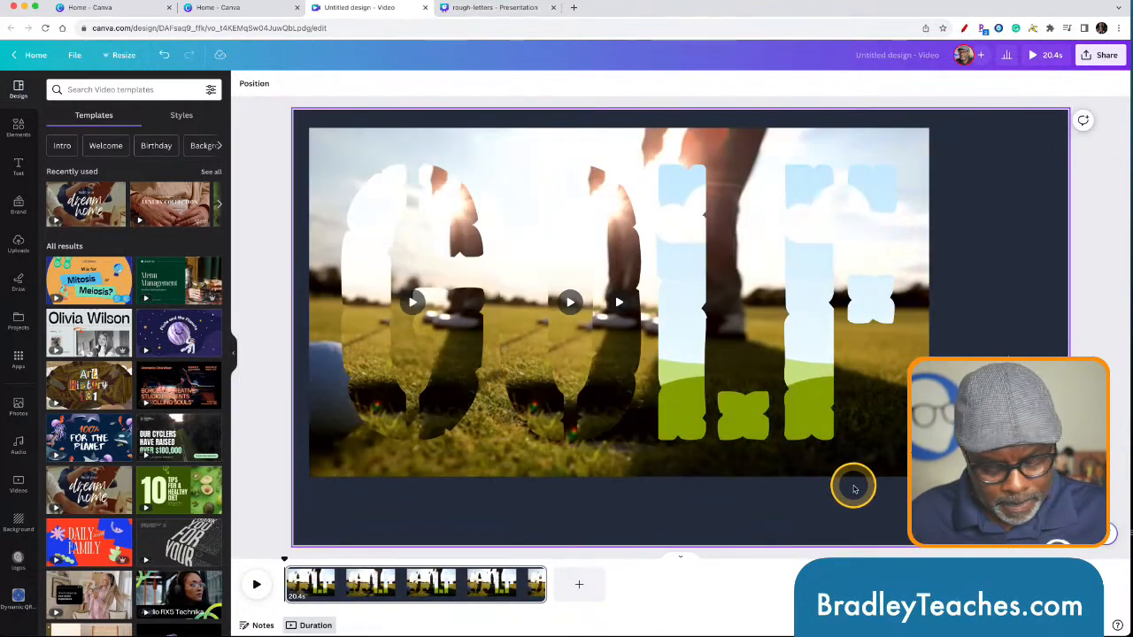
Fill the L and F frames with further copies of the golf clip
click(845, 452)
drag(844, 453, 748, 439)
key(super+v)
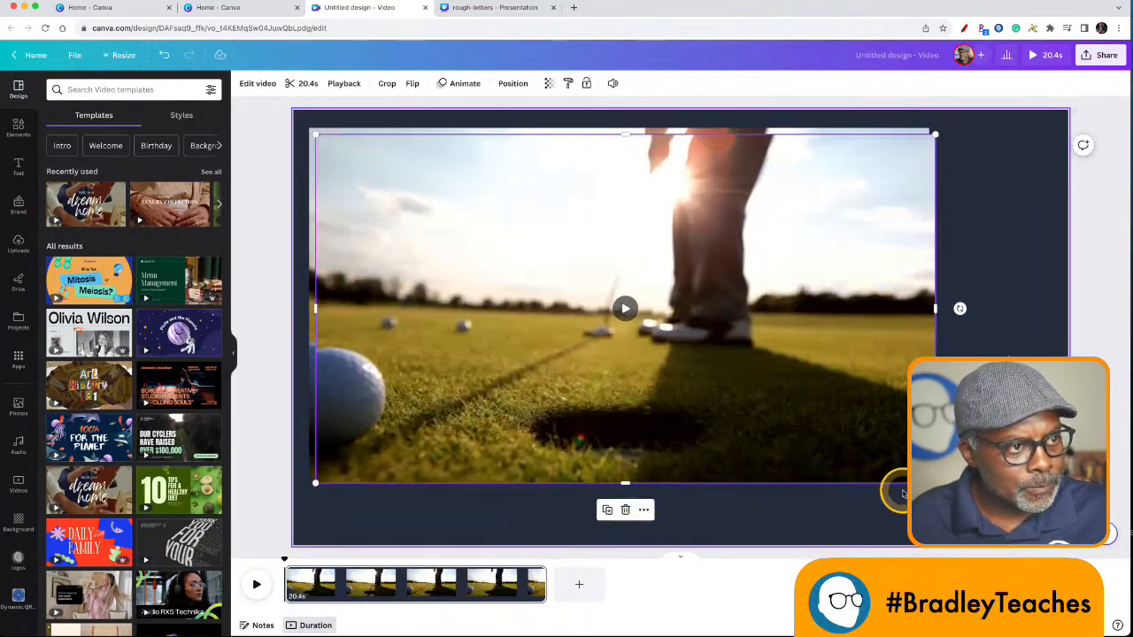
drag(870, 416, 815, 422)
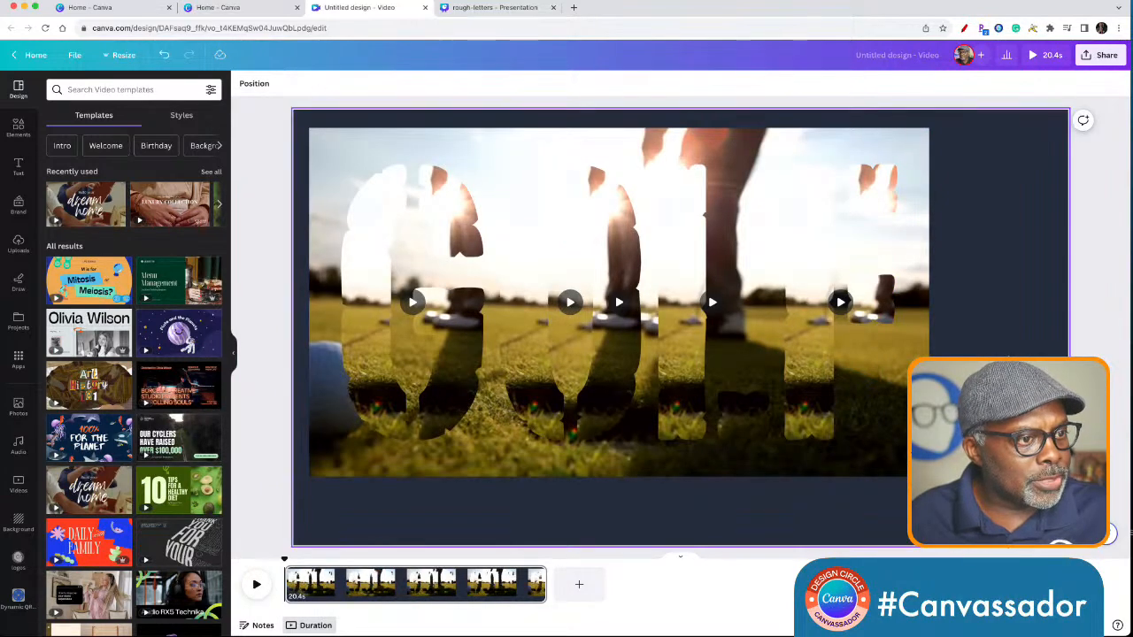
Align the background golf clip with the page corner, enlarge it to fill the page, and set its transparency to about 51
click(886, 436)
drag(955, 446, 888, 409)
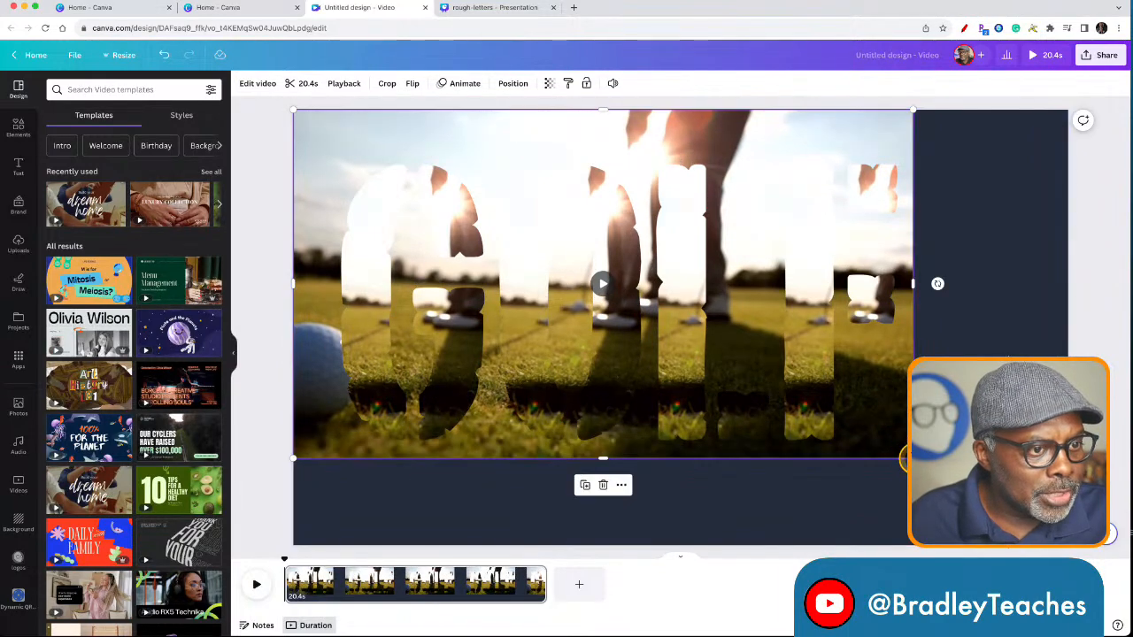
drag(913, 459, 1068, 546)
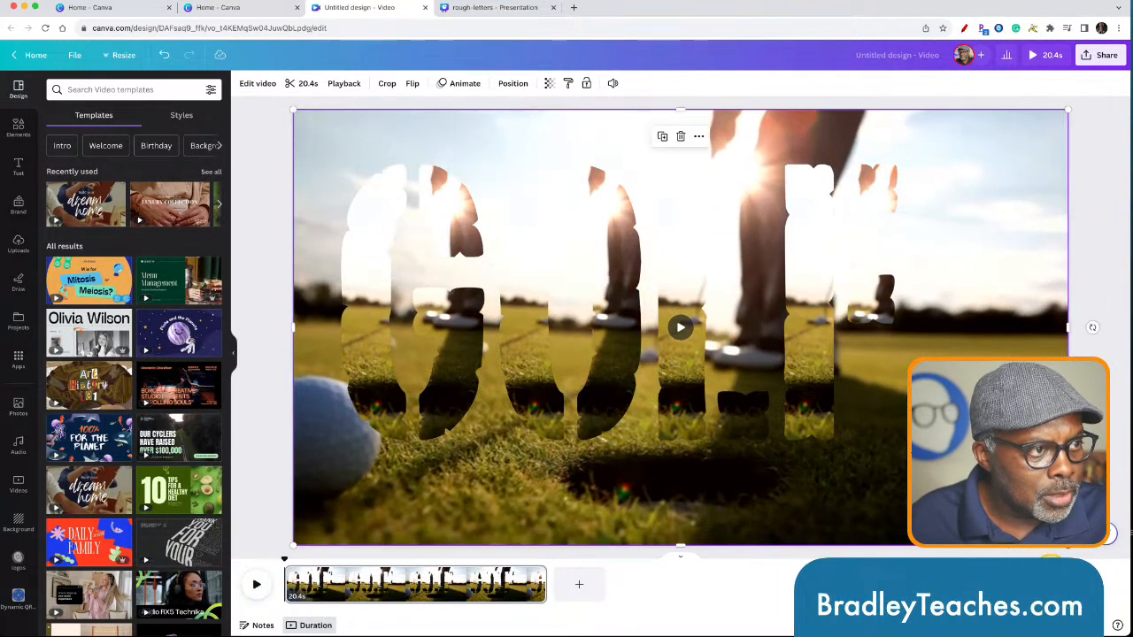
click(549, 86)
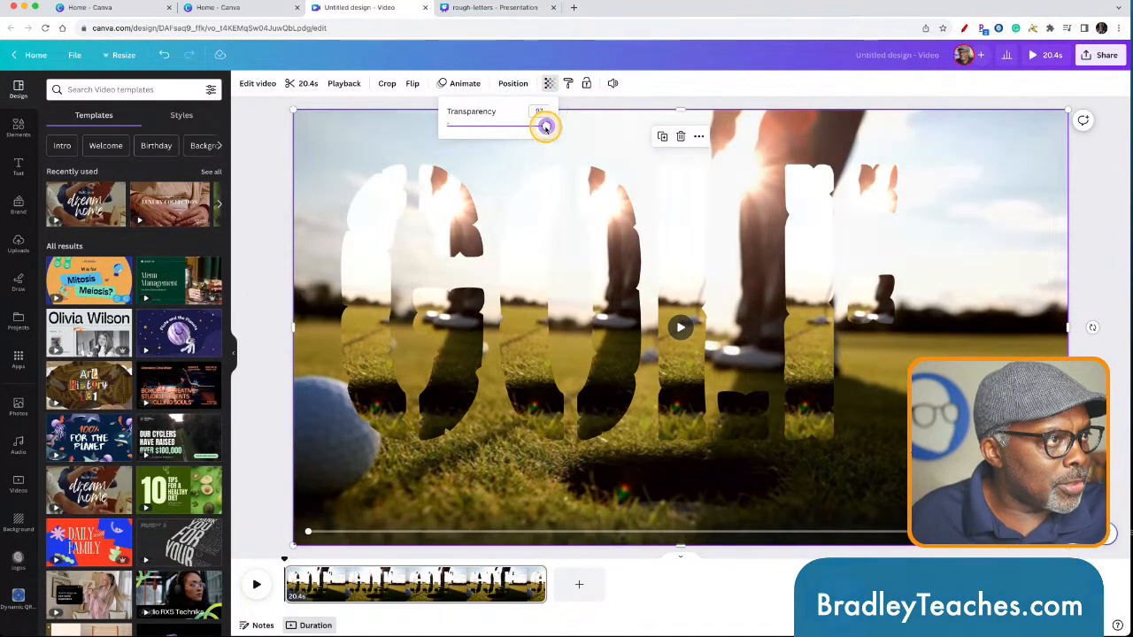
drag(545, 127, 505, 128)
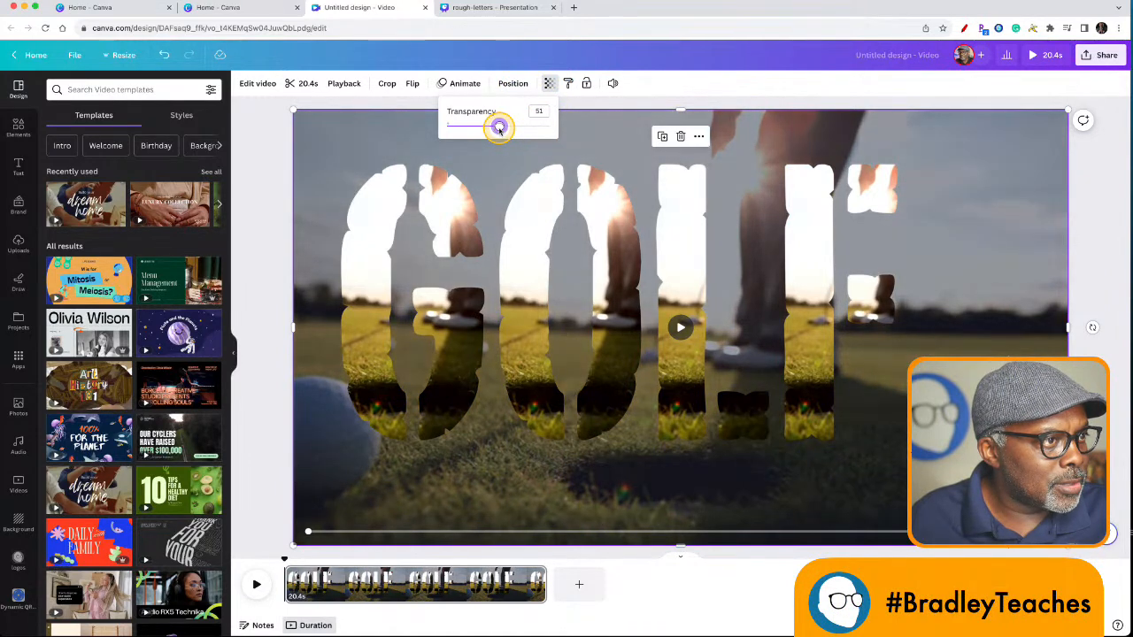
Reposition and enlarge the clip inside the G frame to cover the full page, matching the background clip
click(379, 228)
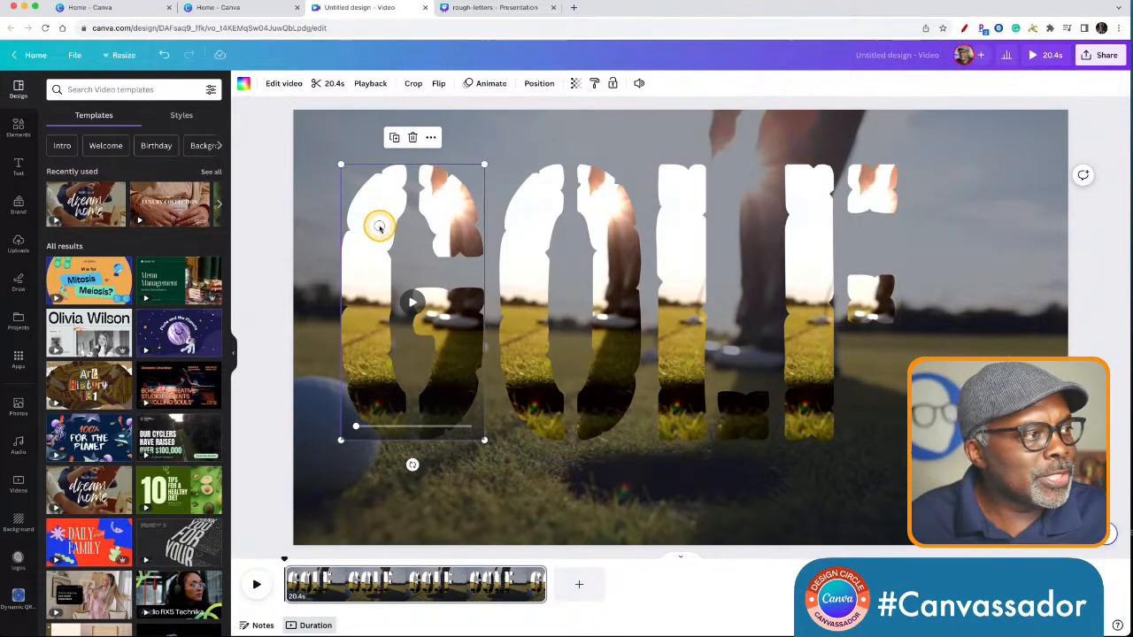
double_click(379, 228)
drag(345, 242, 501, 196)
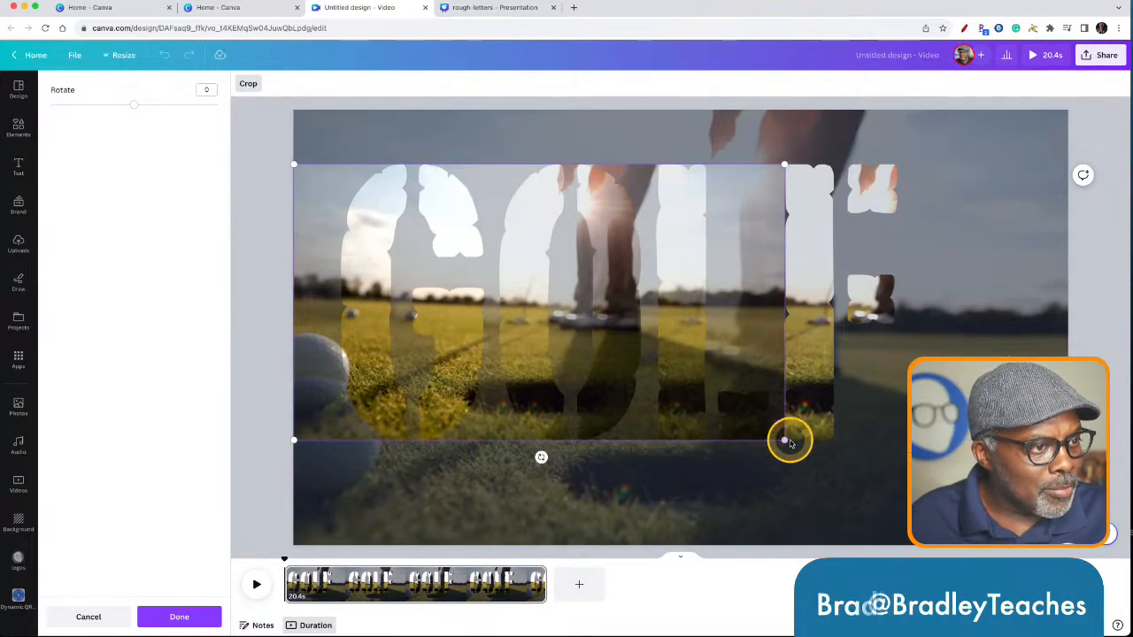
drag(785, 445, 971, 545)
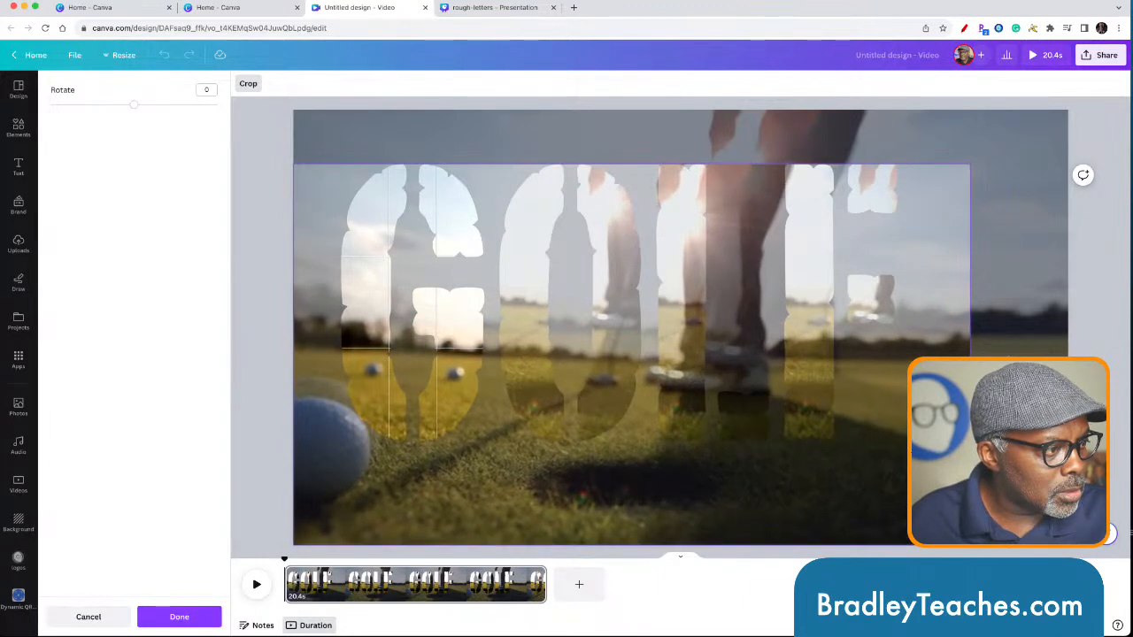
drag(606, 493, 597, 434)
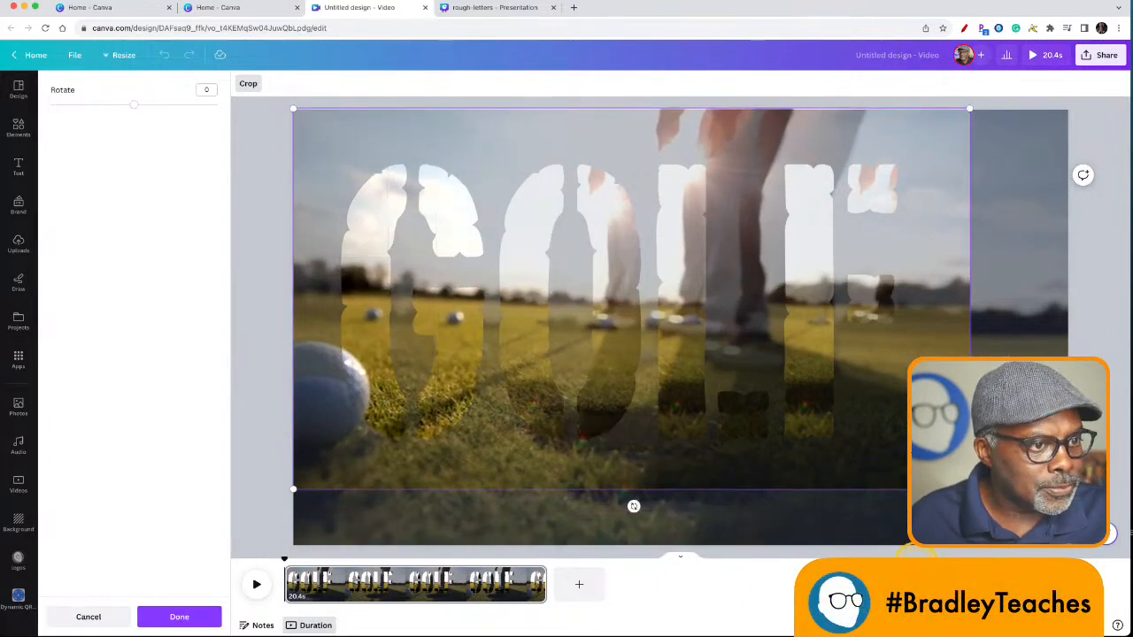
drag(970, 490, 1064, 556)
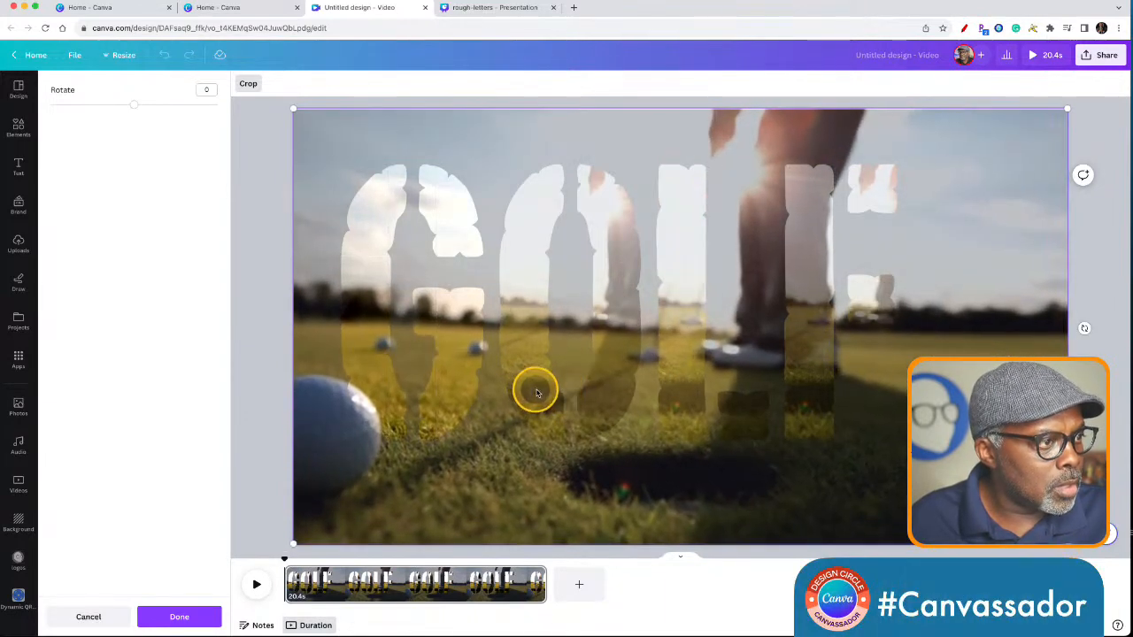
click(255, 211)
Adjust the crop of the O frame's clip so it spans the whole page in line with the background footage
click(531, 244)
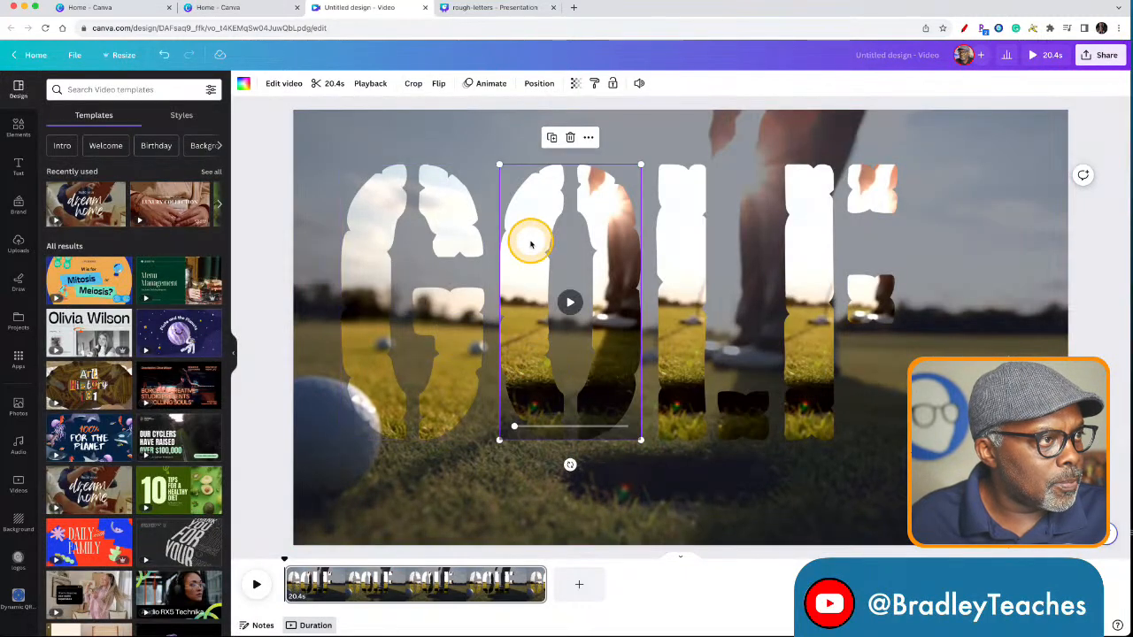
double_click(526, 239)
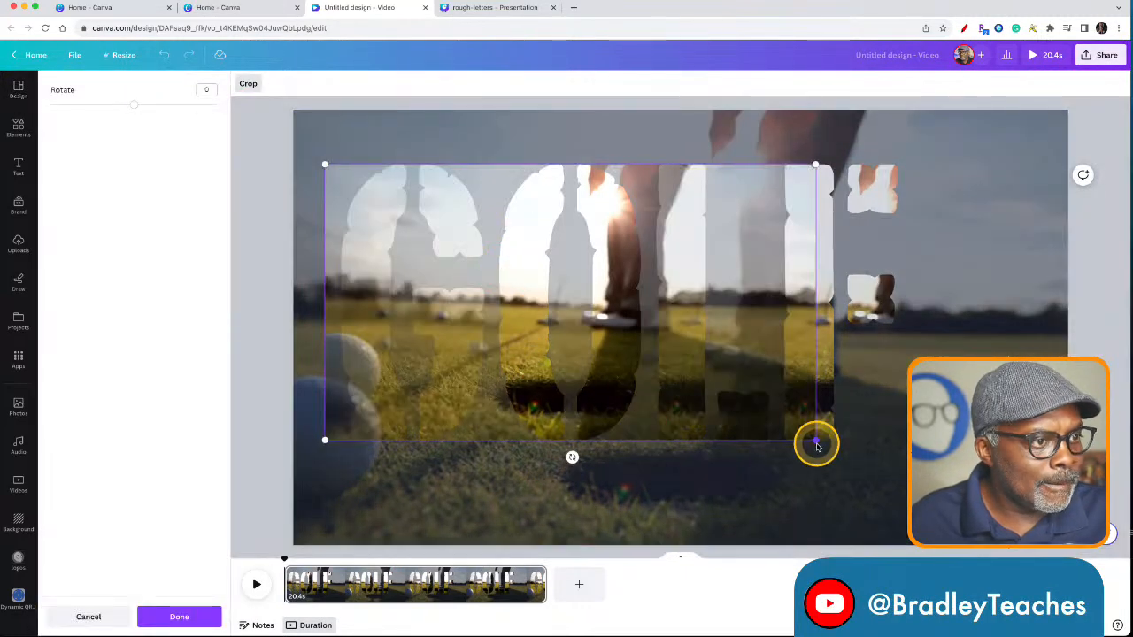
drag(815, 442, 995, 554)
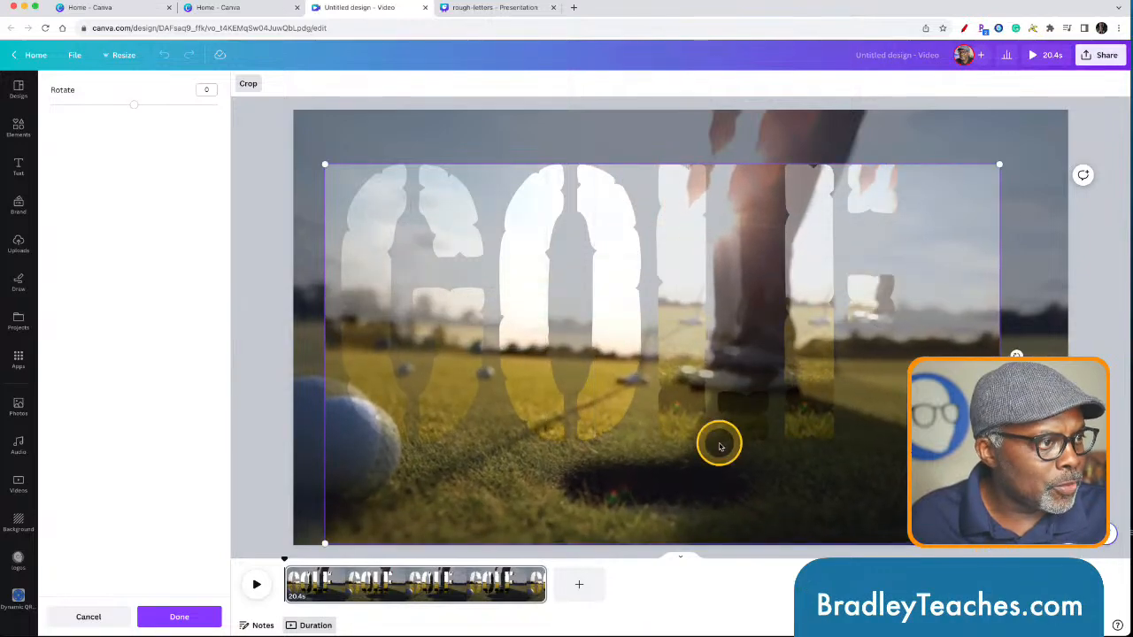
drag(720, 447, 705, 412)
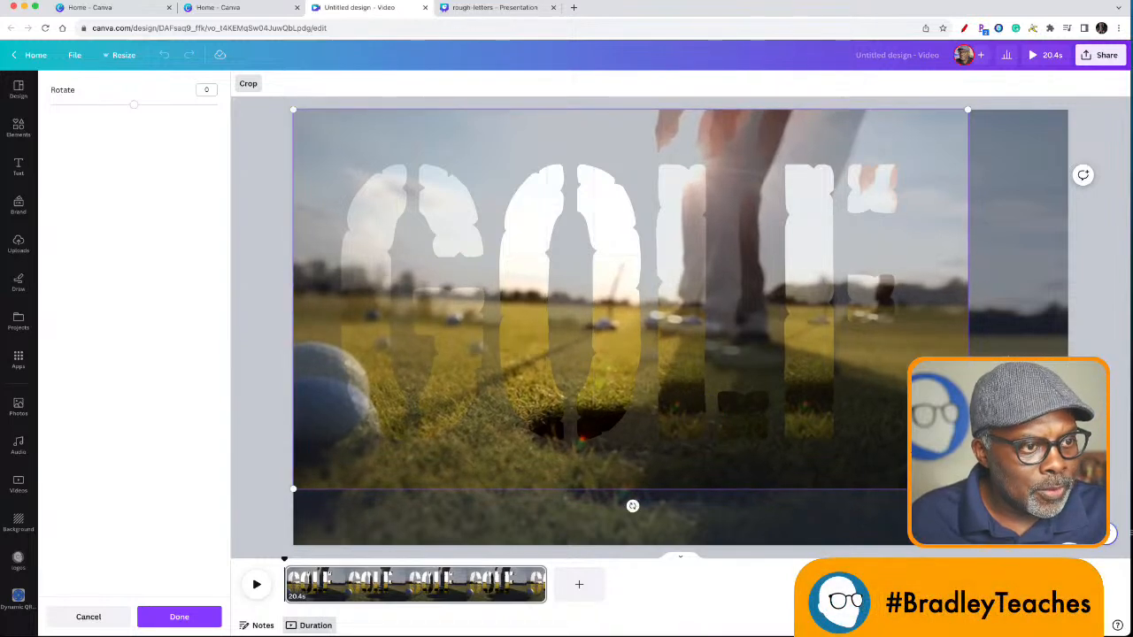
drag(967, 492, 1057, 551)
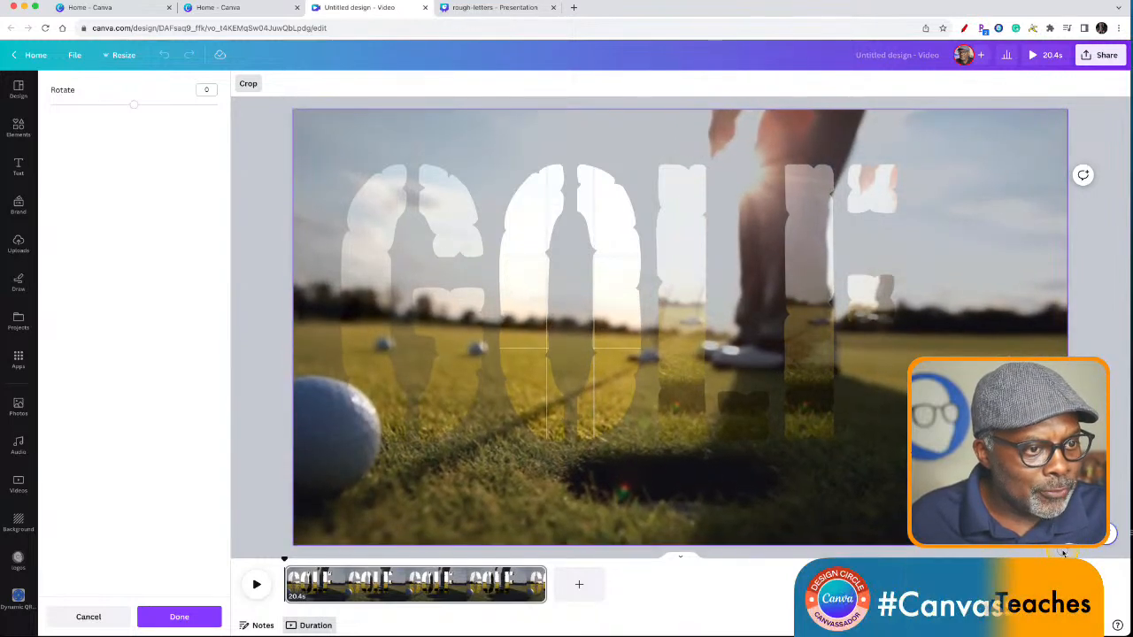
click(724, 447)
Enlarge and shift the clip inside the L frame to line up with the background golf clip
click(678, 410)
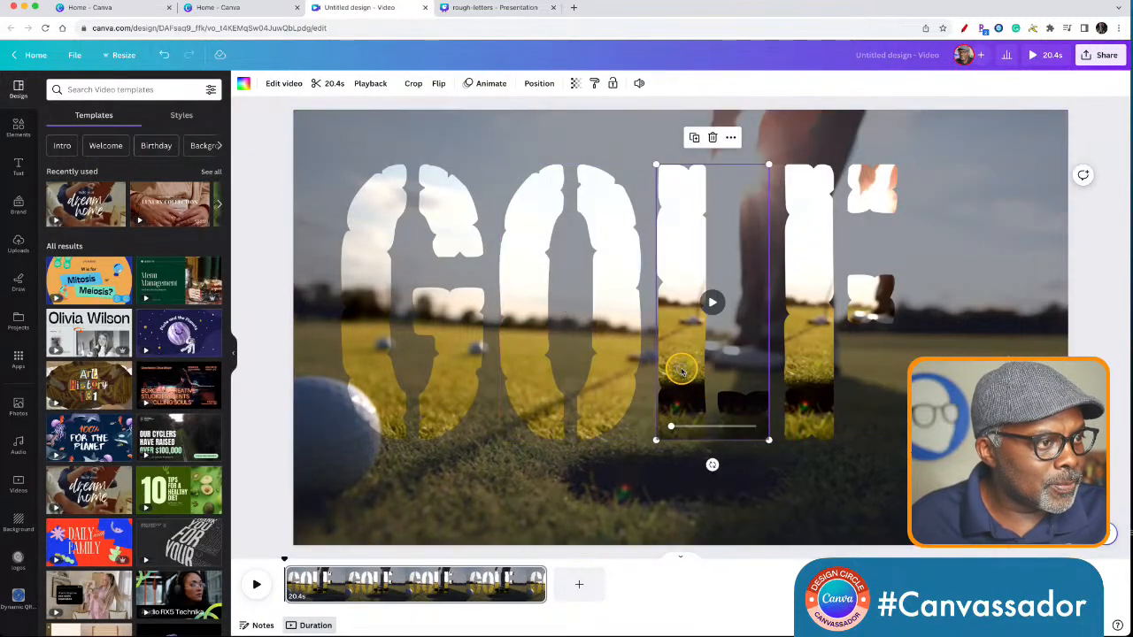
double_click(682, 371)
drag(958, 440, 1068, 502)
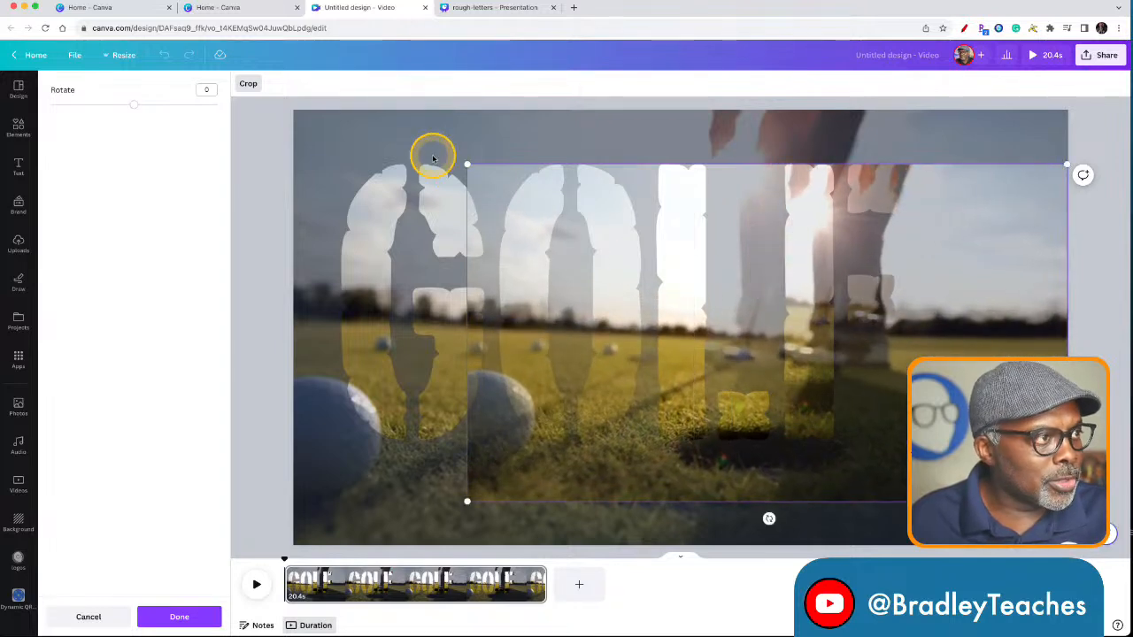
drag(466, 171, 362, 129)
drag(479, 190, 400, 177)
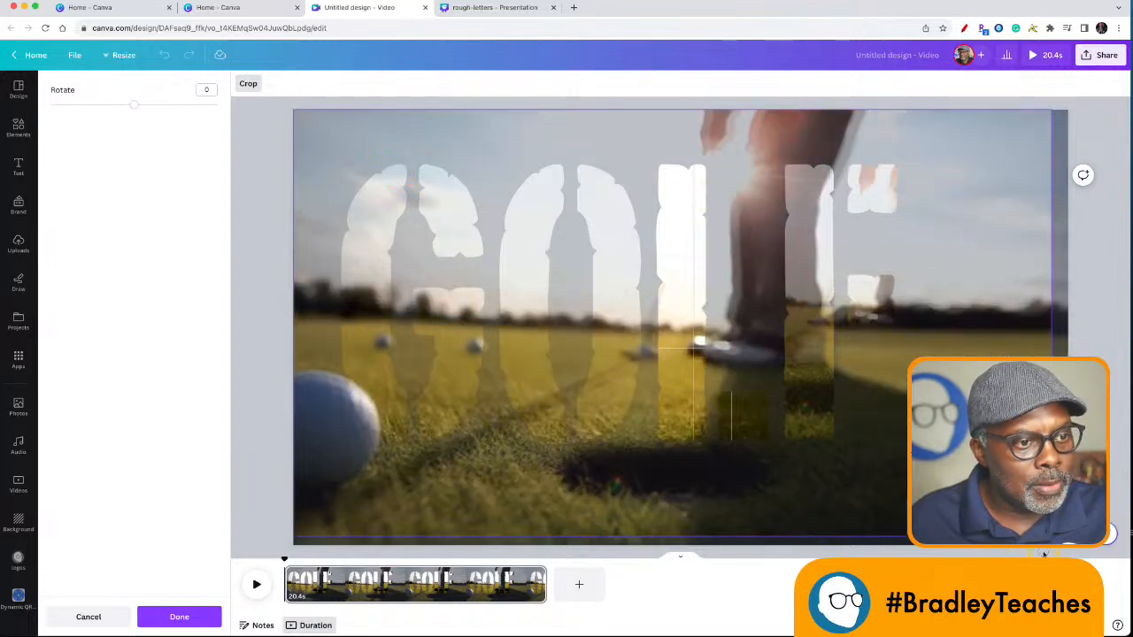
click(1111, 502)
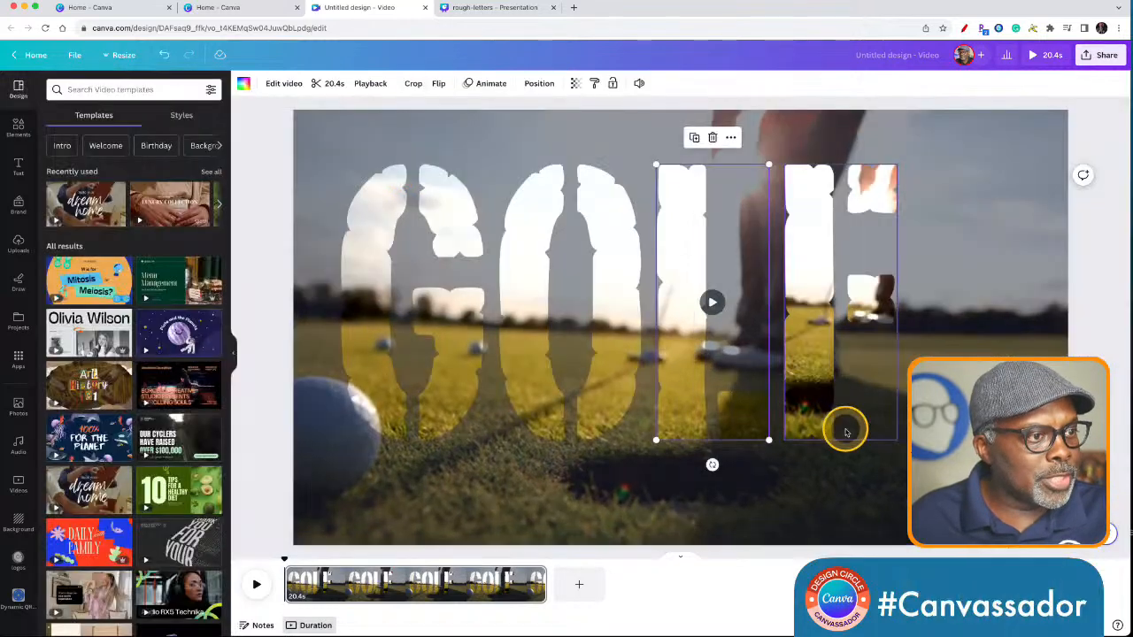
Scale and move the clip inside the F frame to fill the page and match the background footage
click(822, 404)
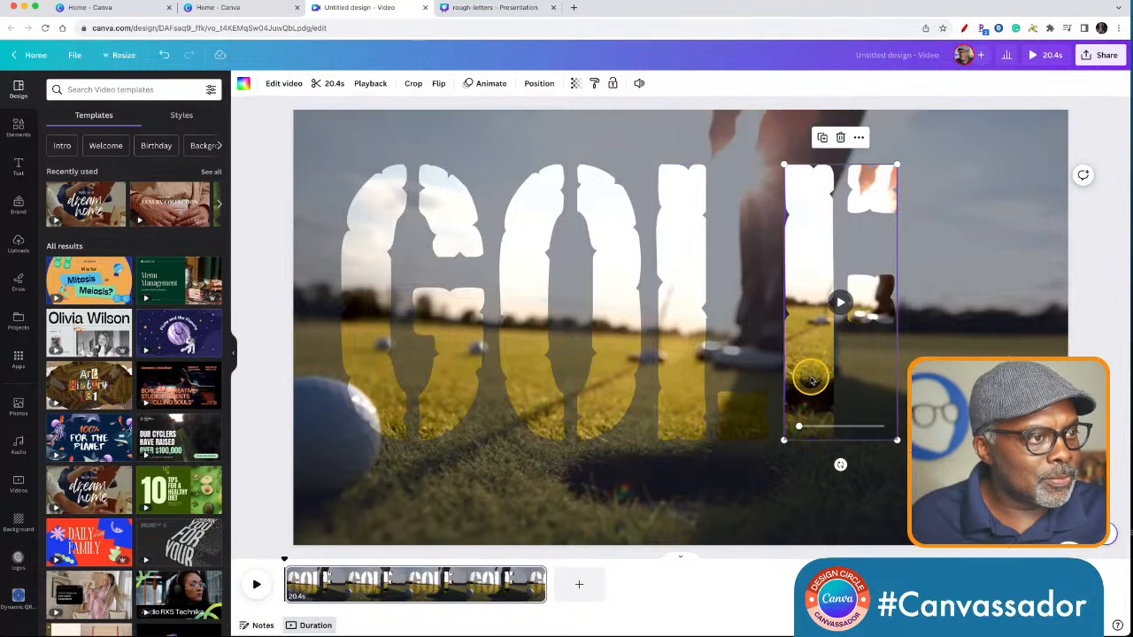
double_click(812, 381)
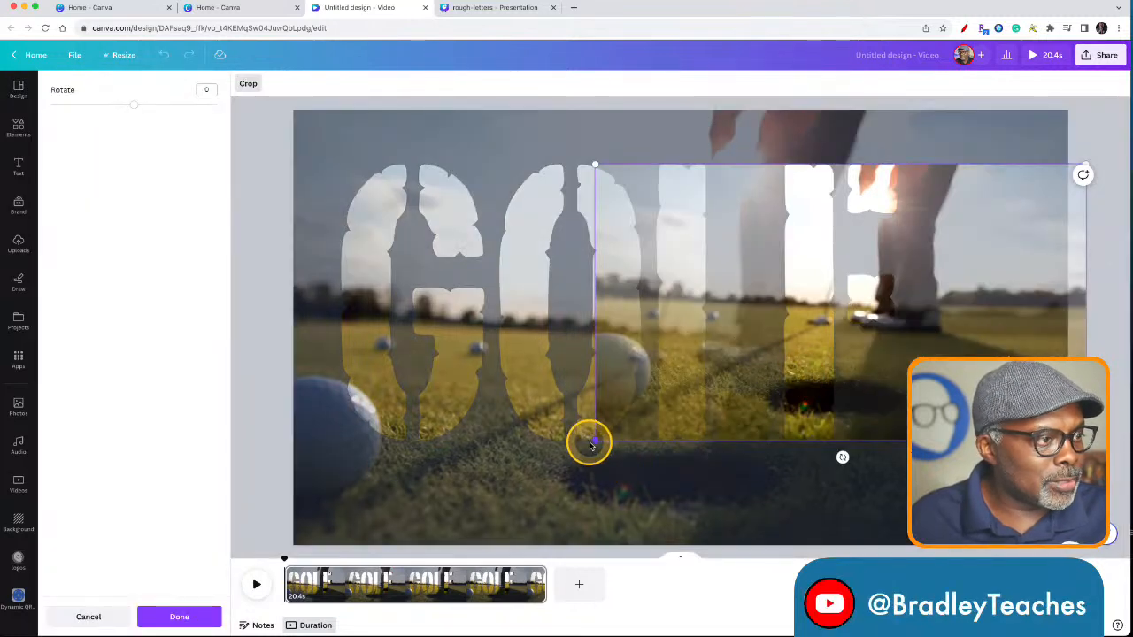
drag(595, 443, 425, 531)
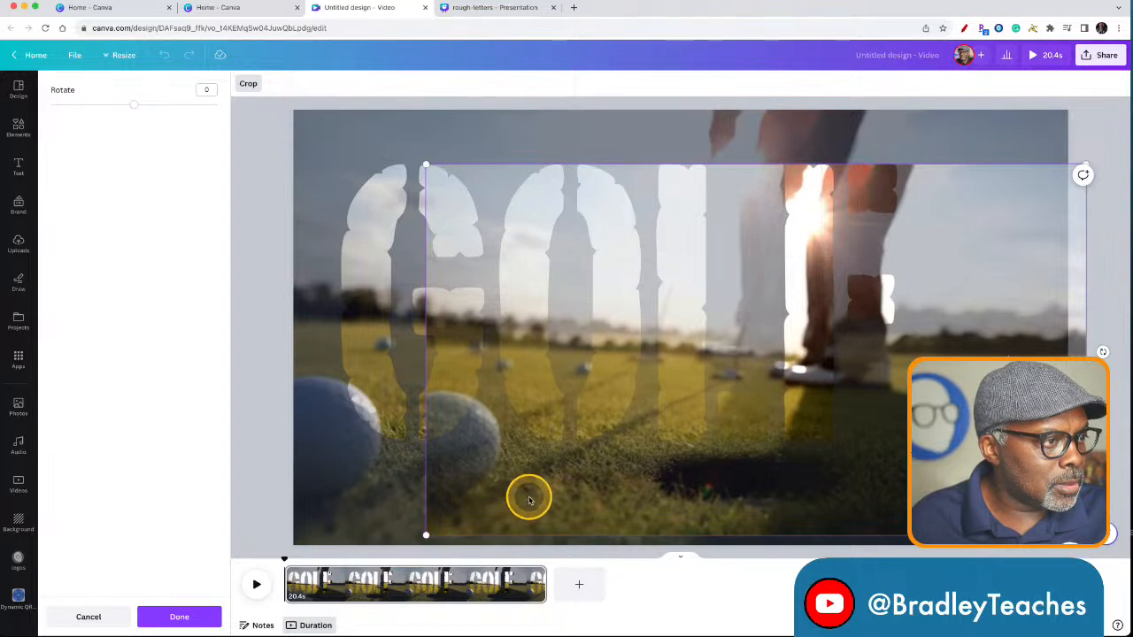
drag(529, 496, 389, 439)
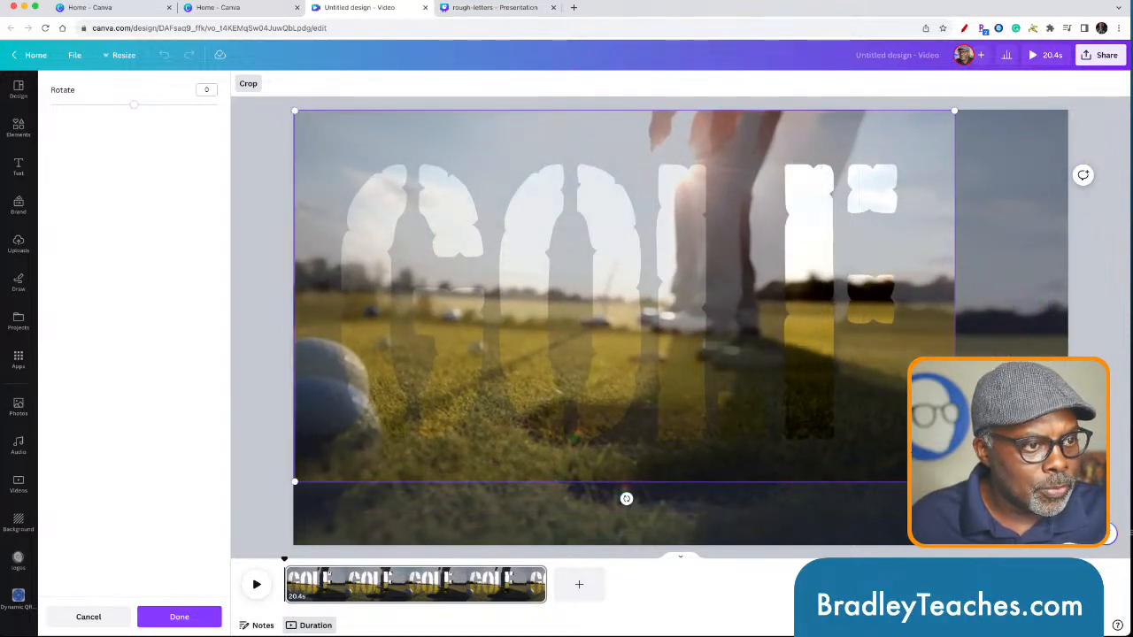
drag(954, 483, 1068, 545)
click(1113, 499)
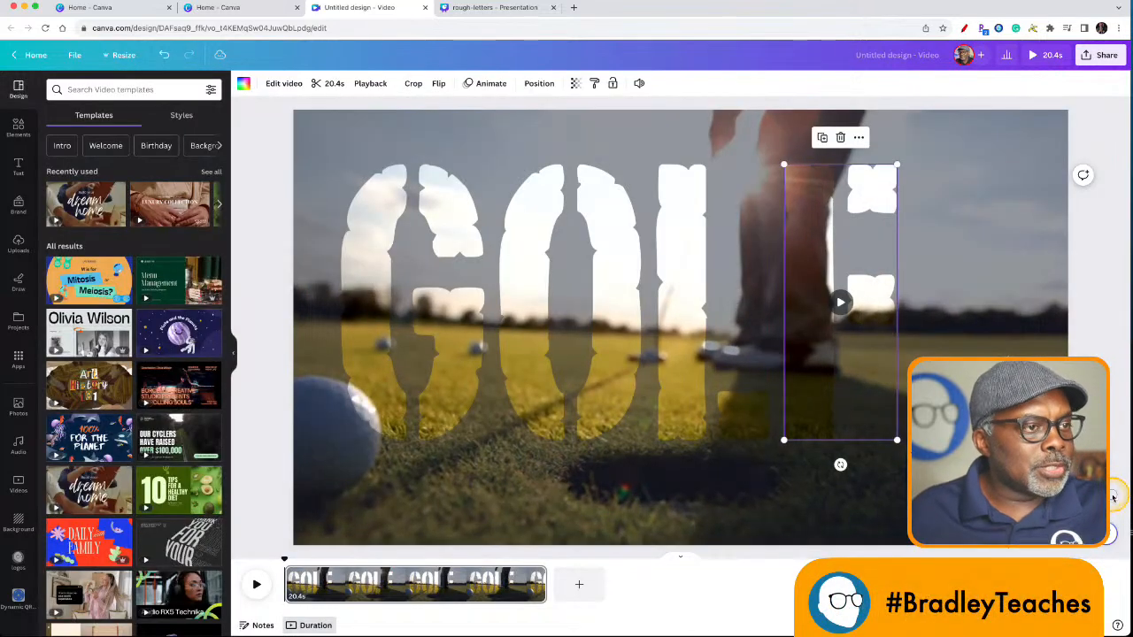
click(1112, 498)
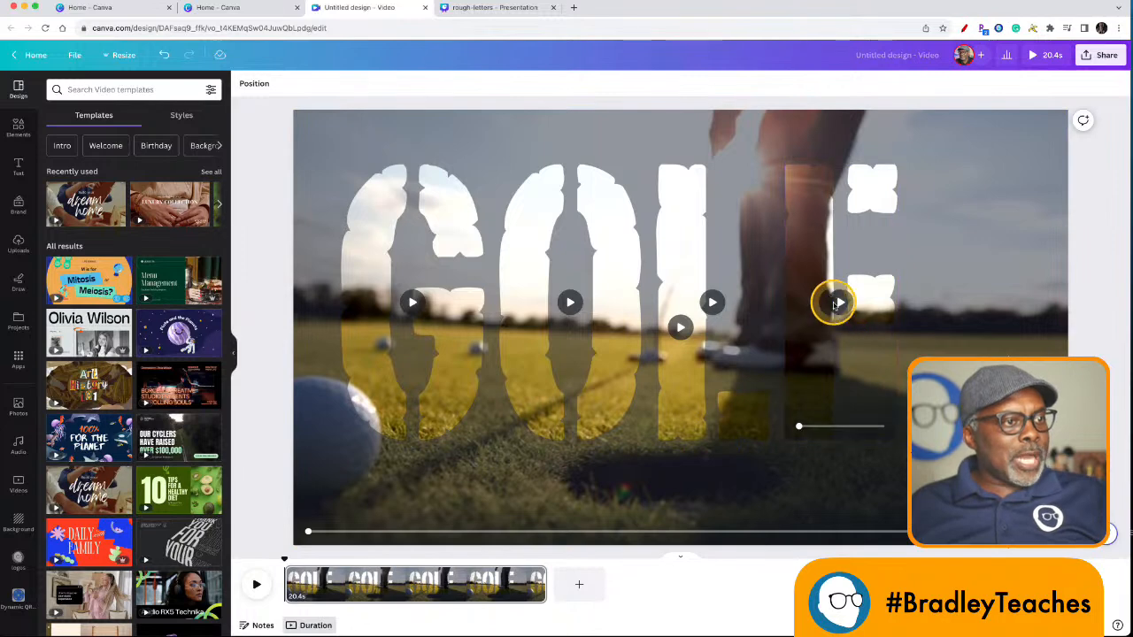
Play the page to review how the clips inside the GOLF letters run with the faded background
click(678, 350)
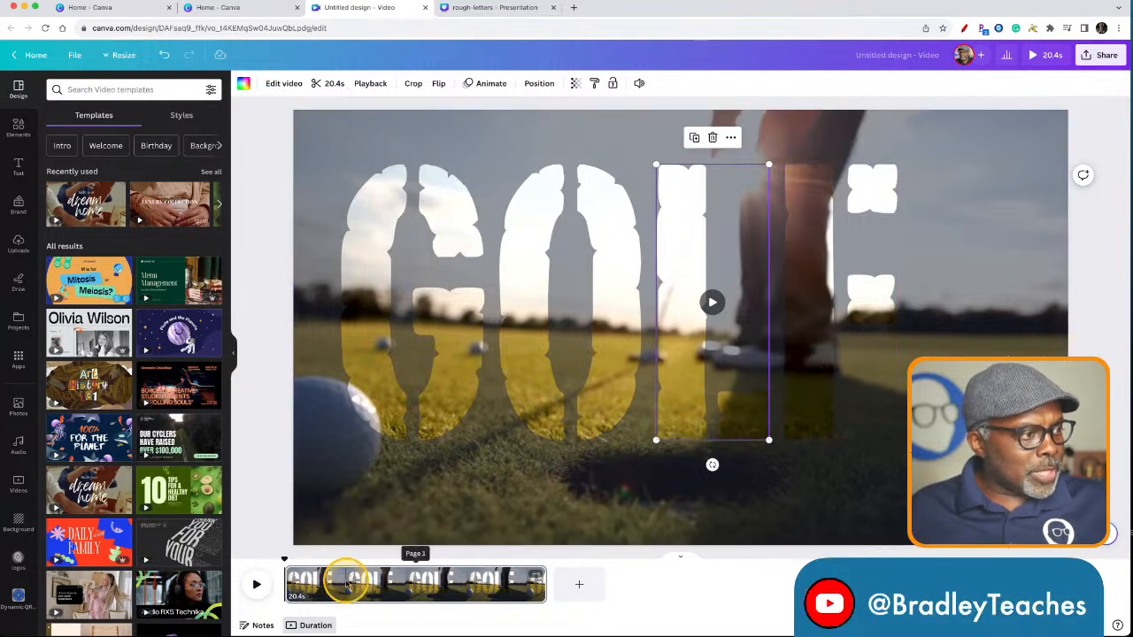
click(255, 585)
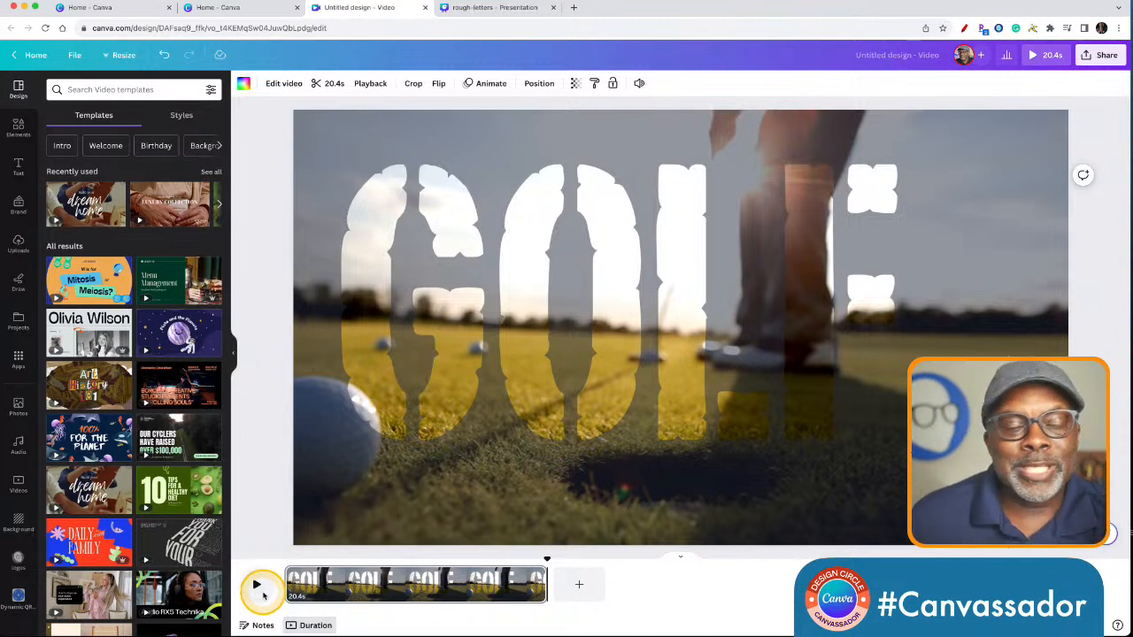
Add a heading text box over the golf footage reading "Digest"
click(268, 221)
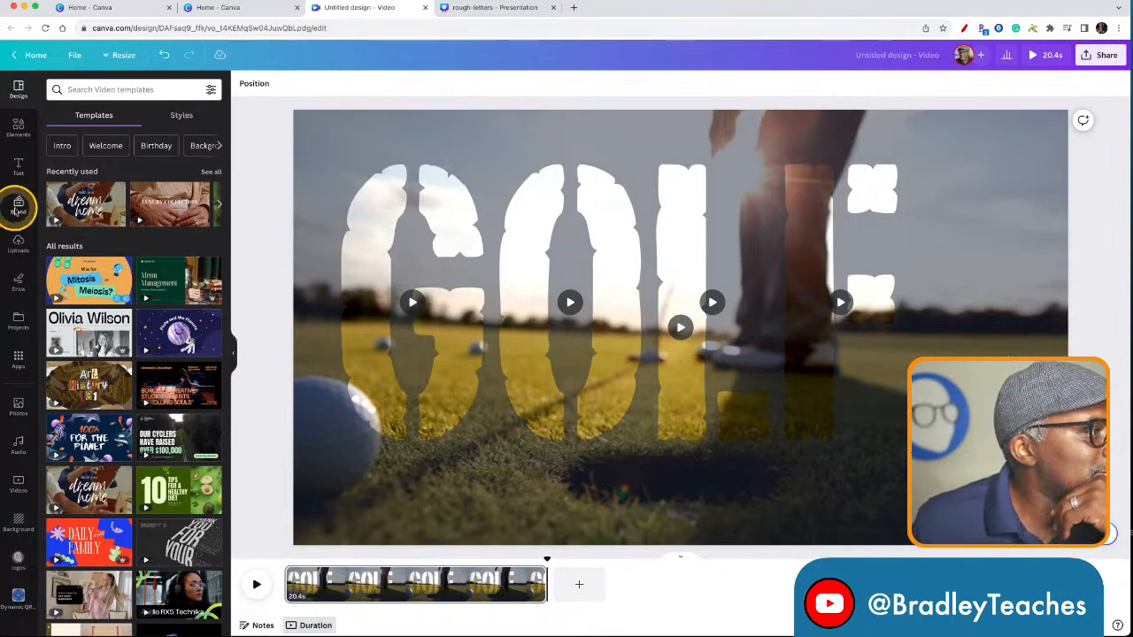
click(23, 168)
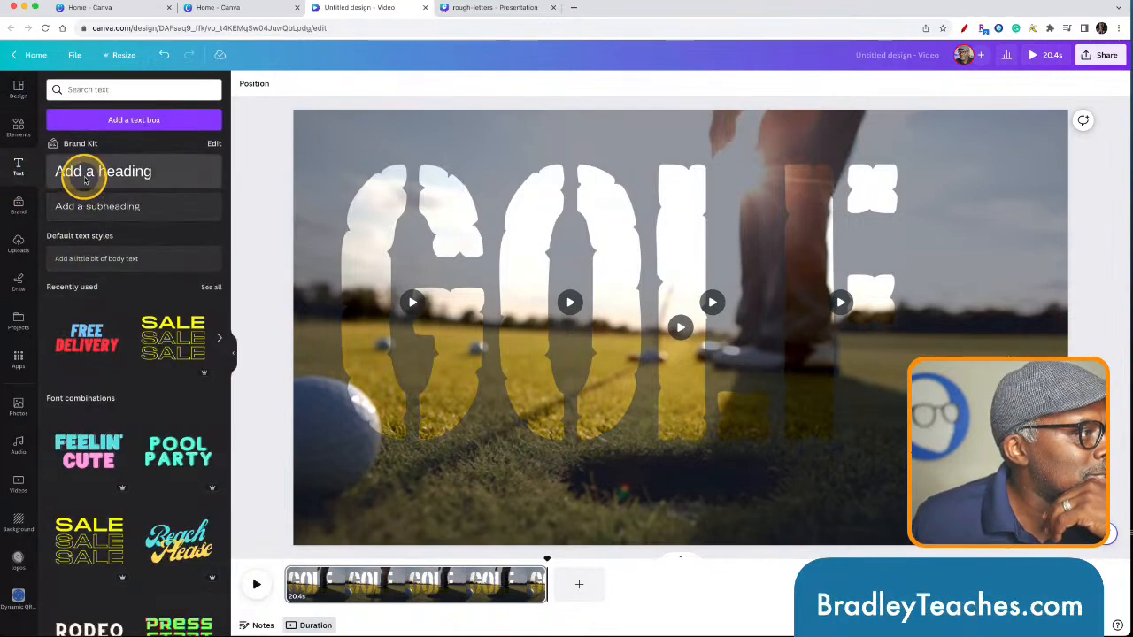
click(84, 186)
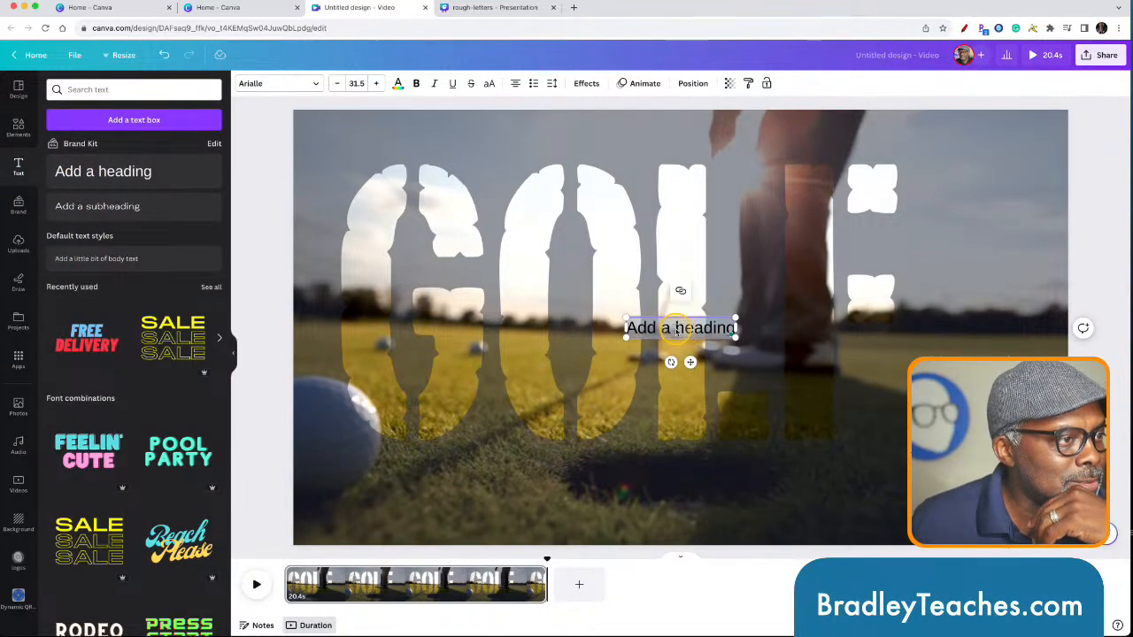
text(Di)
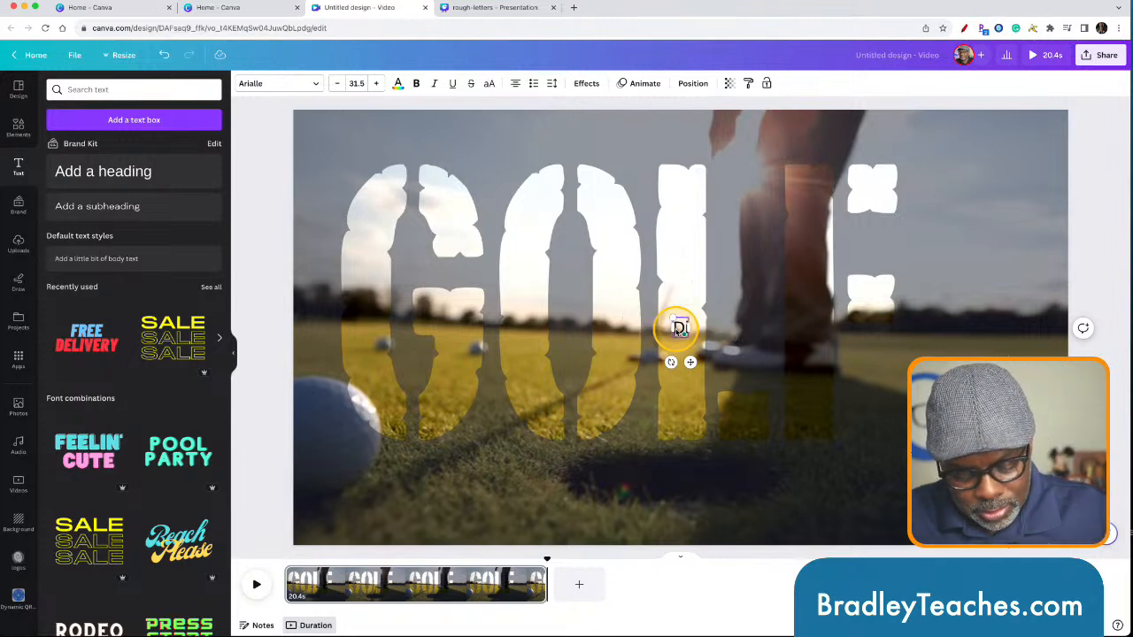
text(gest)
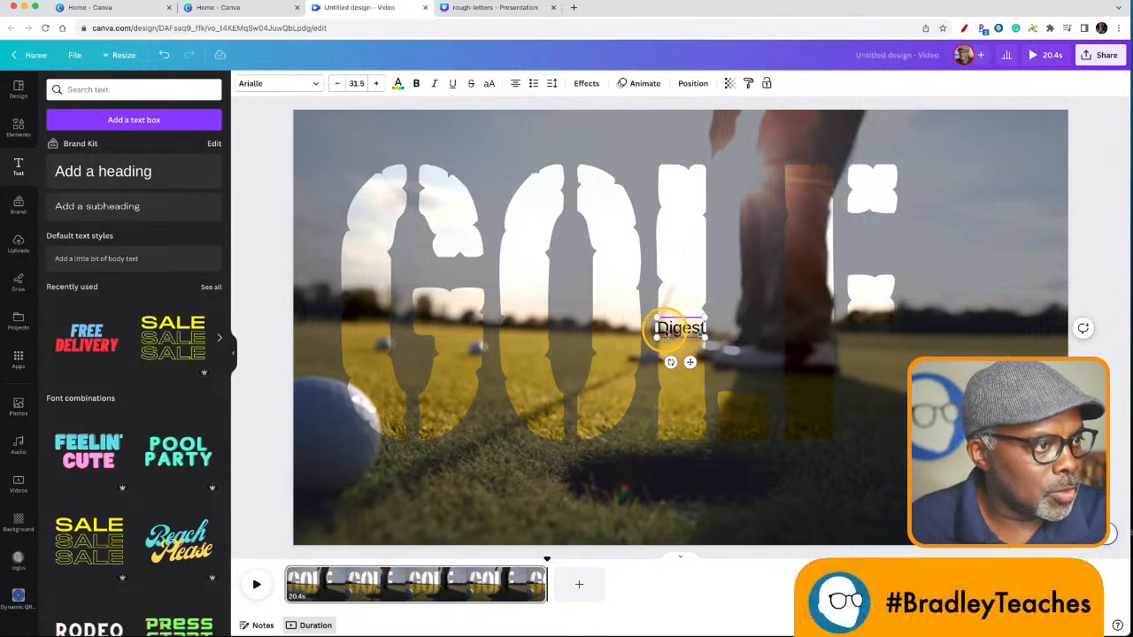
Set the Digest heading to font size 200 in the Bukhari Script font
double_click(673, 331)
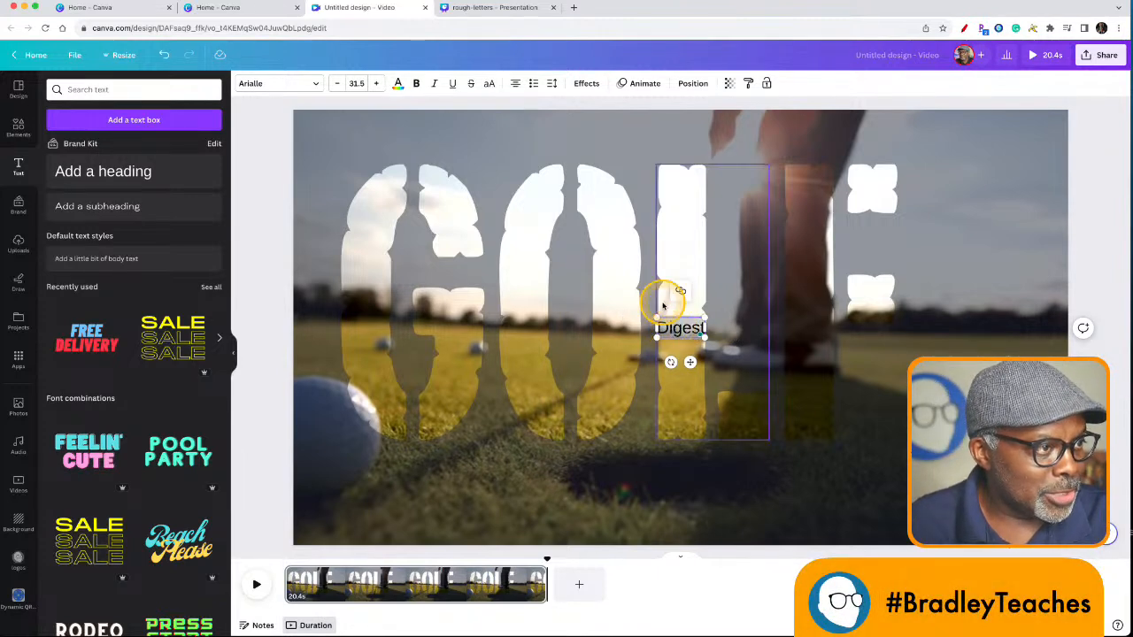
click(354, 85)
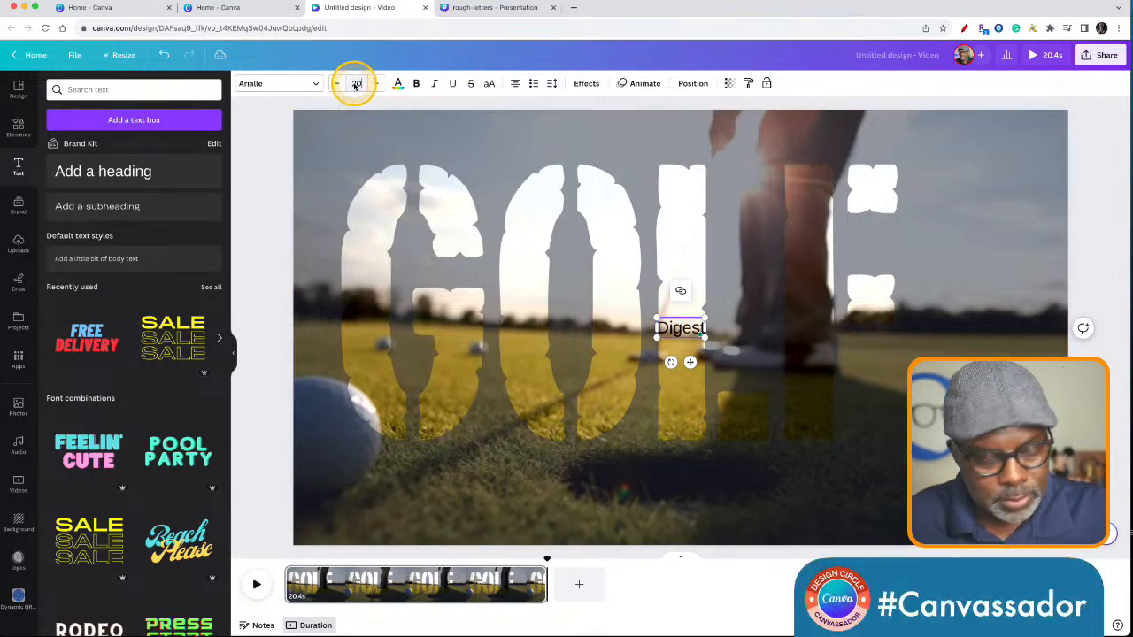
key(Return)
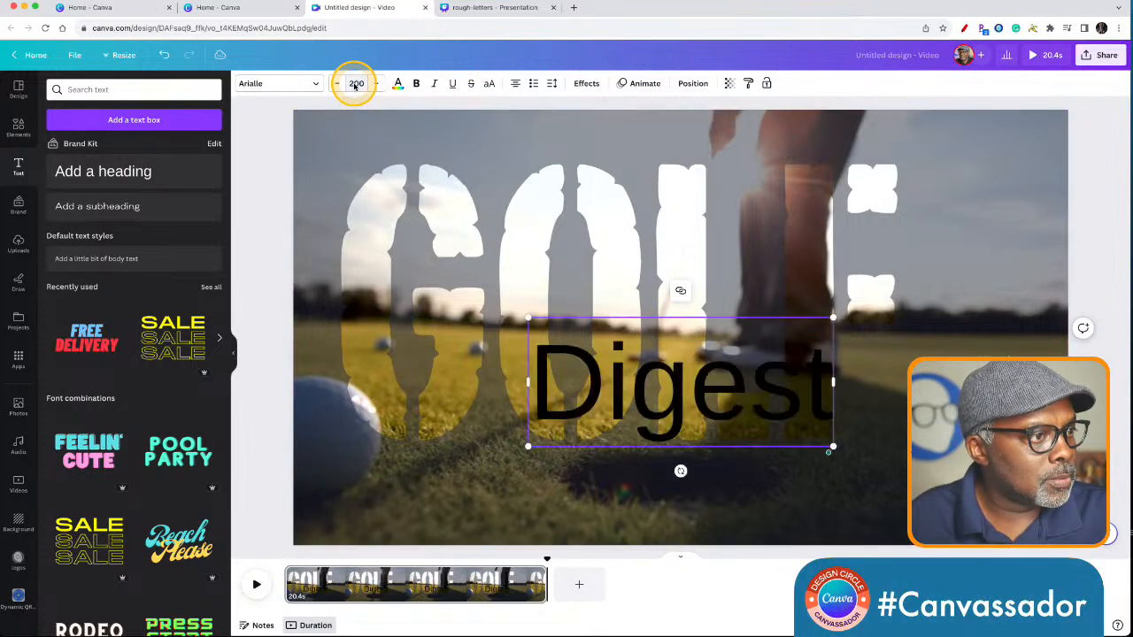
click(279, 86)
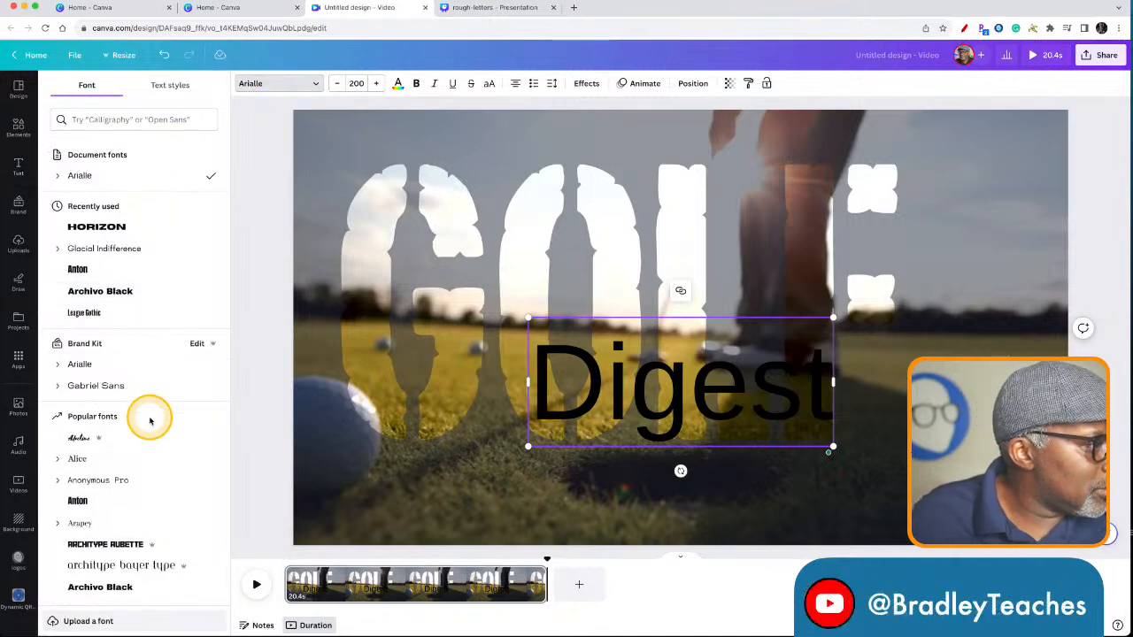
click(77, 439)
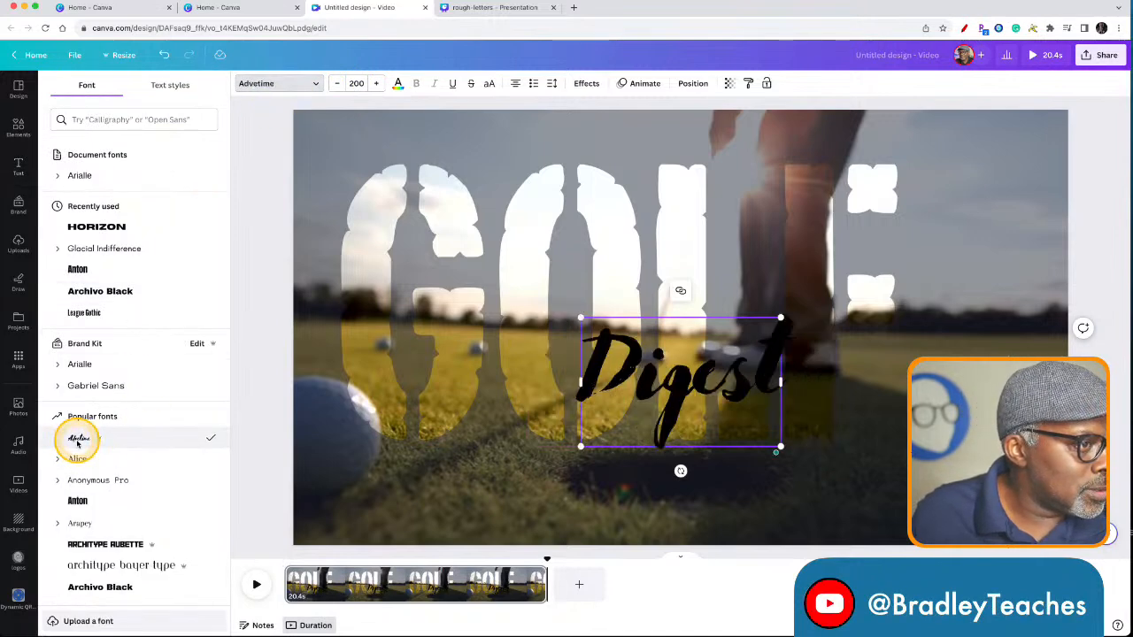
scroll(98, 460, down, 3)
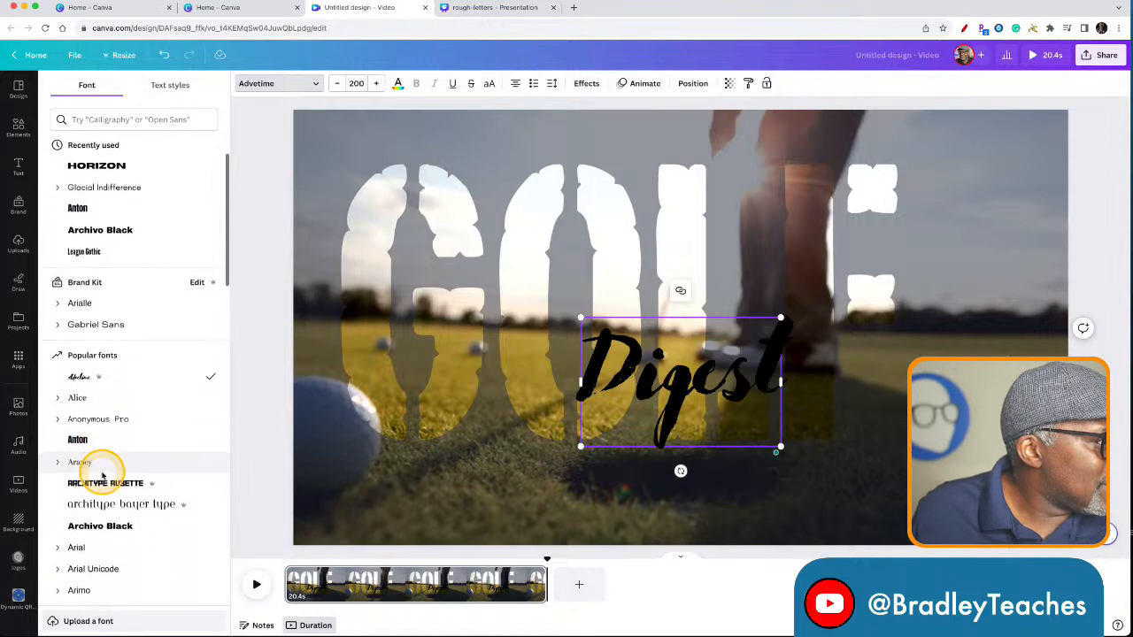
scroll(102, 475, down, 6)
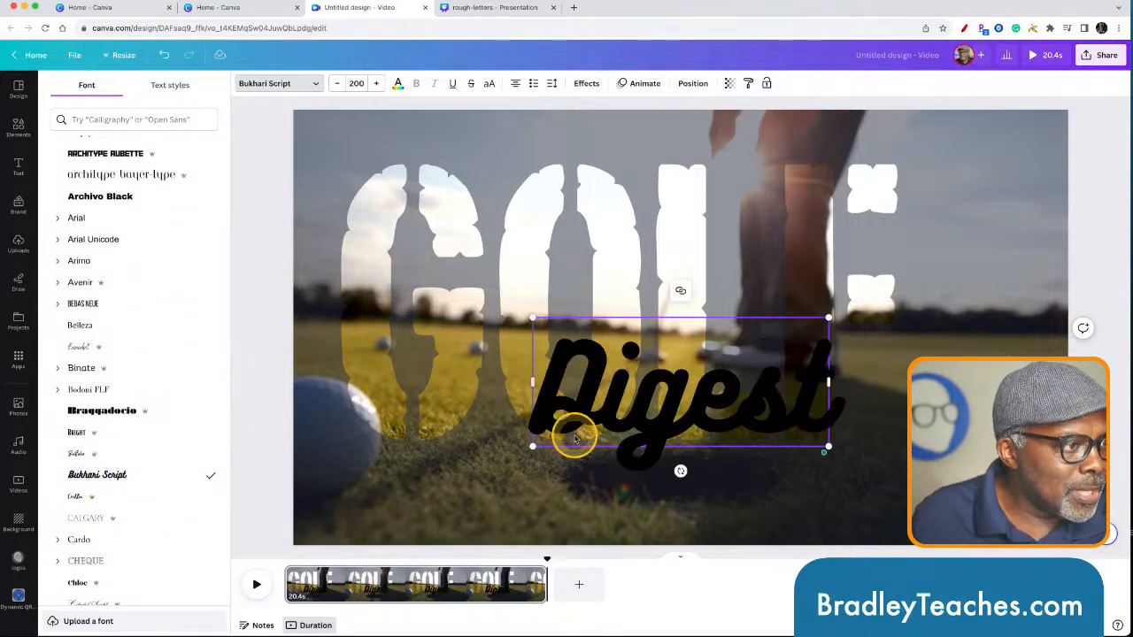
Enlarge the Digest heading to about size 276 and rotate it counterclockwise so it slants upward across the GOLF letters
drag(827, 448, 940, 494)
drag(824, 469, 748, 447)
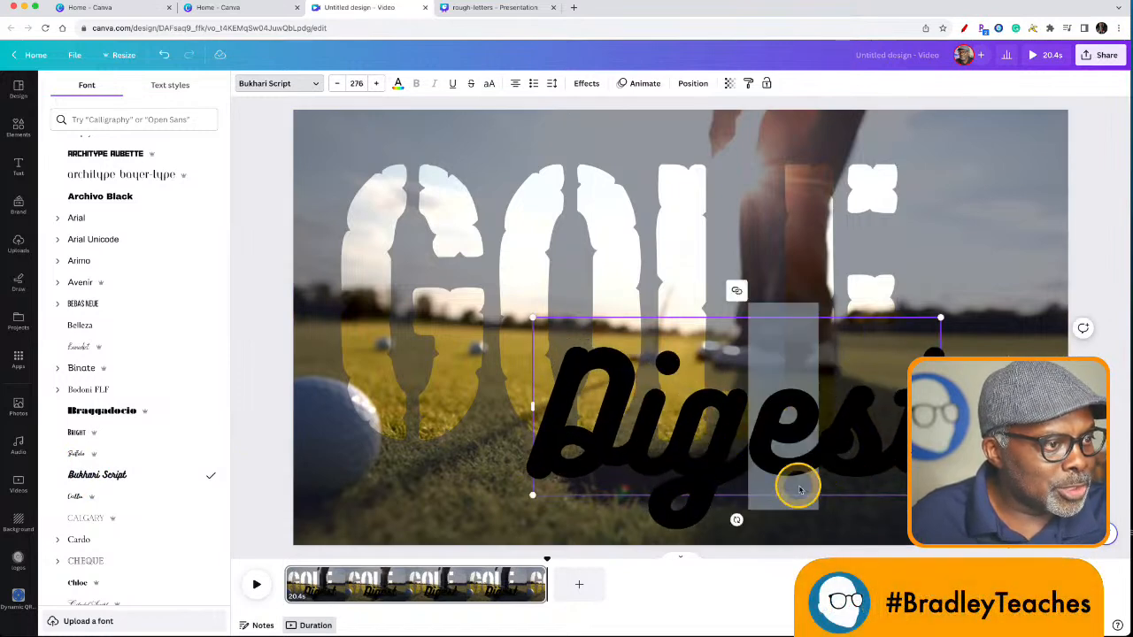
mouse_move(736, 521)
mouse_down()
mouse_move(756, 518)
mouse_move(738, 501)
mouse_up()
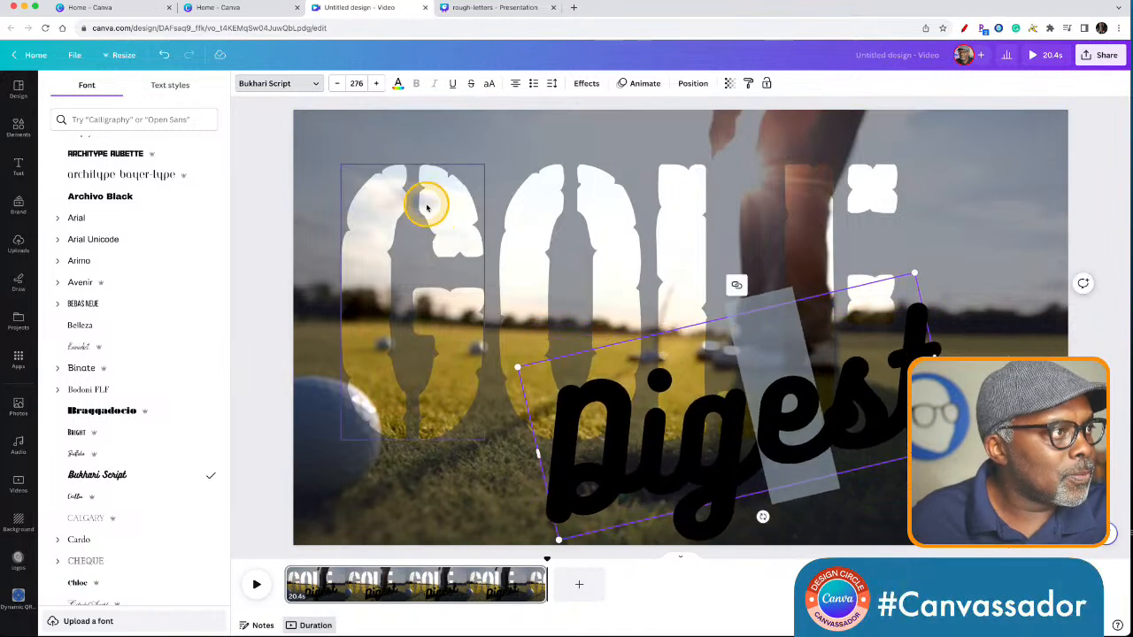
Color the entire Digest heading white
click(398, 85)
click(205, 309)
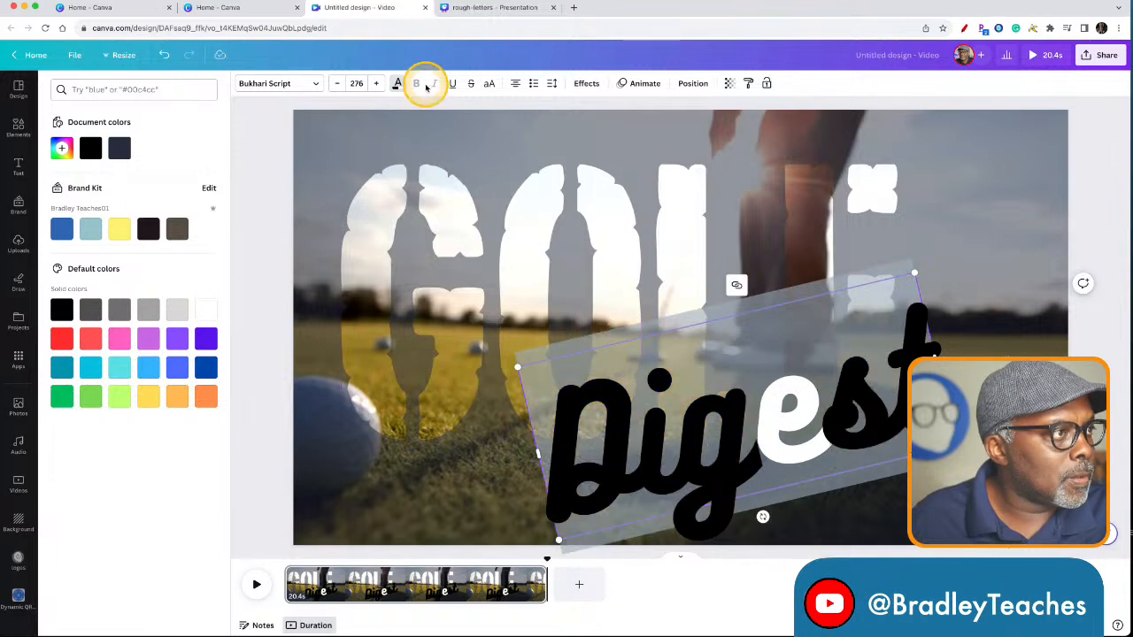
click(398, 85)
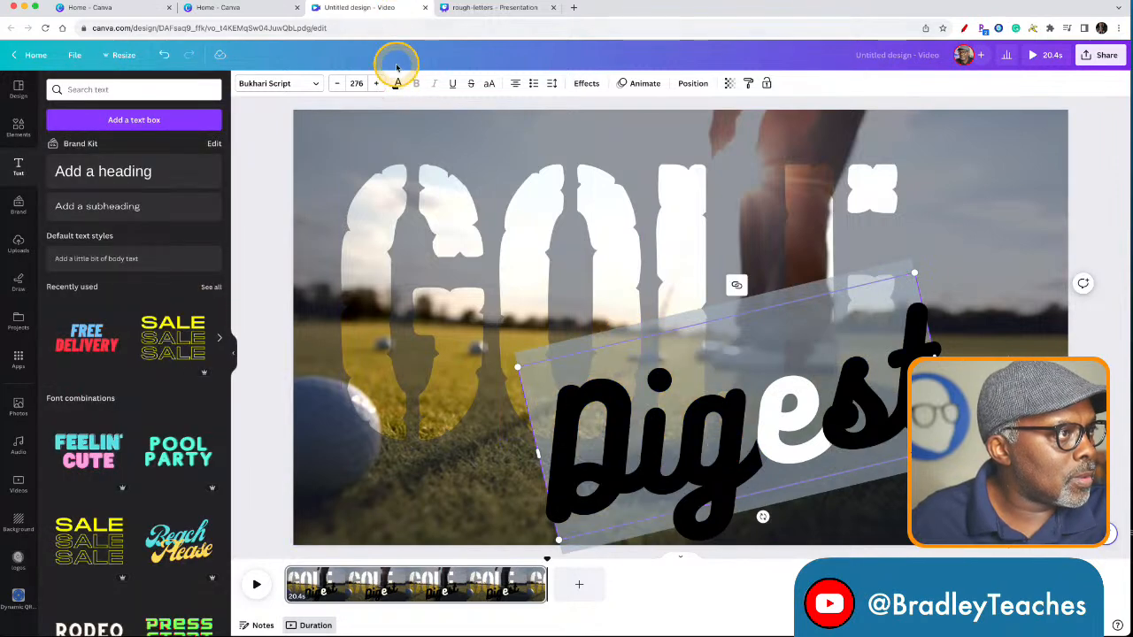
click(397, 85)
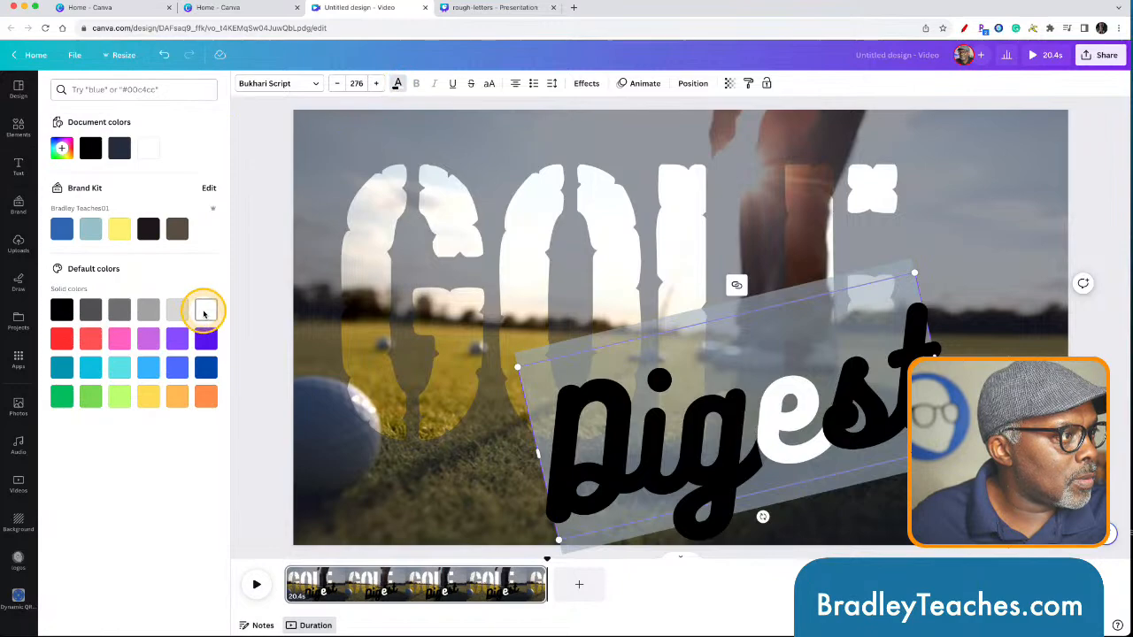
click(204, 310)
click(253, 361)
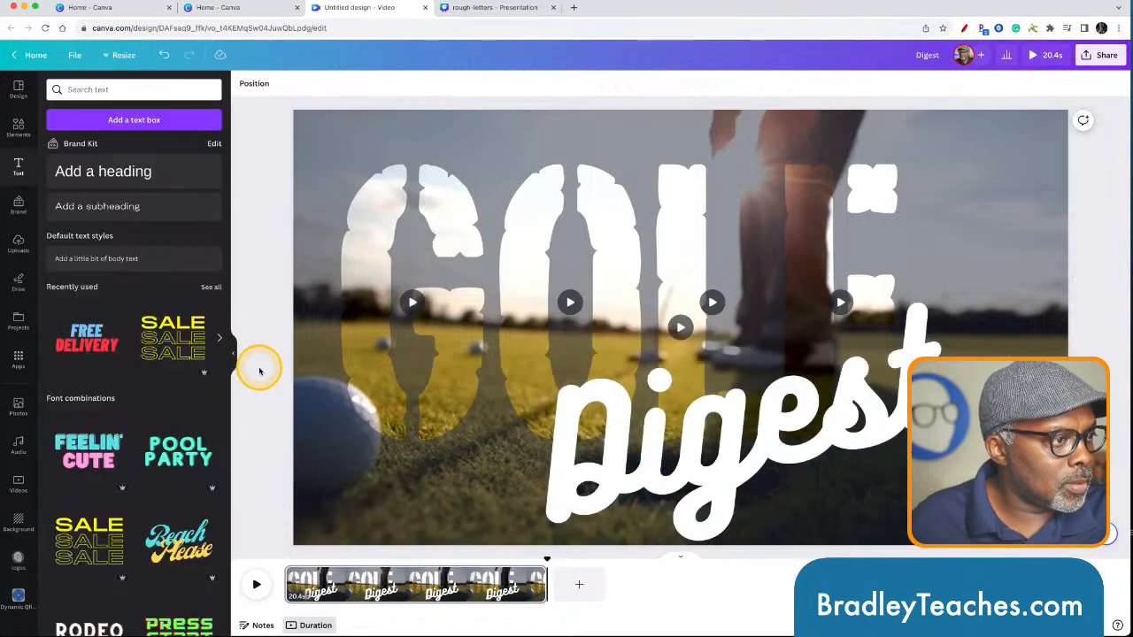
Shift the Digest heading left beneath the GOLF letters and apply the Tectonic text animation
drag(716, 466, 655, 456)
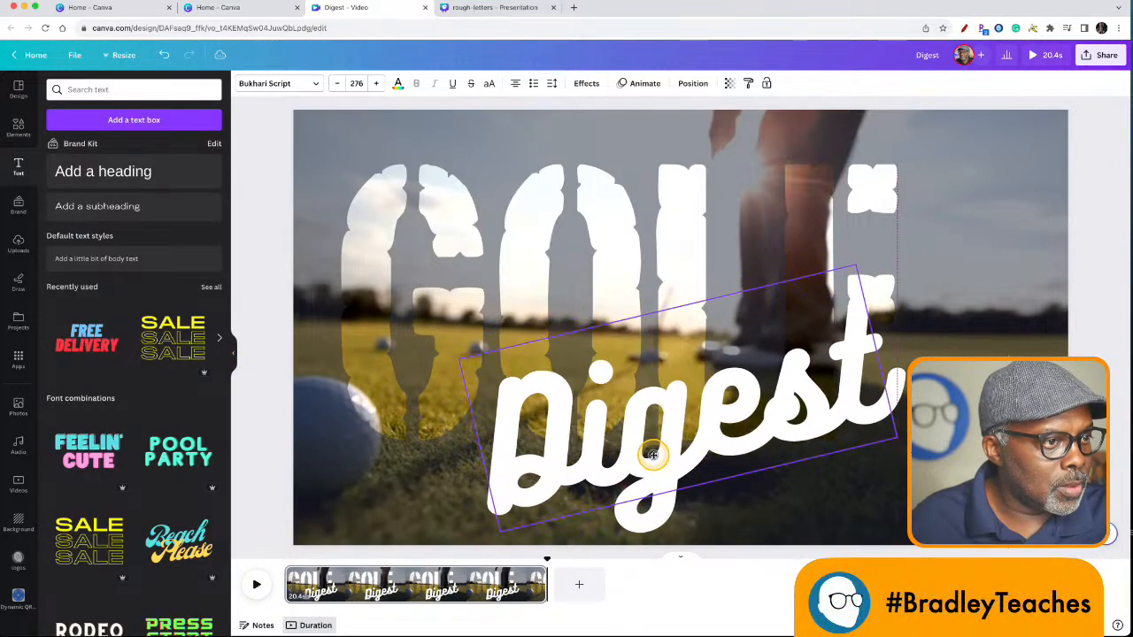
click(641, 86)
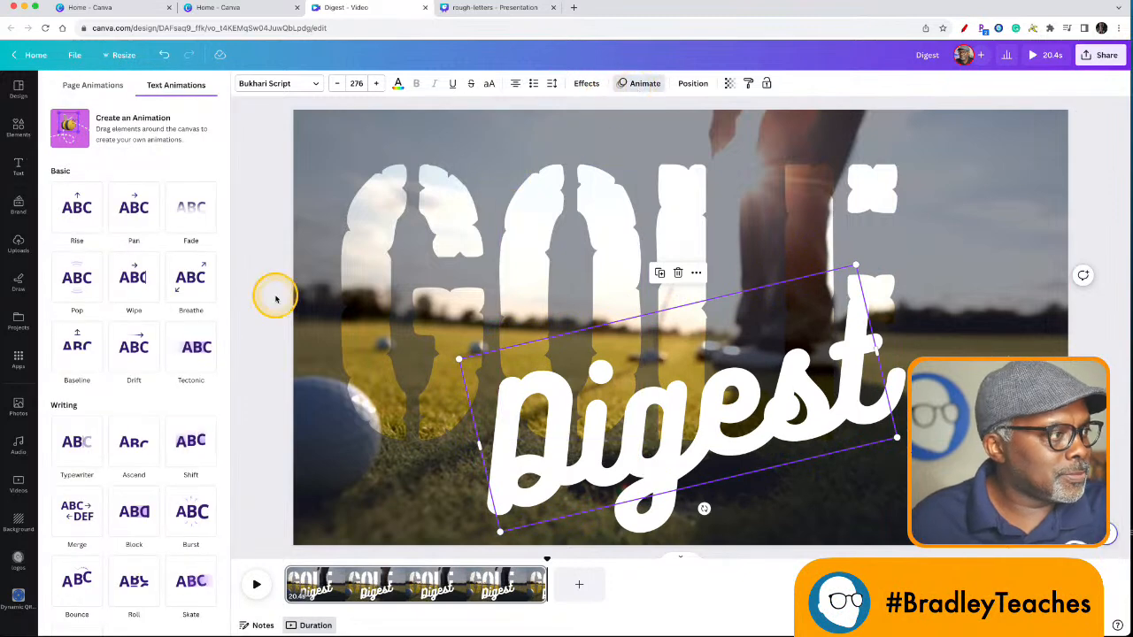
click(190, 355)
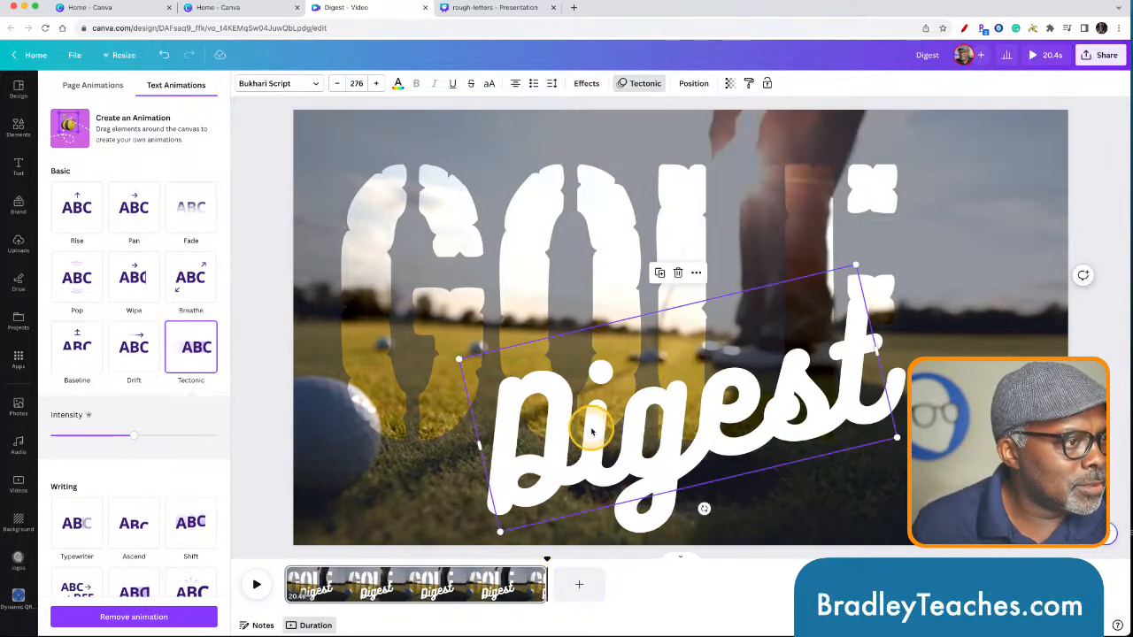
Show the Digest heading's timing and trim its start so it appears a little past halfway through the page
right_click(661, 460)
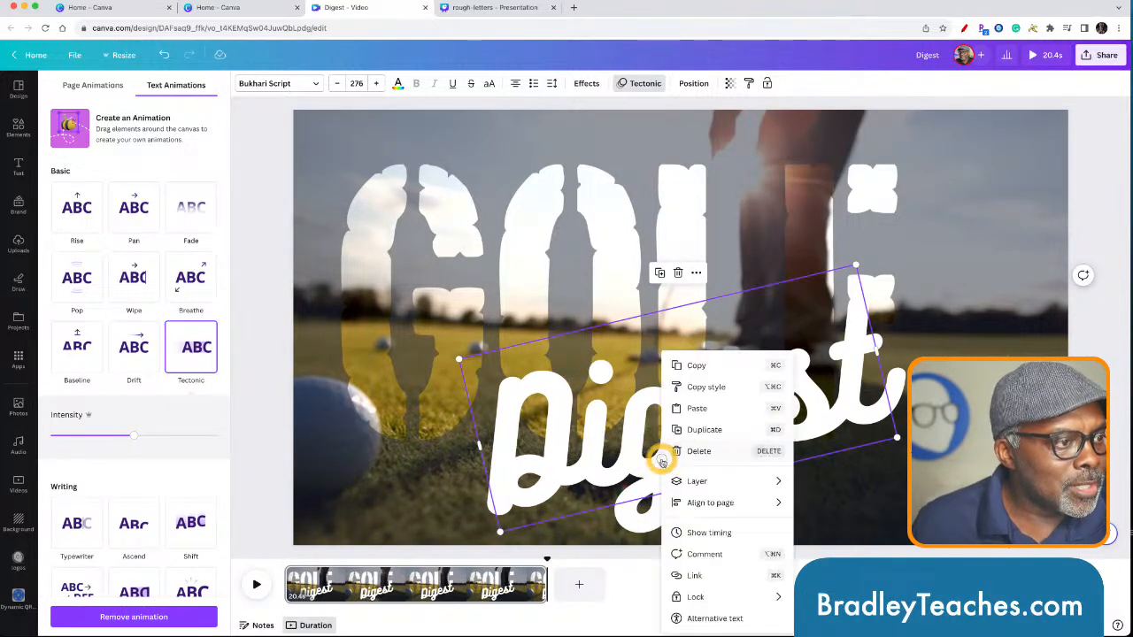
click(695, 533)
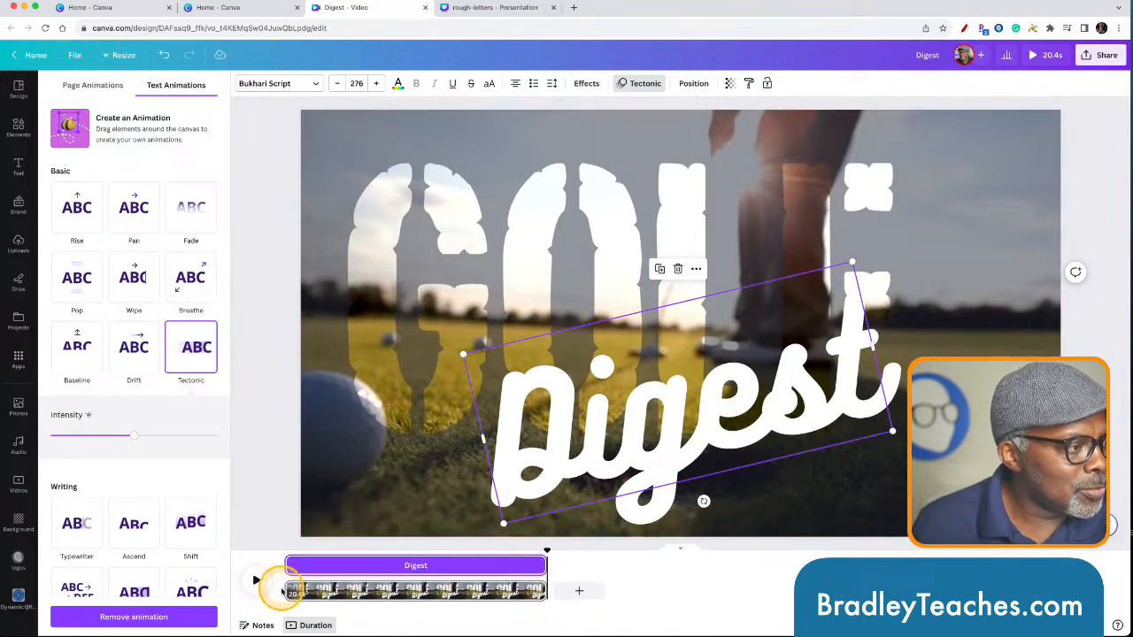
drag(291, 567, 425, 570)
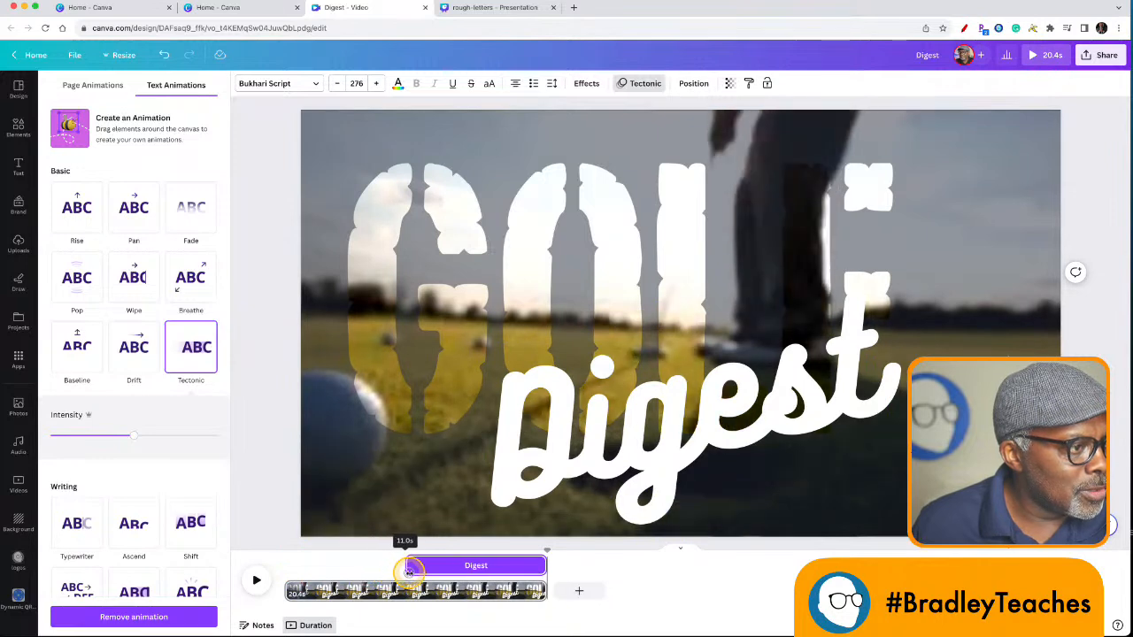
Play the page from the beginning to review the Digest heading's delayed, animated entrance
click(292, 598)
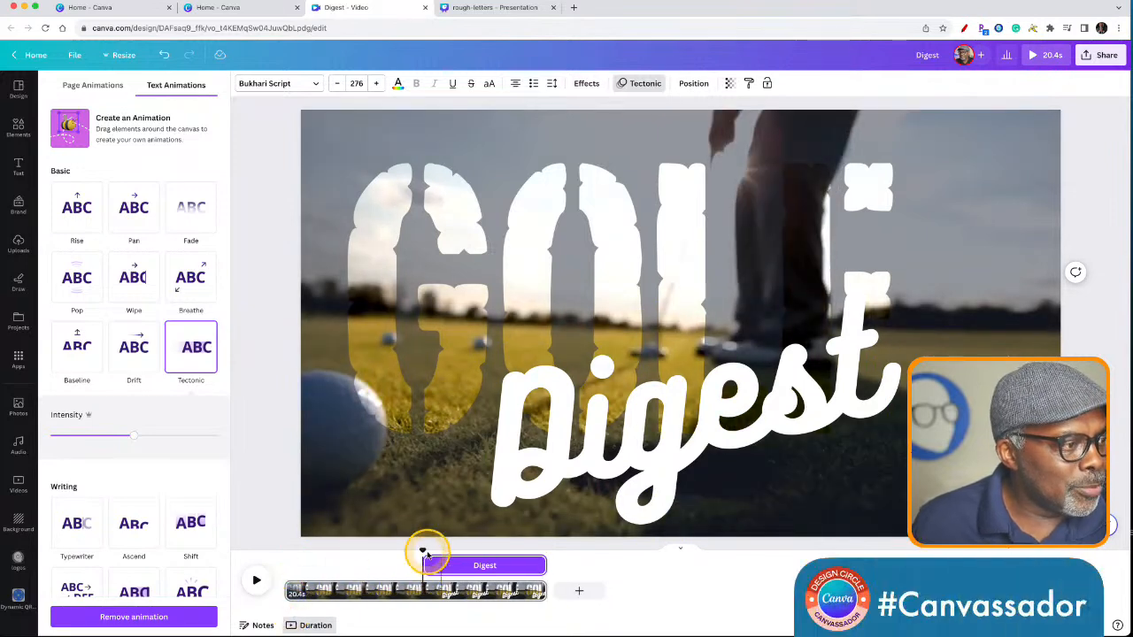
drag(421, 549, 203, 581)
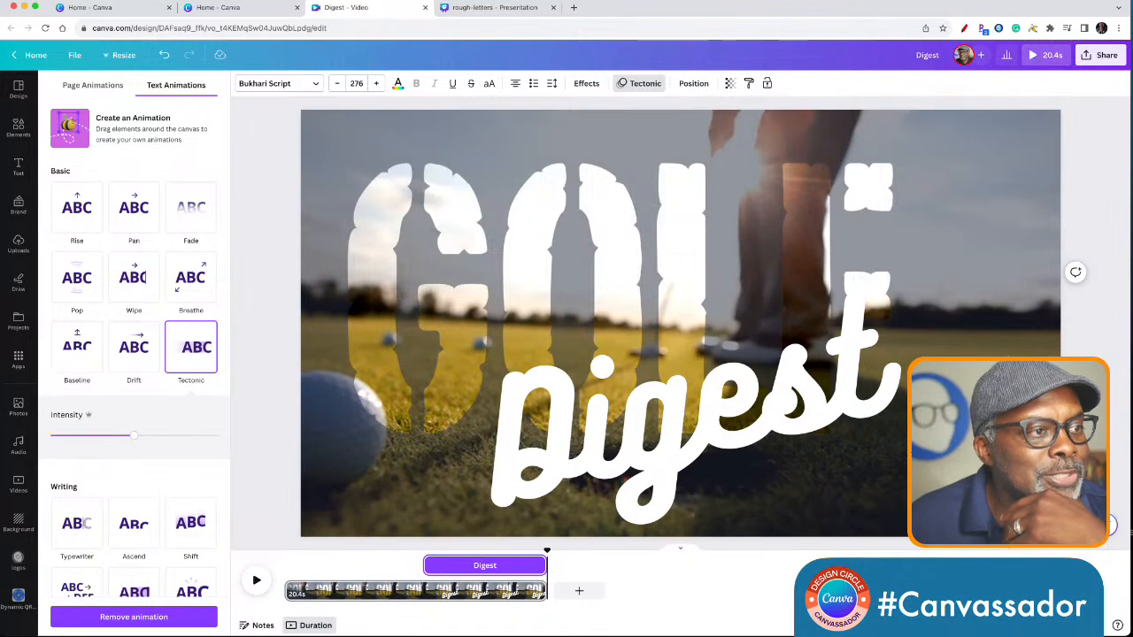
click(792, 389)
key(Escape)
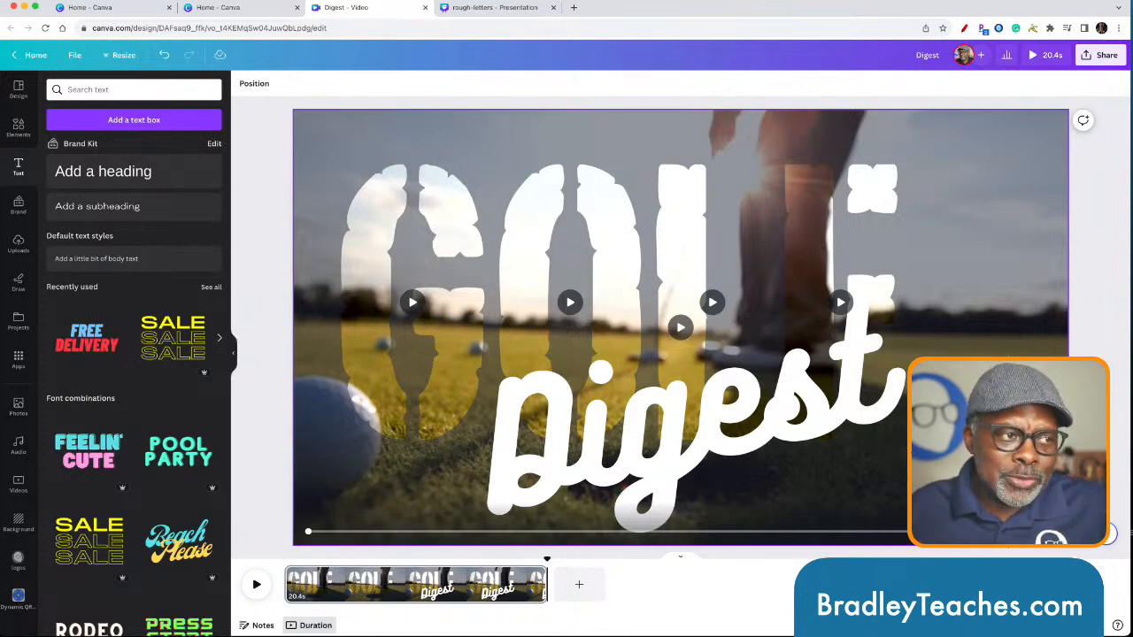
click(437, 256)
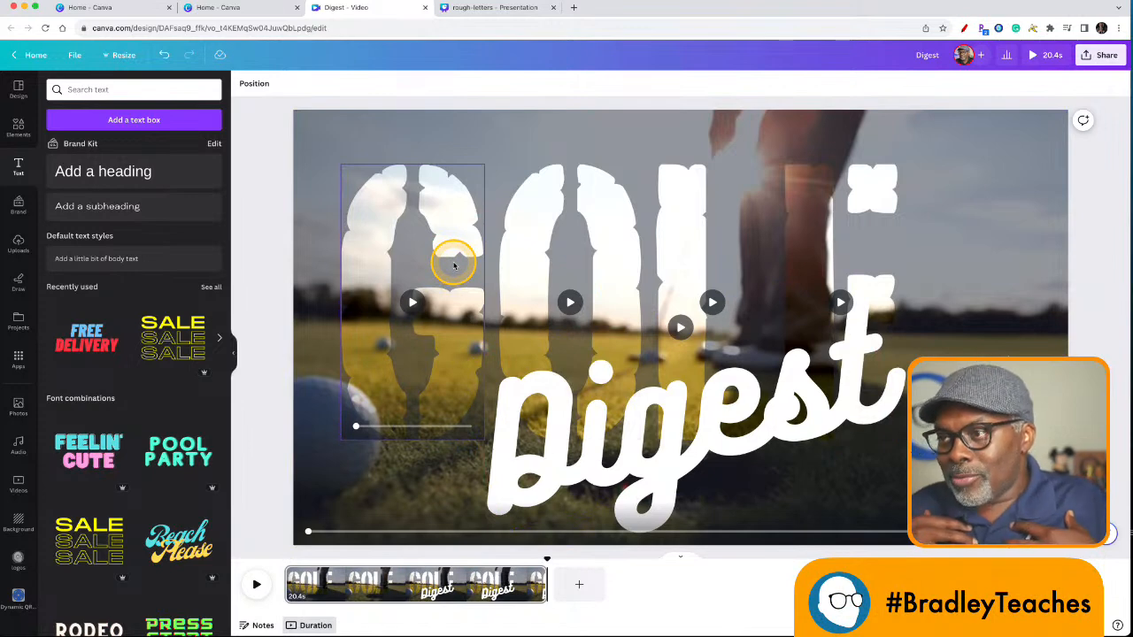
click(751, 350)
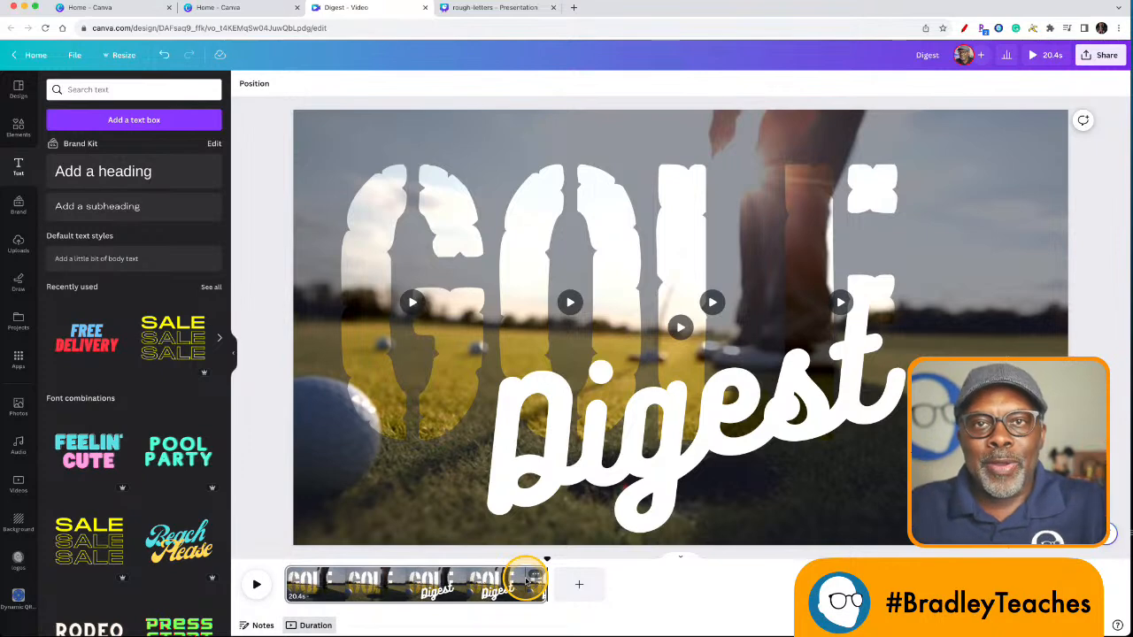
Set the background golf clip's transparency to 38 so the GOLF letters stand out, and return the playhead to the start
click(337, 241)
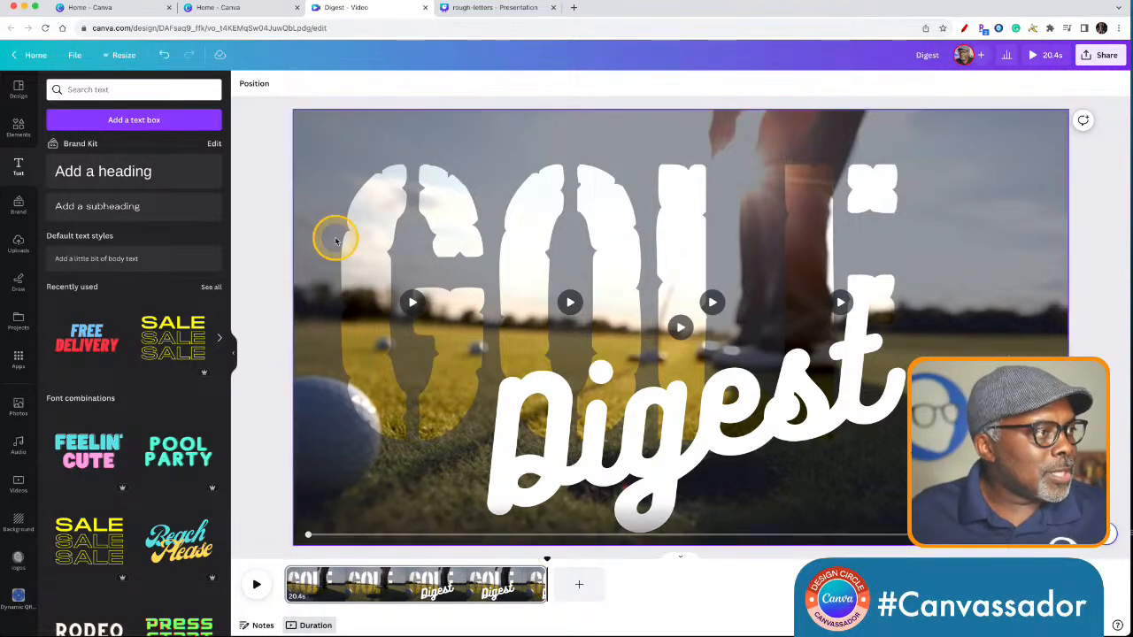
click(326, 158)
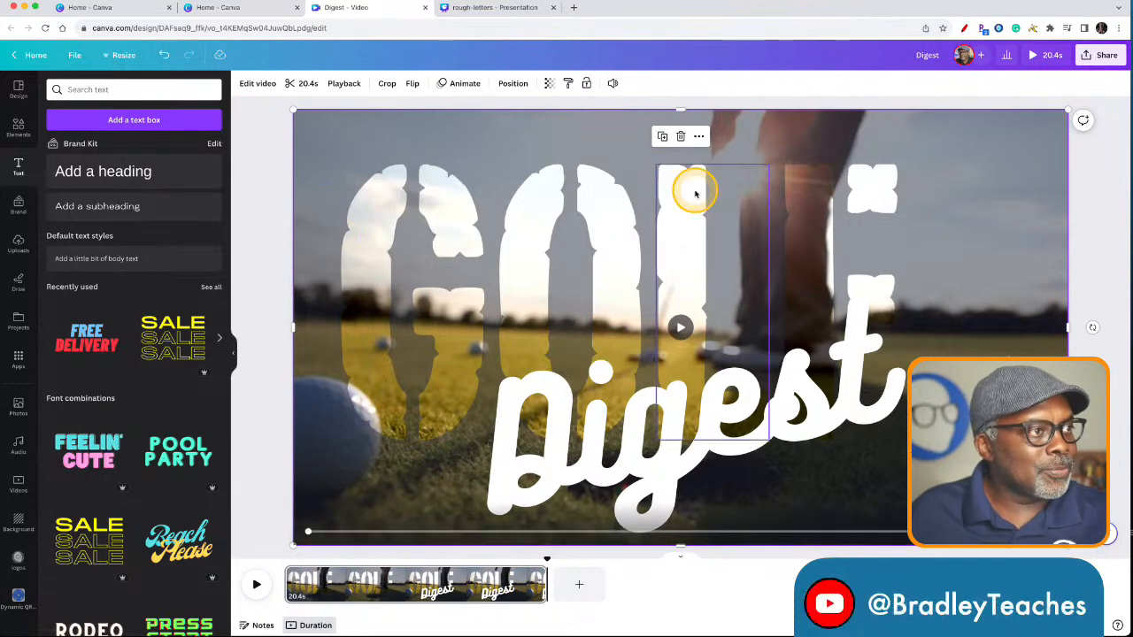
click(549, 84)
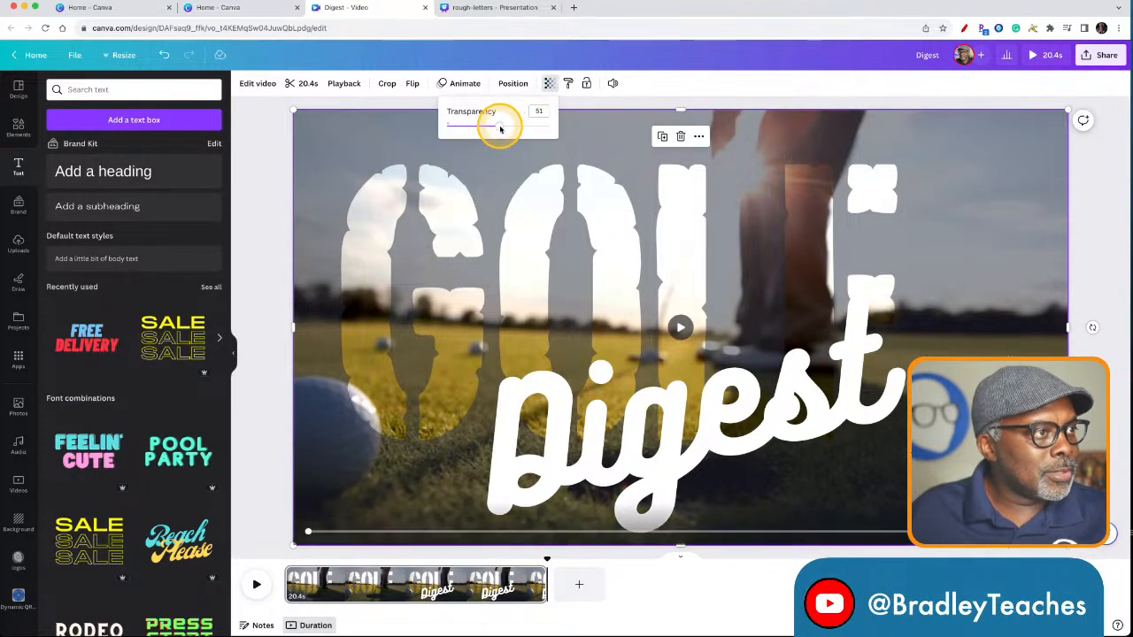
drag(499, 129, 572, 129)
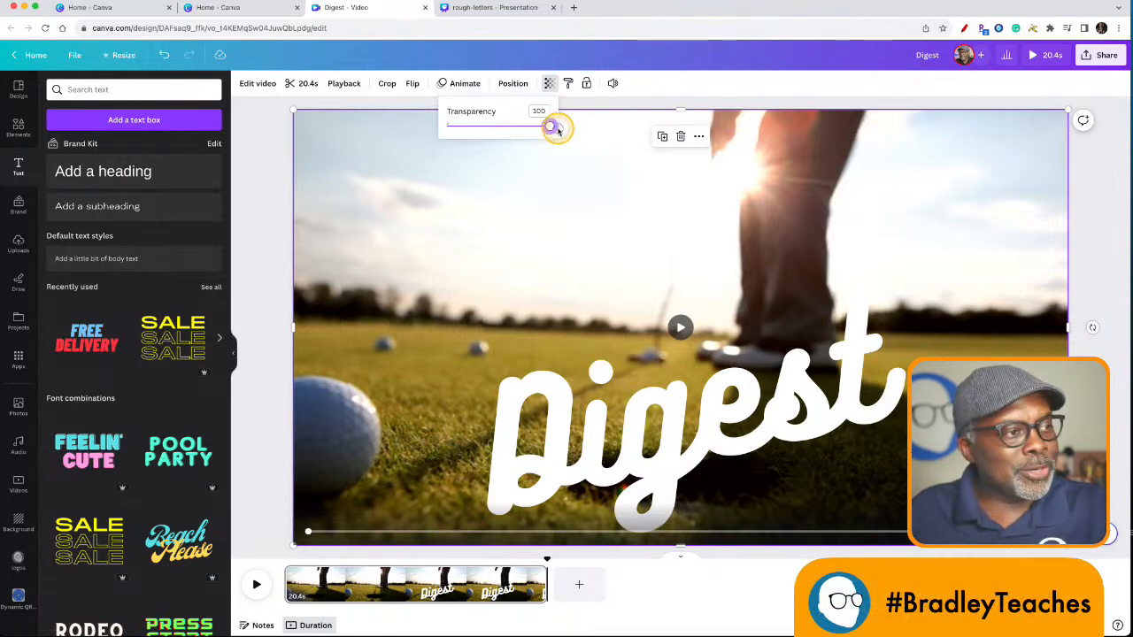
drag(554, 127, 486, 129)
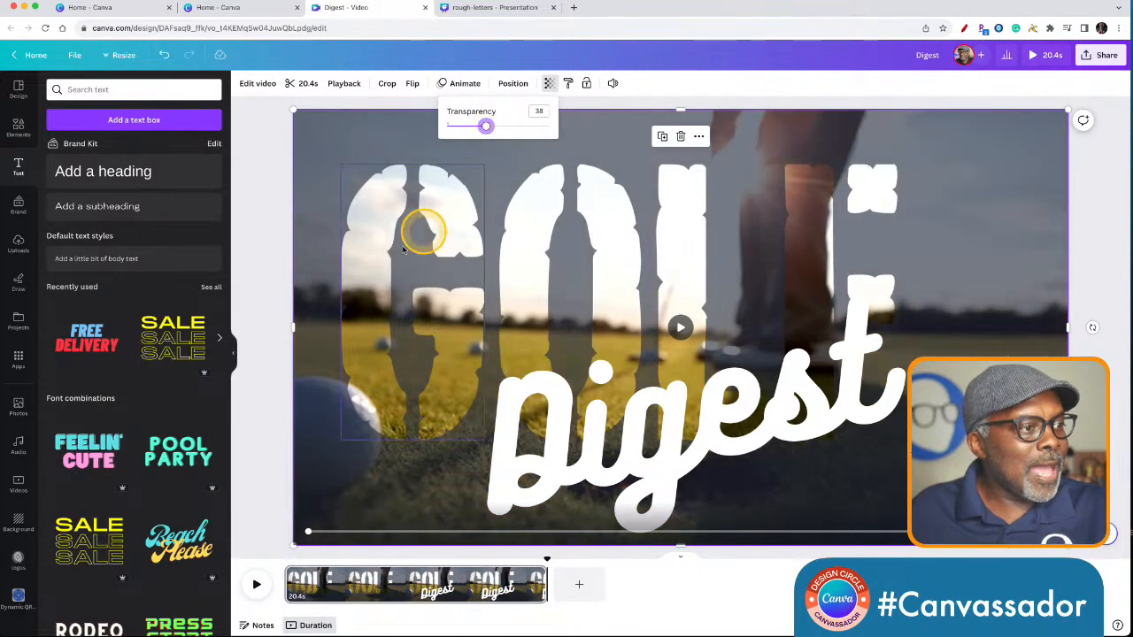
drag(546, 559, 226, 578)
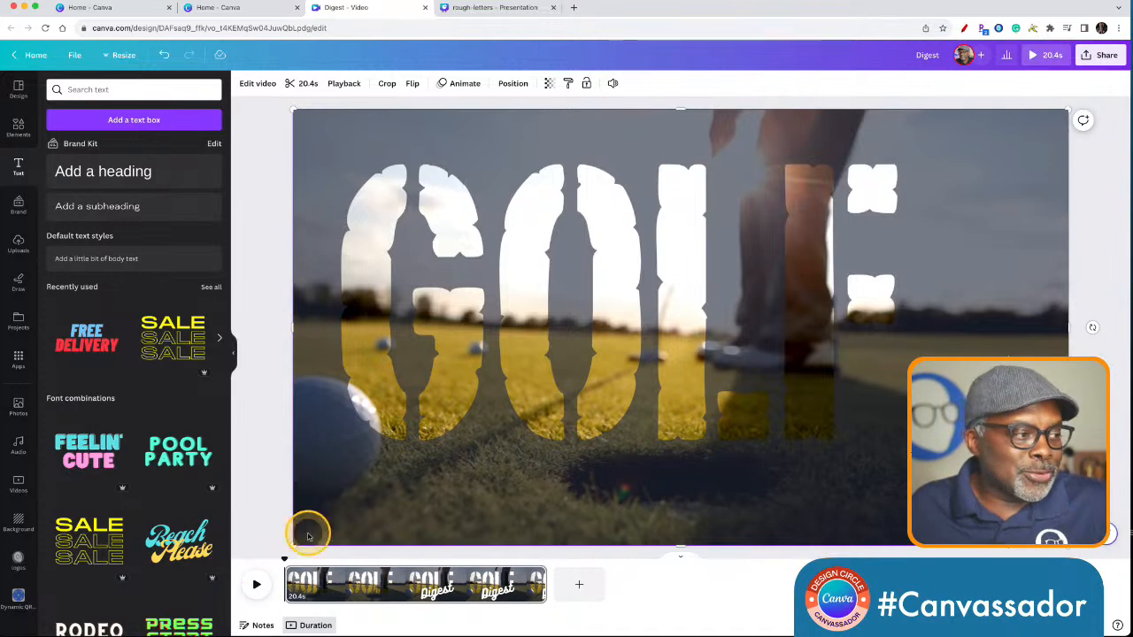
Play the page through from the start and preview the Digest heading's Tectonic text animation again
click(256, 585)
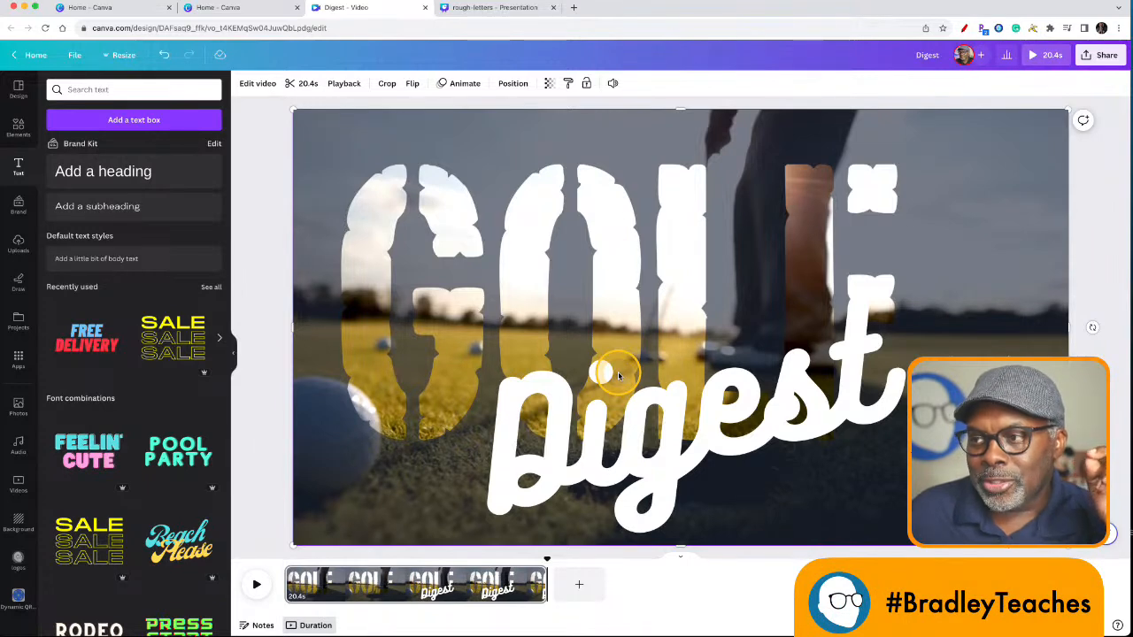
click(612, 314)
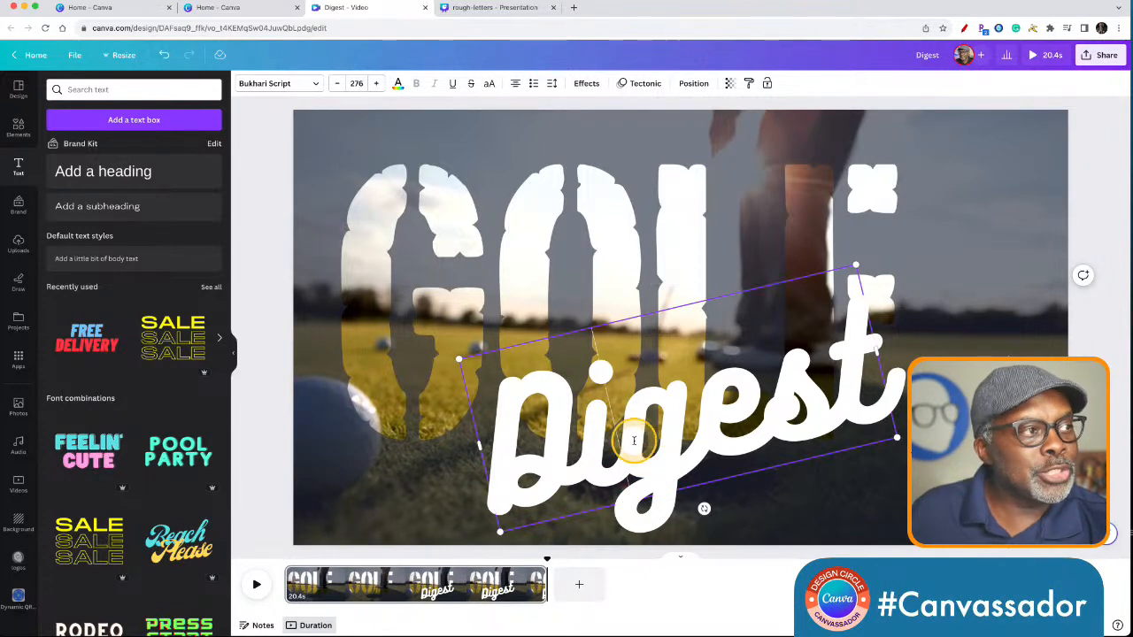
click(643, 87)
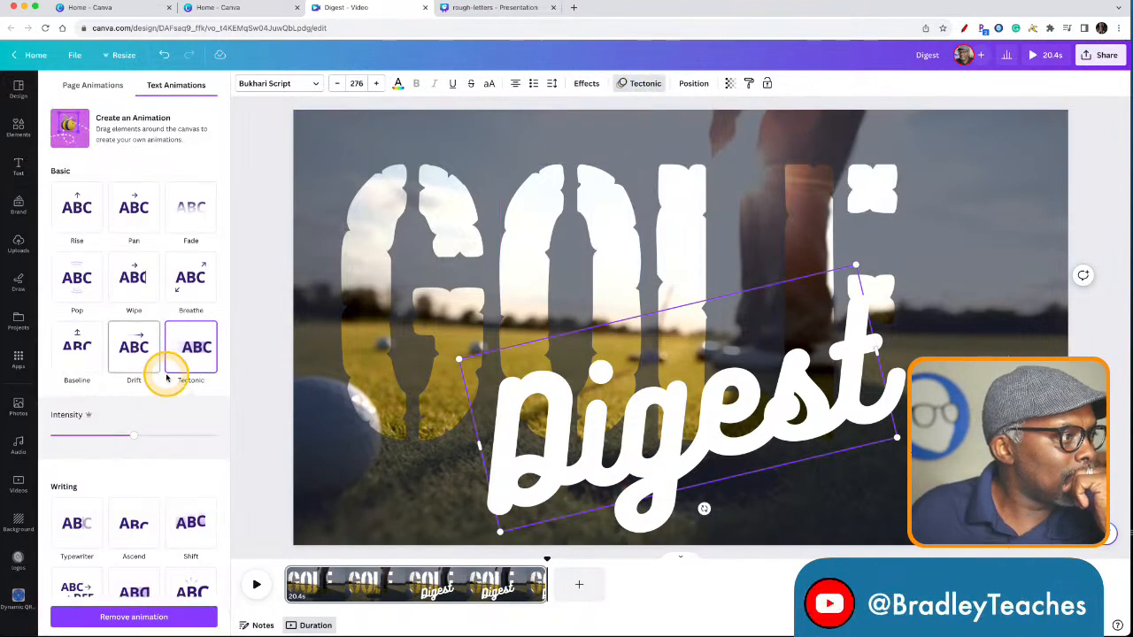
click(190, 359)
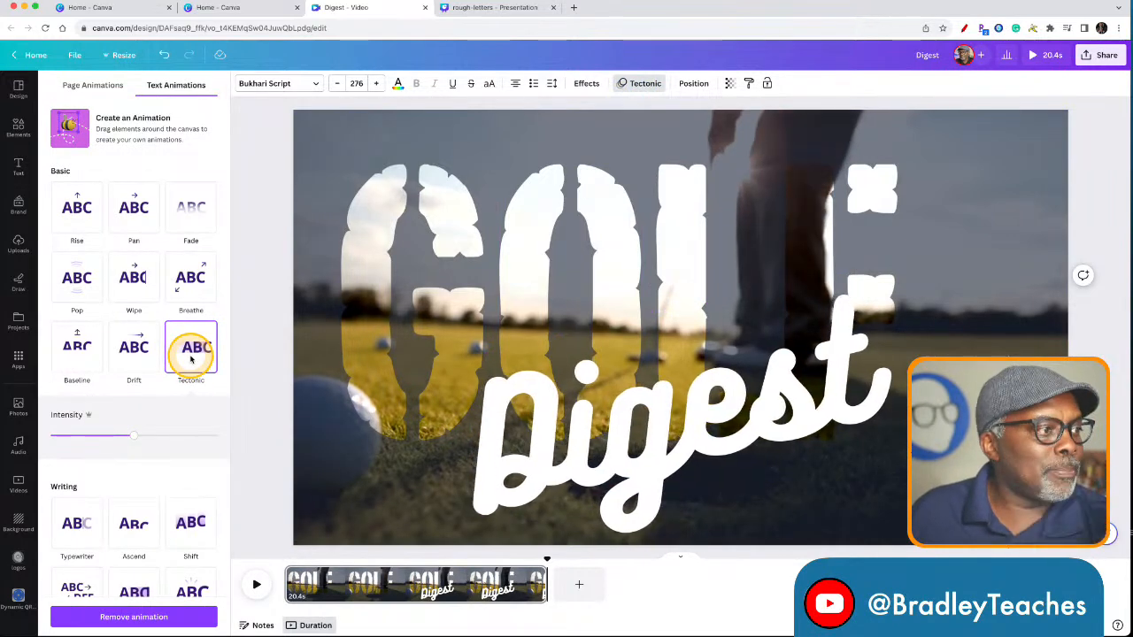
click(275, 339)
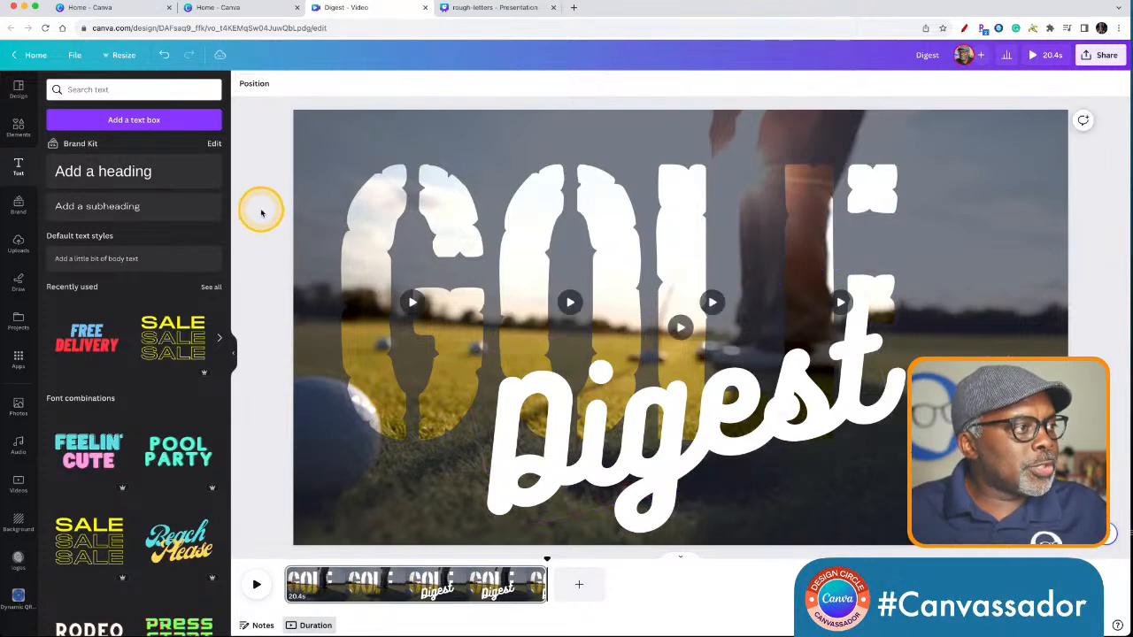
Delete the GOLF letter frames, the Digest heading and the background golf clip to clear the page
drag(257, 177, 894, 535)
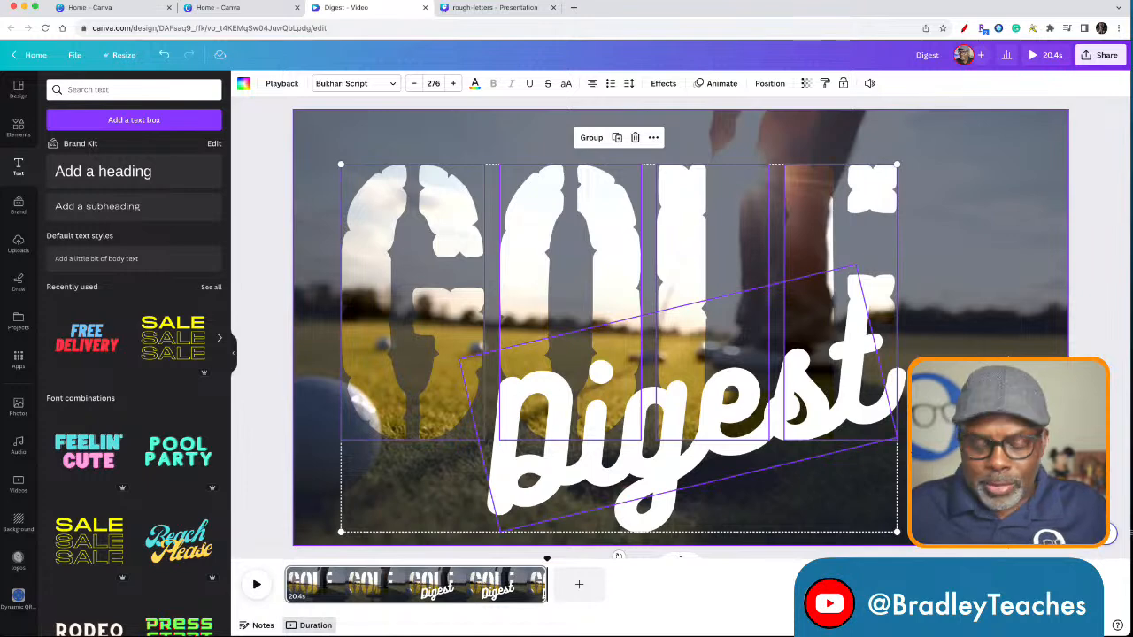
key(Delete)
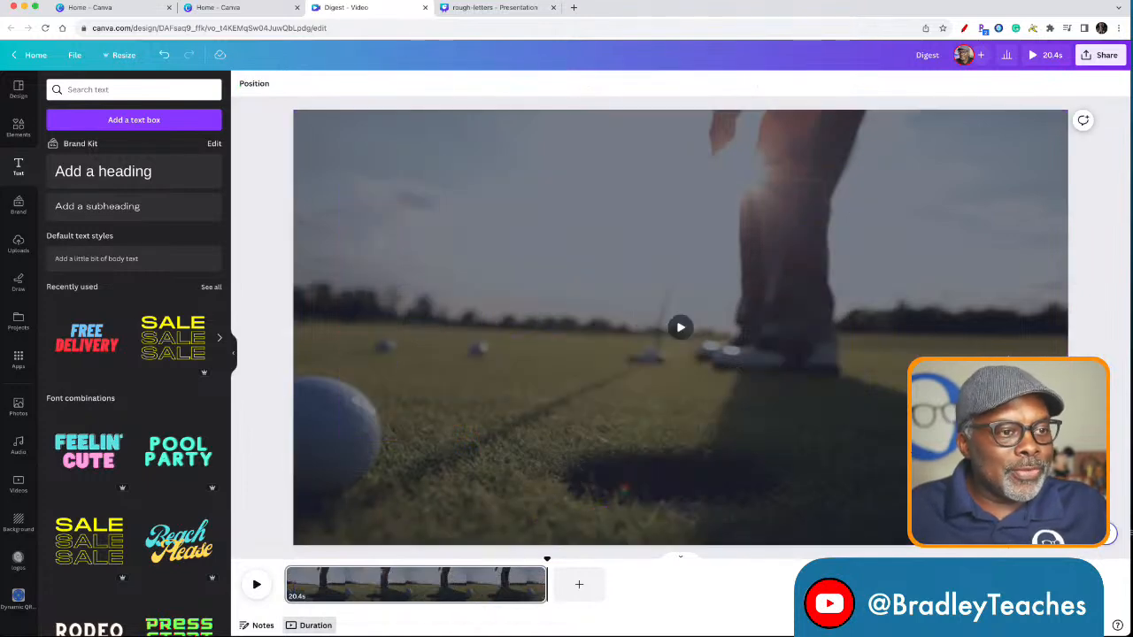
key(Delete)
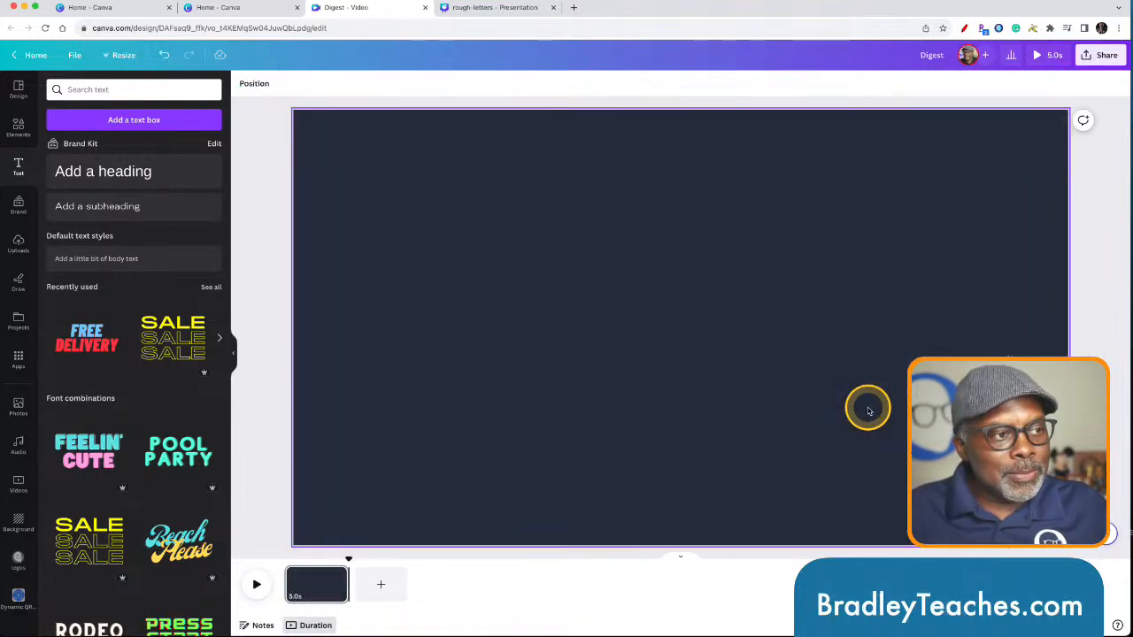
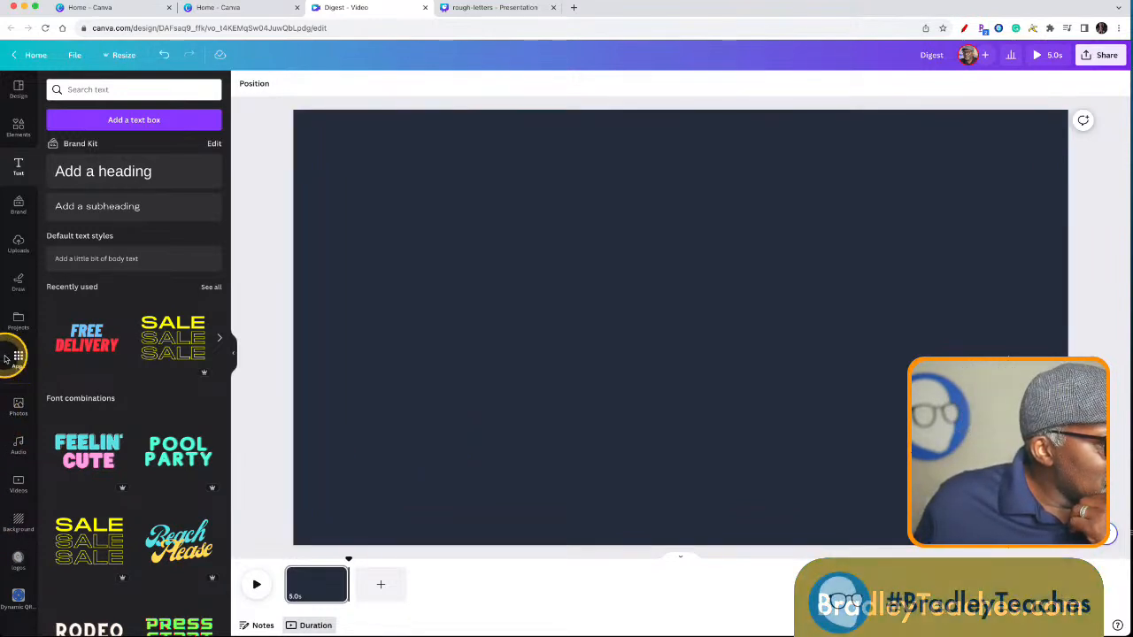
Place the uploaded cartoon head with the blue cap on the blank page, enlarge it and centre it
click(16, 245)
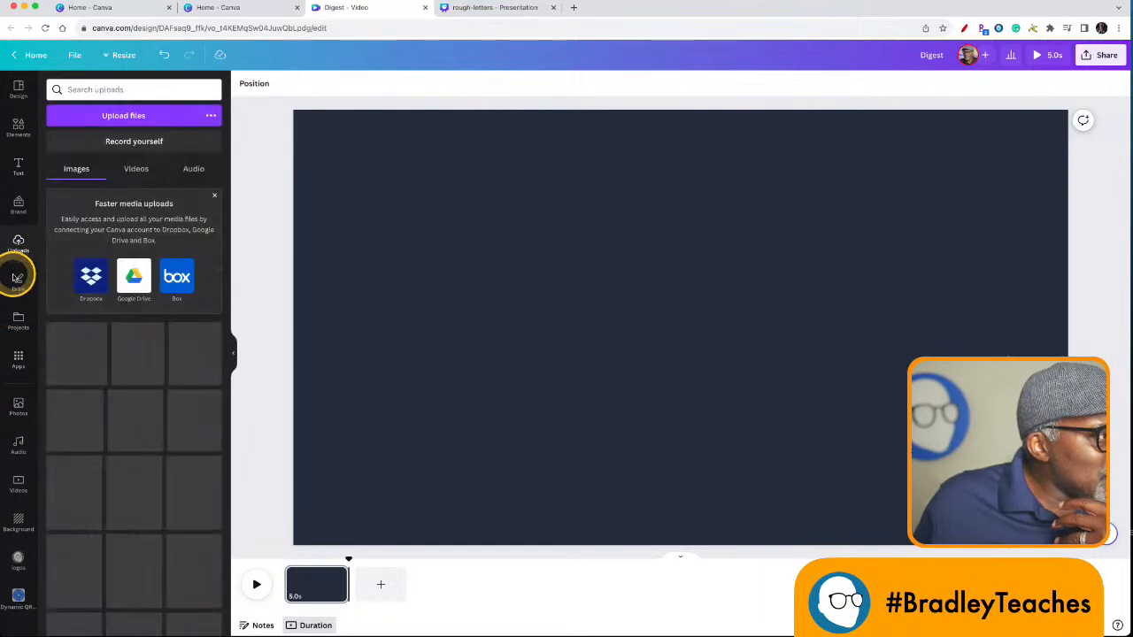
scroll(133, 407, down, 15)
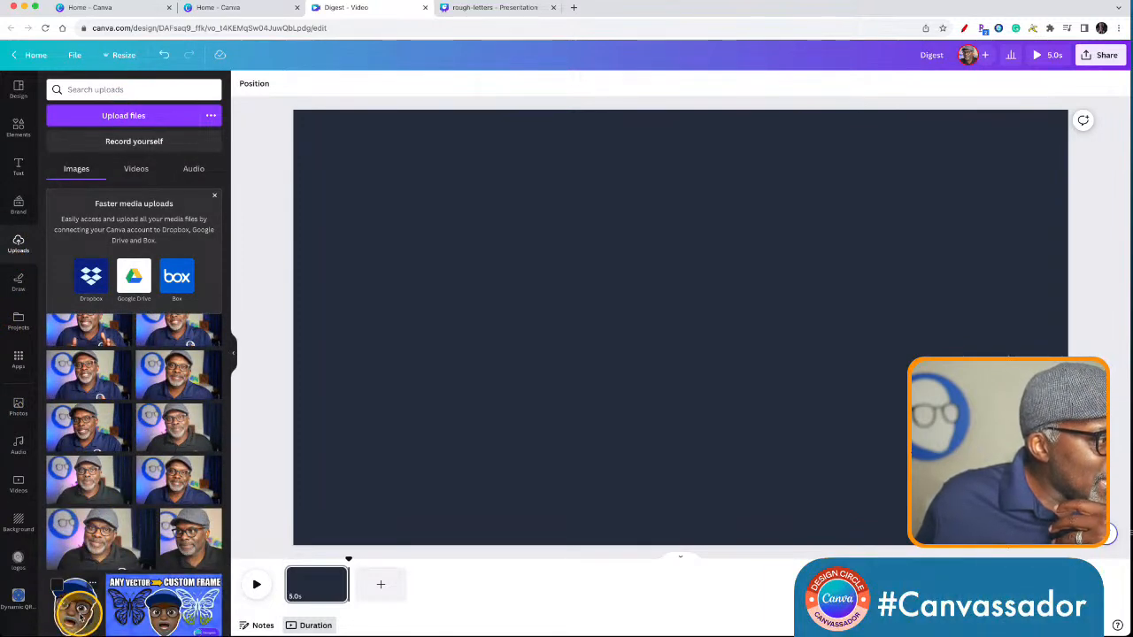
click(75, 606)
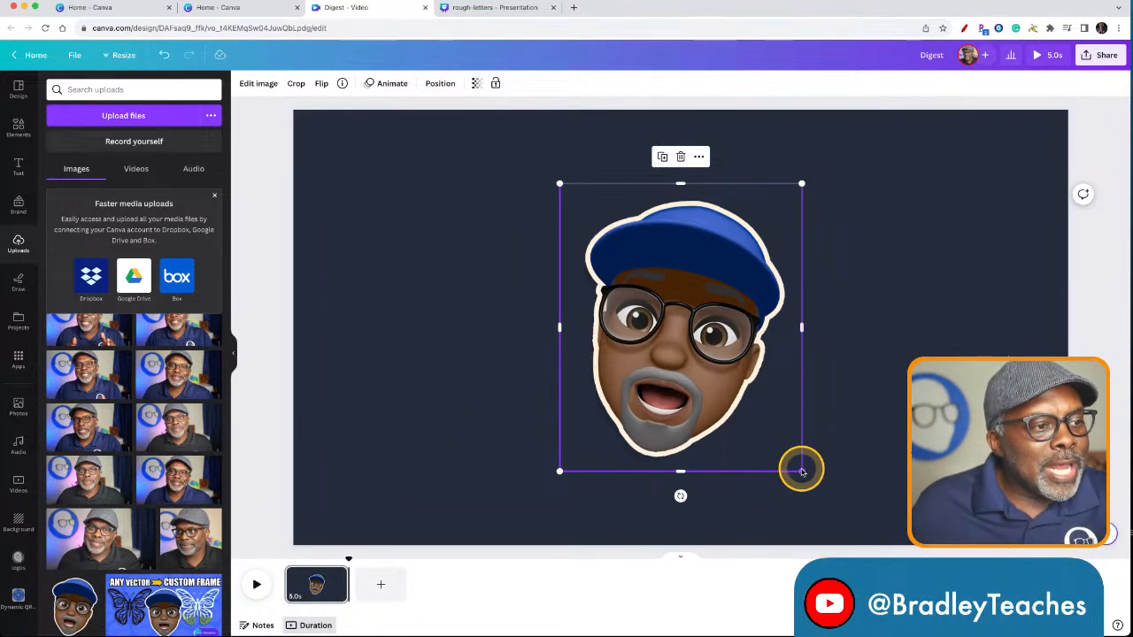
drag(801, 471, 841, 508)
drag(718, 413, 705, 394)
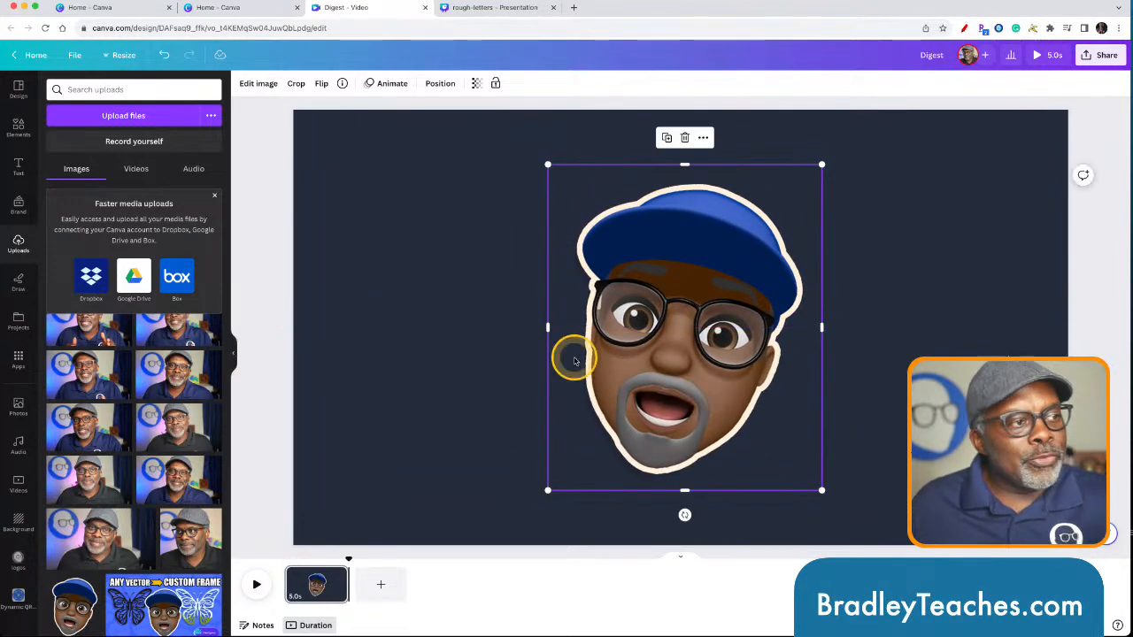
Look at the photo animations available for the cartoon head, and delete the image from the page
click(457, 321)
click(620, 339)
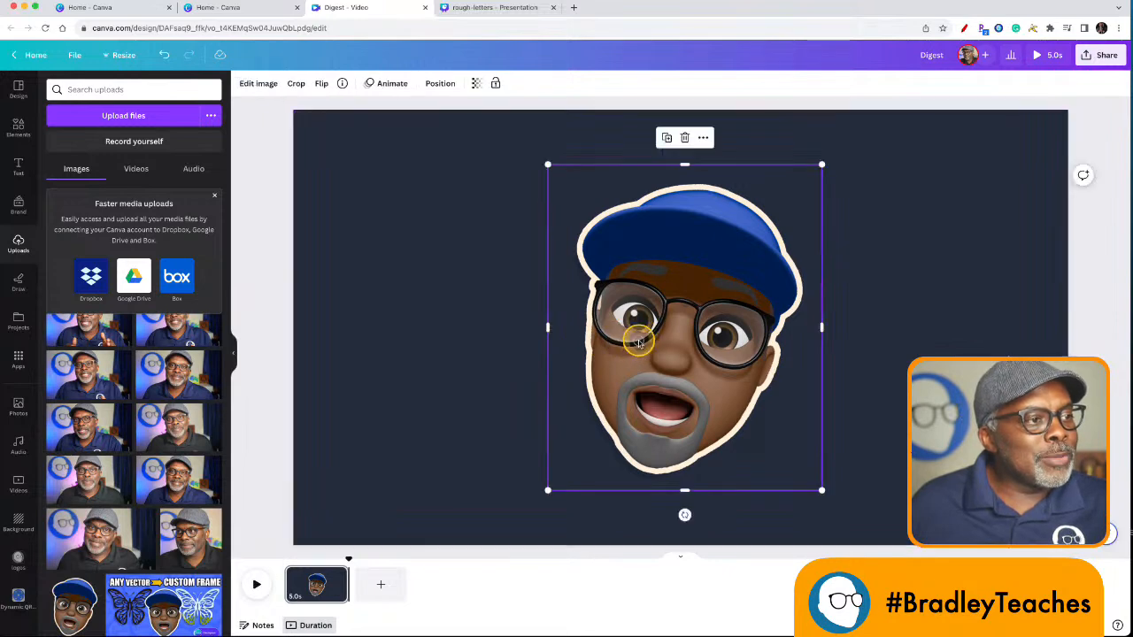
click(394, 86)
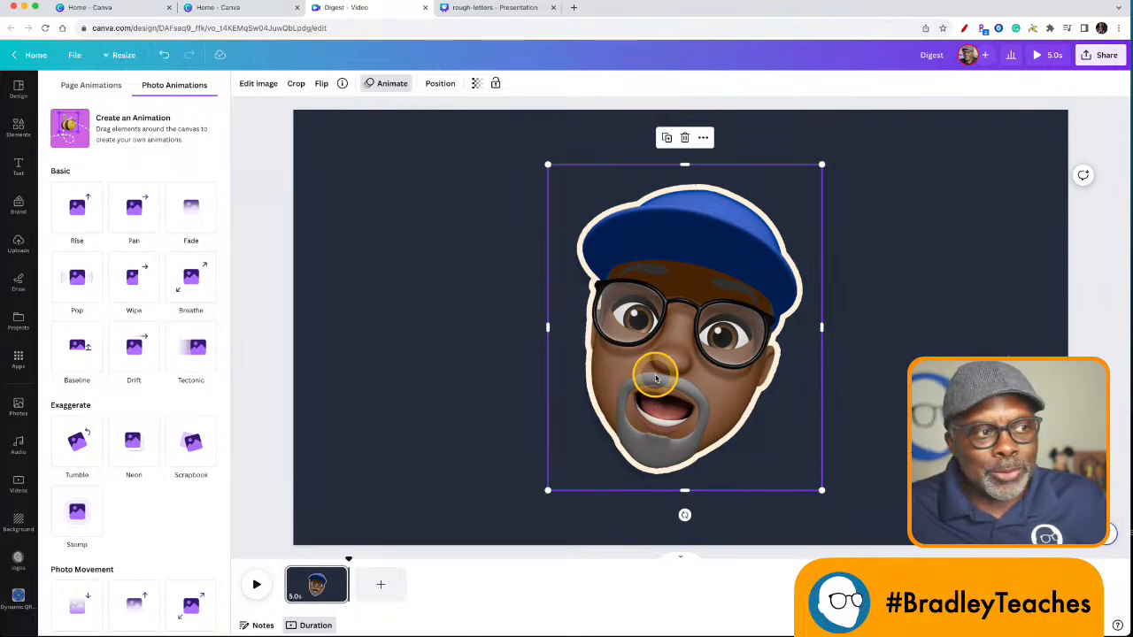
key(Delete)
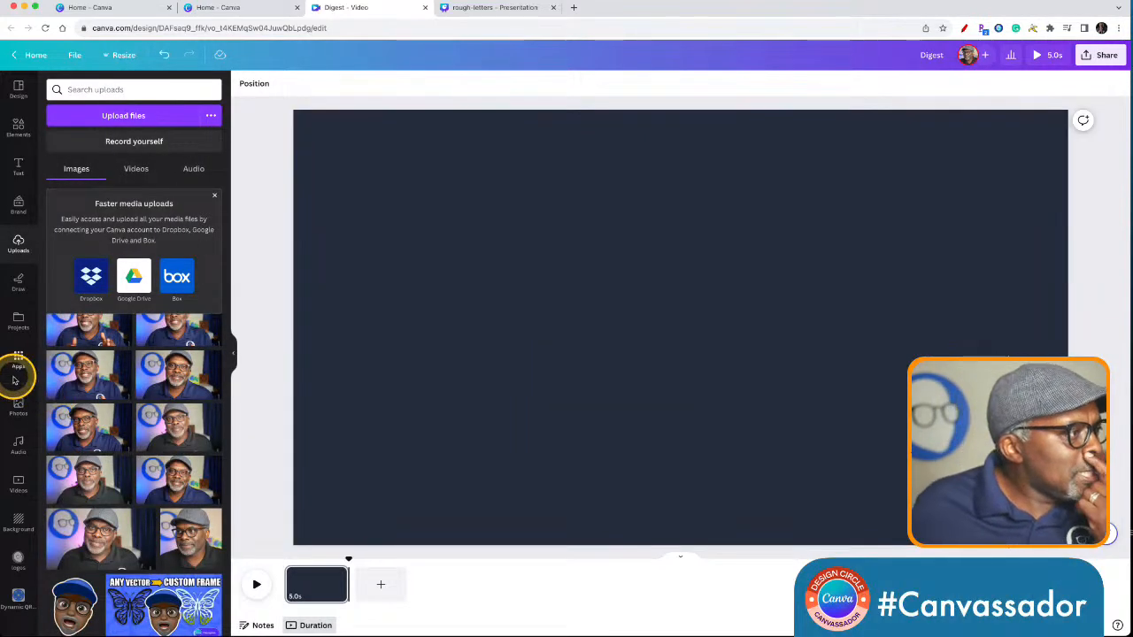
Search the stock videos for "solar panel"
click(18, 482)
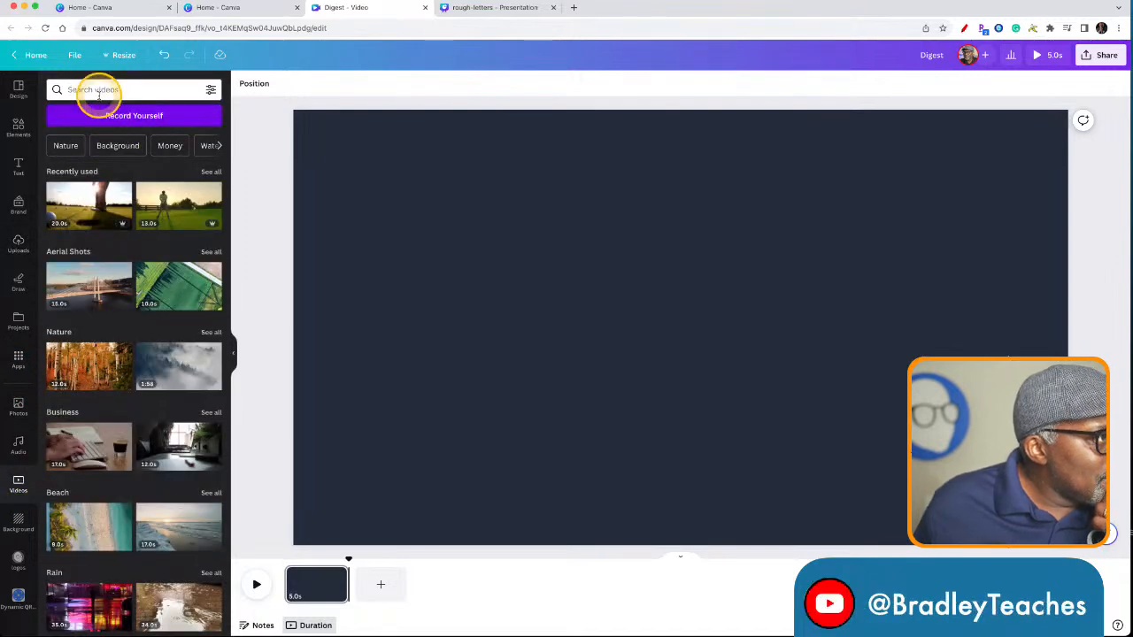
click(95, 90)
text(solar)
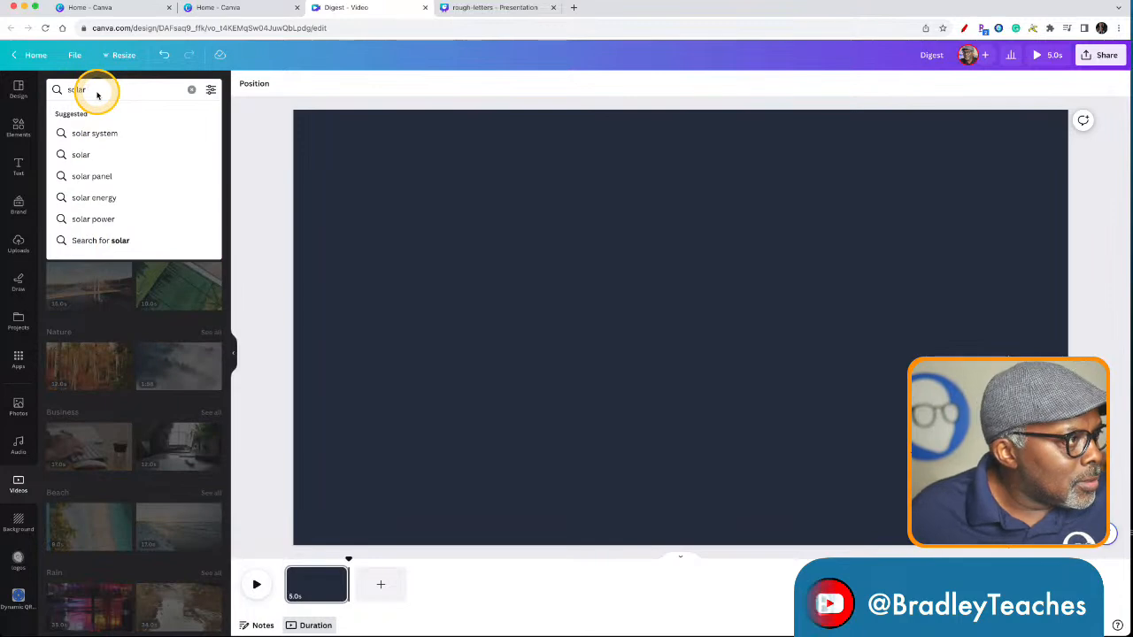
click(88, 176)
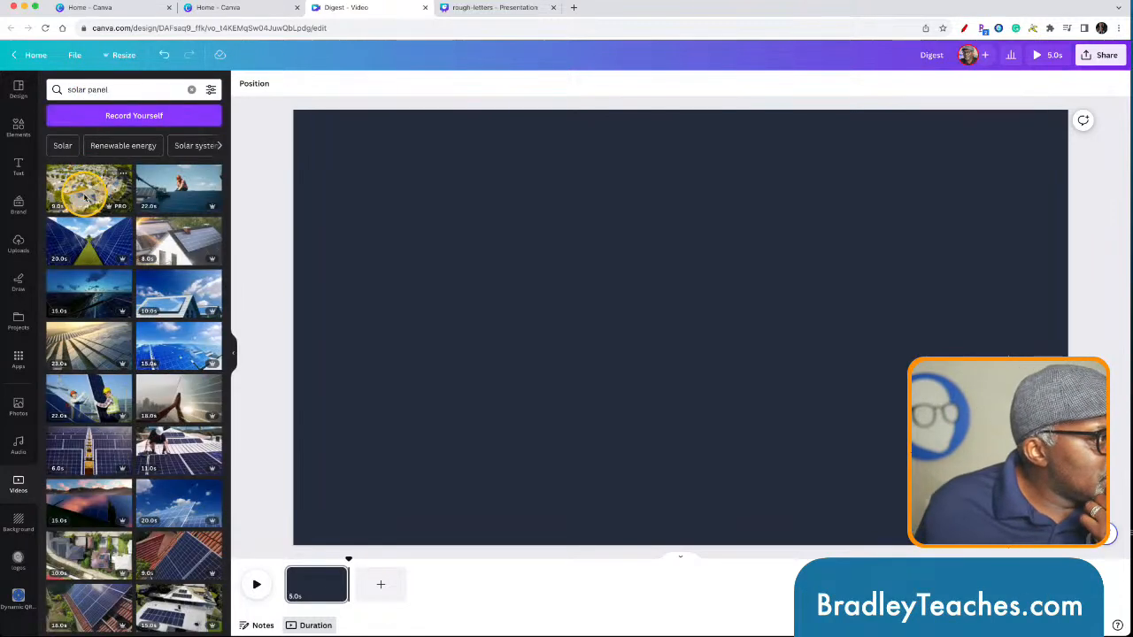
Try the 15-second solar farm, 6-second panel rows and 10-second blue-sky rooftop clips on the page
click(92, 292)
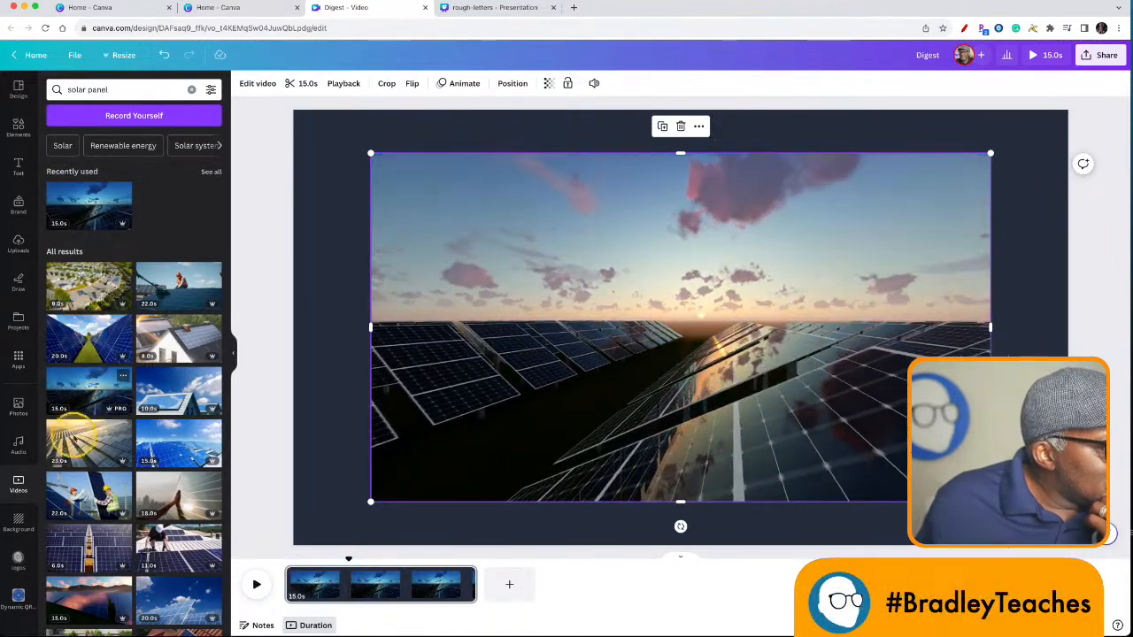
click(88, 546)
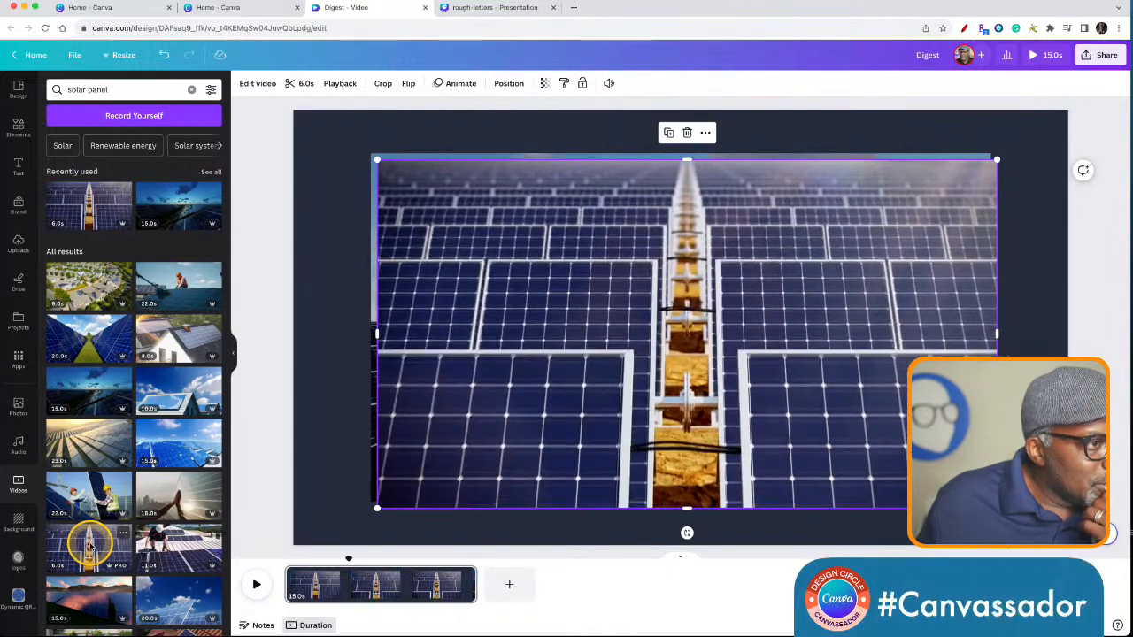
key(super+z)
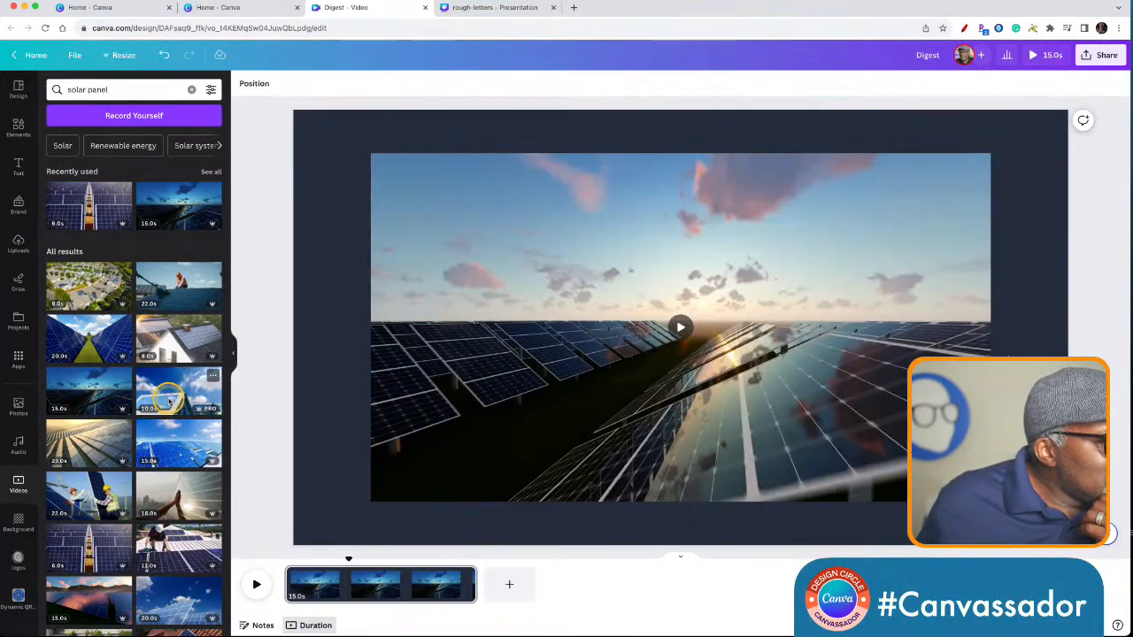
click(169, 401)
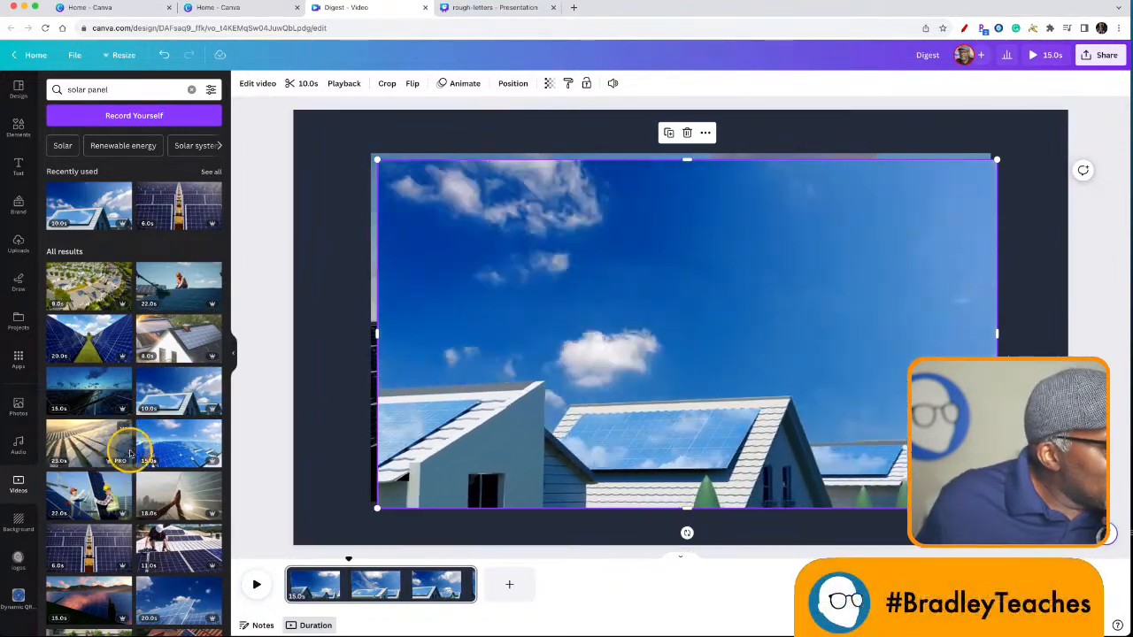
Add the 8-second clip of white houses with rooftop solar panels and delete the other clips beneath it
click(176, 347)
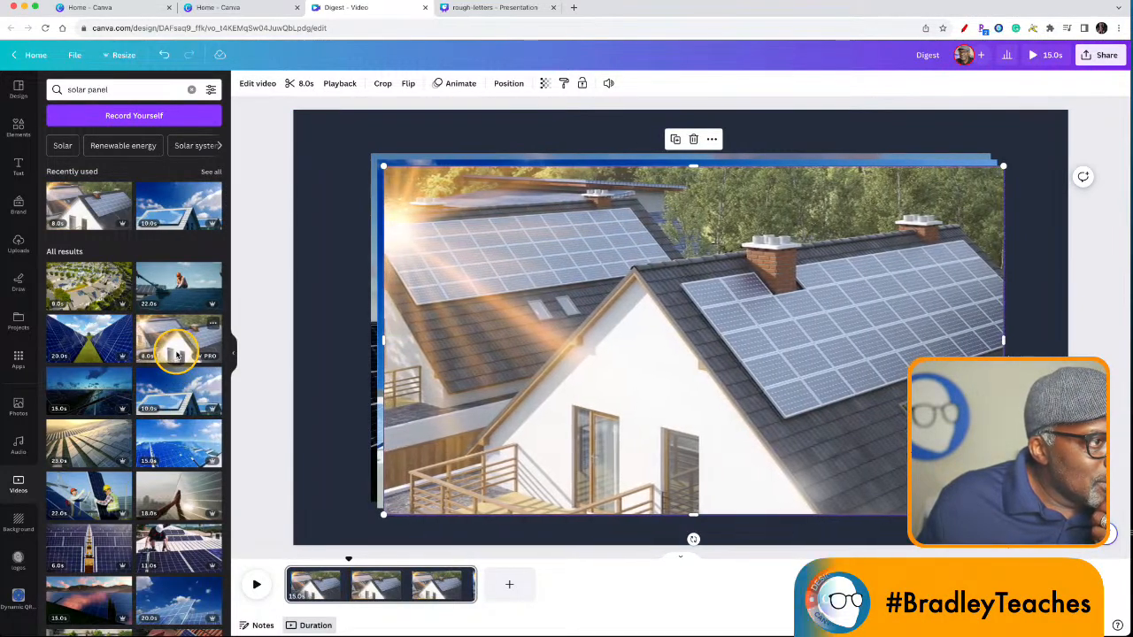
drag(680, 402, 853, 397)
drag(324, 239, 435, 378)
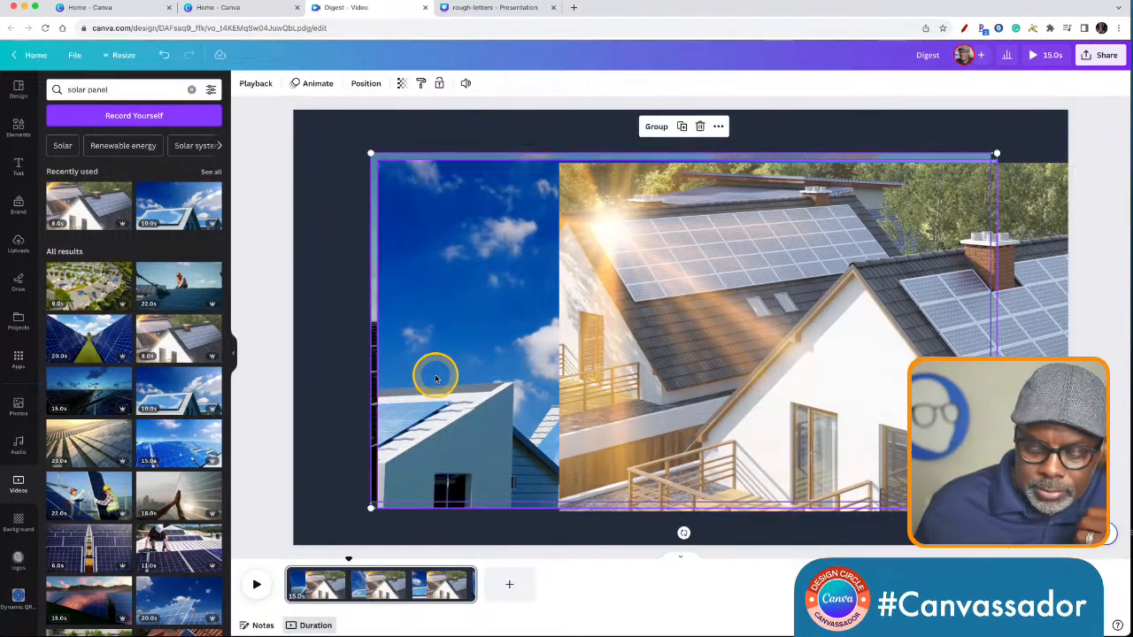
key(Delete)
Align the rooftop clip with the page's upper-left corner, scale it to fill the page, and show its final frame
drag(713, 383, 445, 331)
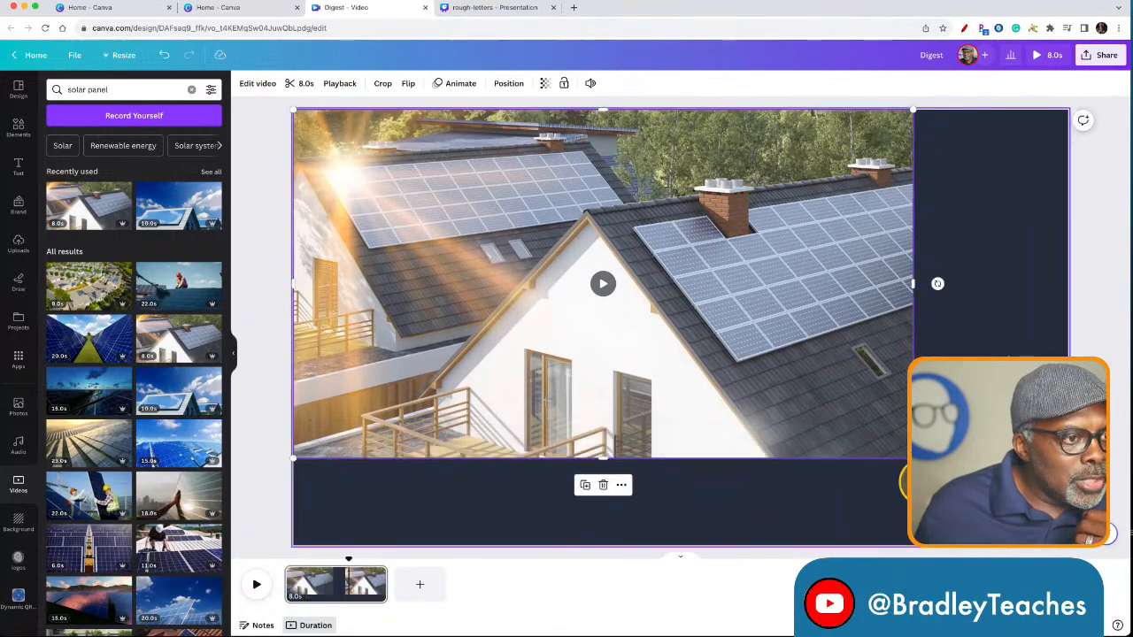
drag(911, 459, 1068, 547)
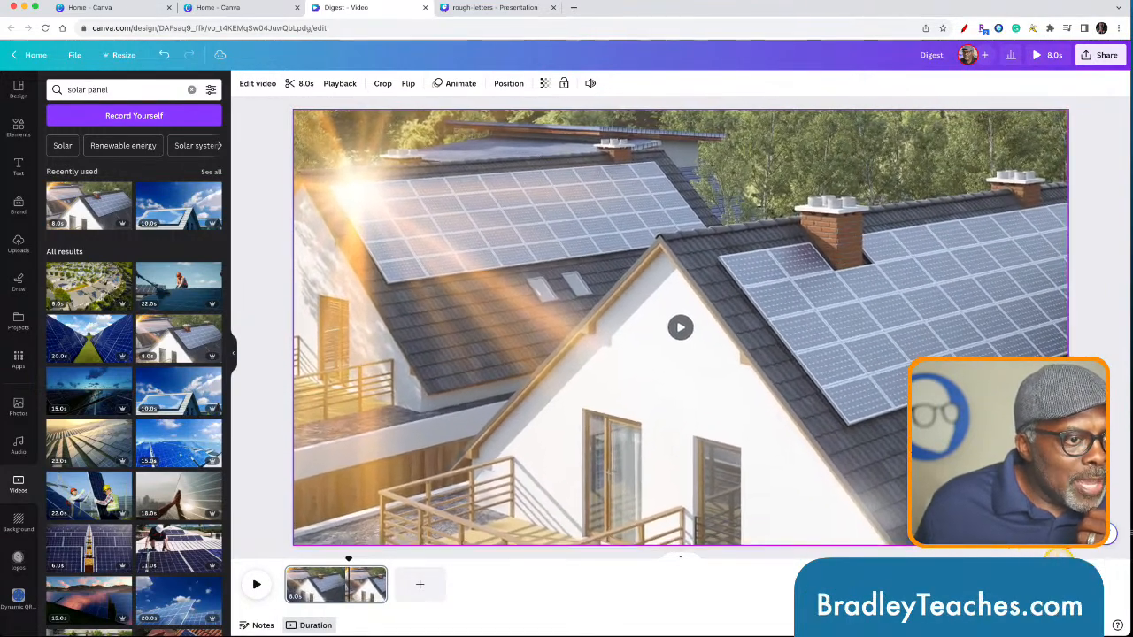
click(382, 590)
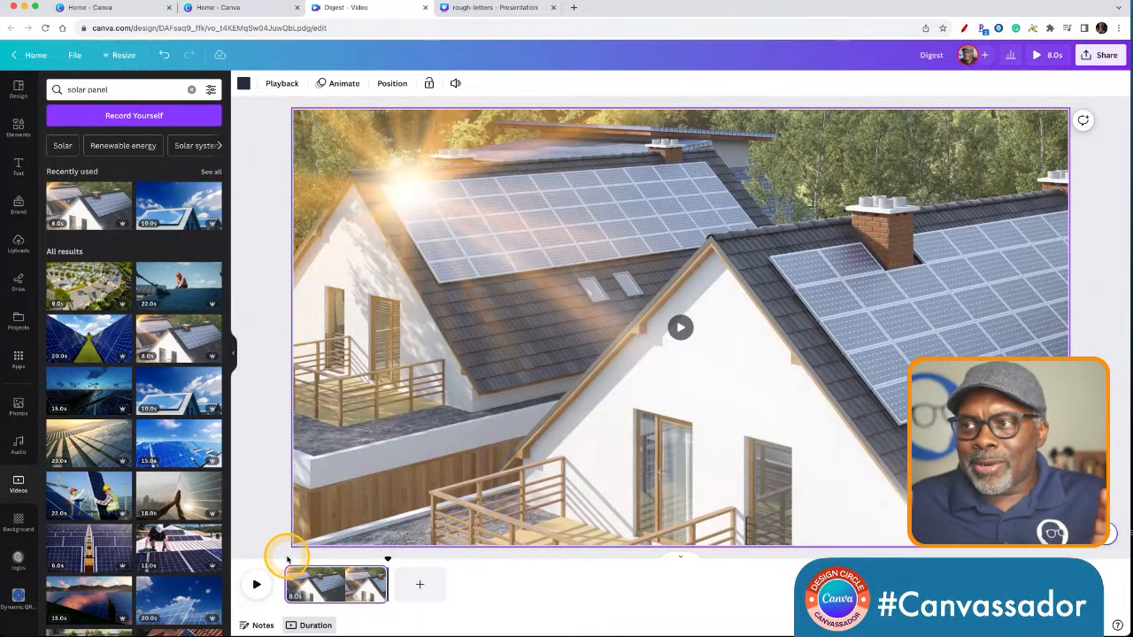
click(247, 433)
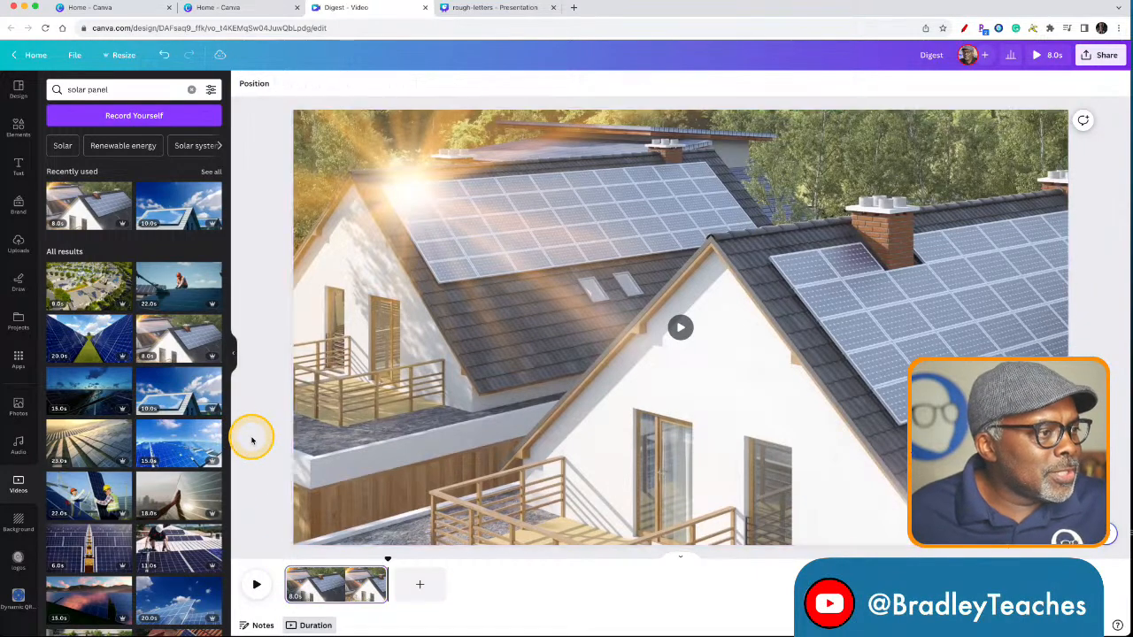
Add a heading over the video reading "THANKS FOR WATCHING!"
click(18, 165)
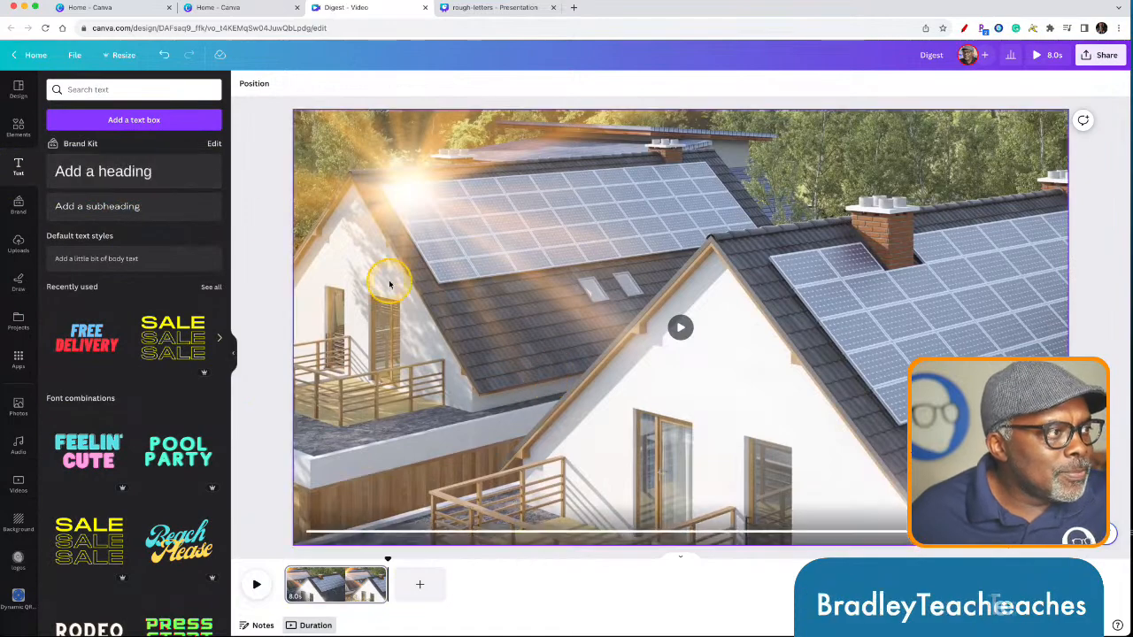
click(146, 173)
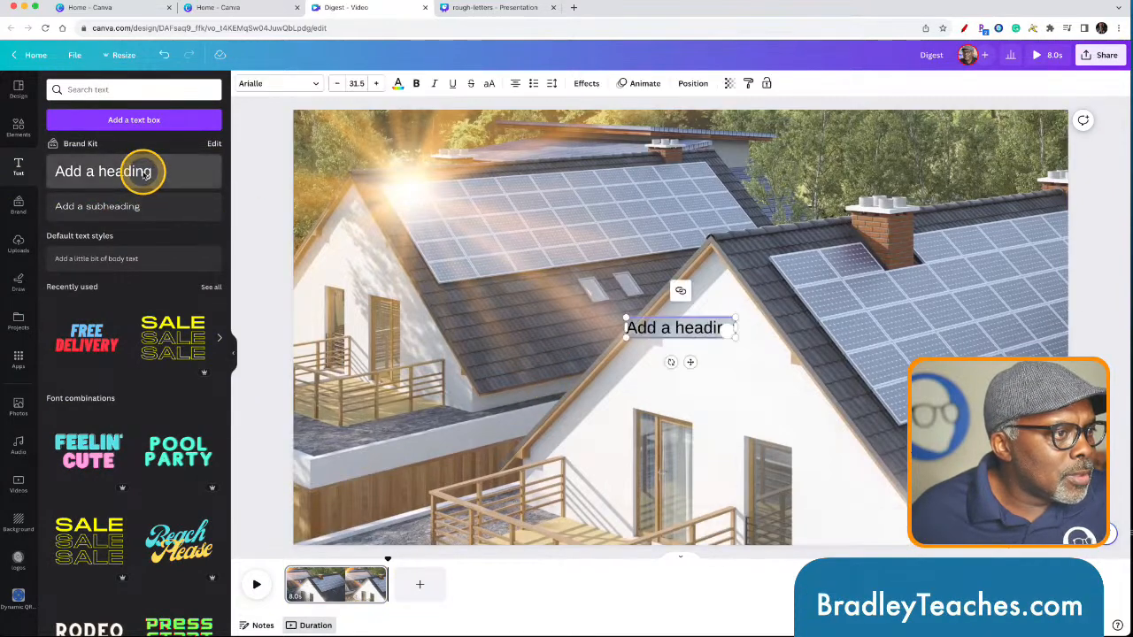
double_click(662, 328)
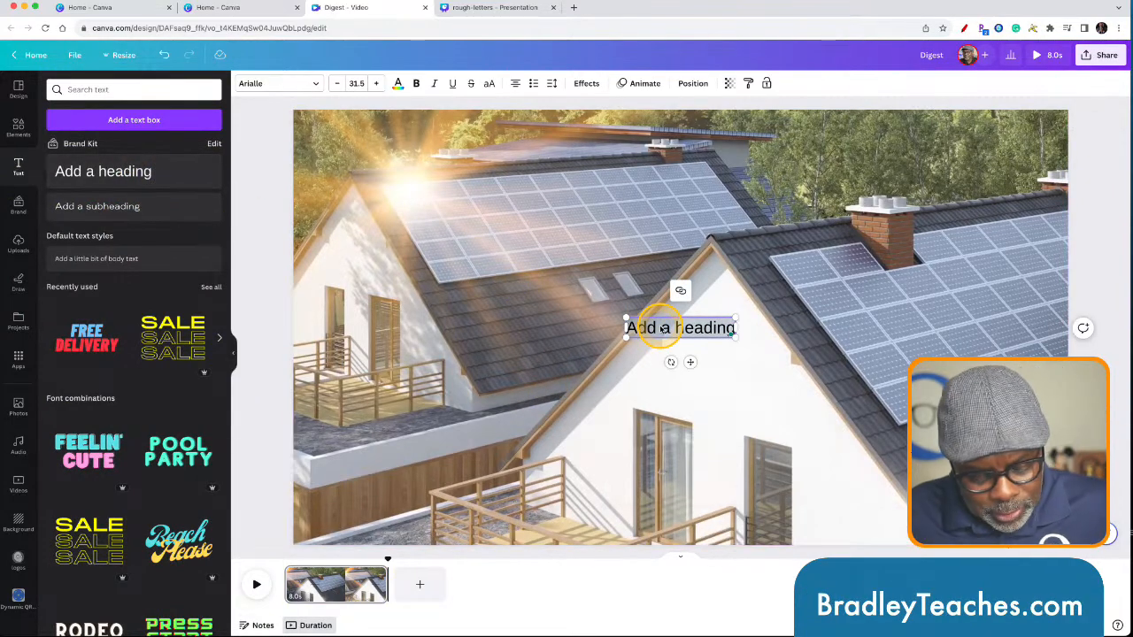
text(THANKS)
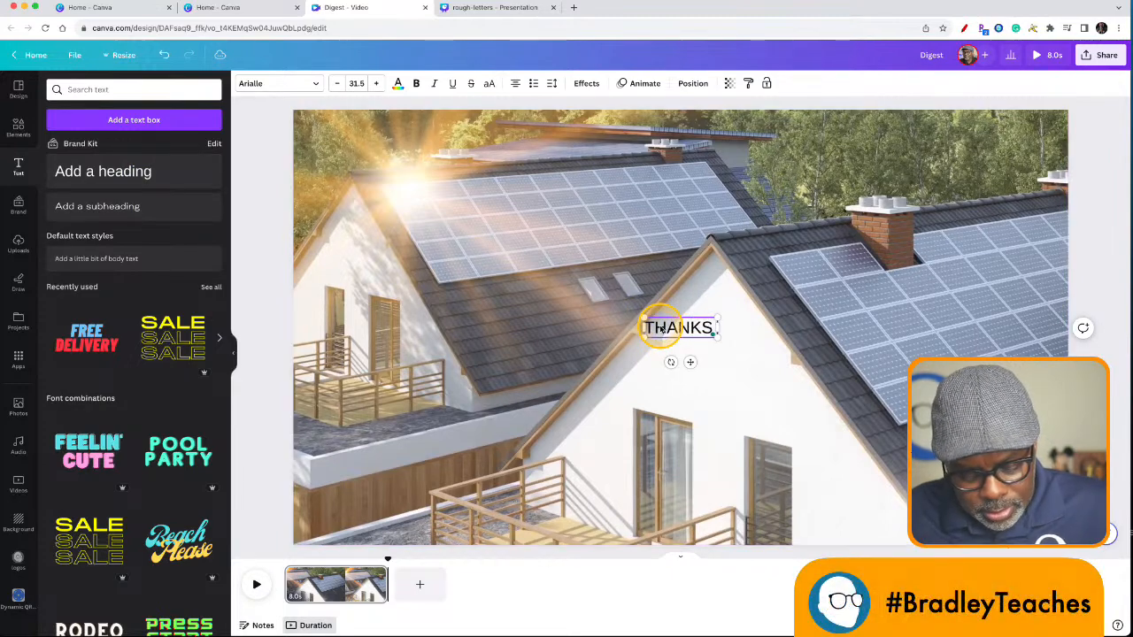
text( FOR WATCHING!)
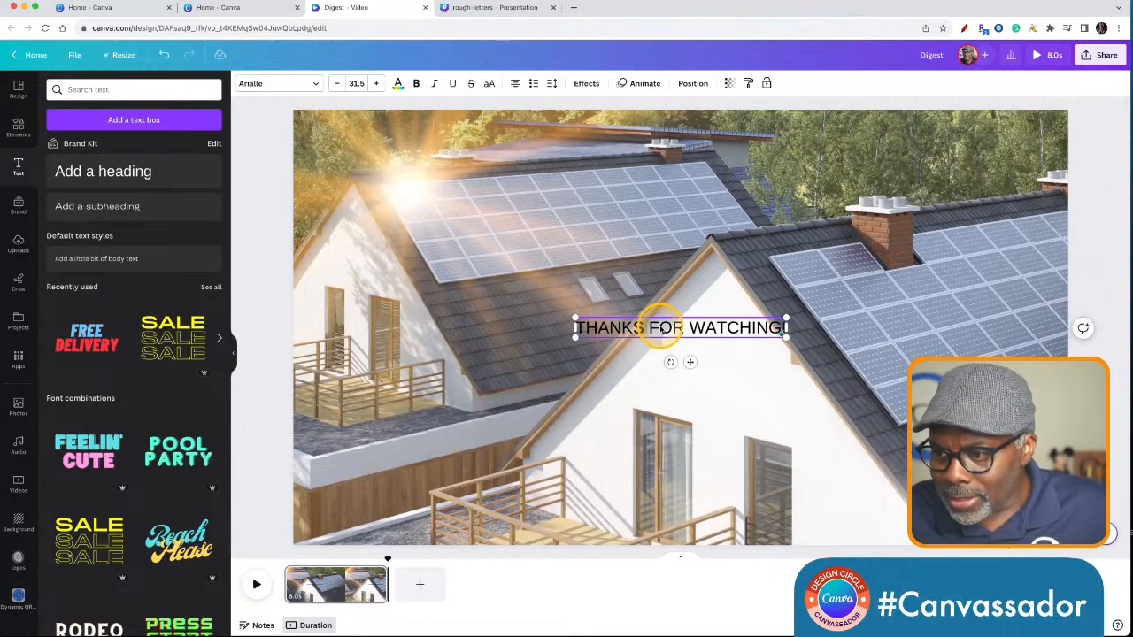
Change the whole heading's font to Architype Aubette
triple_click(687, 325)
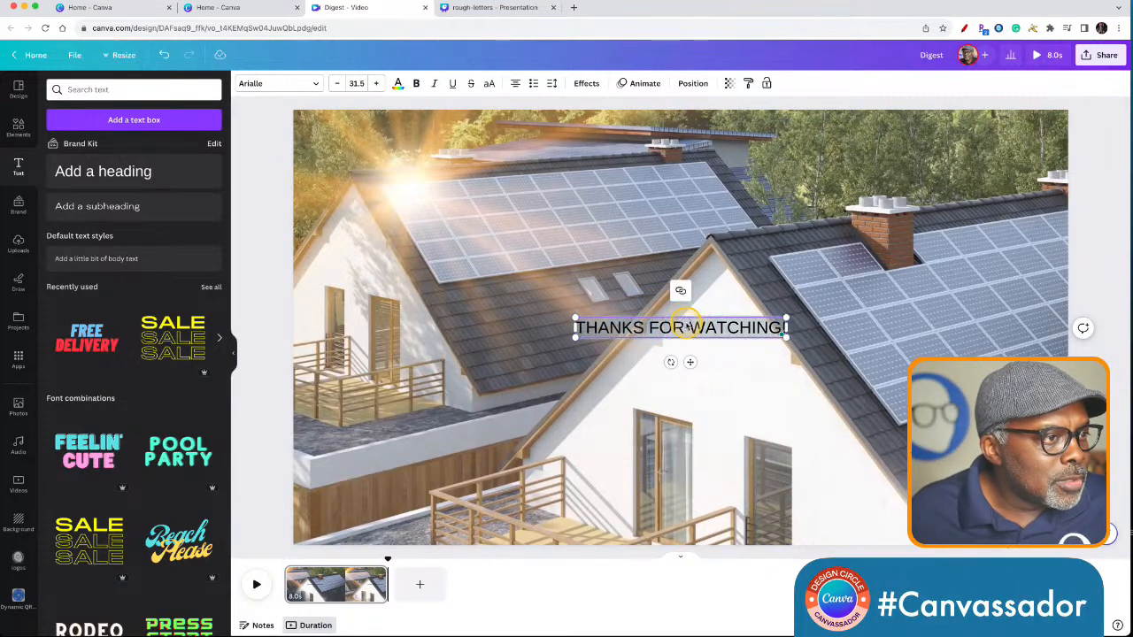
click(285, 83)
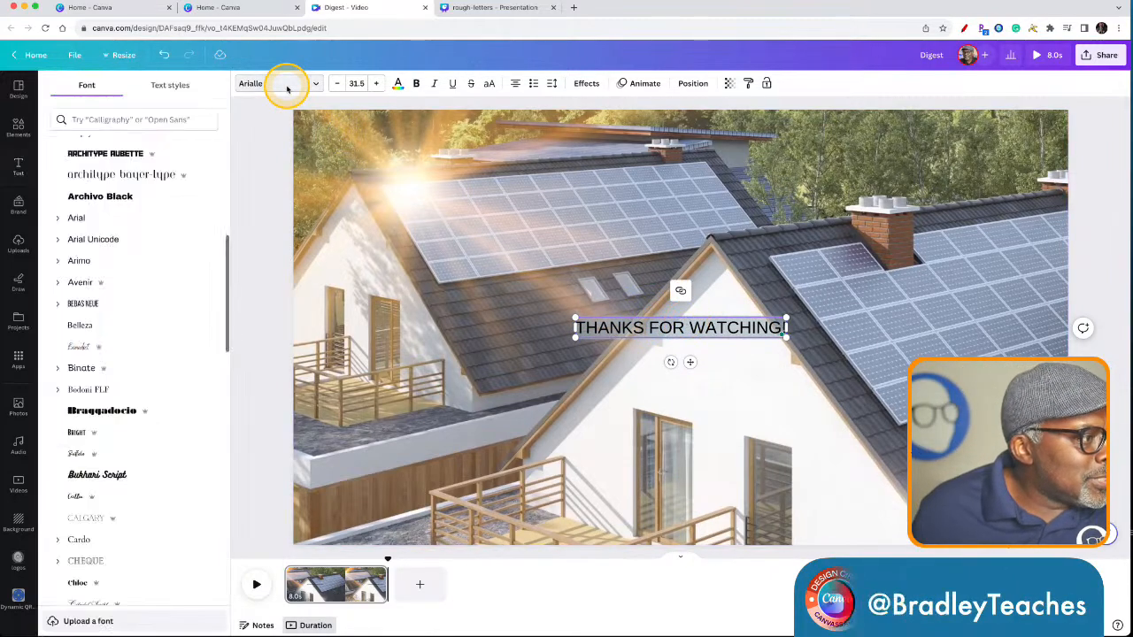
click(92, 154)
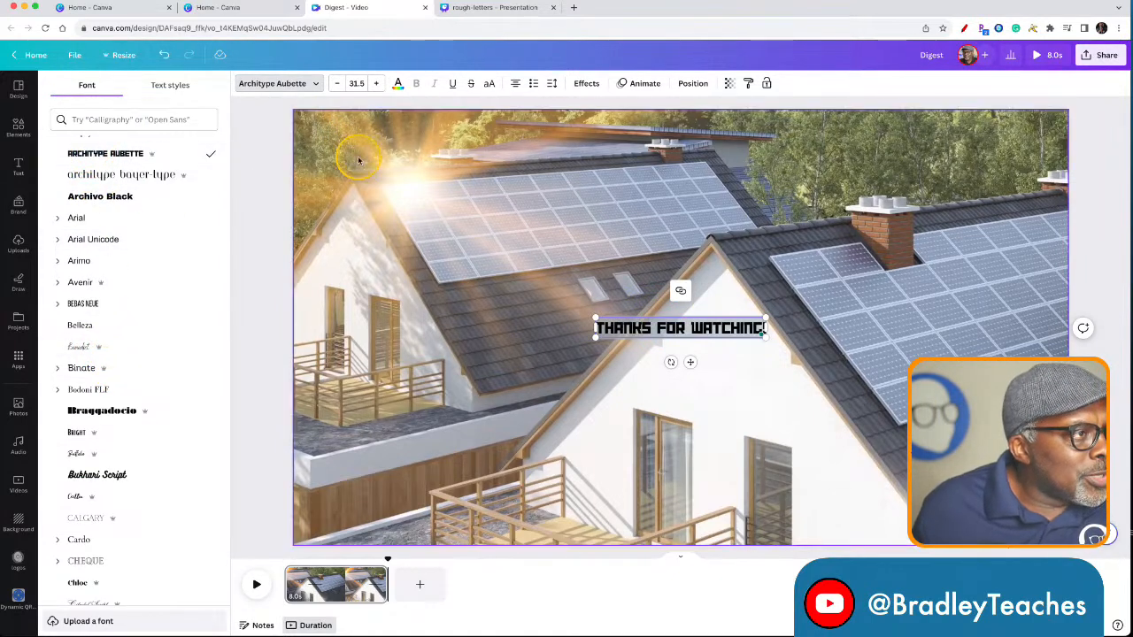
Set the heading's font size to 150
click(353, 84)
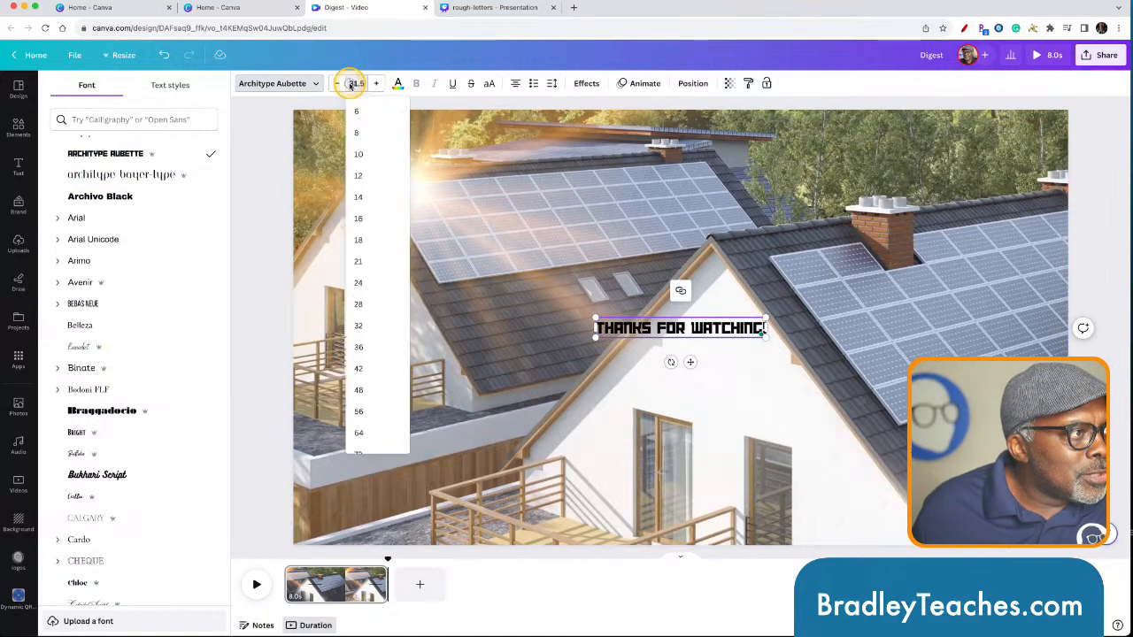
click(352, 85)
click(352, 85)
click(353, 85)
click(352, 86)
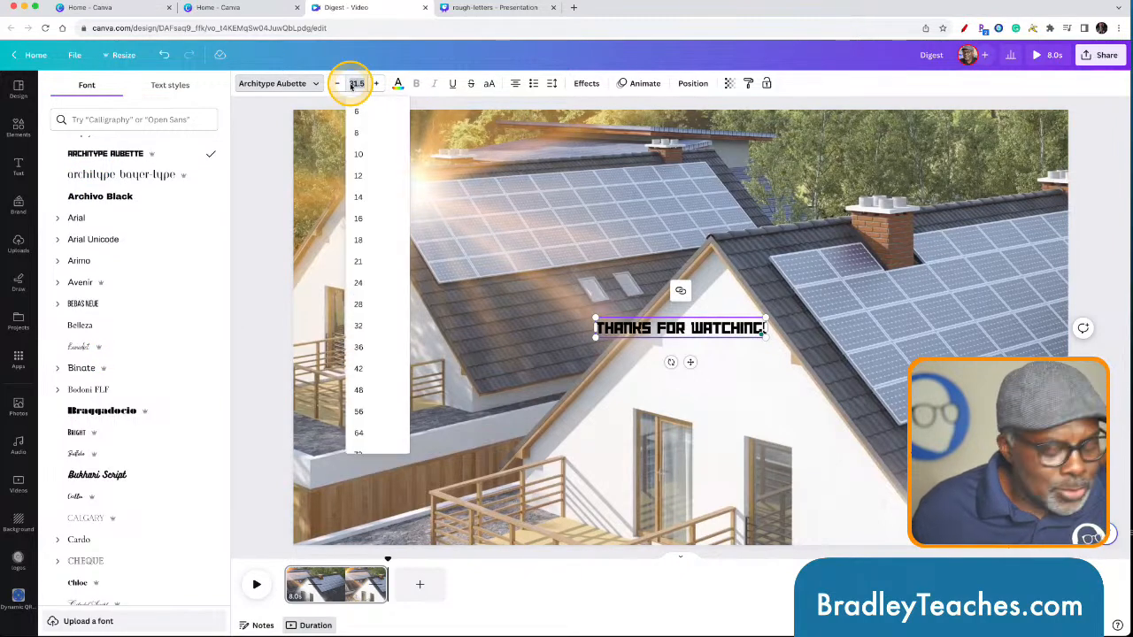
text(150)
key(Return)
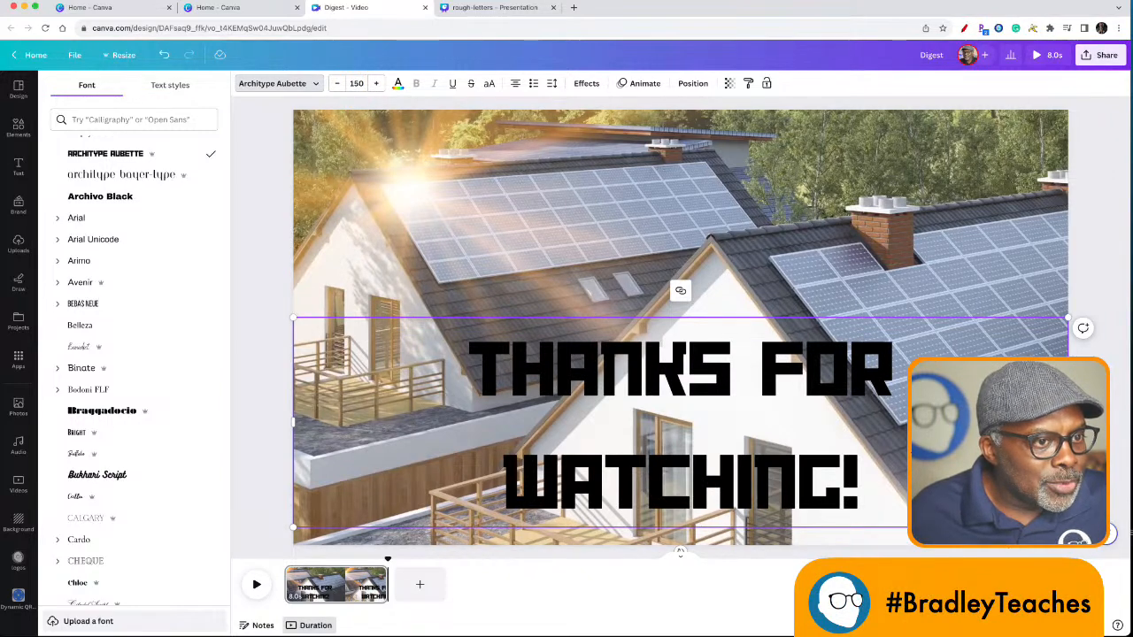
Move the heading into the upper half of the video frame
click(806, 382)
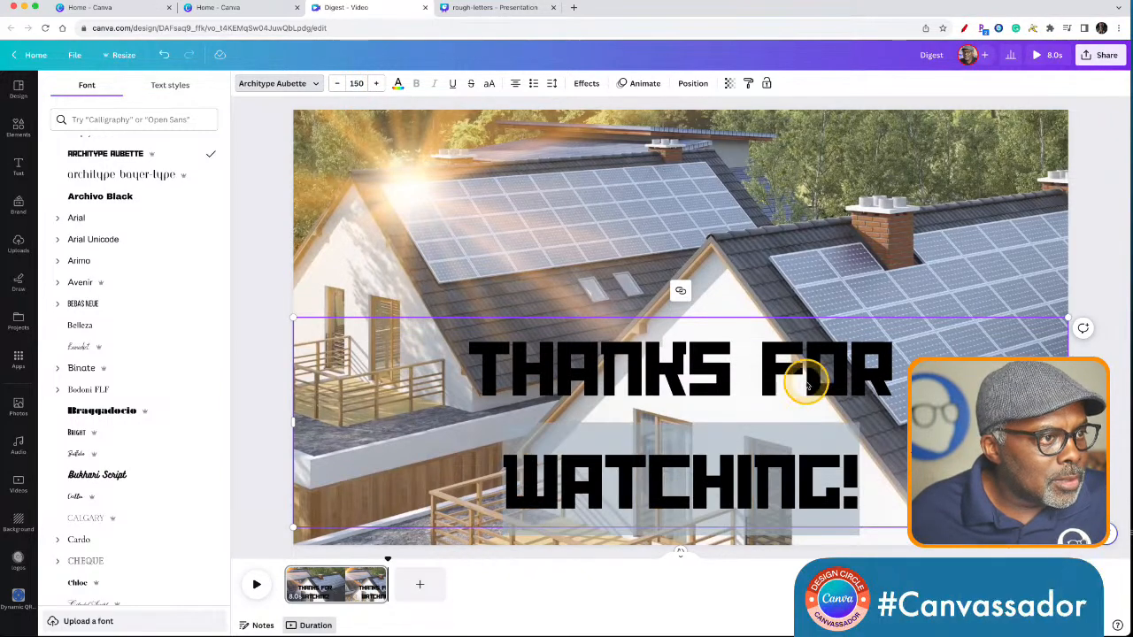
click(678, 301)
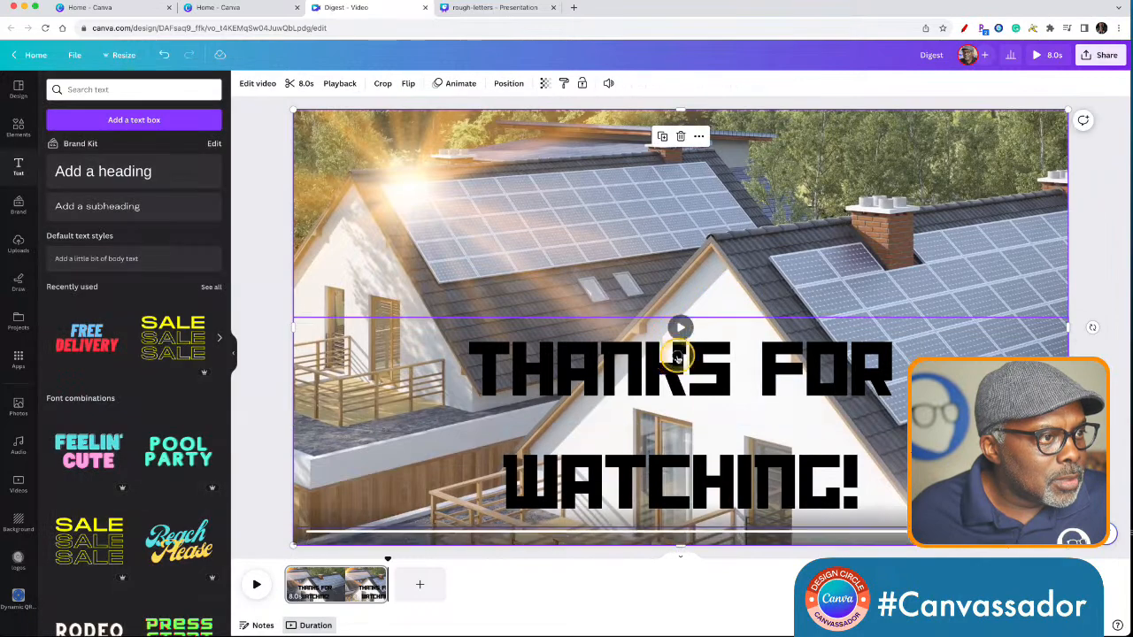
click(661, 376)
drag(661, 376, 663, 186)
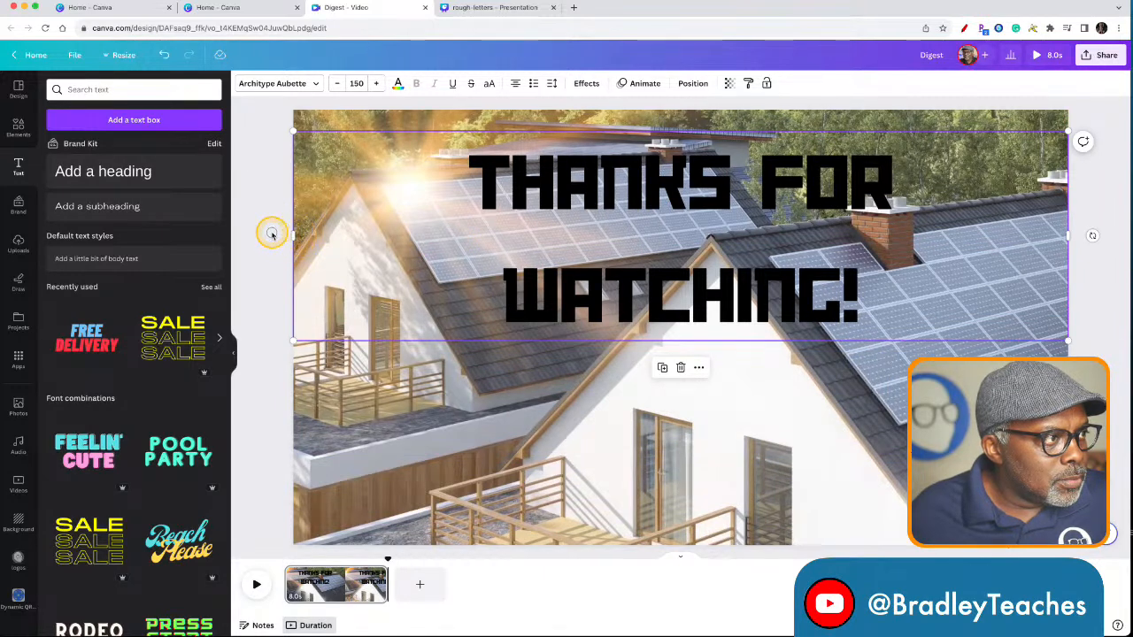
drag(297, 237, 298, 239)
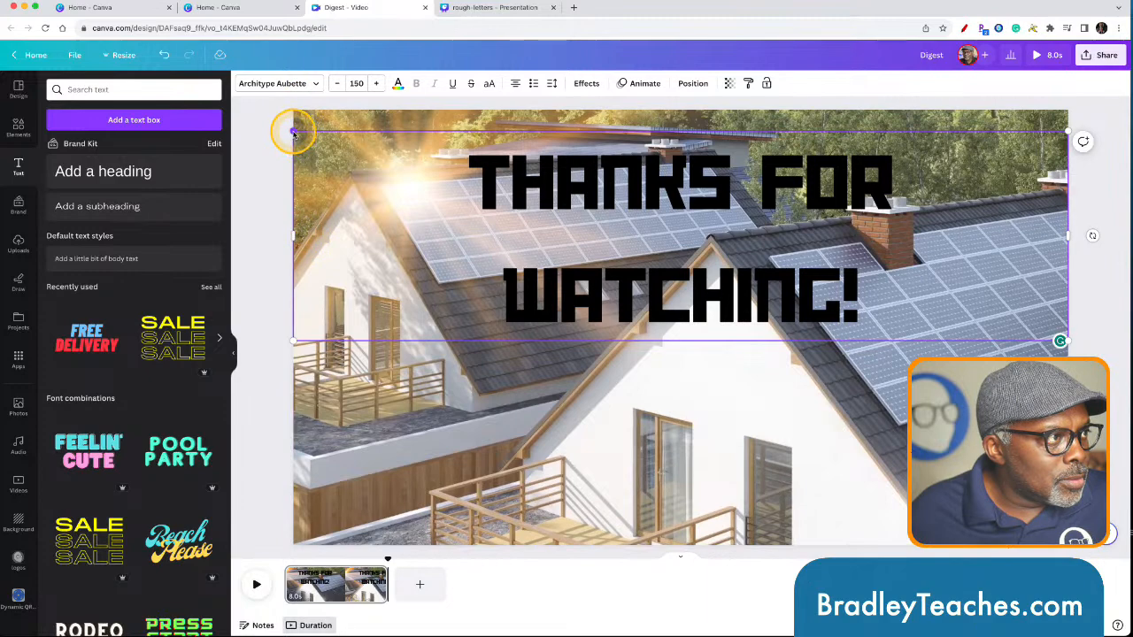
Scale down the heading, widen its text box until the text fits on one line, and move it along the video frame's upper edge
drag(294, 131, 346, 145)
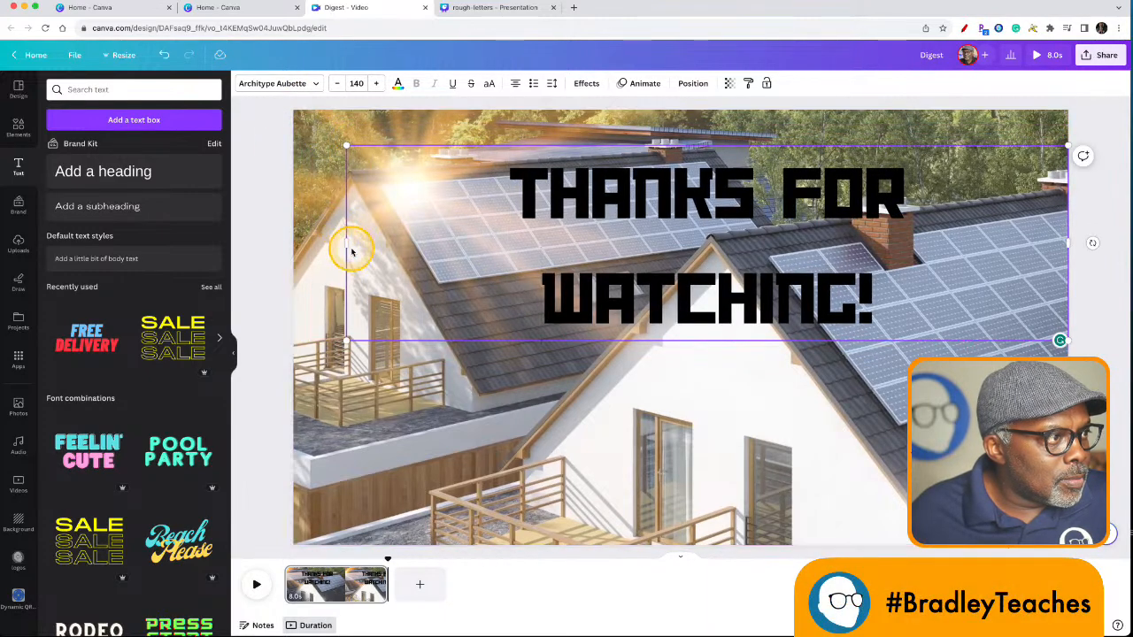
drag(331, 242, 285, 231)
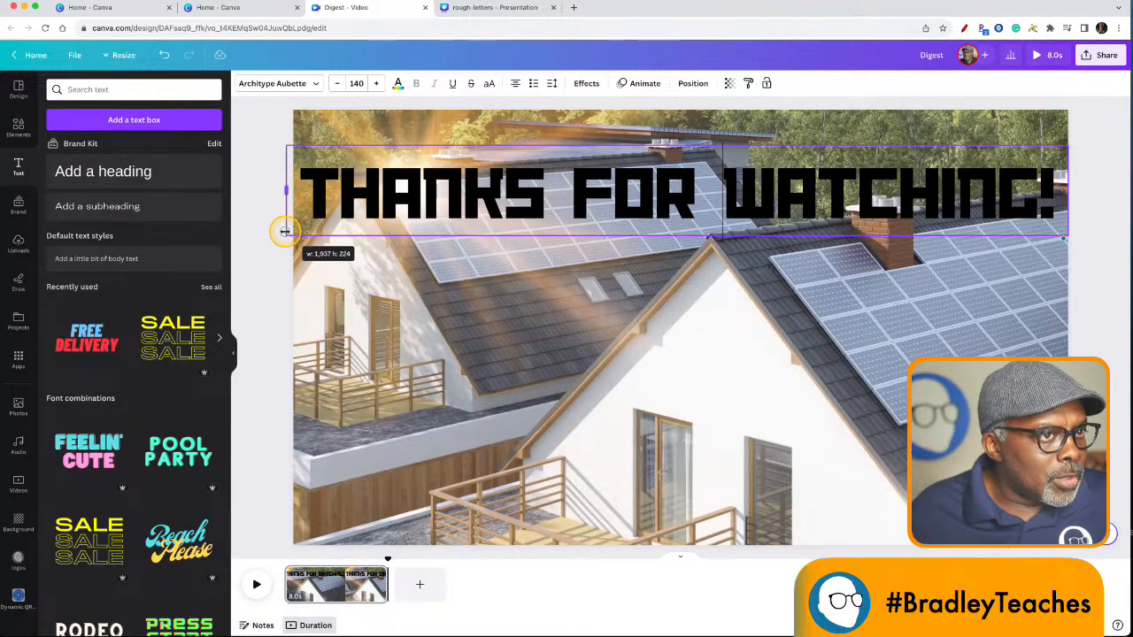
click(507, 272)
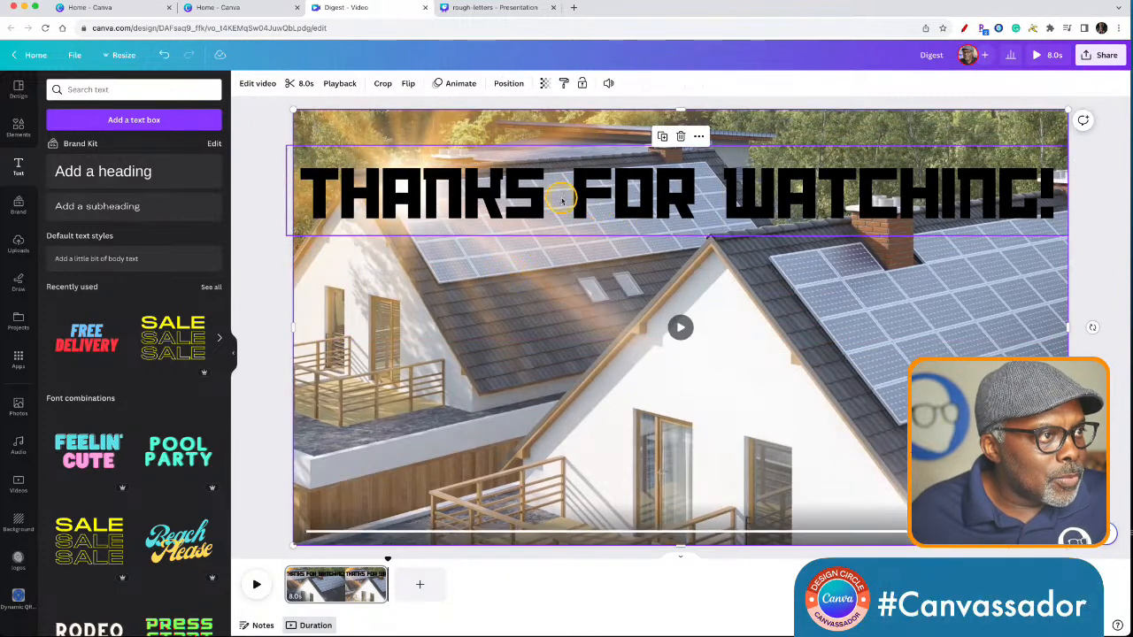
click(586, 202)
drag(586, 204, 589, 174)
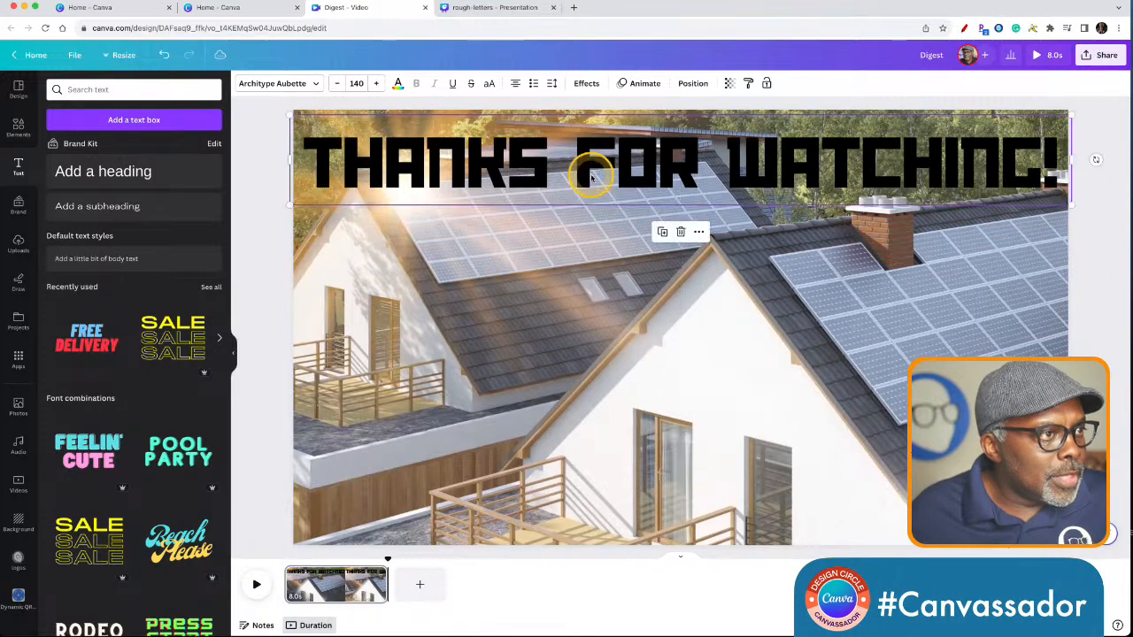
Reduce the "THANKS FOR WATCHING!" heading's font size to 122
click(338, 85)
click(337, 85)
click(338, 85)
click(338, 85)
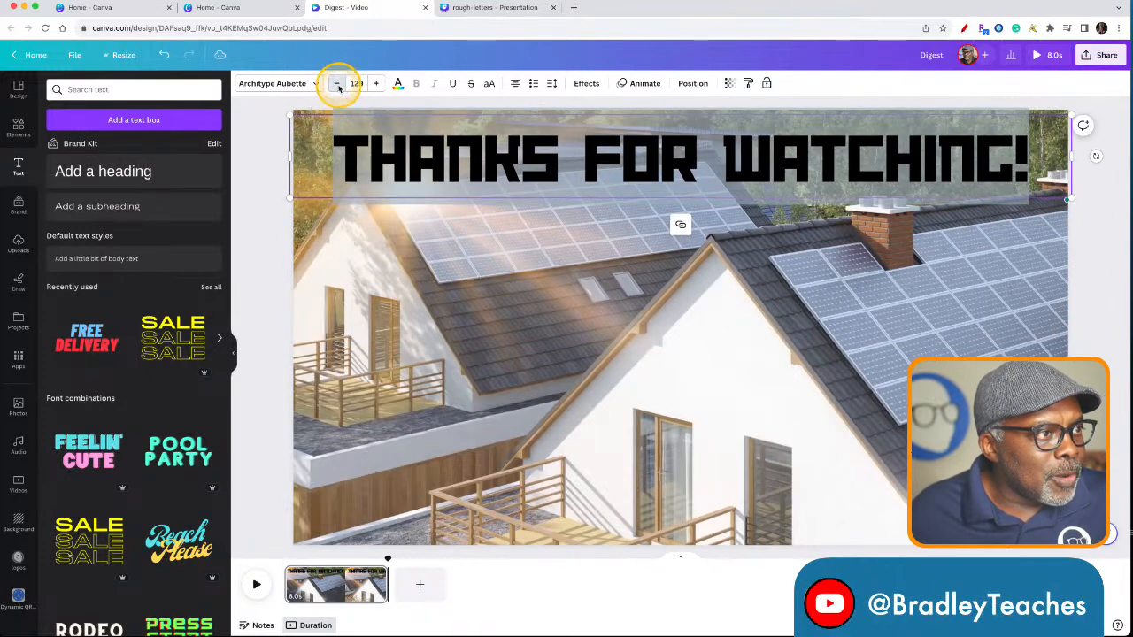
click(337, 85)
click(337, 85)
click(337, 85)
click(257, 258)
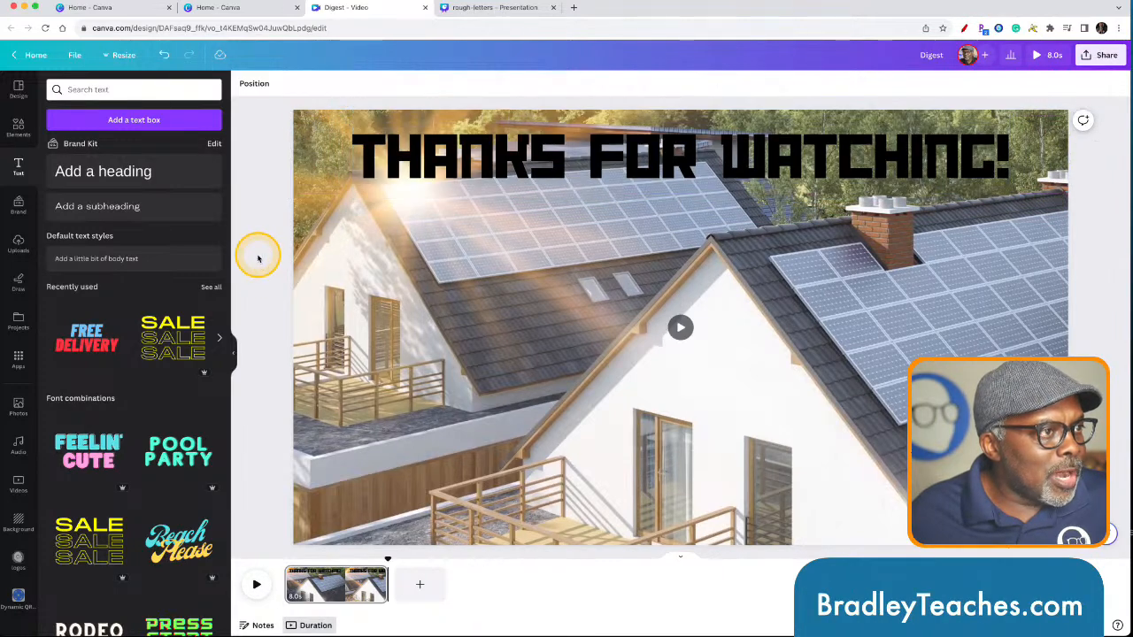
click(634, 174)
drag(633, 174, 634, 174)
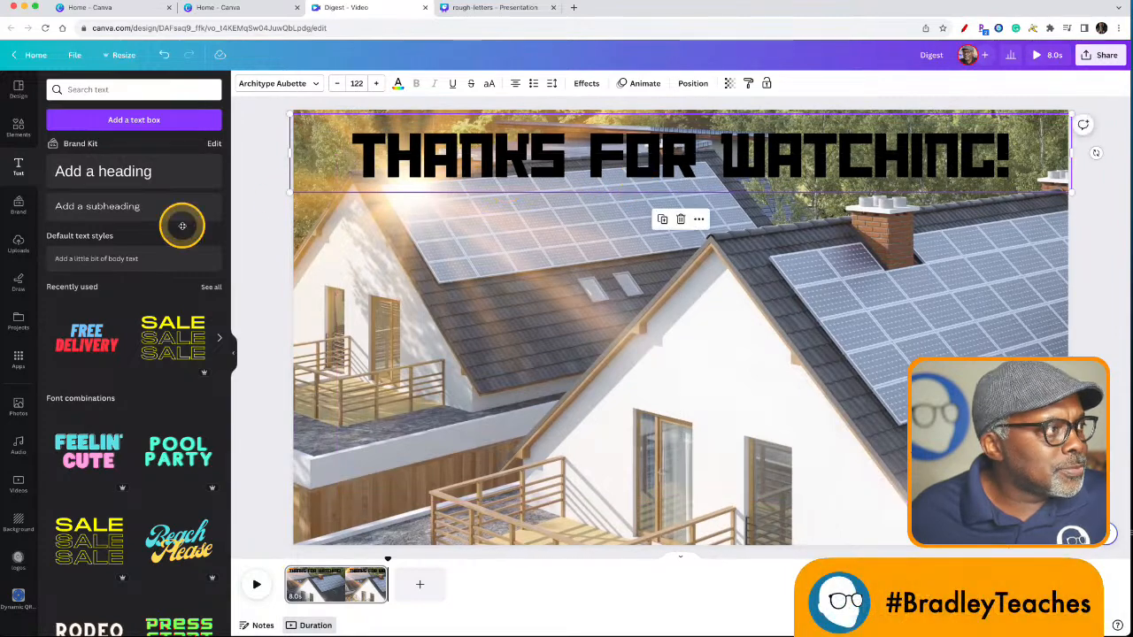
Search the elements for "16:9" and add the landscape frame with a gold border to the page
click(18, 125)
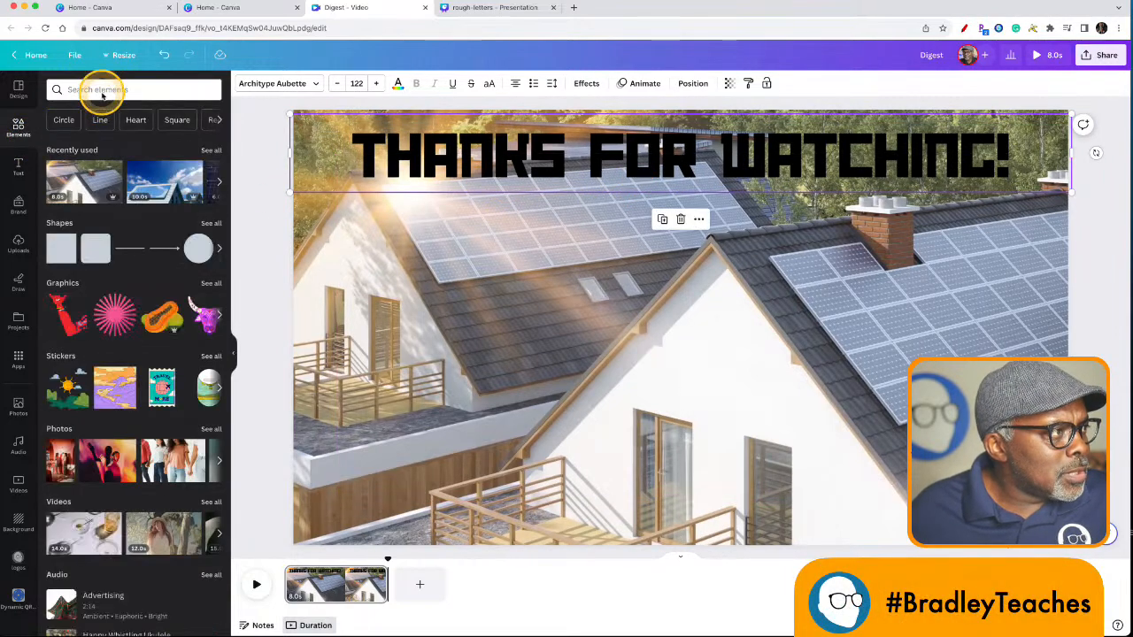
click(97, 91)
text(16)
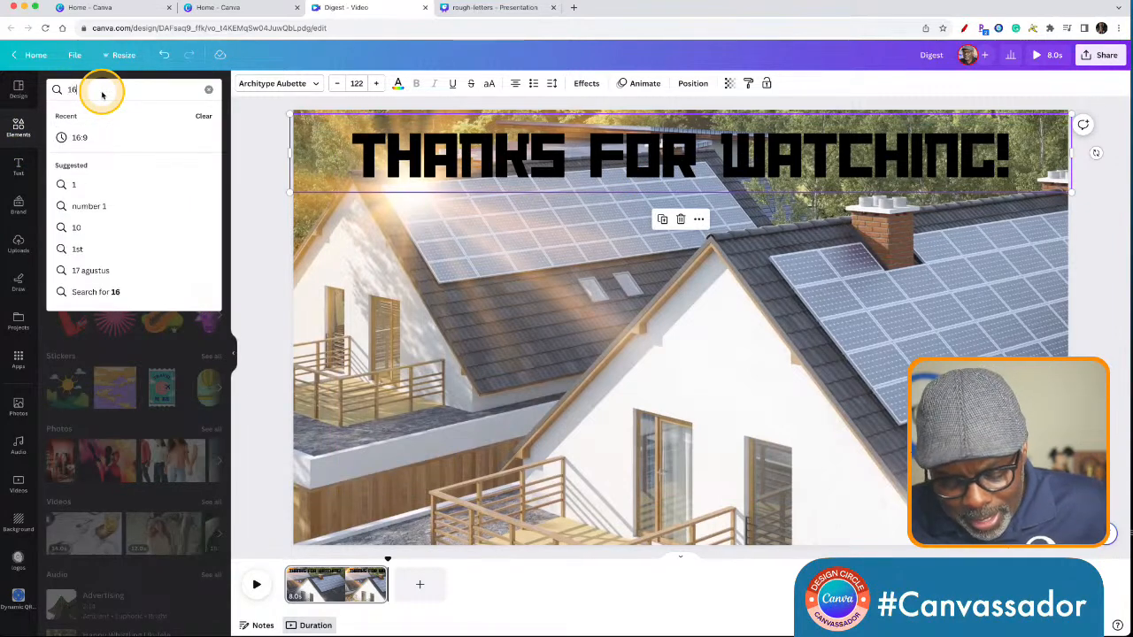
text(:9)
key(Return)
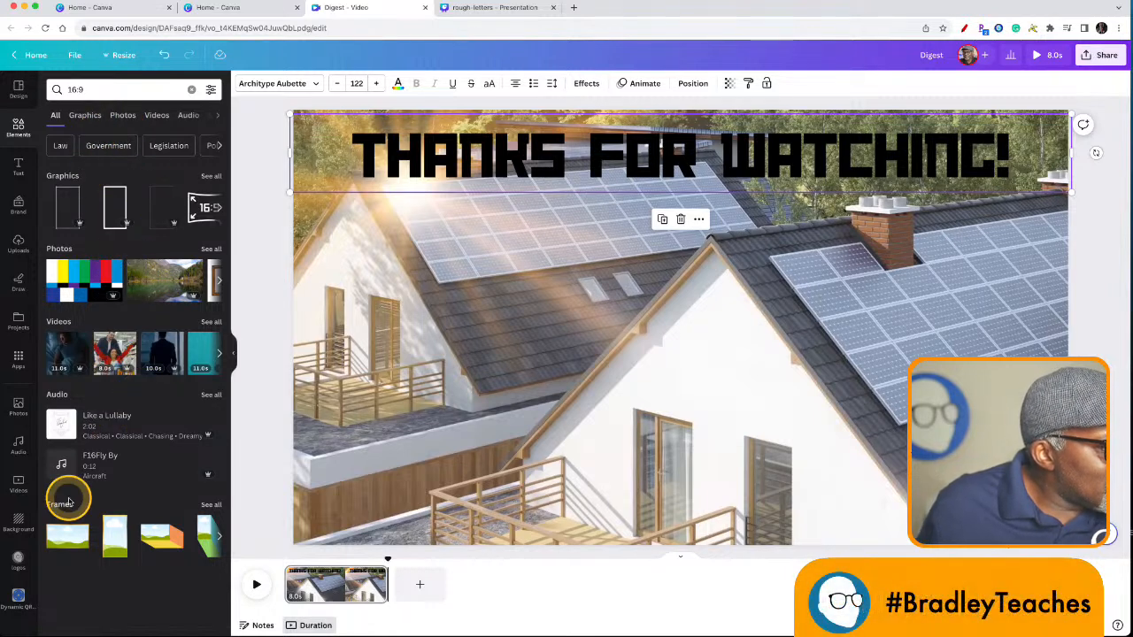
click(68, 542)
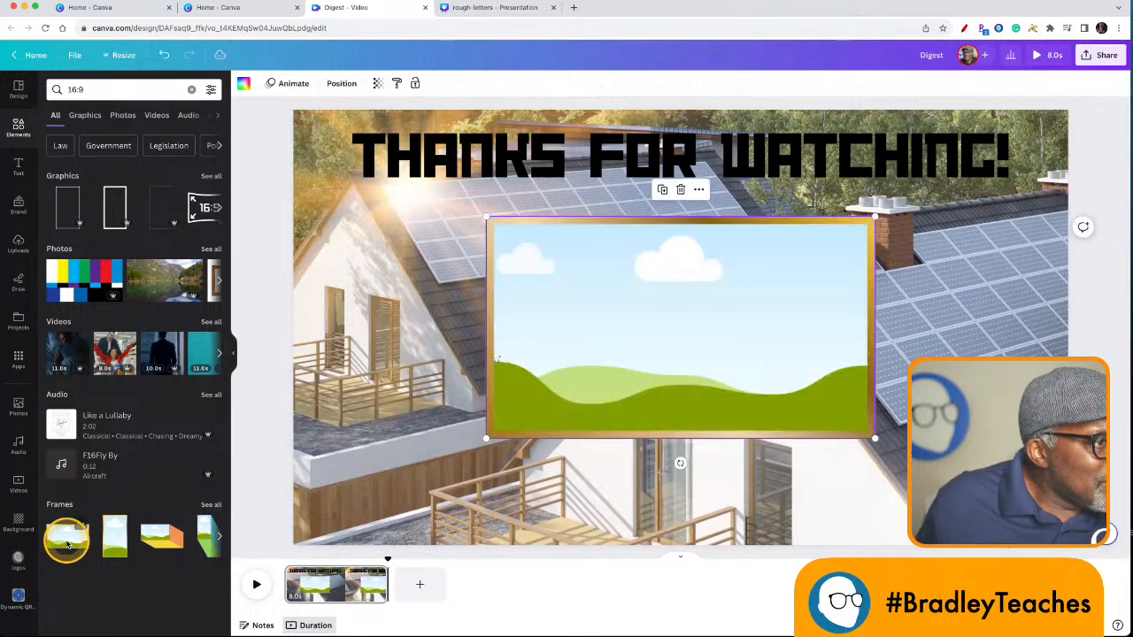
Shrink the gold frame to a bit over a third of the page width and place it on the page's right side below the heading
click(526, 379)
drag(624, 356, 496, 356)
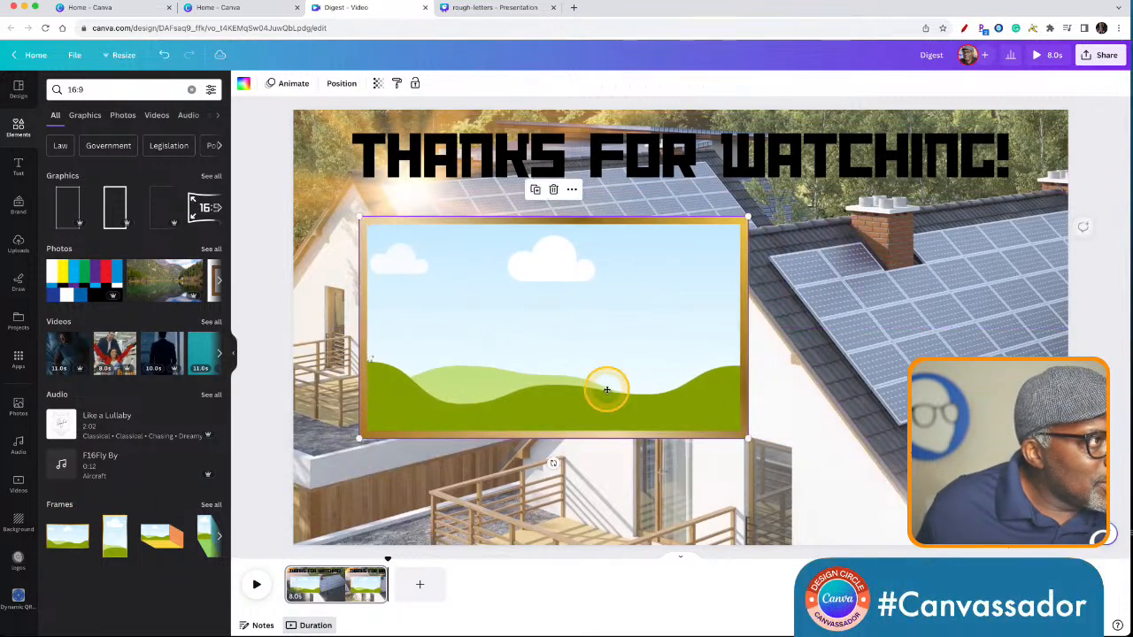
drag(748, 440, 579, 352)
drag(551, 304, 546, 344)
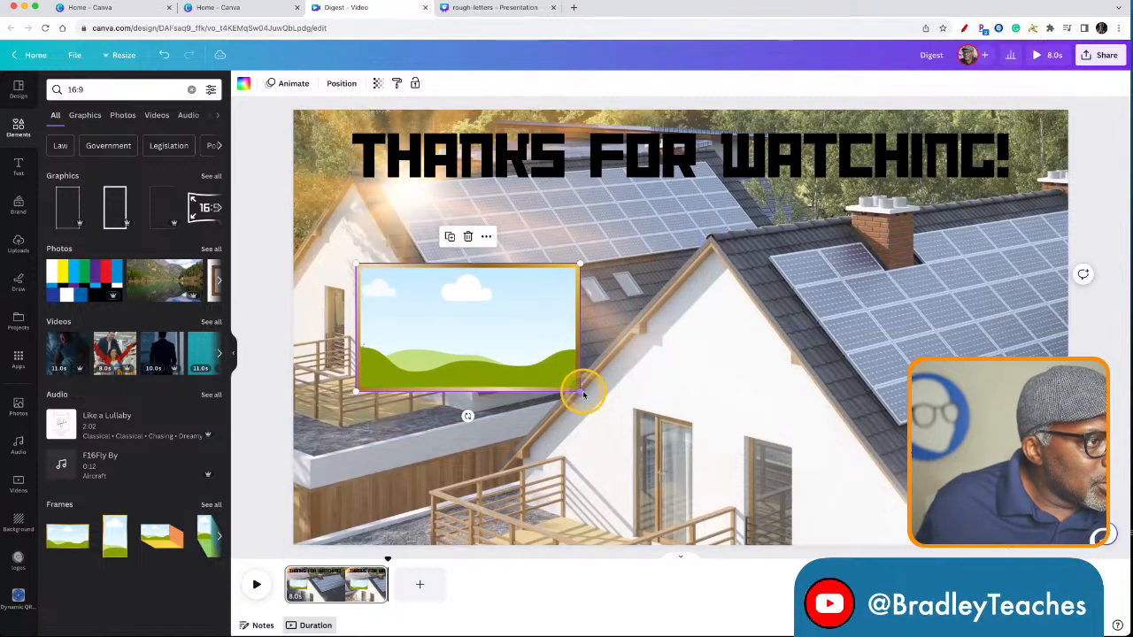
drag(580, 393, 654, 434)
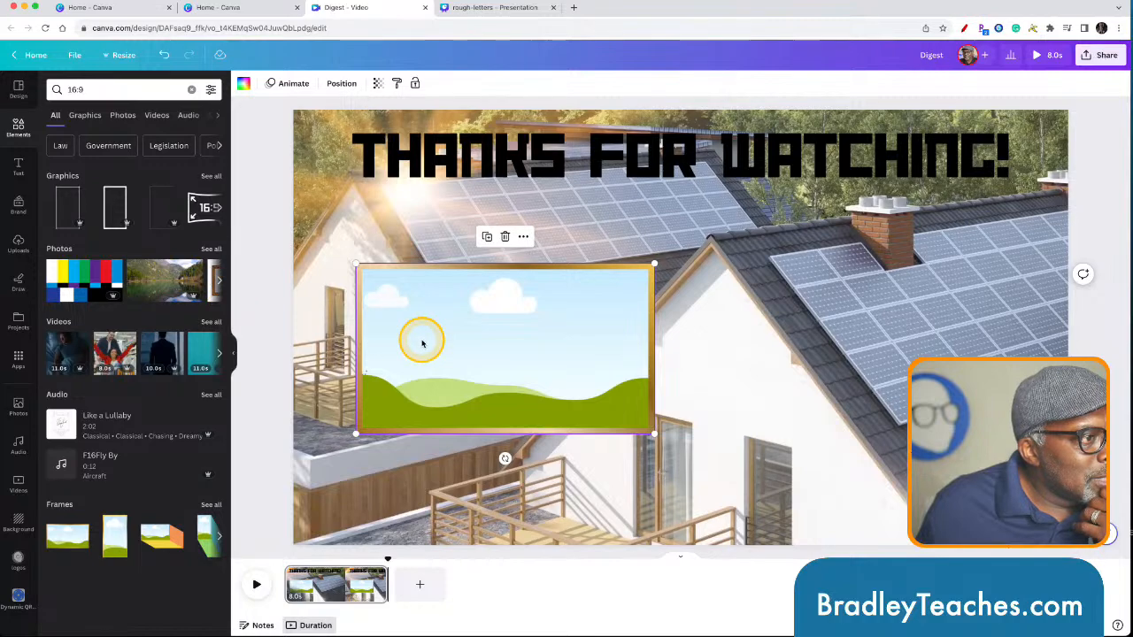
drag(422, 344, 803, 321)
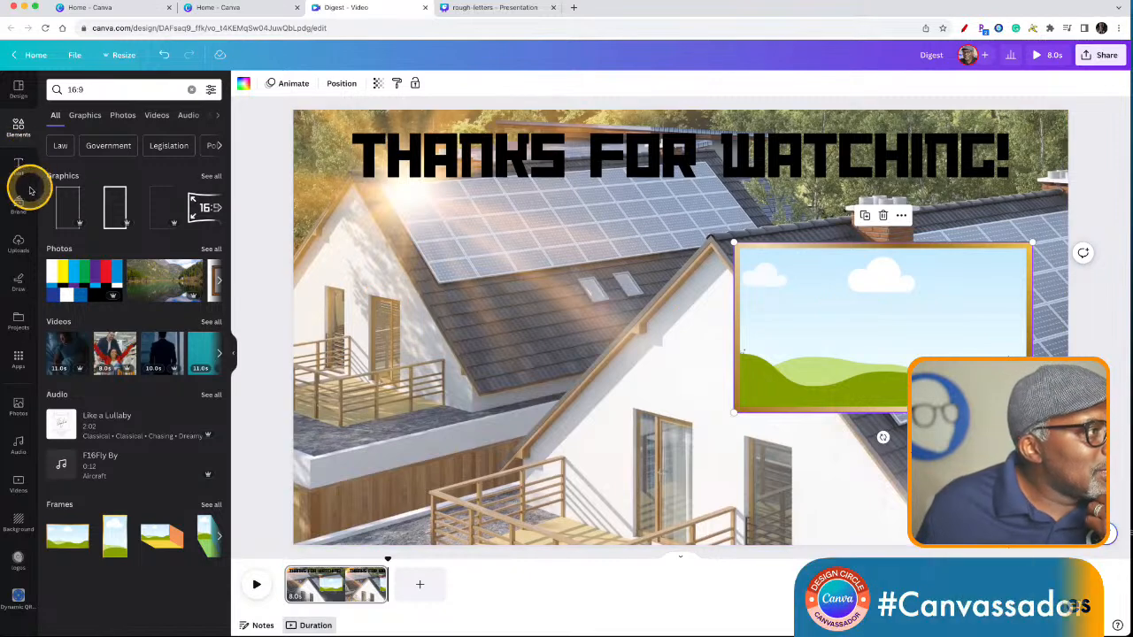
Search the stock videos for "CONSTRUCTION WORKER POINTING" and look through the clips for a suitable presenter
click(97, 92)
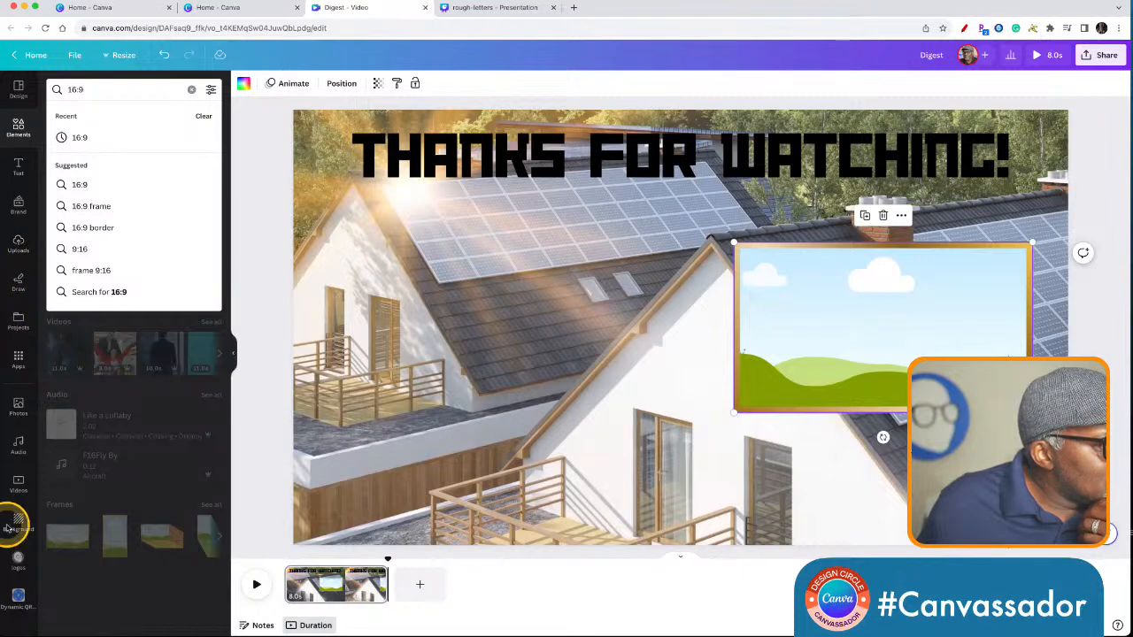
click(15, 492)
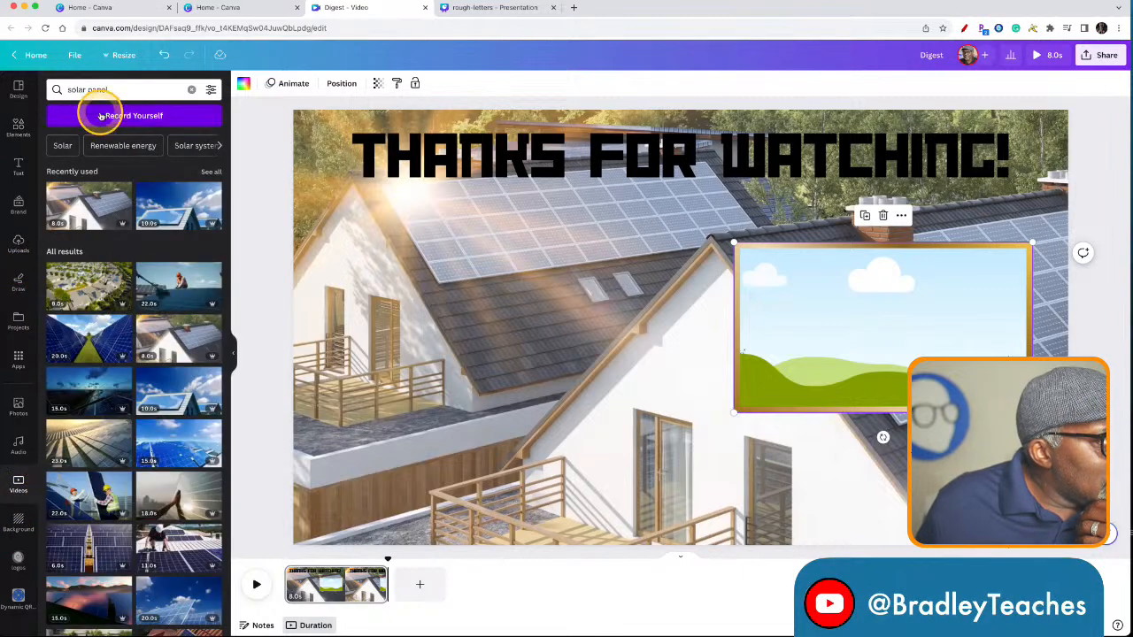
triple_click(90, 92)
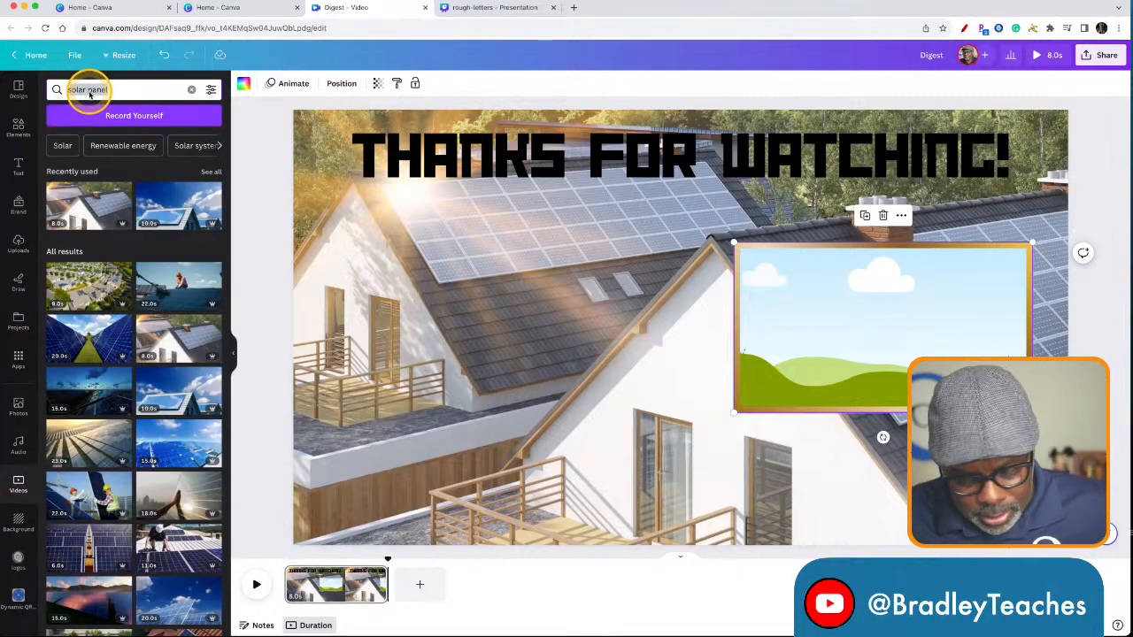
text(CONSTRUCTIO)
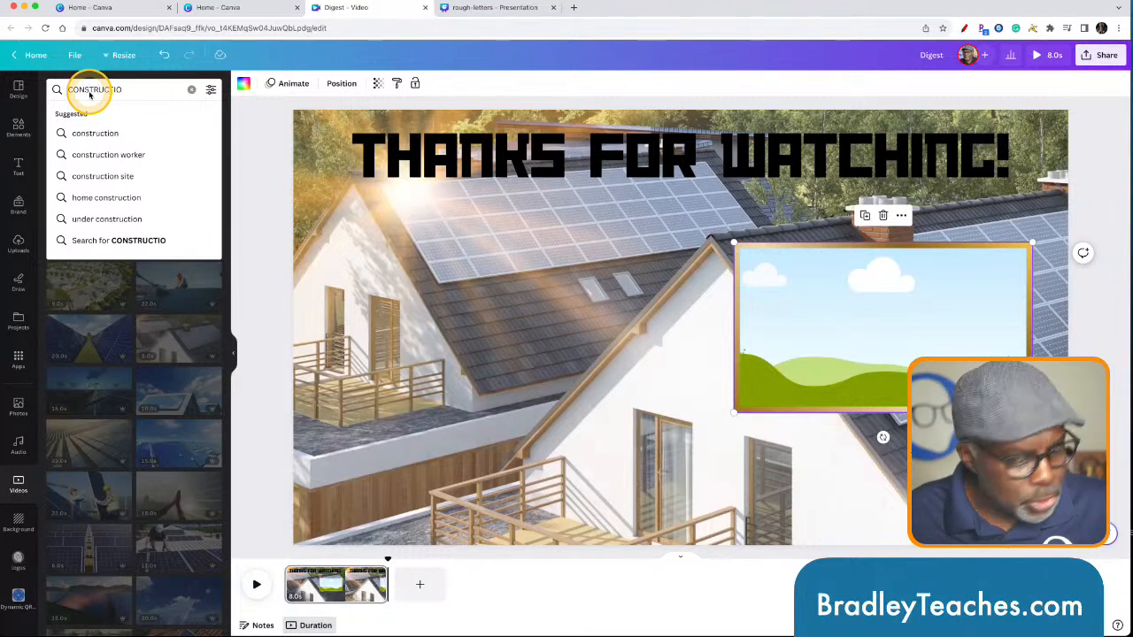
text(N WORKER PO)
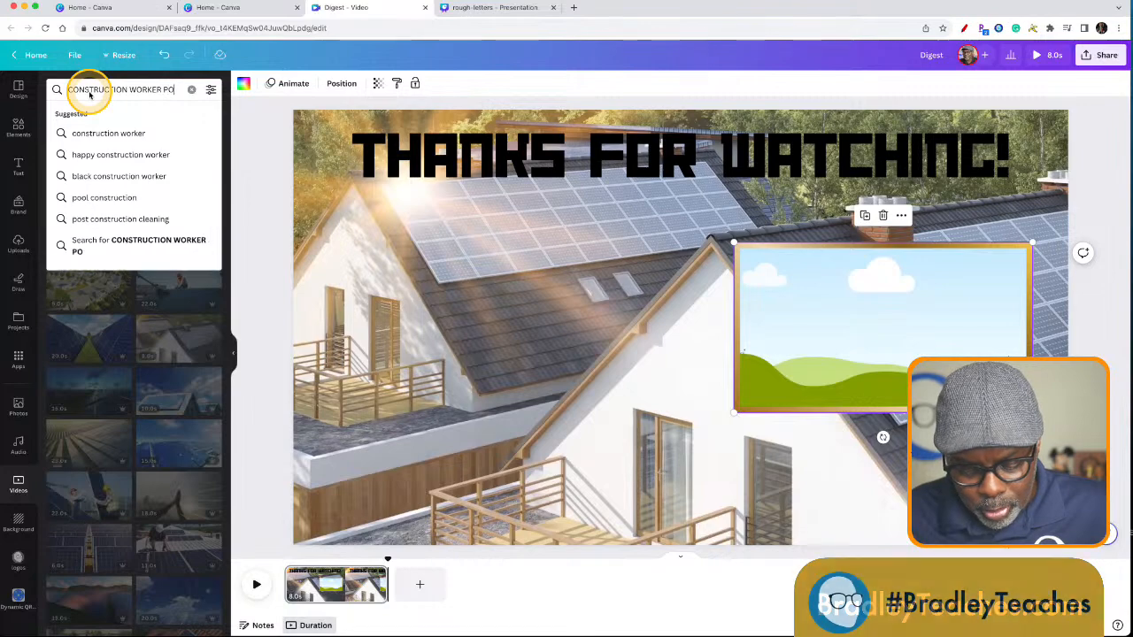
text(INTING)
key(Return)
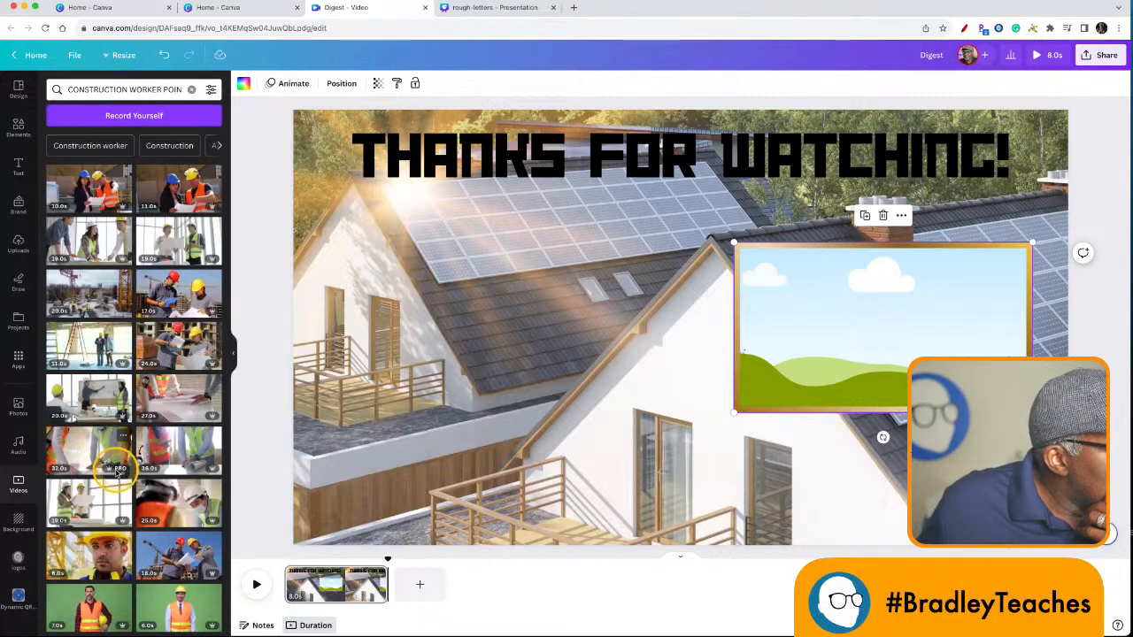
scroll(132, 398, down, 2)
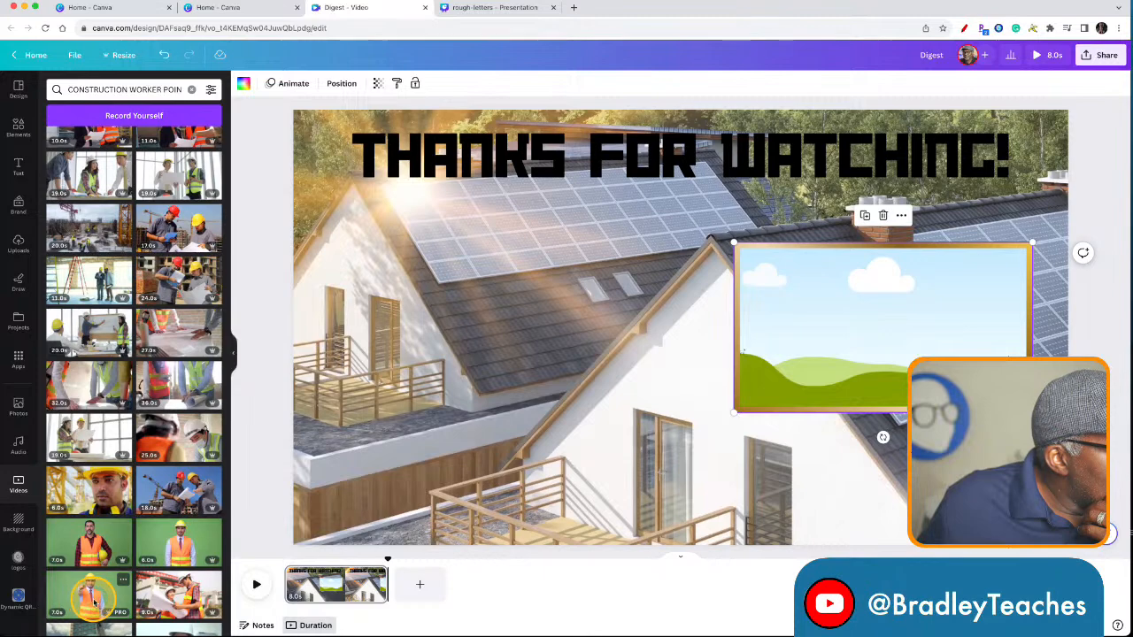
scroll(106, 575, down, 3)
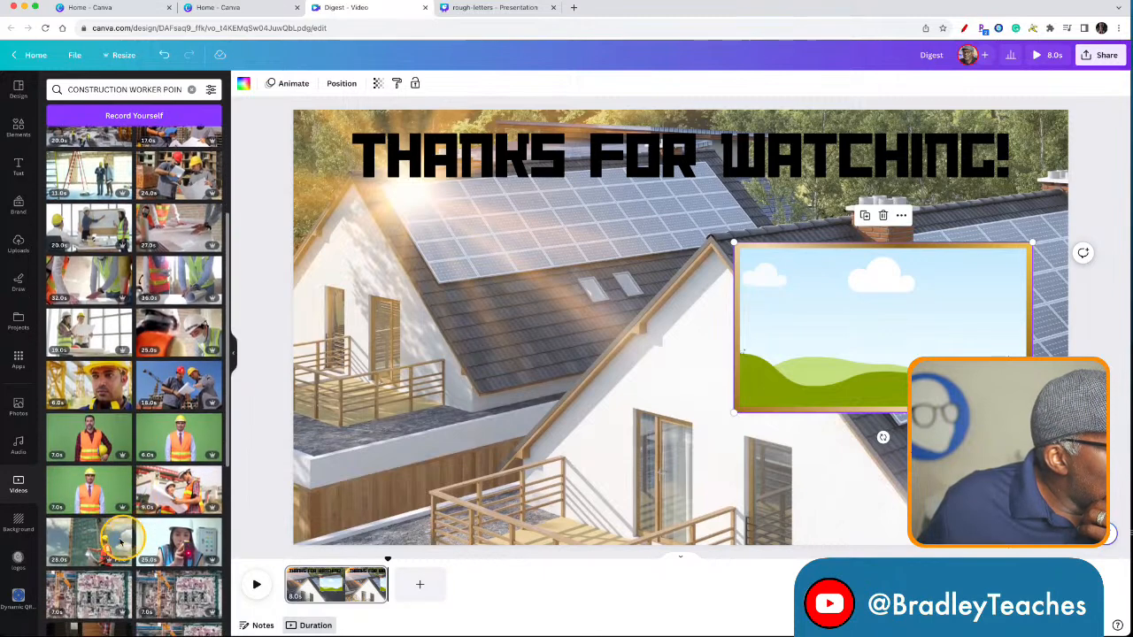
scroll(115, 545, down, 10)
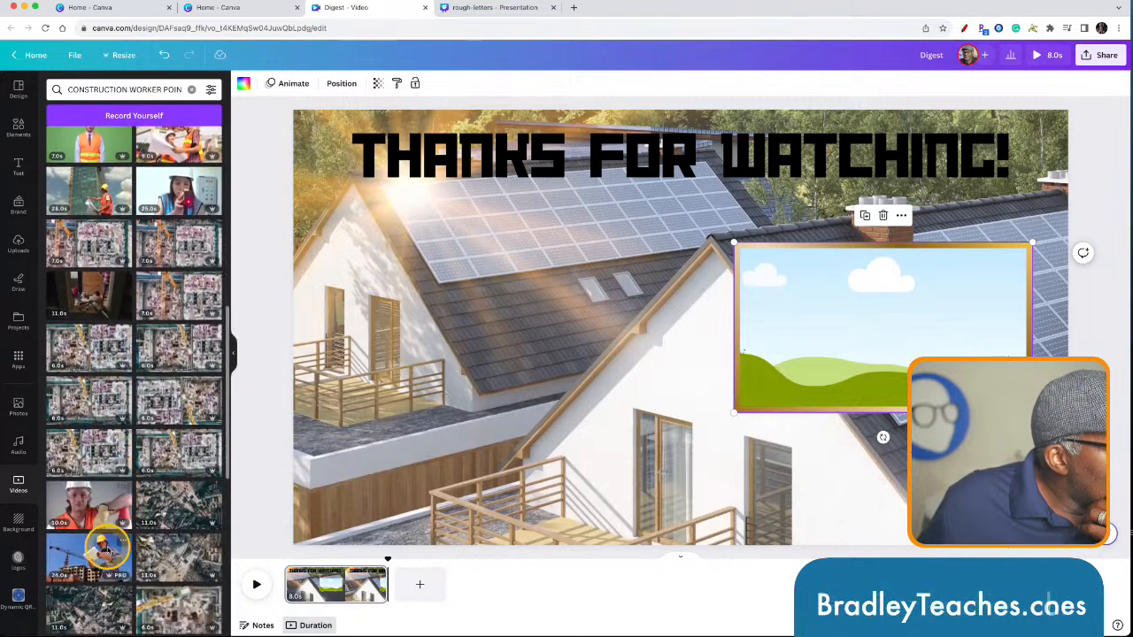
scroll(97, 544, down, 2)
scroll(149, 542, down, 9)
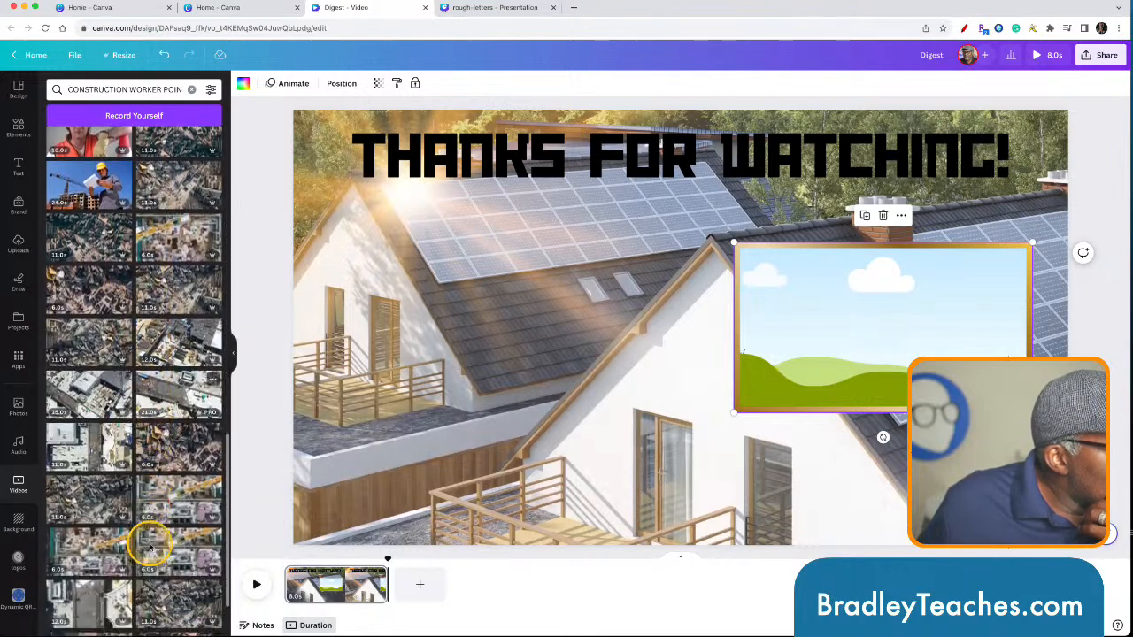
scroll(150, 545, up, 20)
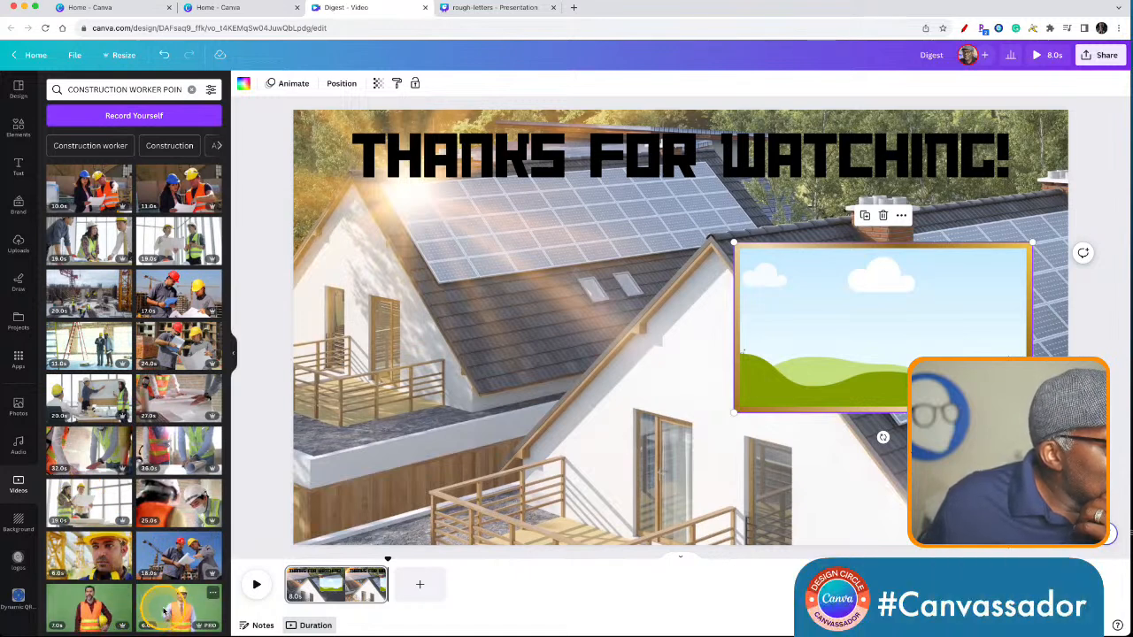
Search the stock videos for "POINTING" and add the 16-second clip of the bearded man in a plaid shirt
click(162, 89)
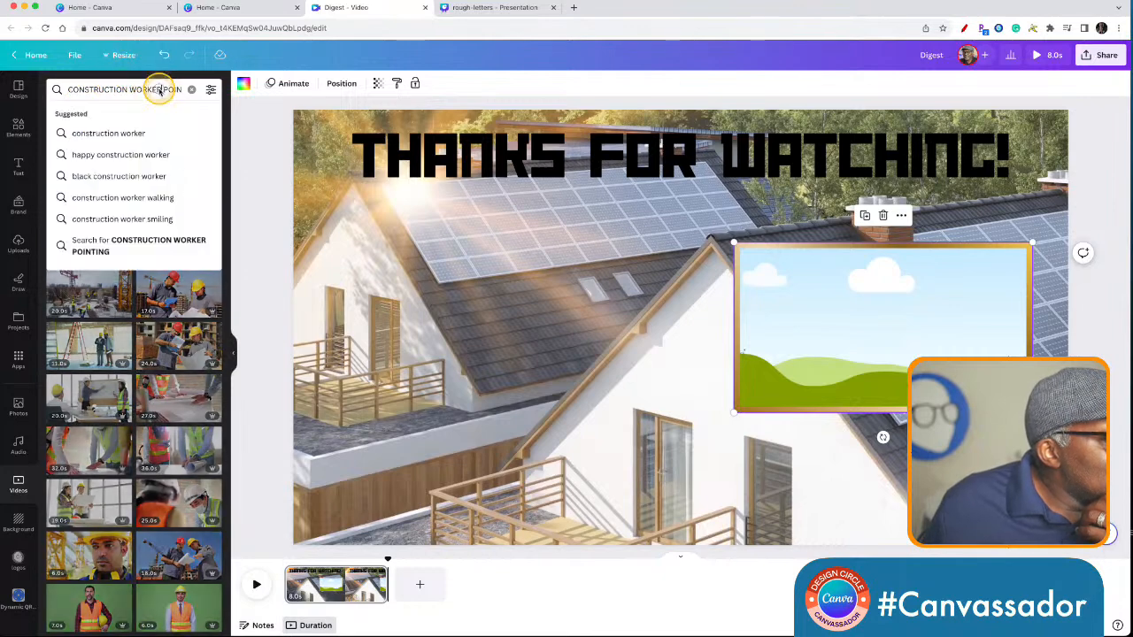
key(Return)
drag(162, 89, 55, 89)
key(BackSpace)
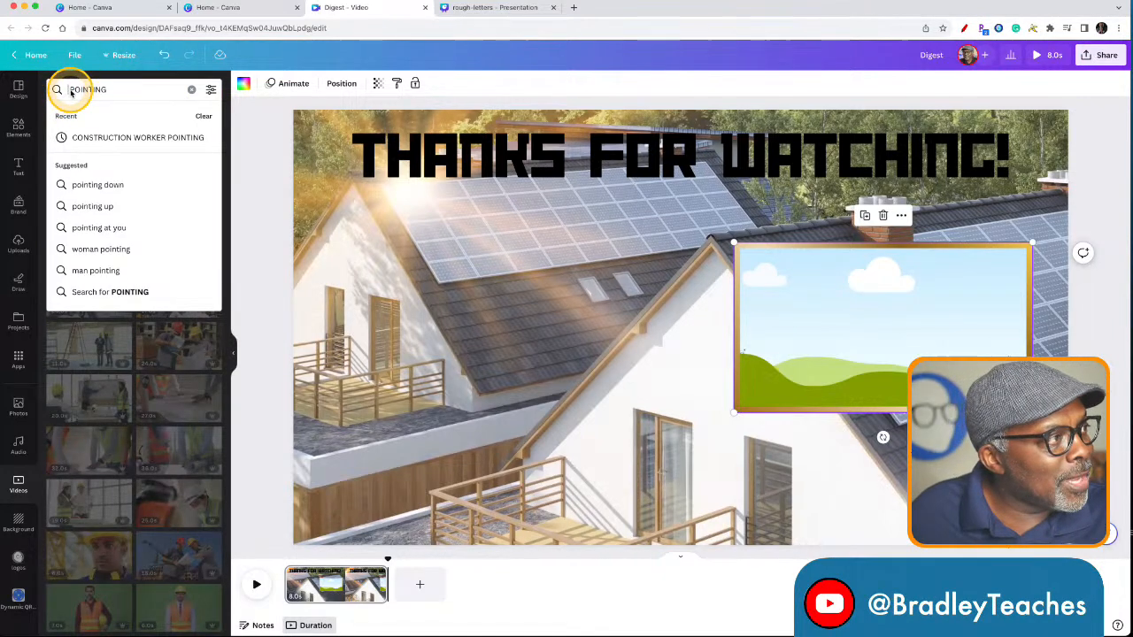
click(55, 90)
click(128, 93)
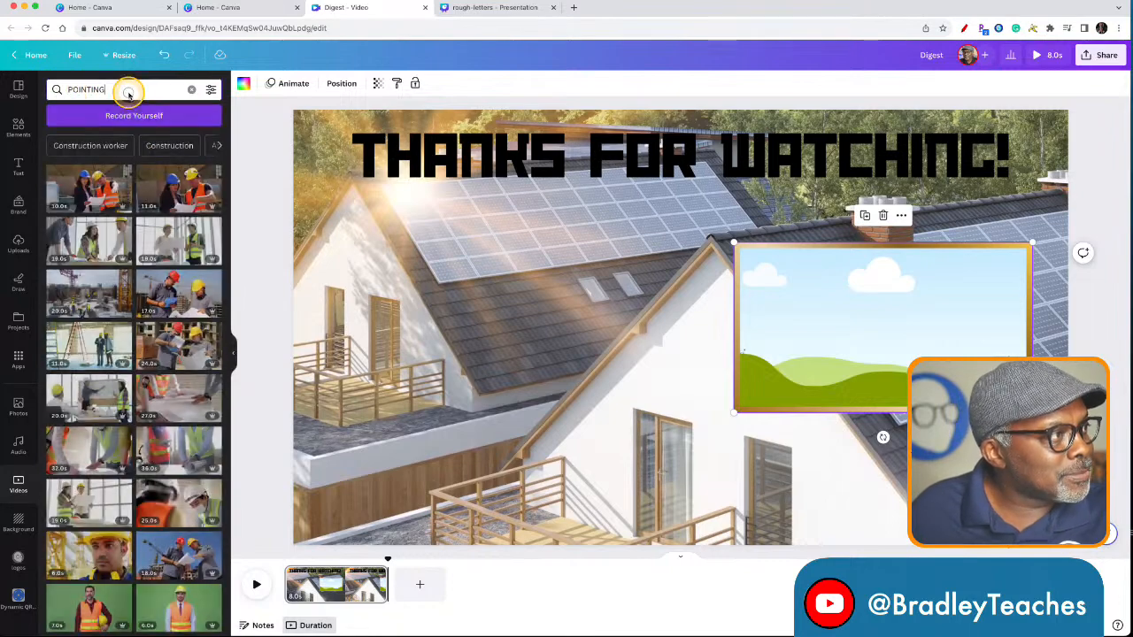
key(Return)
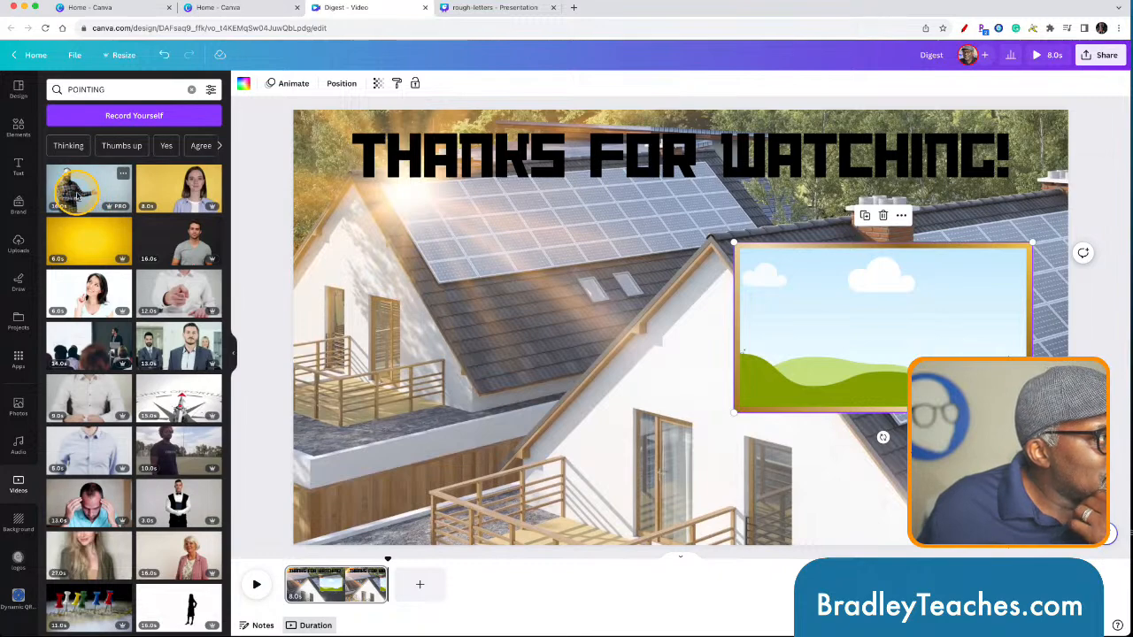
click(77, 195)
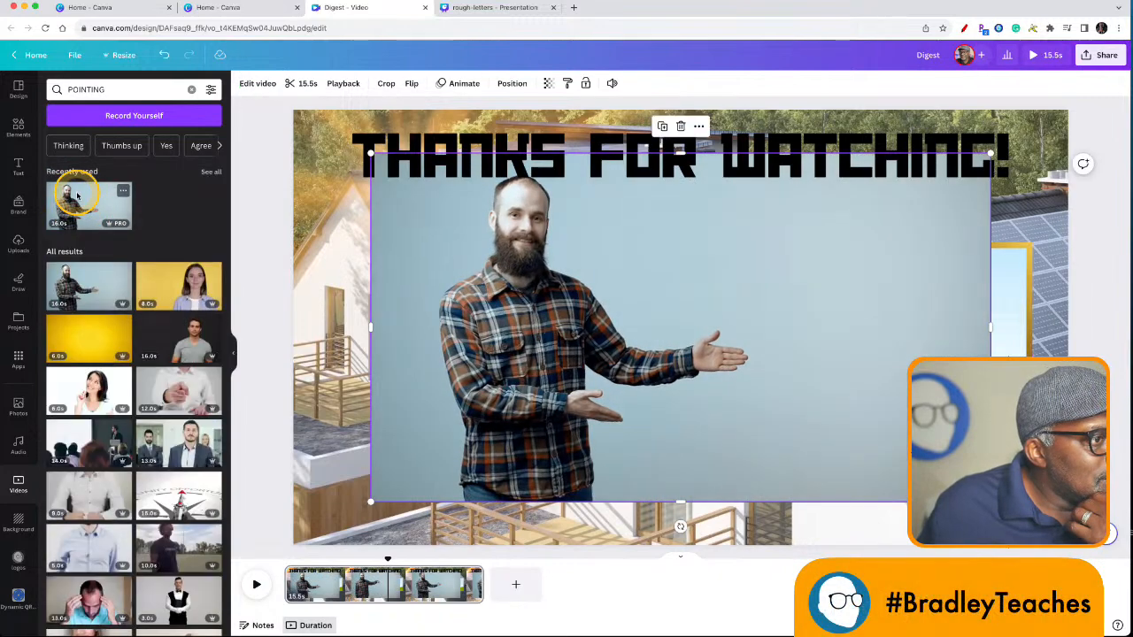
Remove the background from the bearded man's clip and arrange him at the page's lower left with the gold frame beside his hands
drag(514, 342, 480, 384)
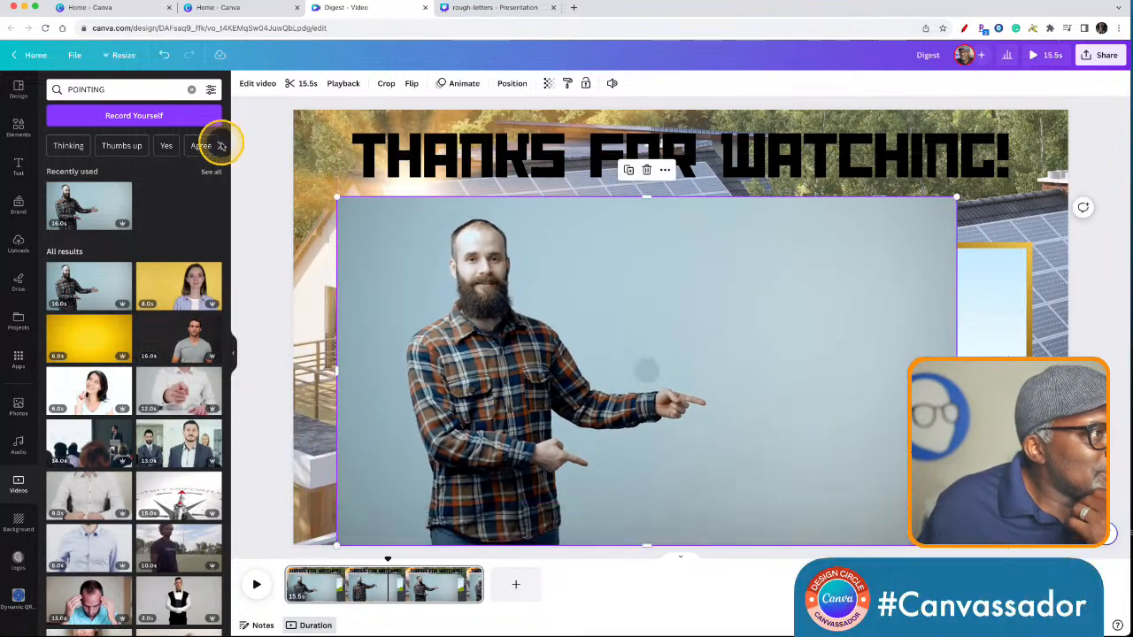
click(253, 82)
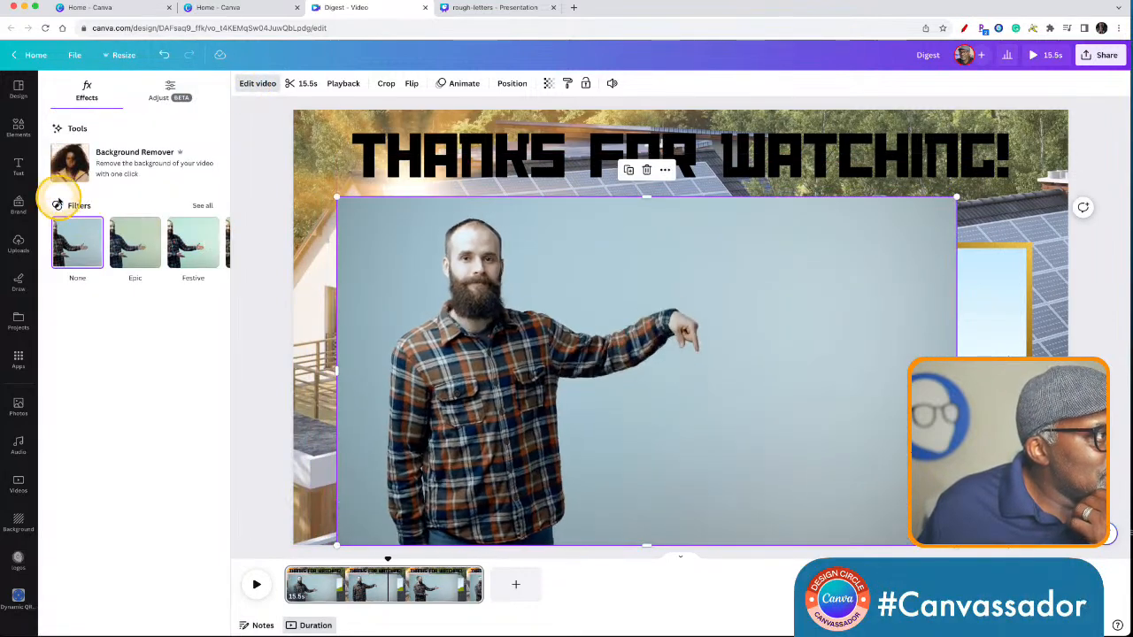
click(69, 167)
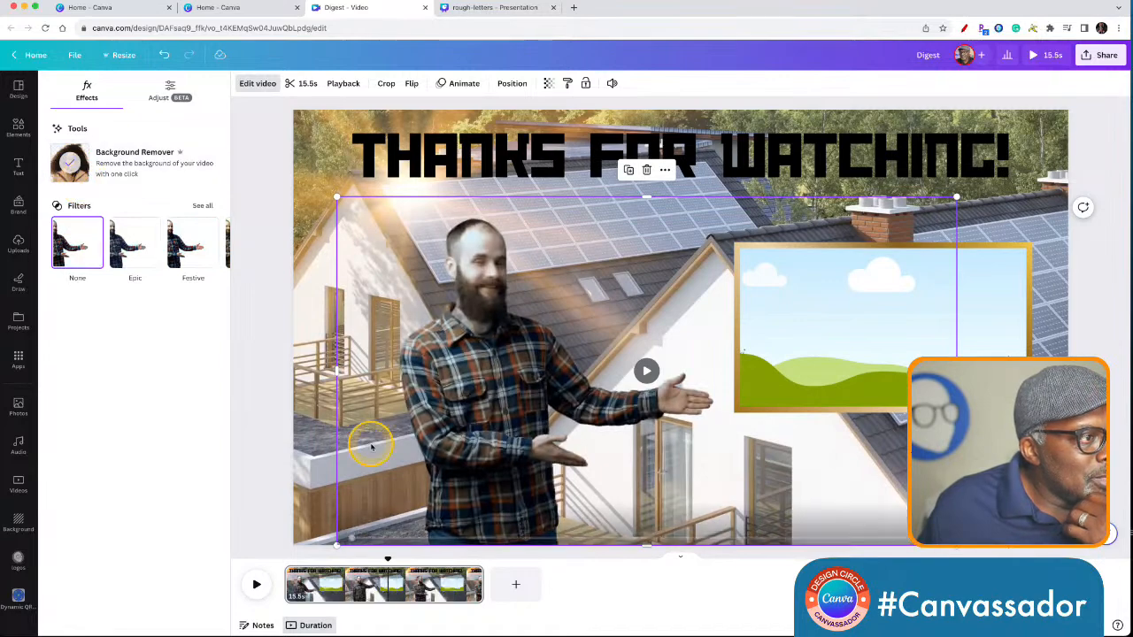
drag(460, 401, 386, 404)
drag(927, 329, 855, 378)
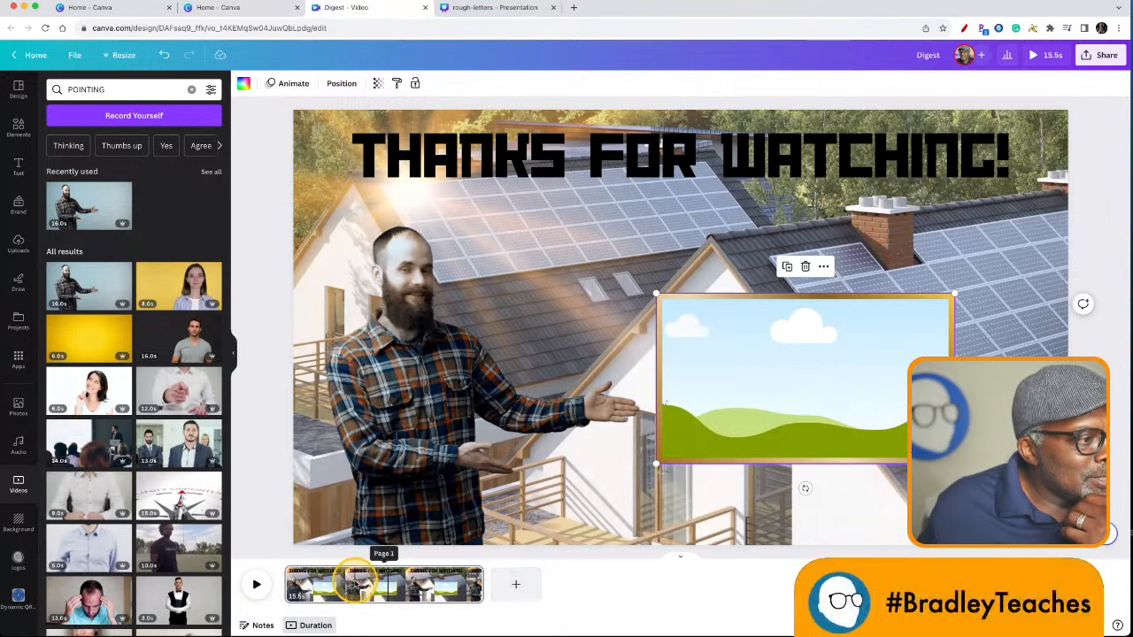
Scrub through the page's timeline to examine how the man's pointing gestures line up with the gold frame
click(387, 561)
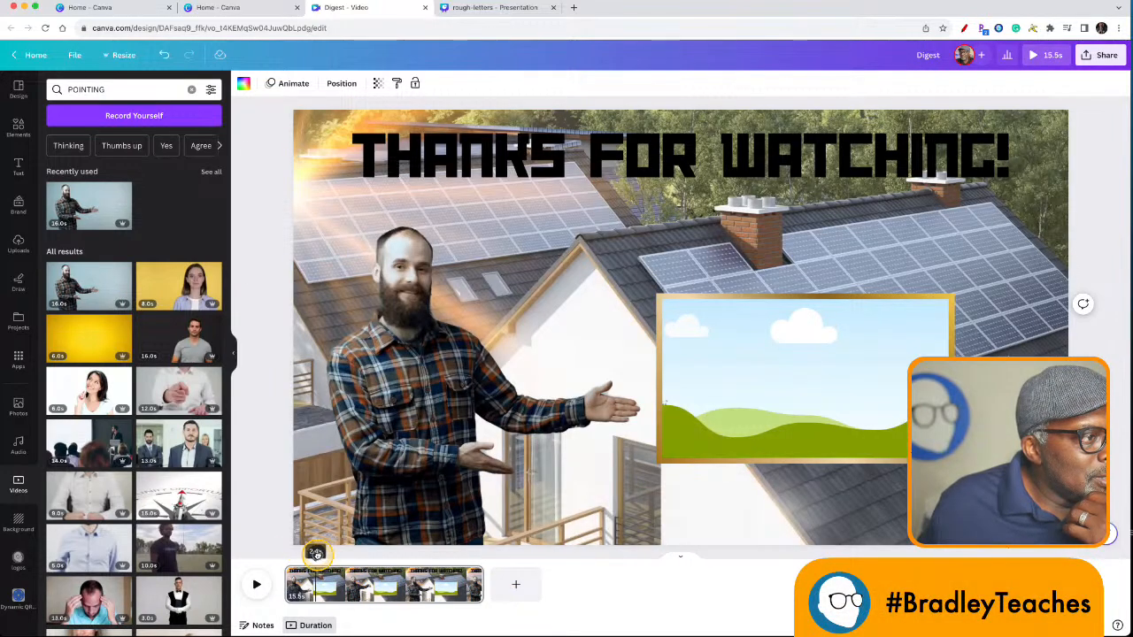
drag(316, 554, 361, 552)
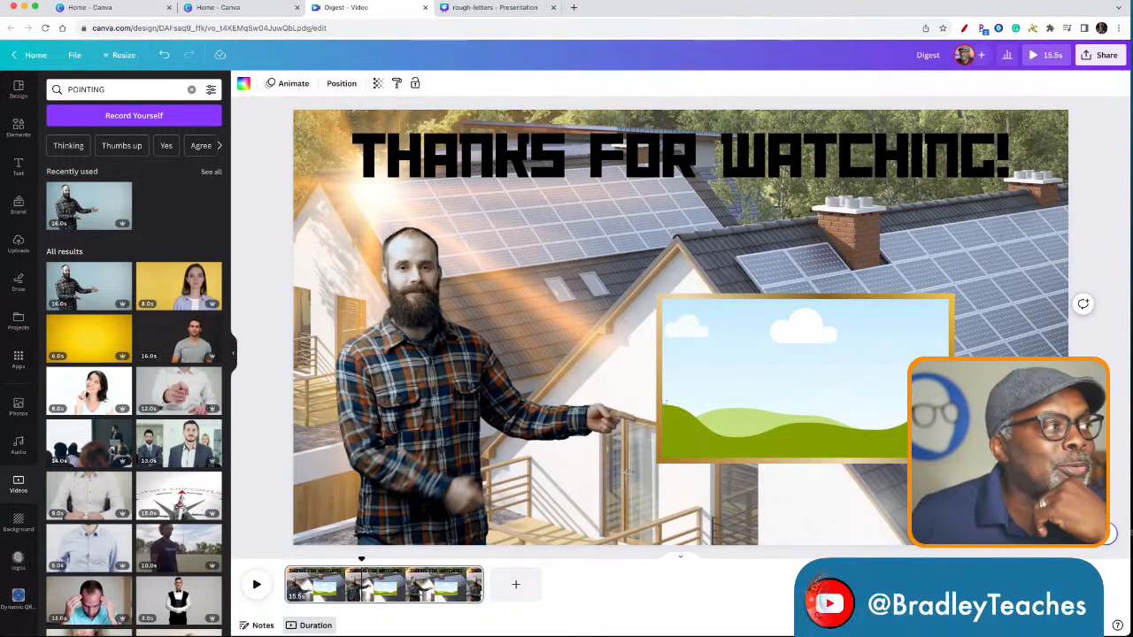
Search the elements for "CIRCLE" and add the thin circle outline graphic to the page
click(18, 123)
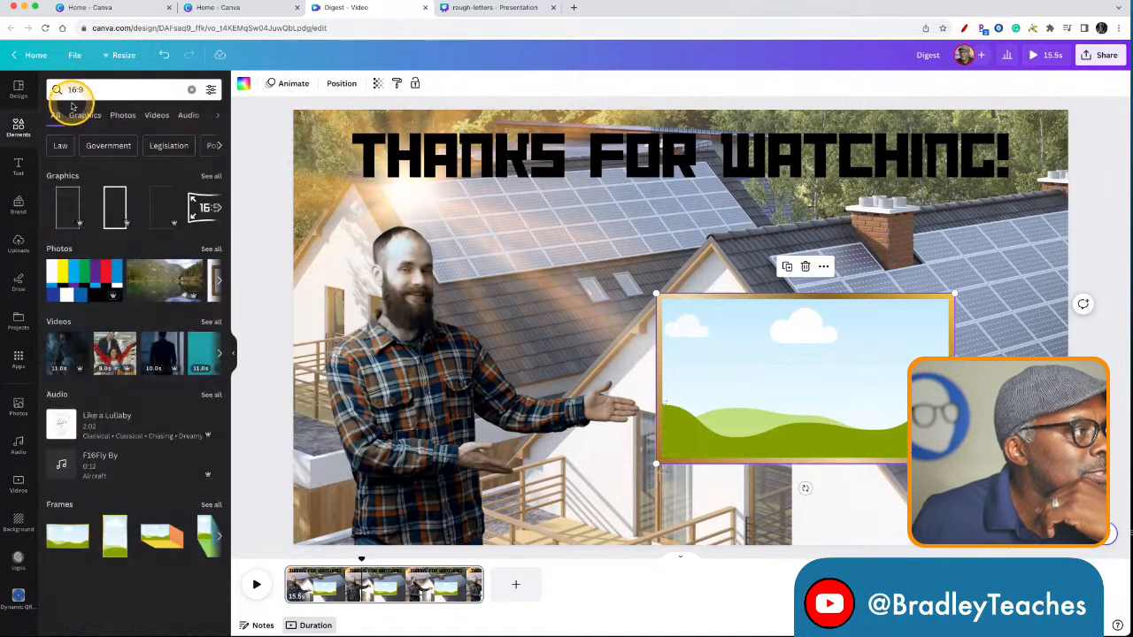
triple_click(74, 90)
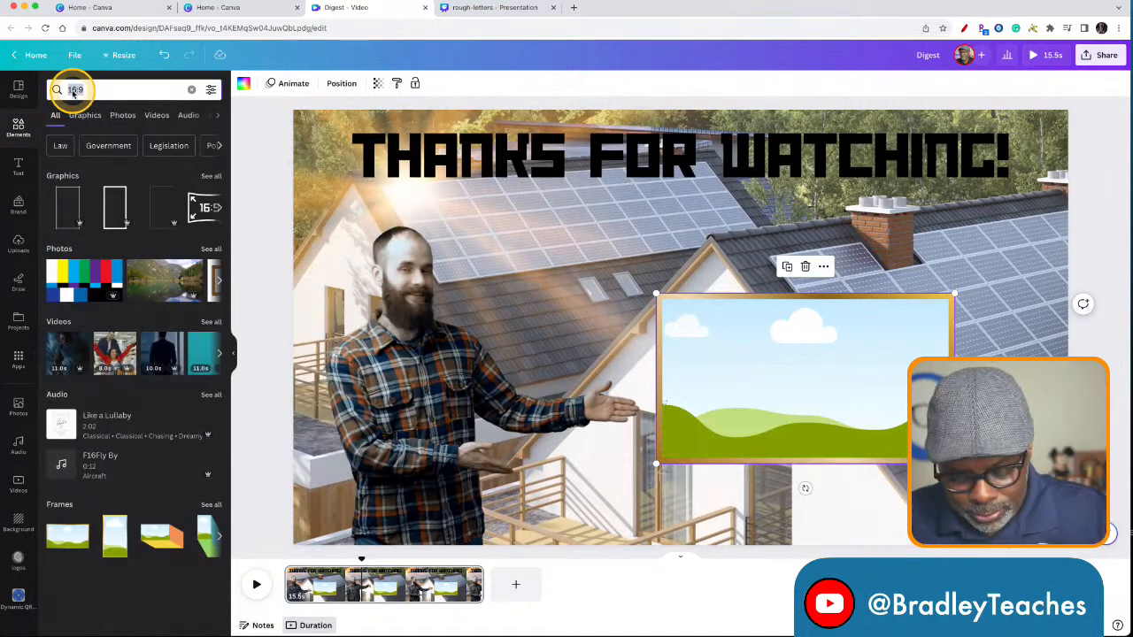
text(CIRCLE)
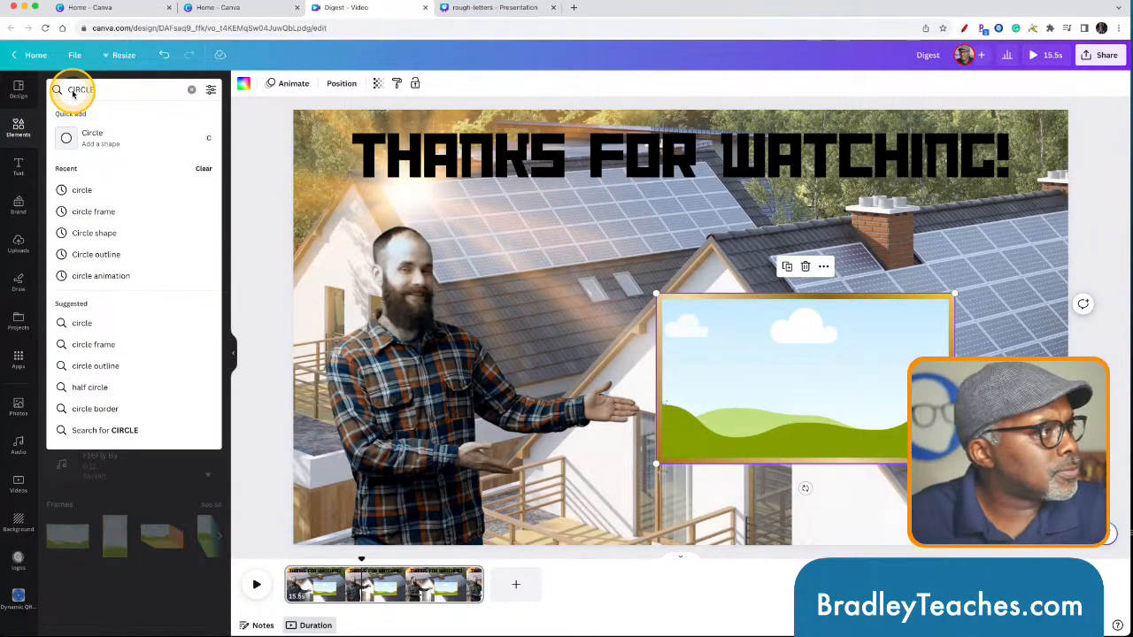
key(Return)
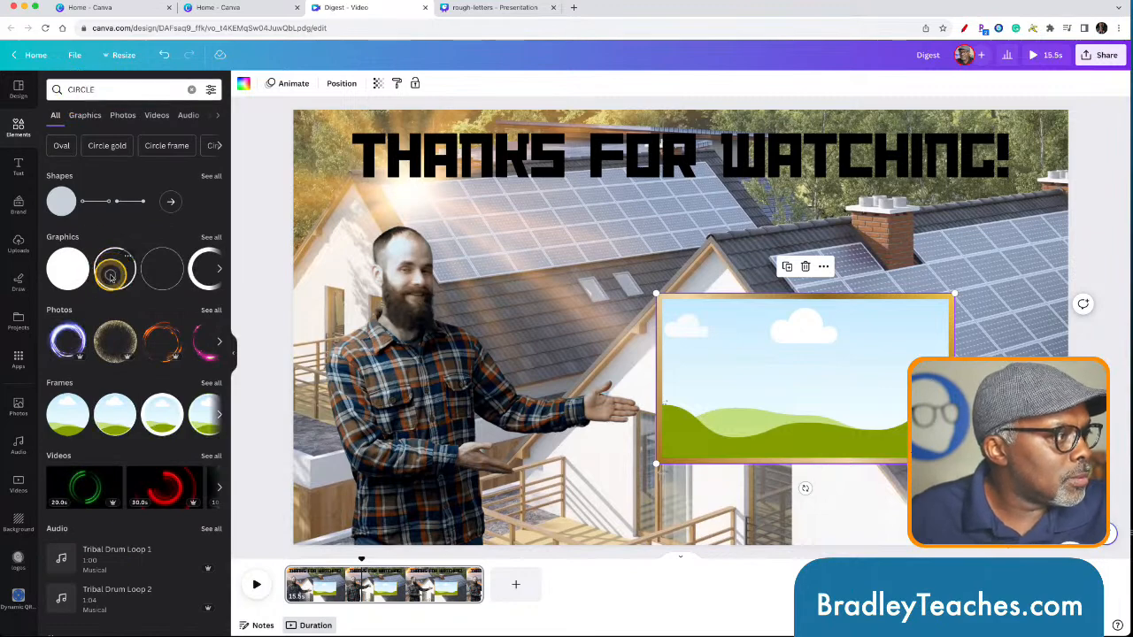
click(111, 276)
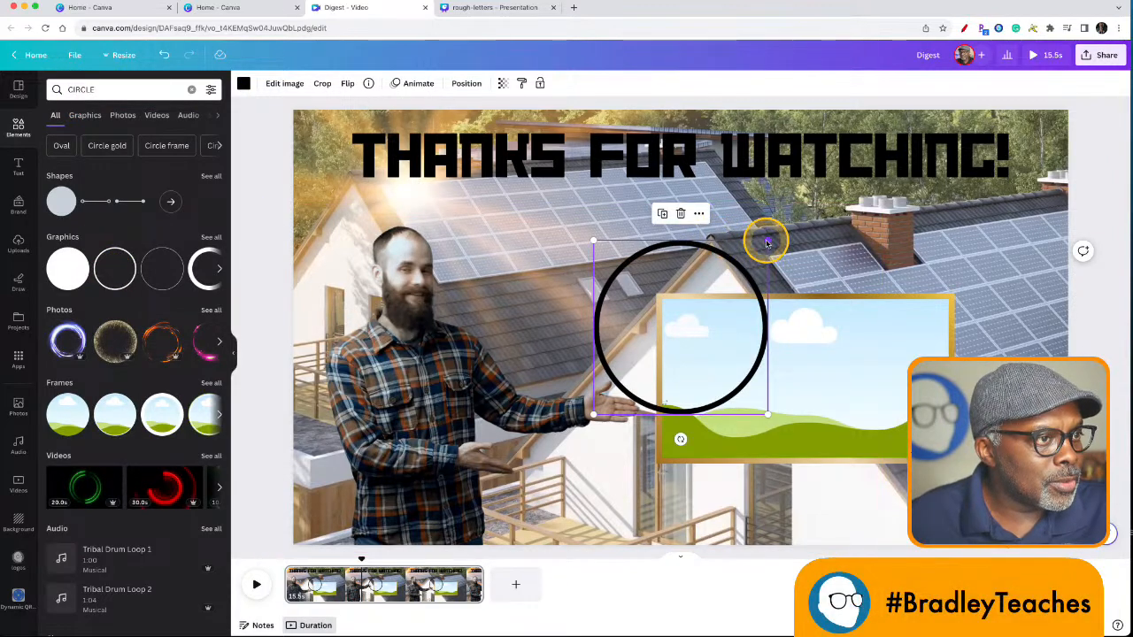
Shrink the black circle outline to about 15% of the page width and place it below the heading, between the man's head and the frame
drag(767, 240, 709, 299)
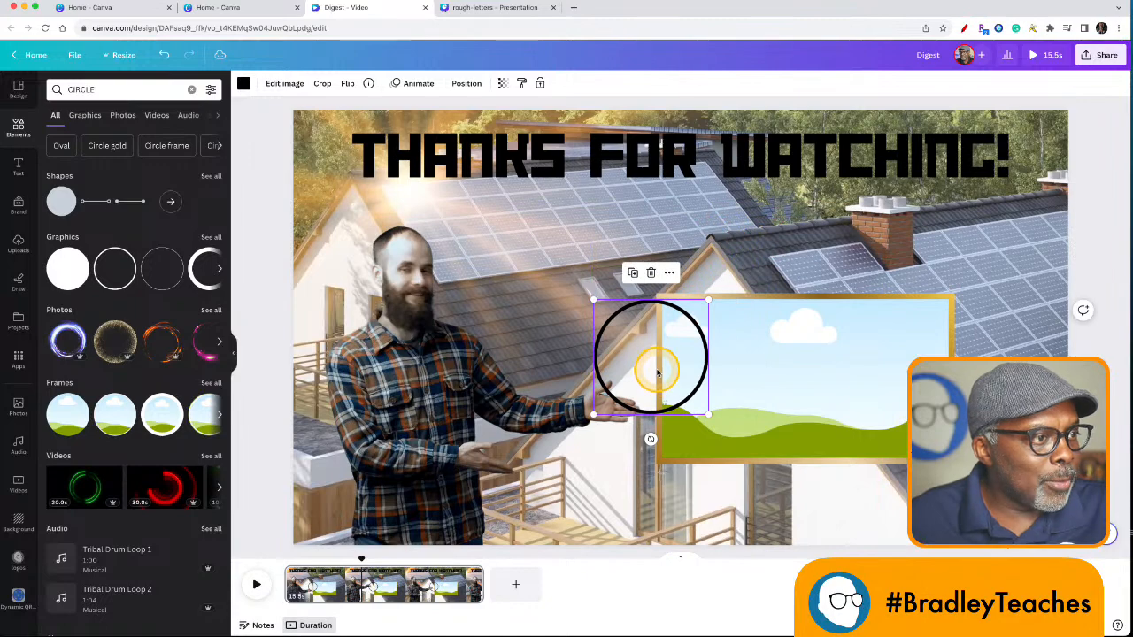
drag(657, 373, 585, 271)
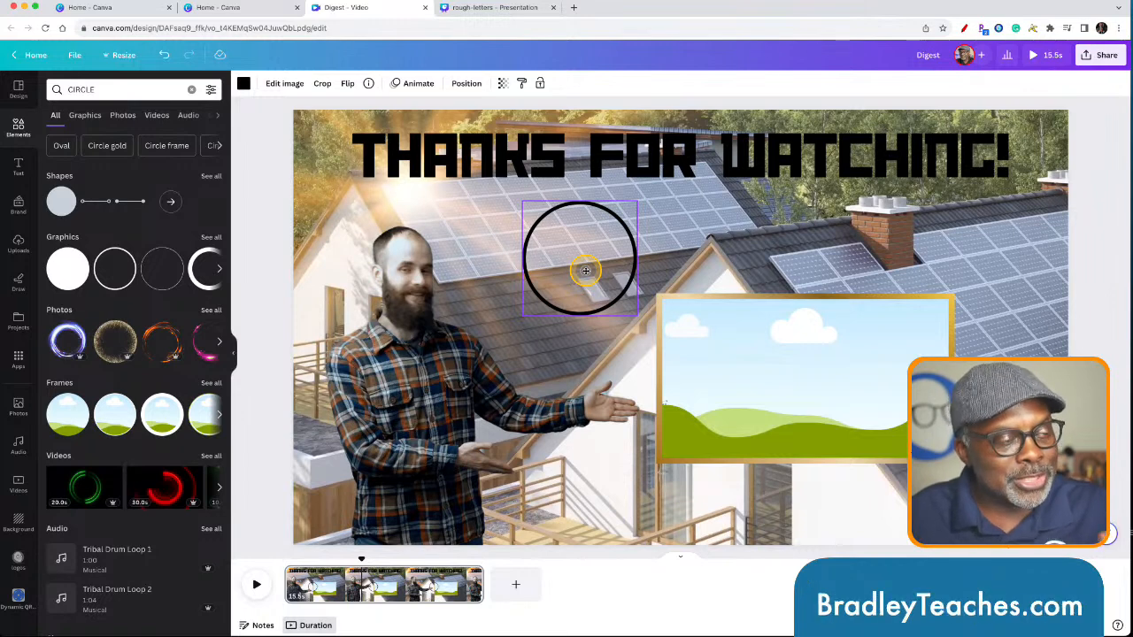
drag(585, 271, 585, 272)
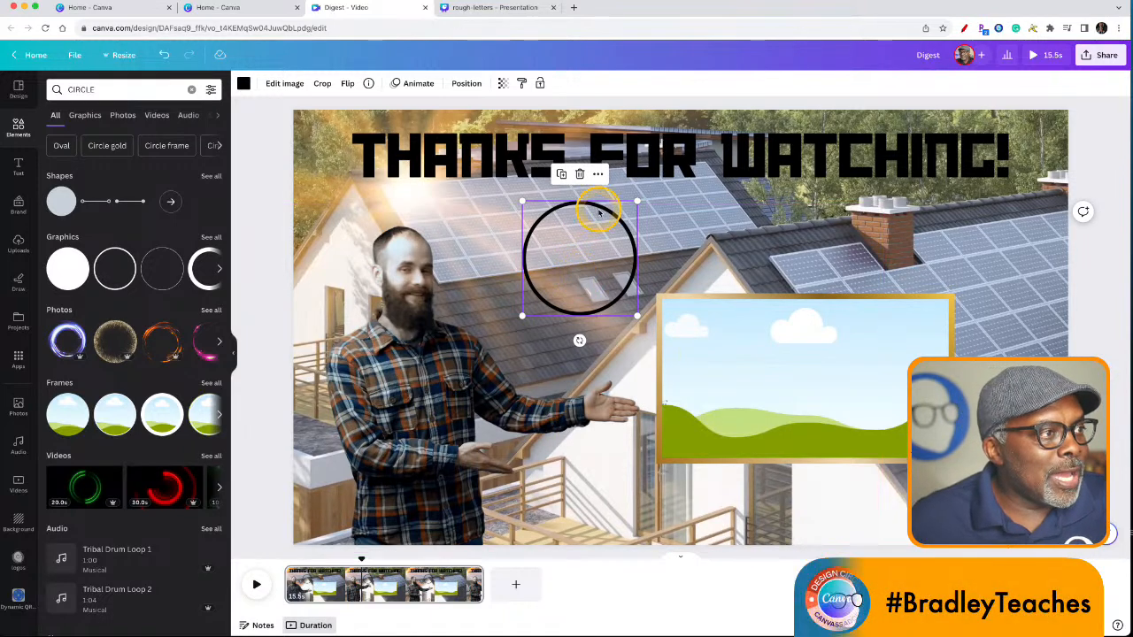
click(659, 157)
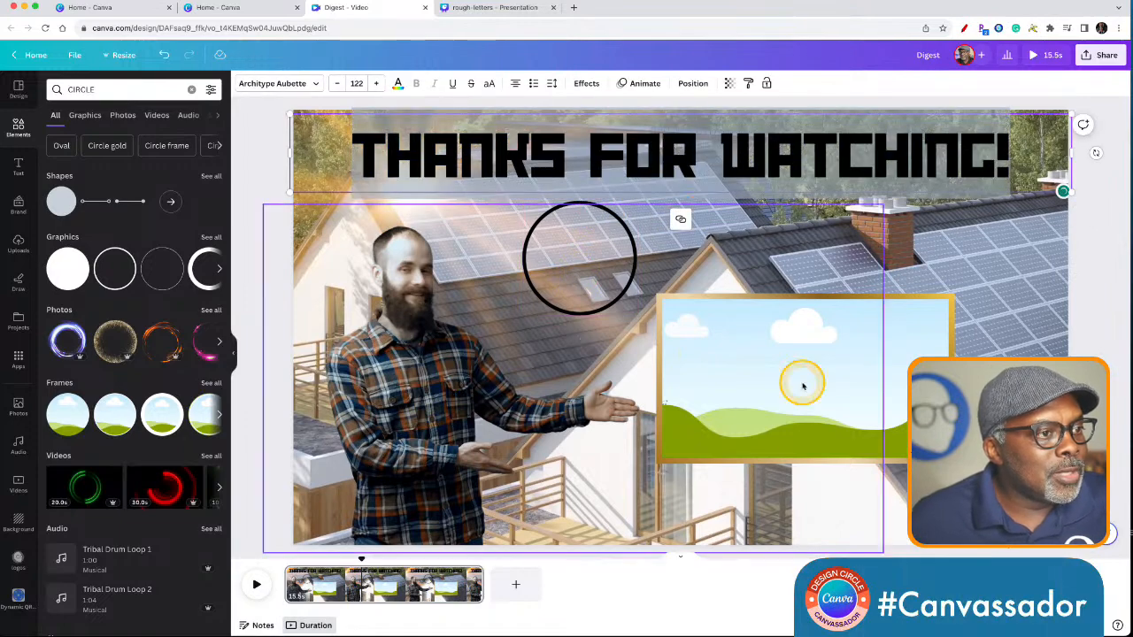
Search the elements for "ANIMATED ARROW", show all matching graphics and add the white double-chevron arrow
double_click(93, 90)
text(AN)
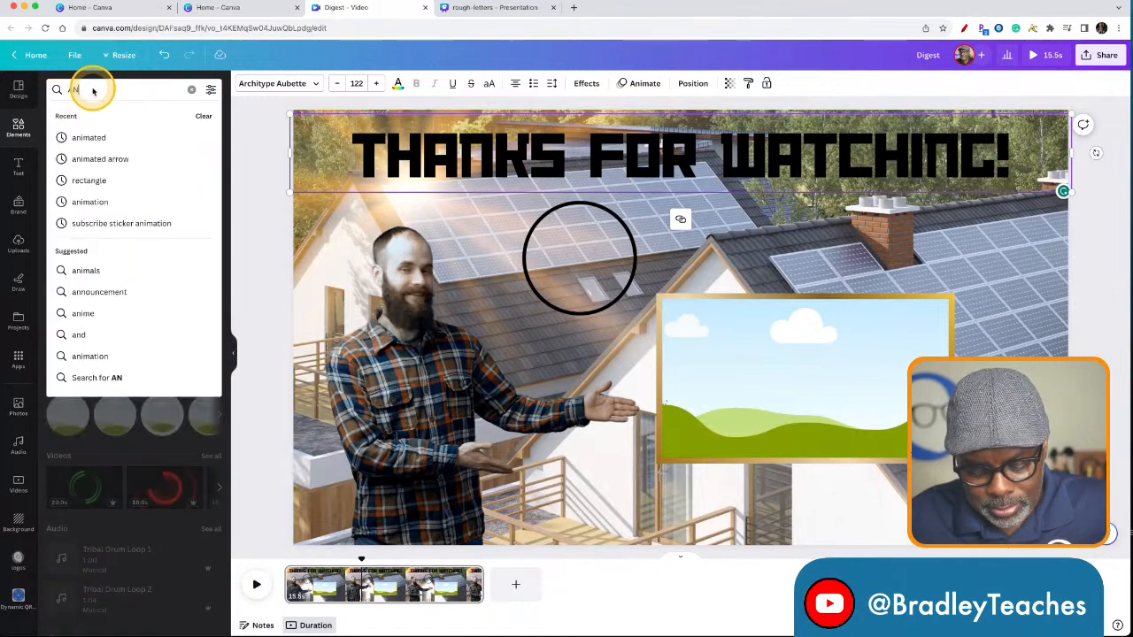
text(IMATED)
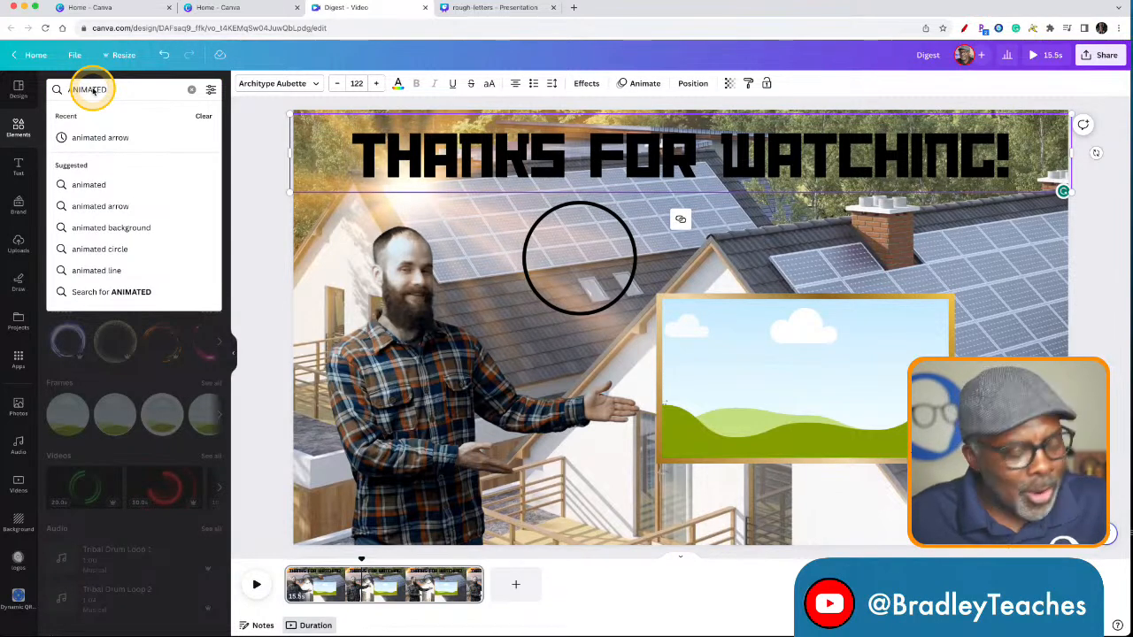
text( ARROW)
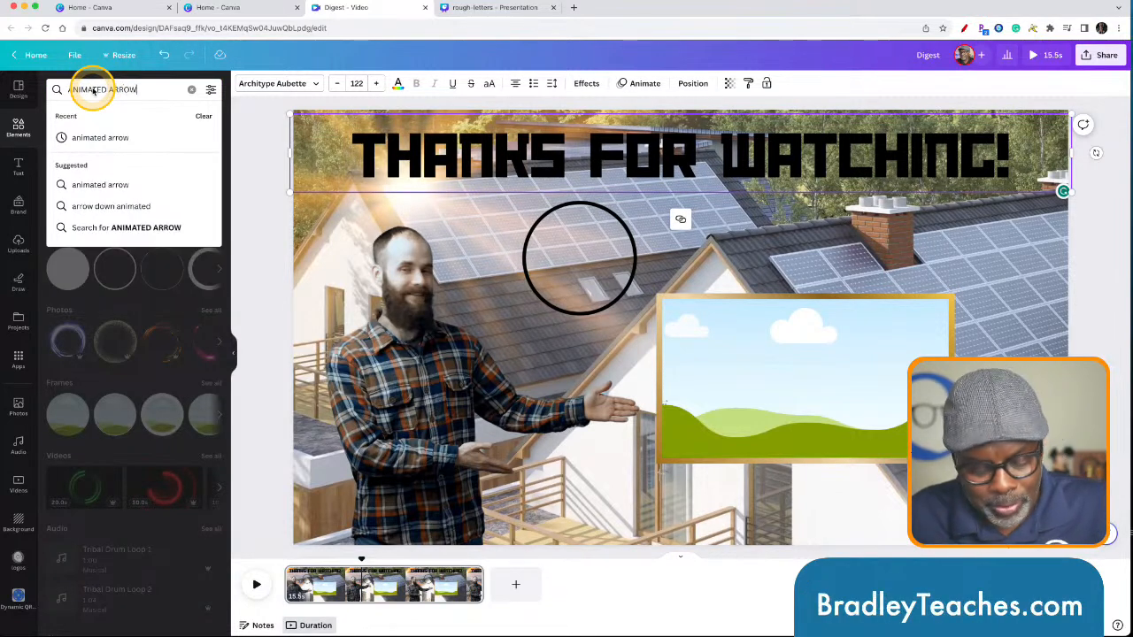
key(Return)
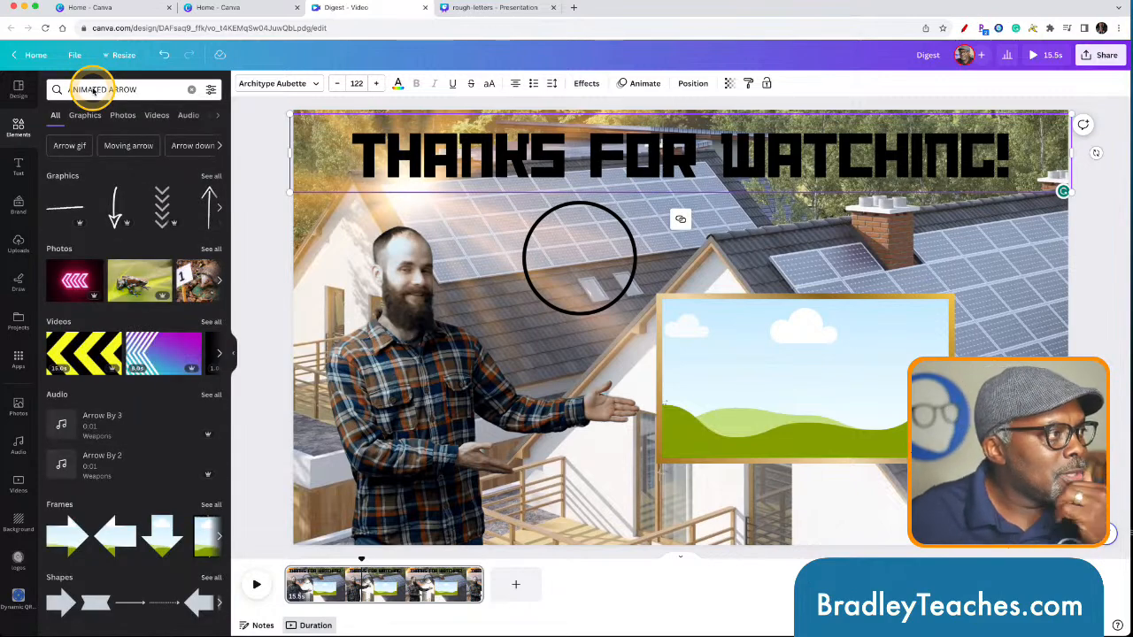
click(211, 176)
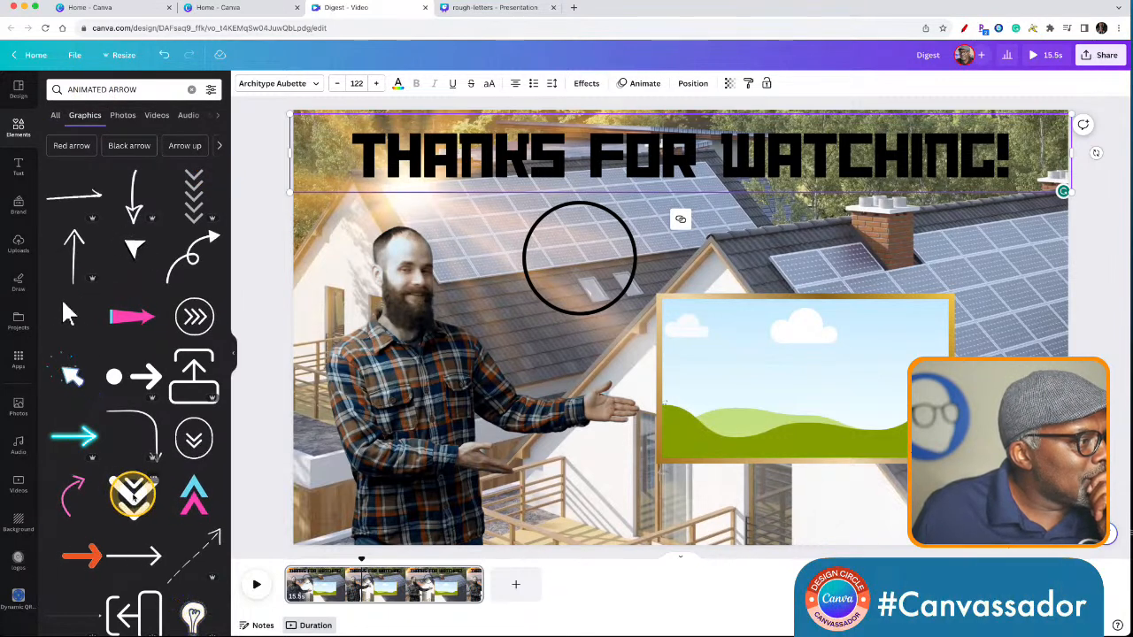
click(133, 493)
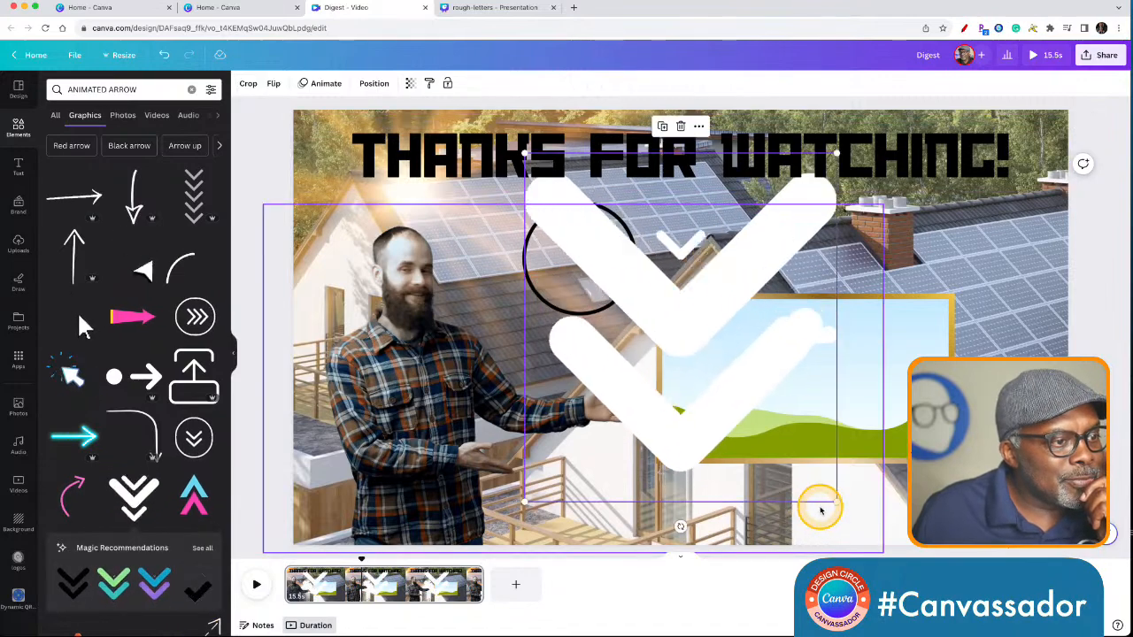
Shrink the chevron arrow to about a tenth of the page width, rotate it to point upward and place it by the frame's lower right corner
drag(834, 505, 513, 298)
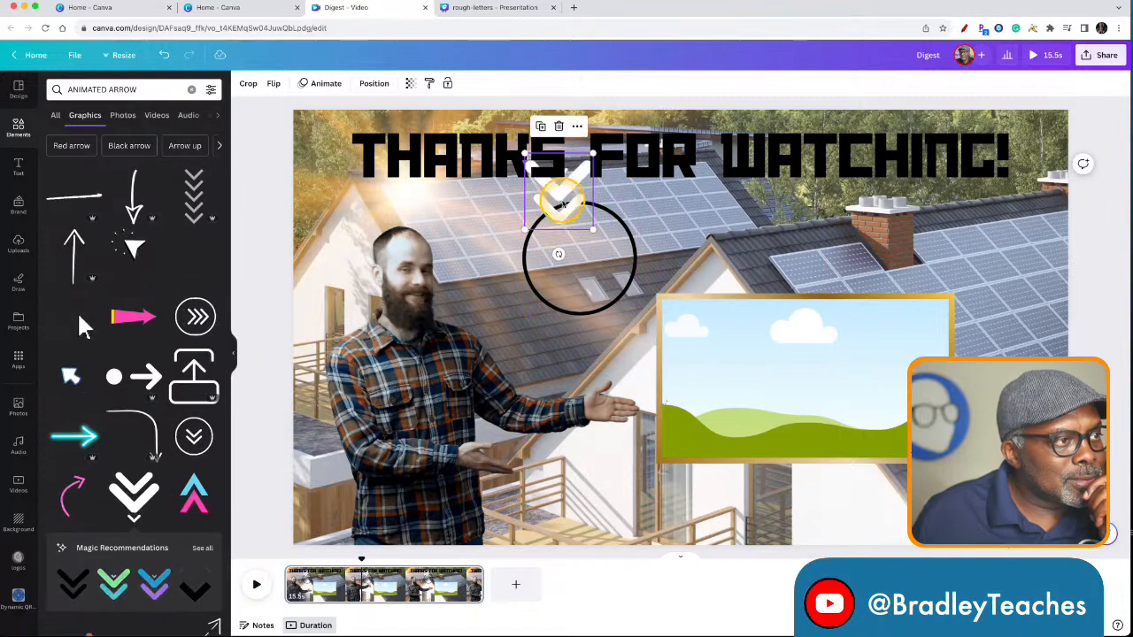
drag(560, 254, 564, 118)
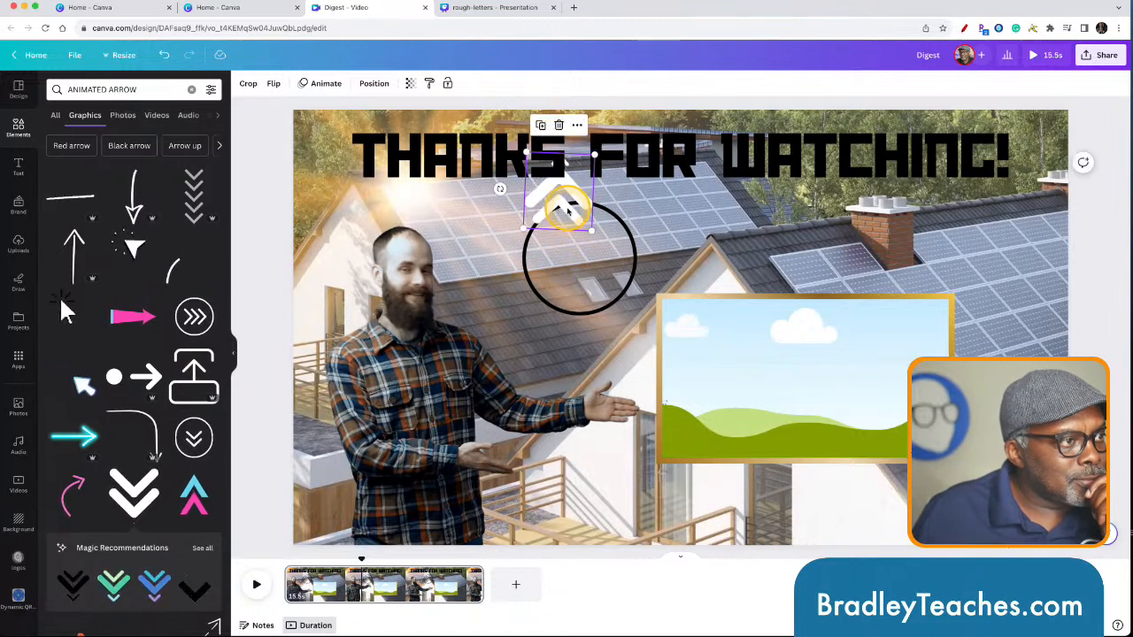
drag(568, 210, 927, 514)
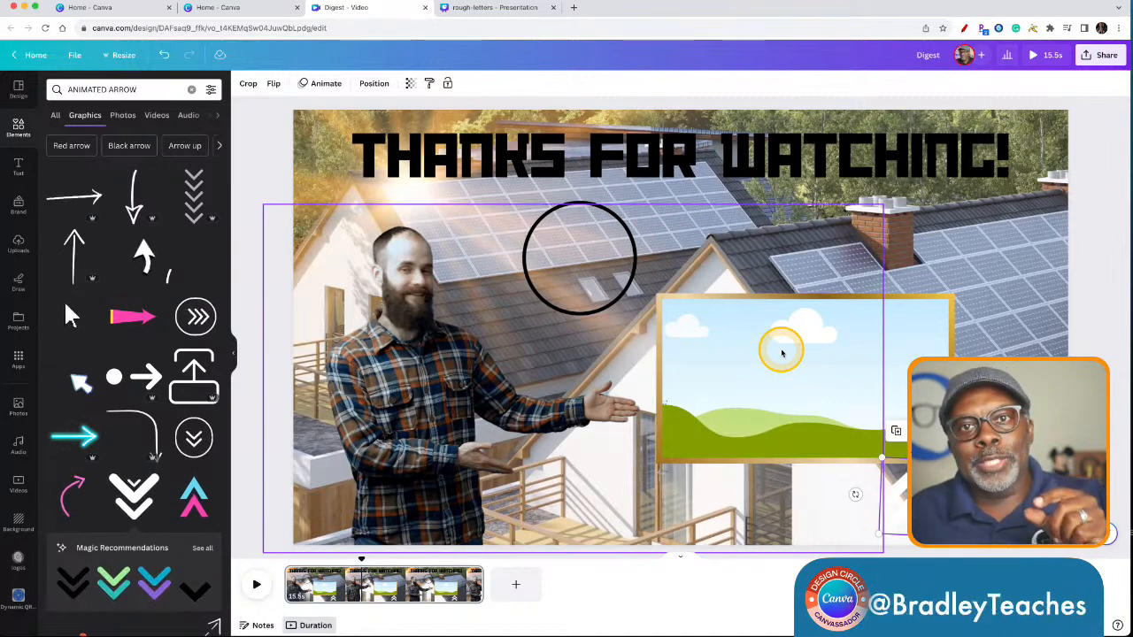
drag(920, 486, 682, 489)
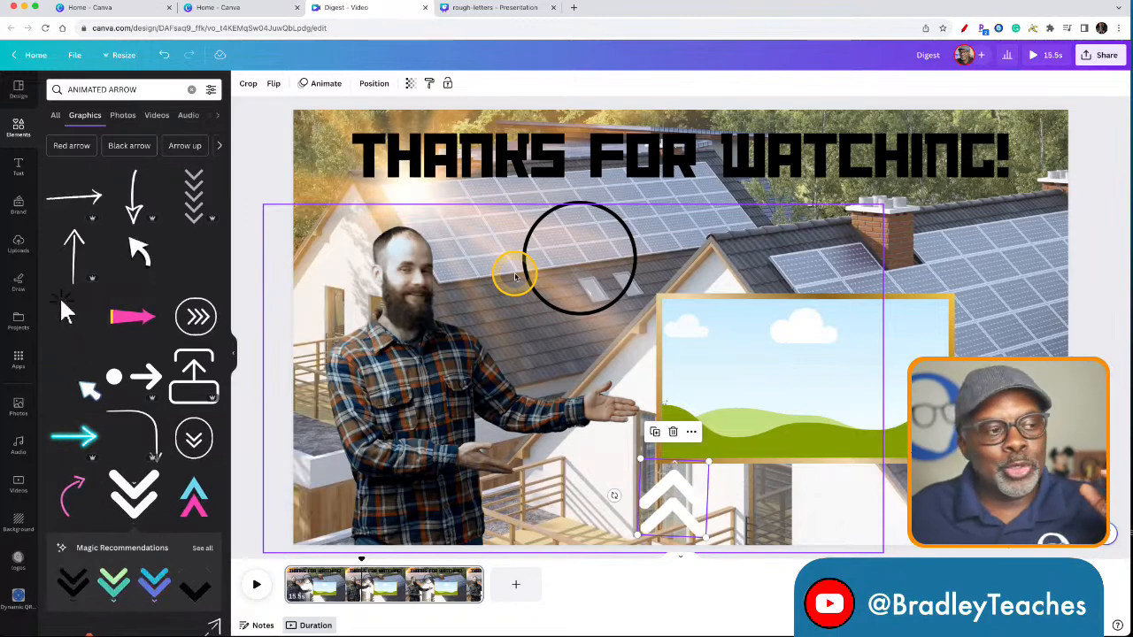
drag(680, 486, 718, 416)
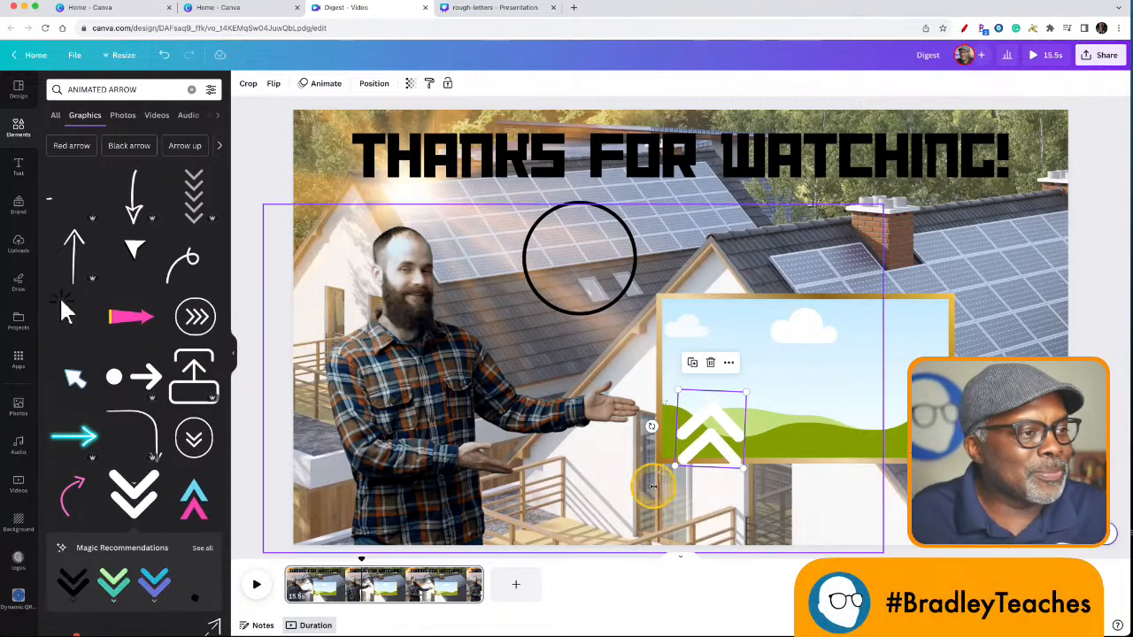
drag(712, 431, 979, 488)
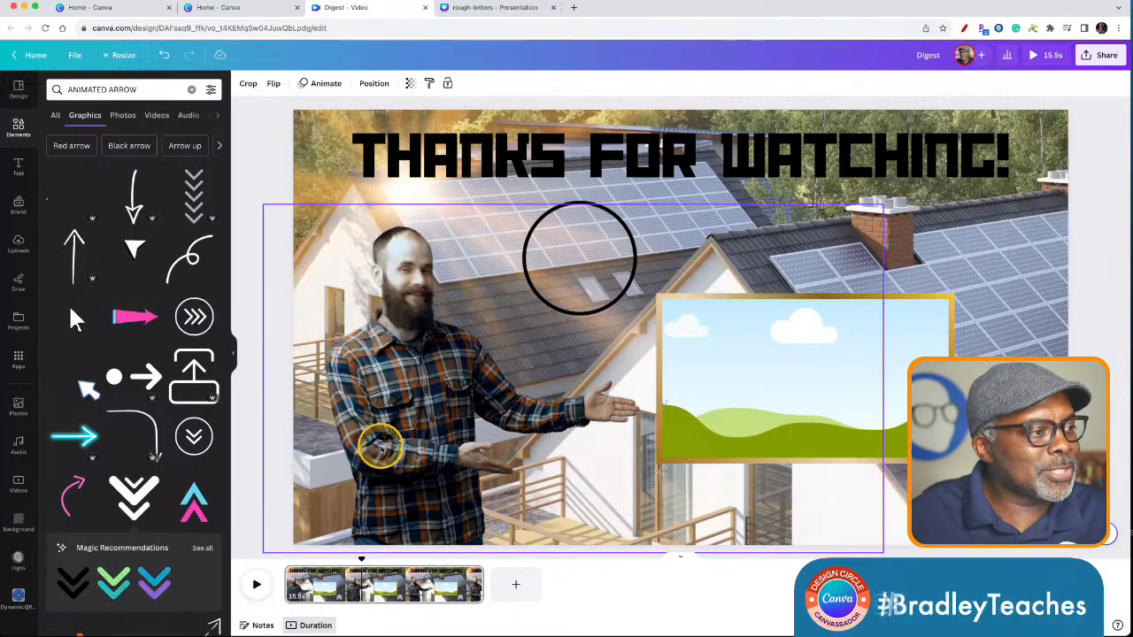
Delete the bearded man's clip and add the 6-second clip of the knotted cartoon arm from the "POINTING" stock videos
click(390, 439)
key(Delete)
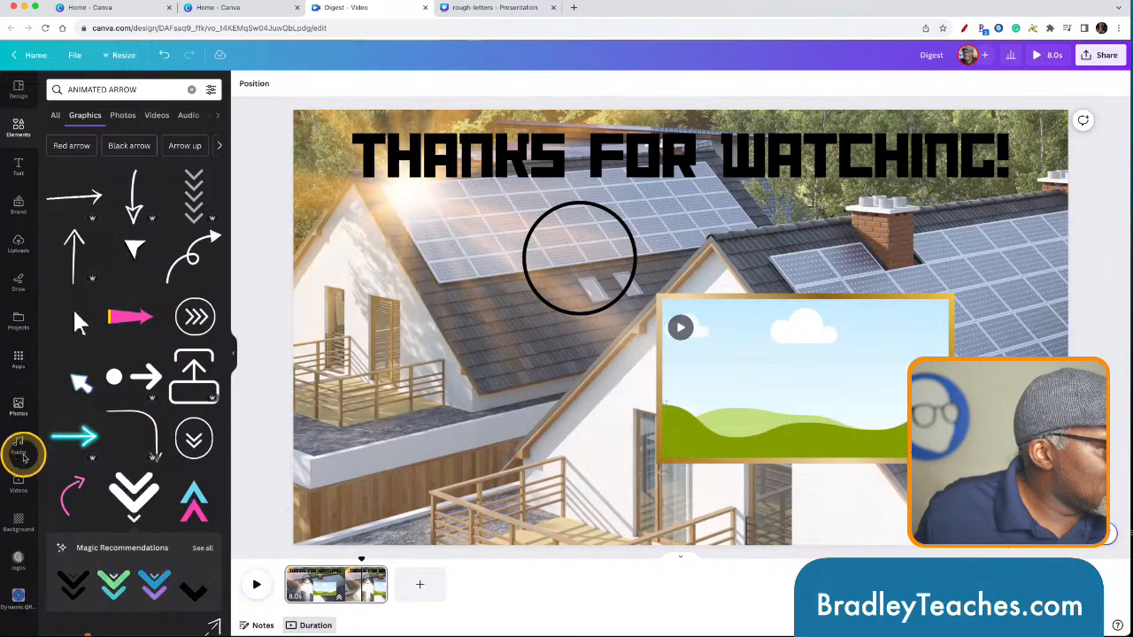
click(19, 480)
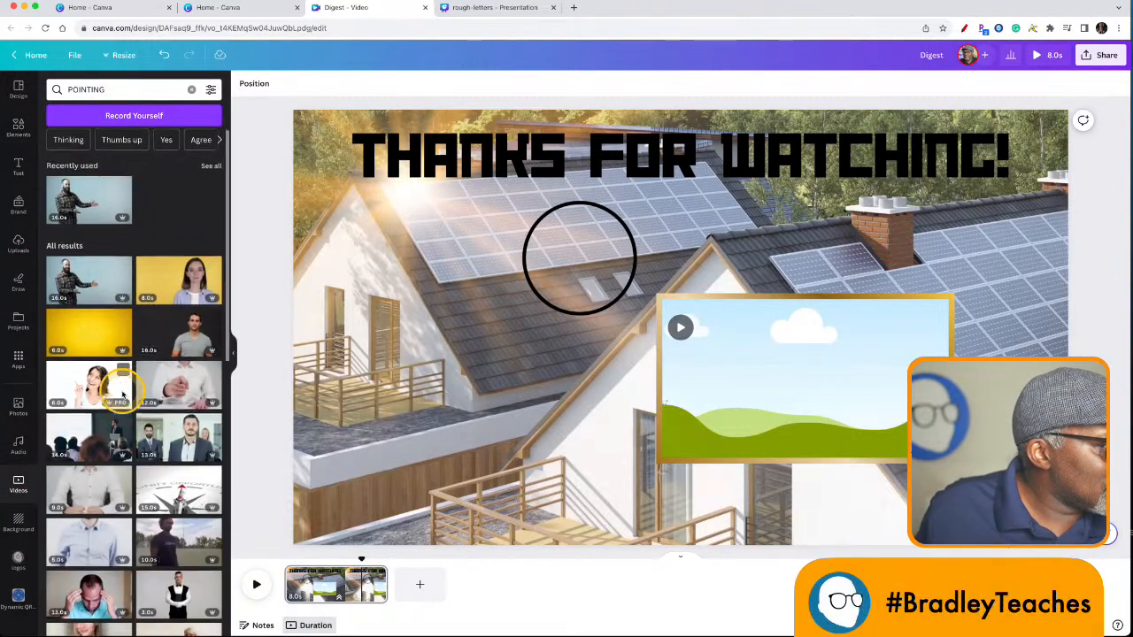
scroll(119, 387, down, 3)
scroll(123, 394, up, 3)
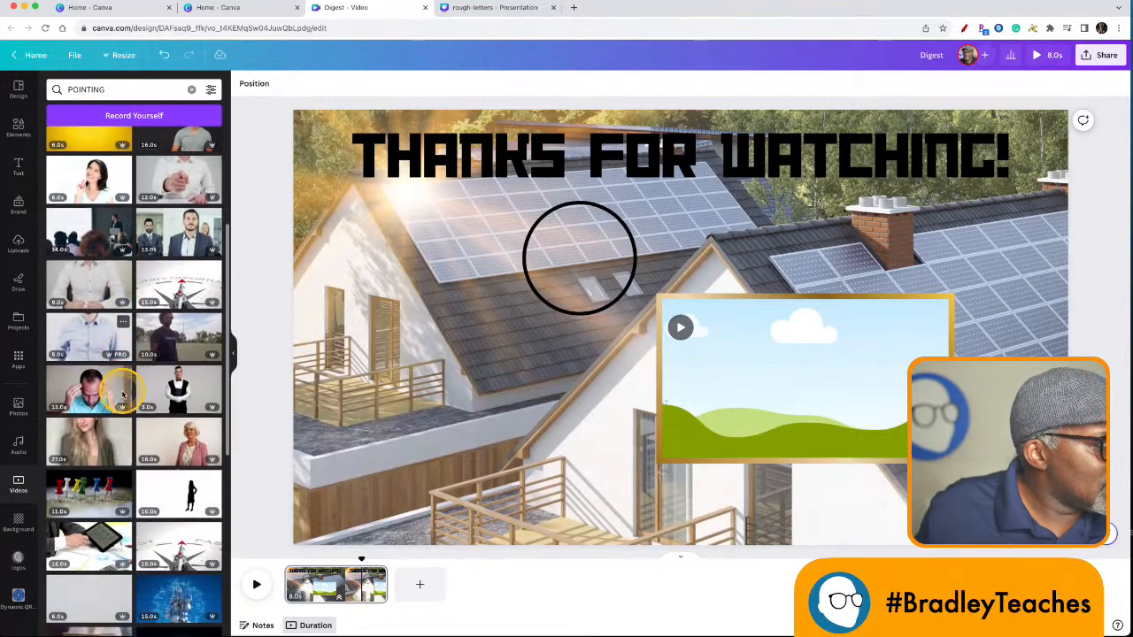
scroll(123, 395, up, 1)
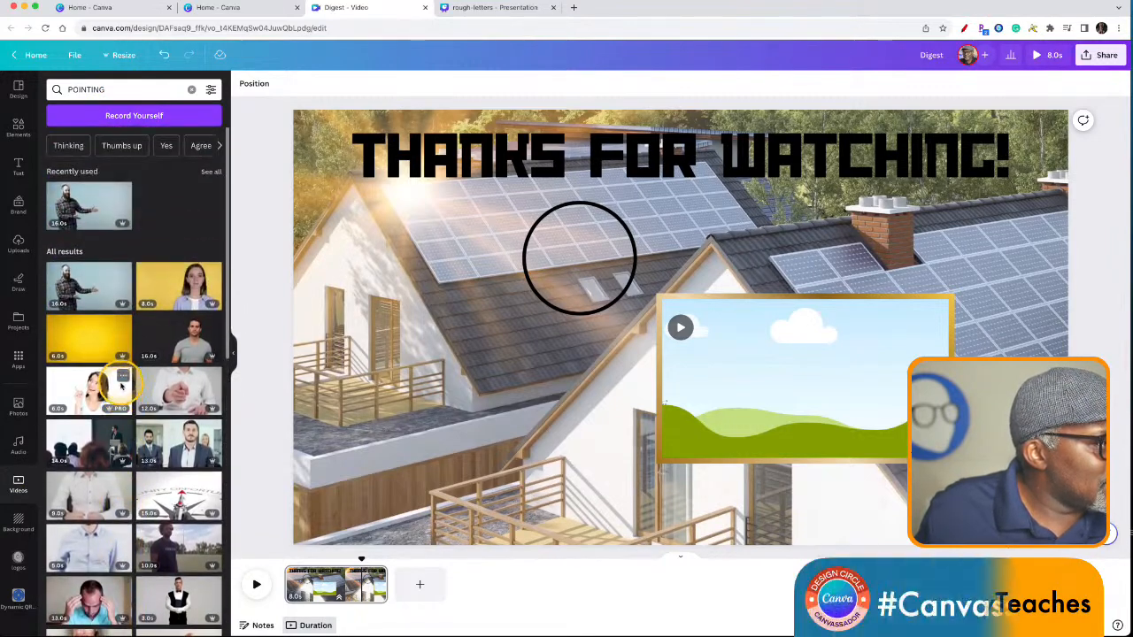
click(90, 343)
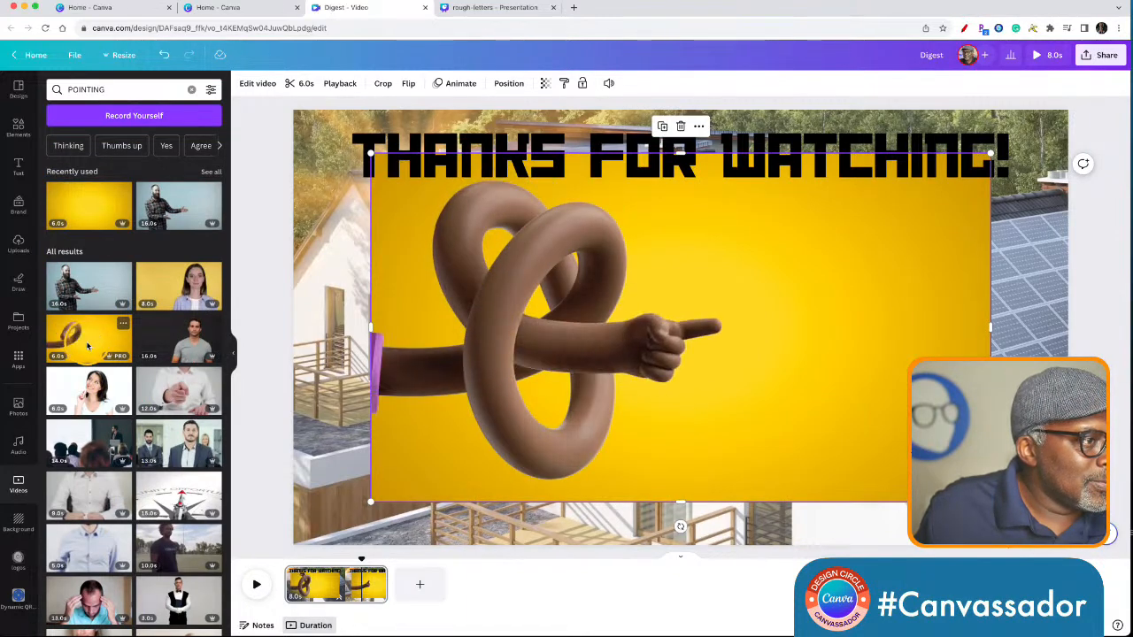
Shift the cartoon arm clip to the page's left edge and remove its yellow background
mouse_move(513, 331)
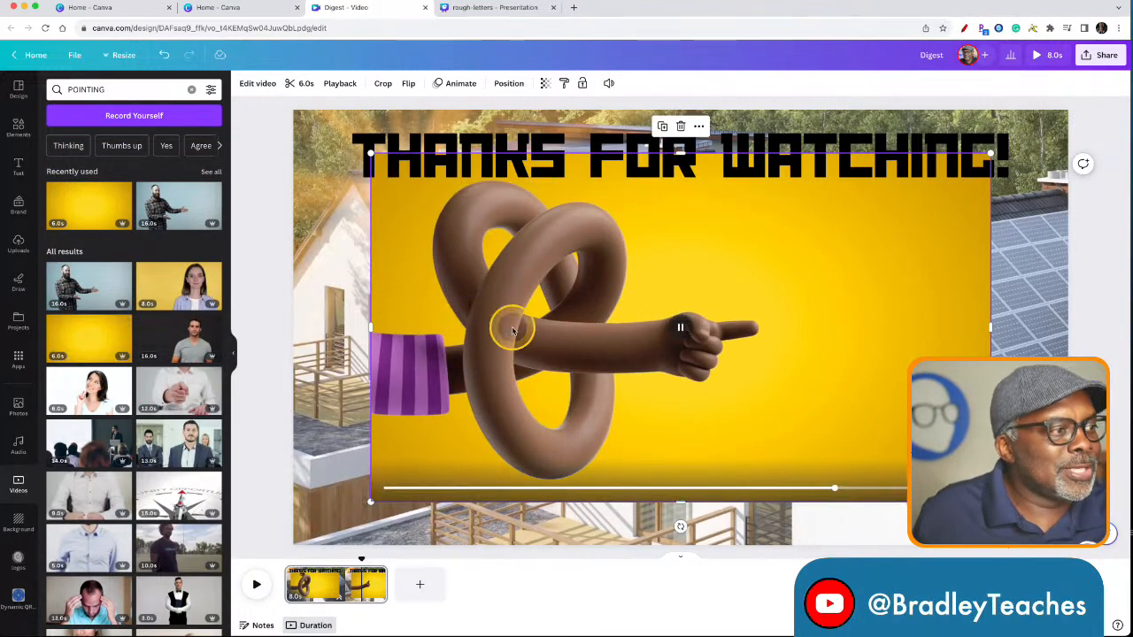
drag(748, 262, 647, 261)
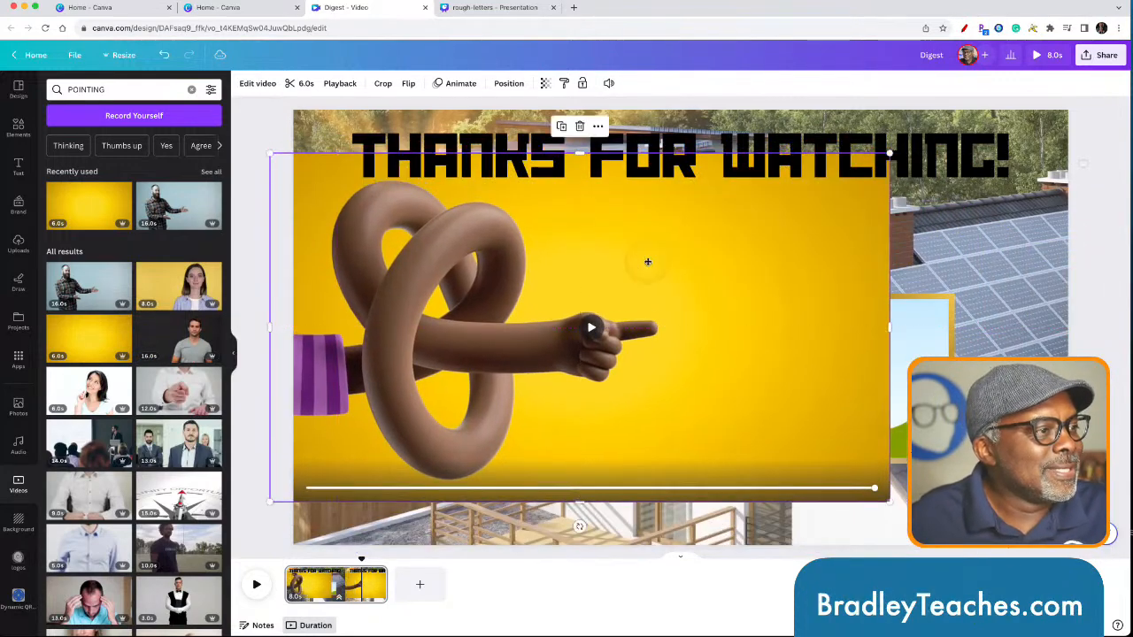
click(242, 88)
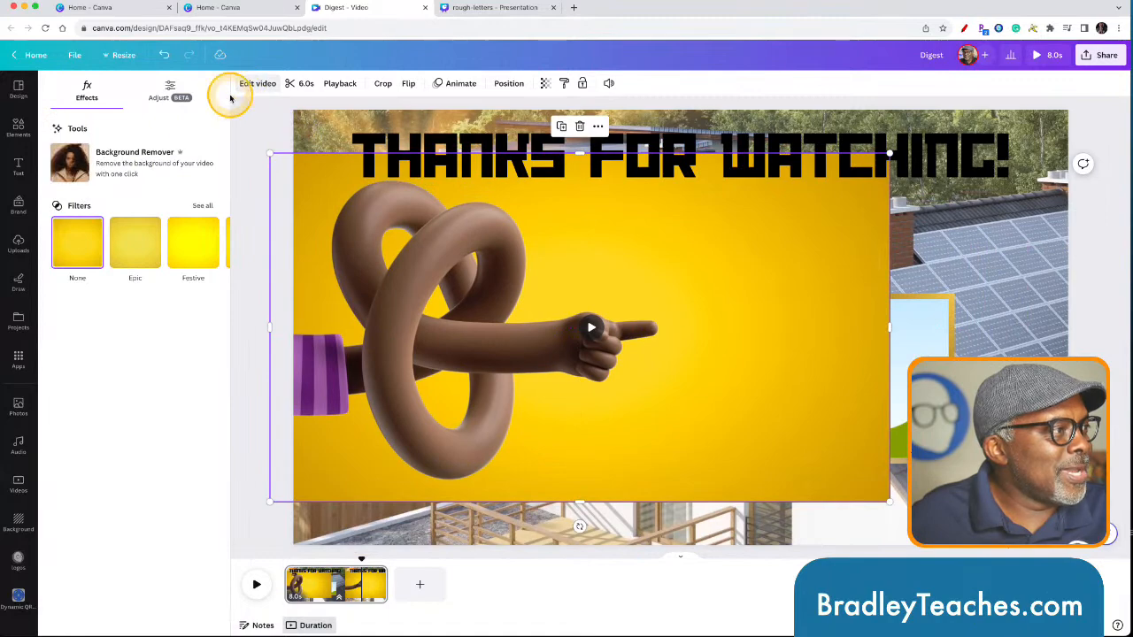
click(67, 163)
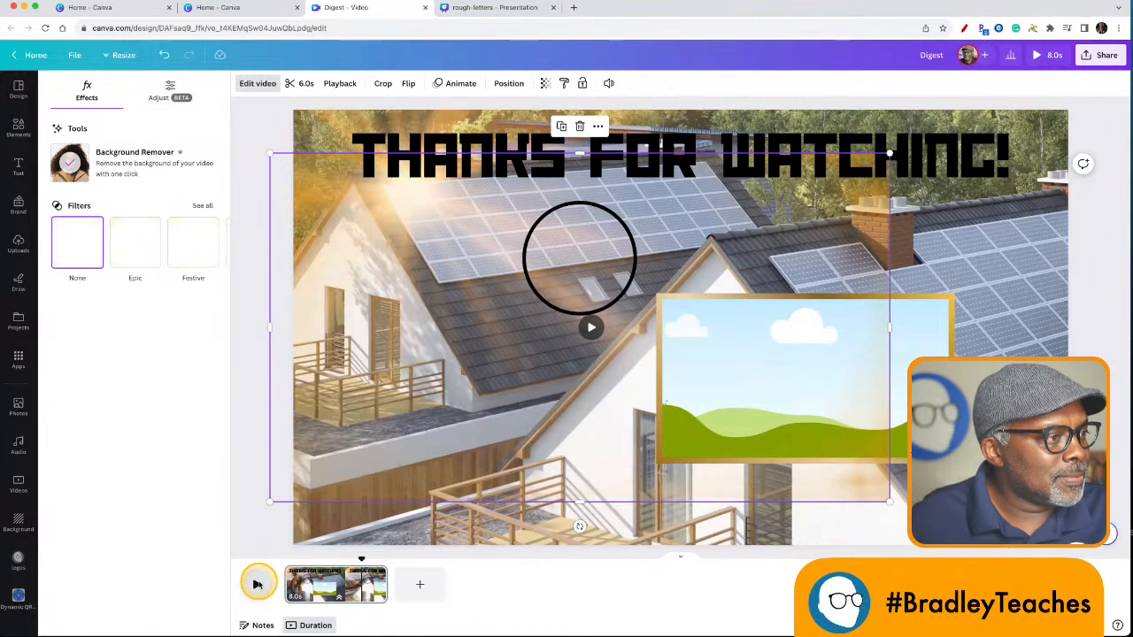
Play the page and examine how the cut-out arm moves toward the gold frame until the end of the timeline
click(257, 584)
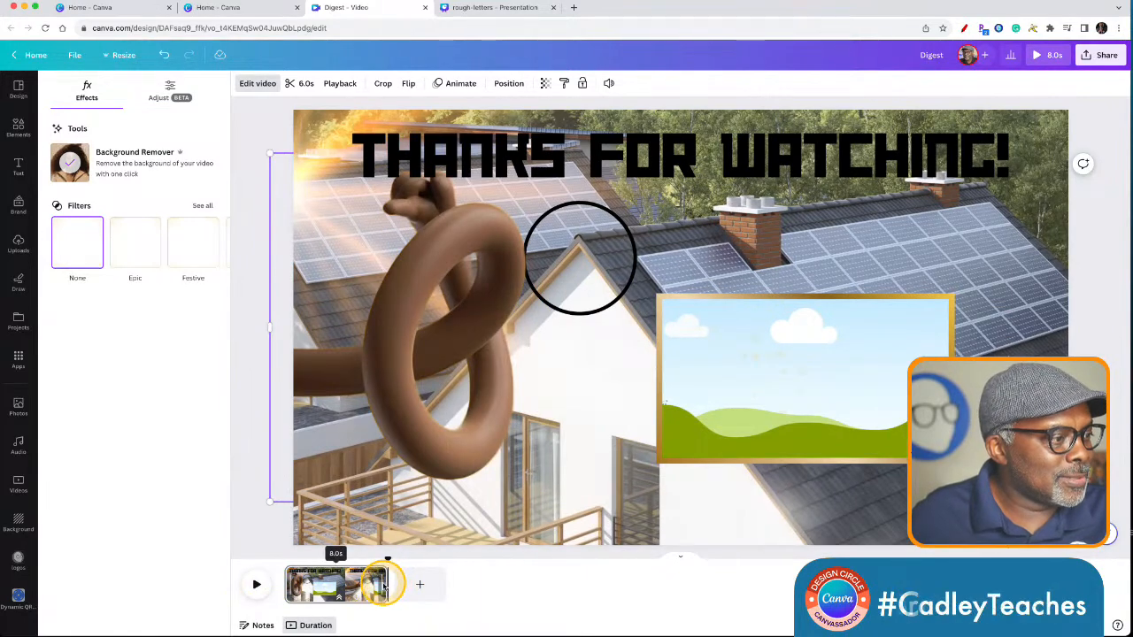
click(386, 586)
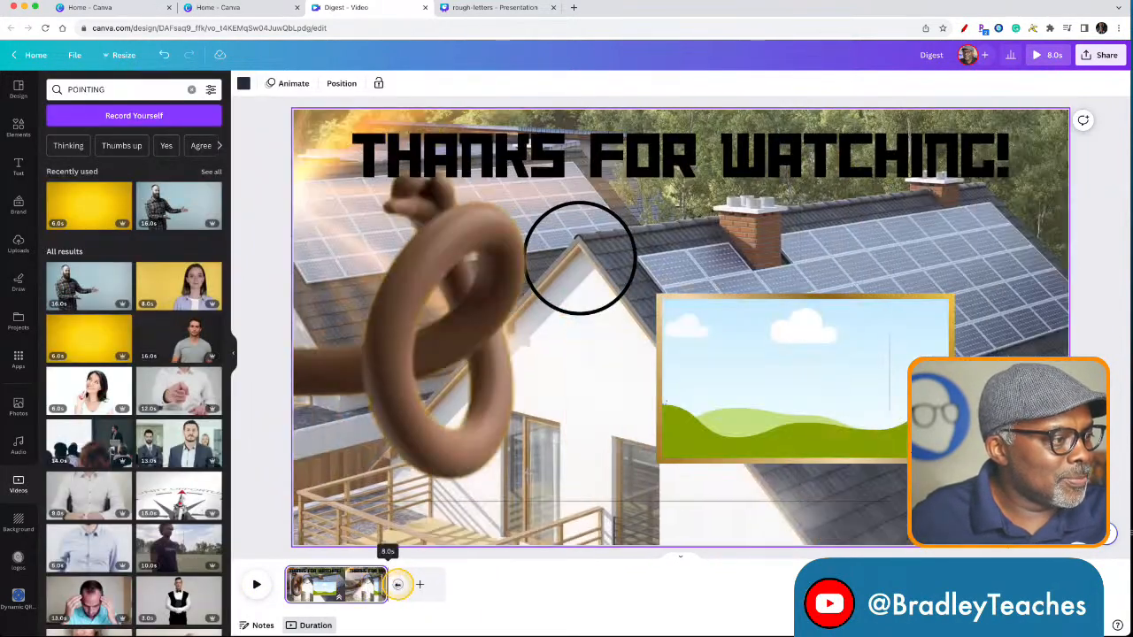
drag(398, 584, 397, 584)
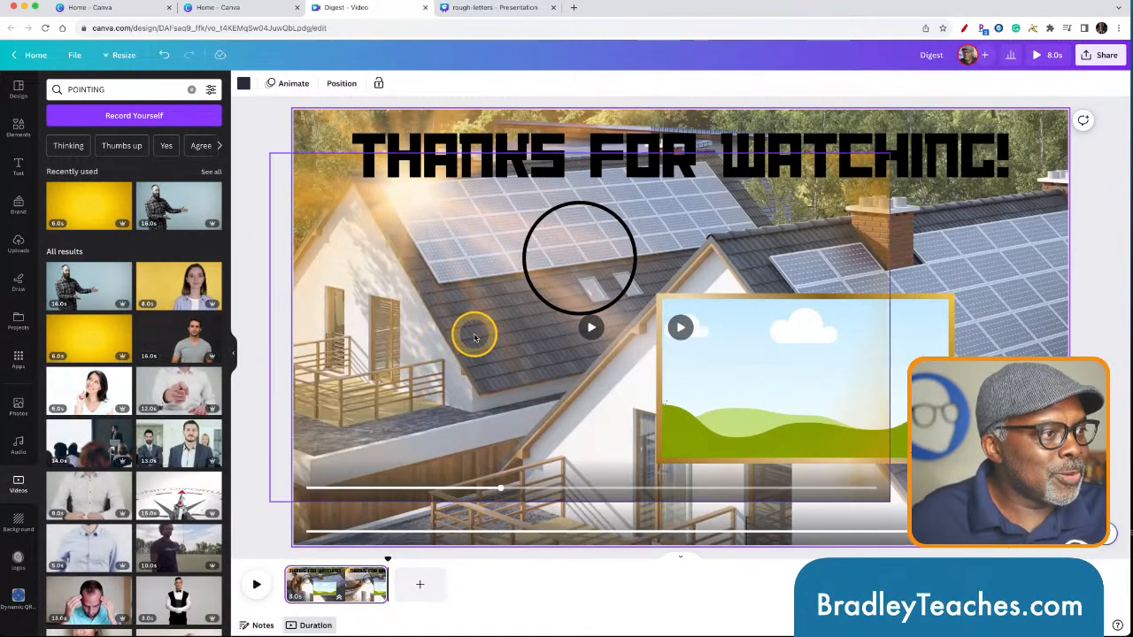
Show the arm clip's timing from its layer and jump to the middle of the timeline to see it pointing
click(334, 85)
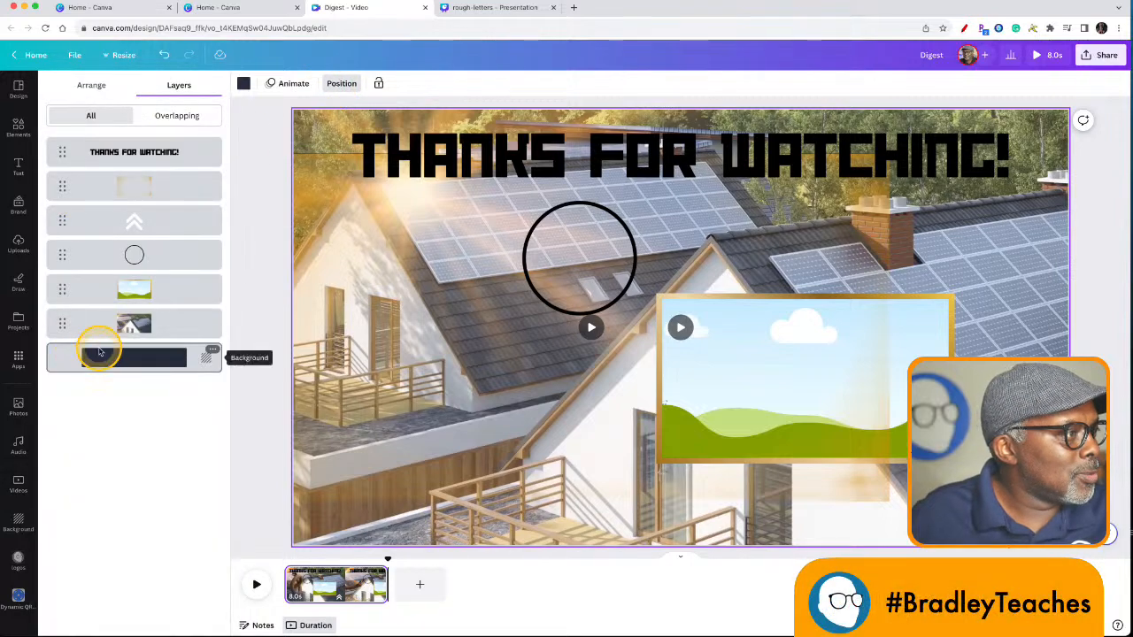
click(131, 190)
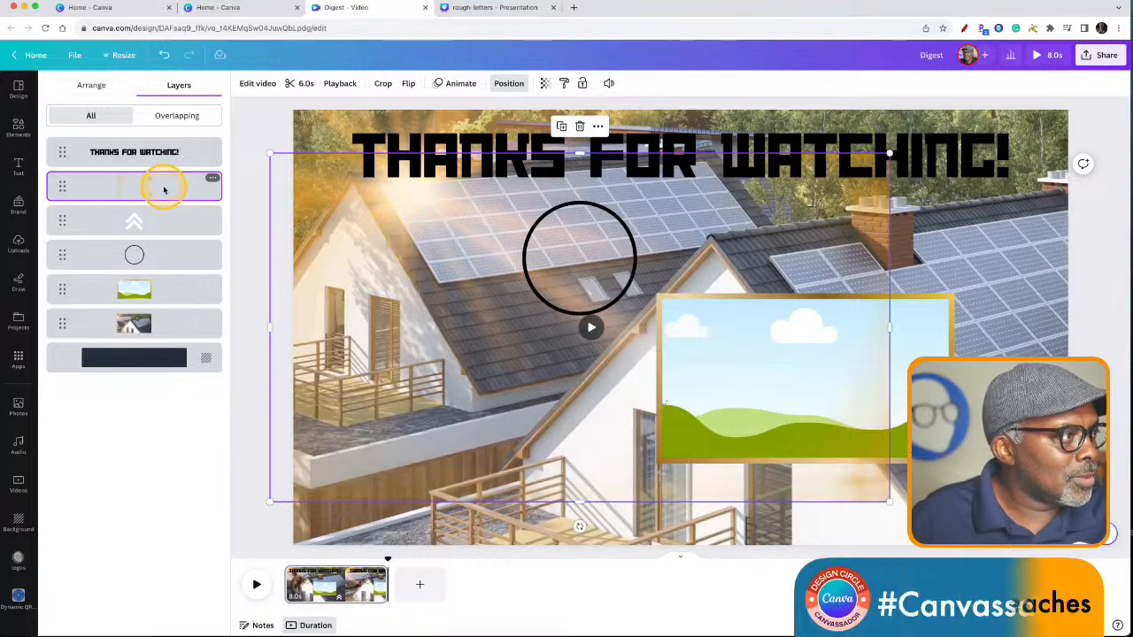
right_click(163, 189)
click(202, 368)
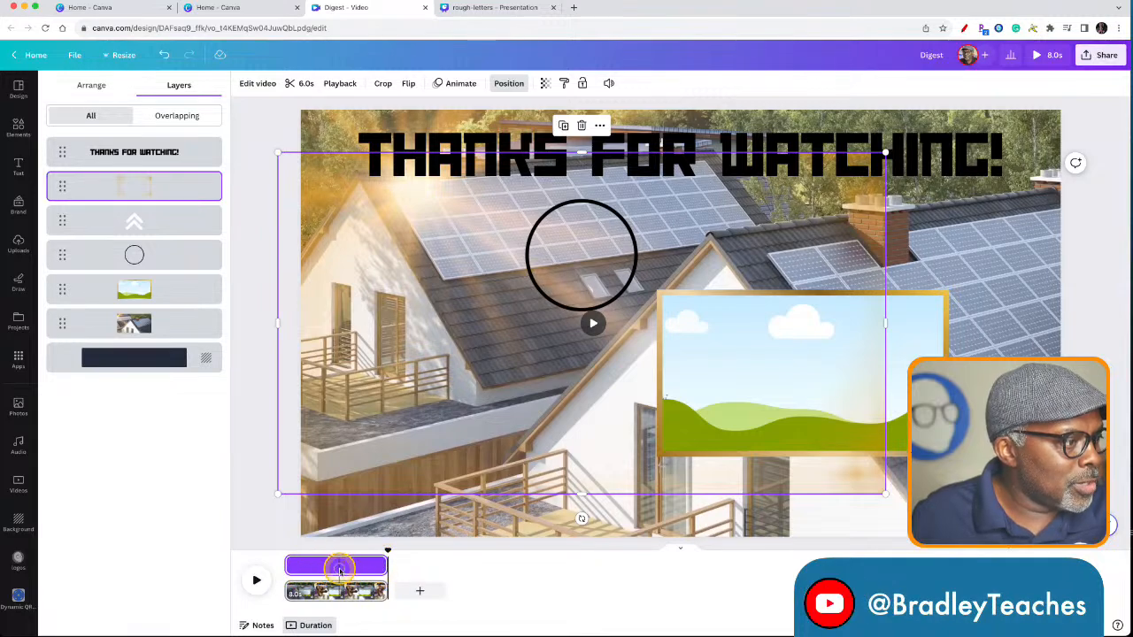
click(340, 571)
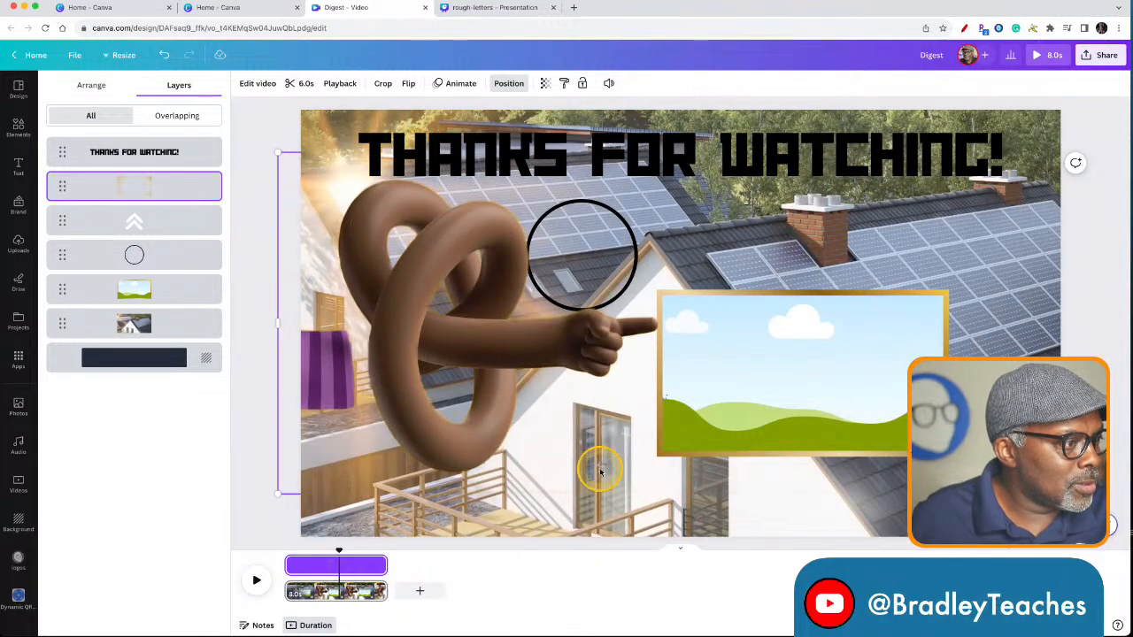
click(728, 398)
drag(729, 397, 735, 402)
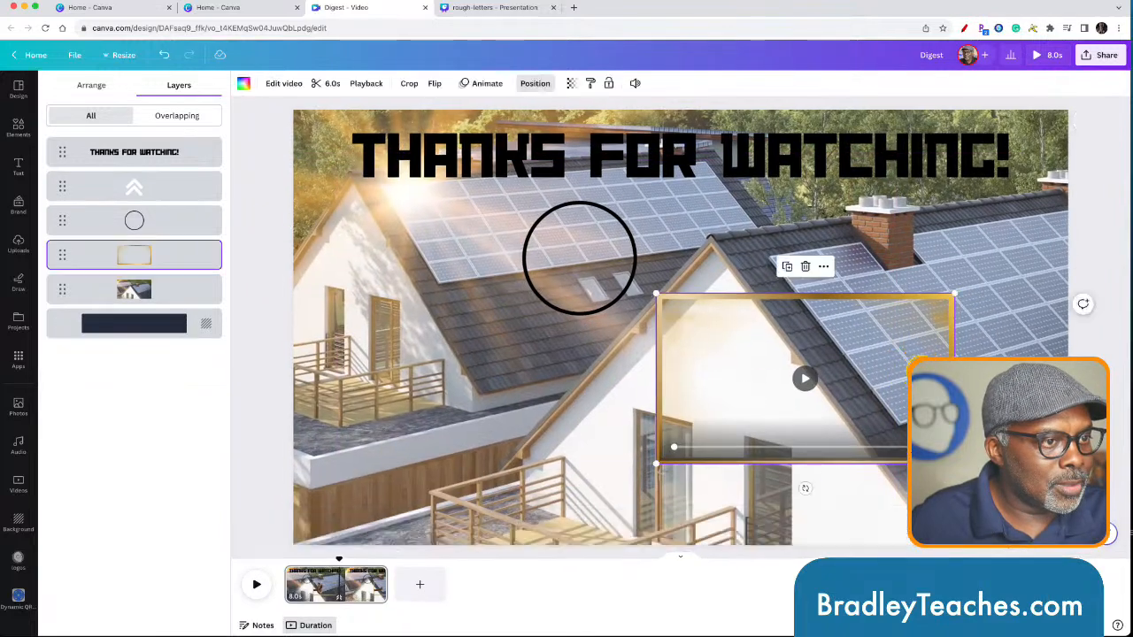
drag(926, 356, 971, 329)
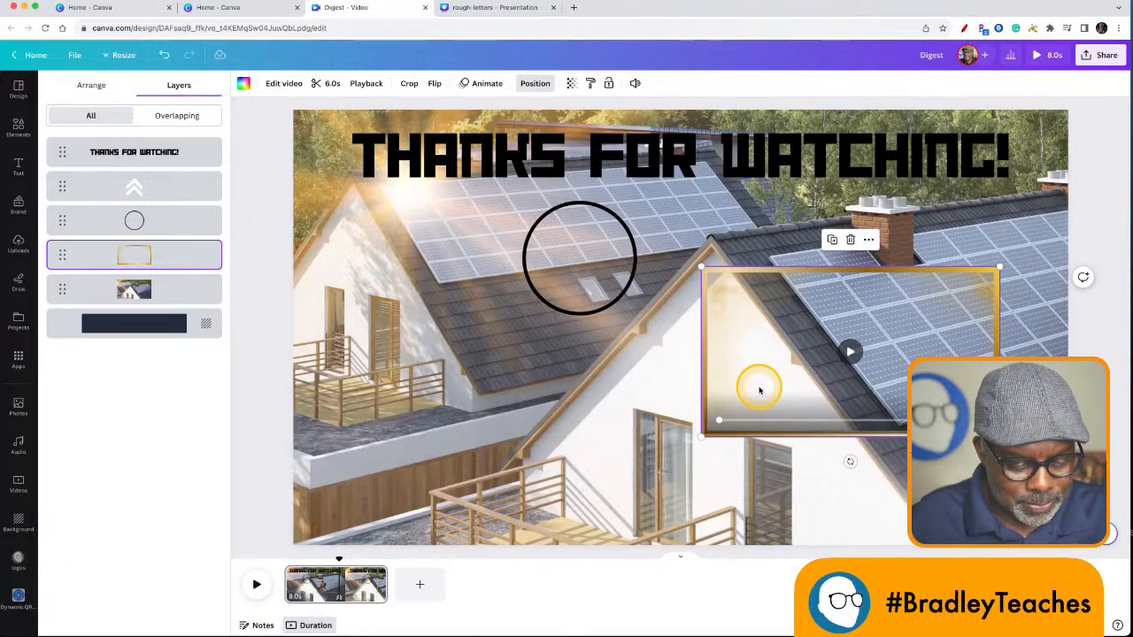
key(ctrl+z)
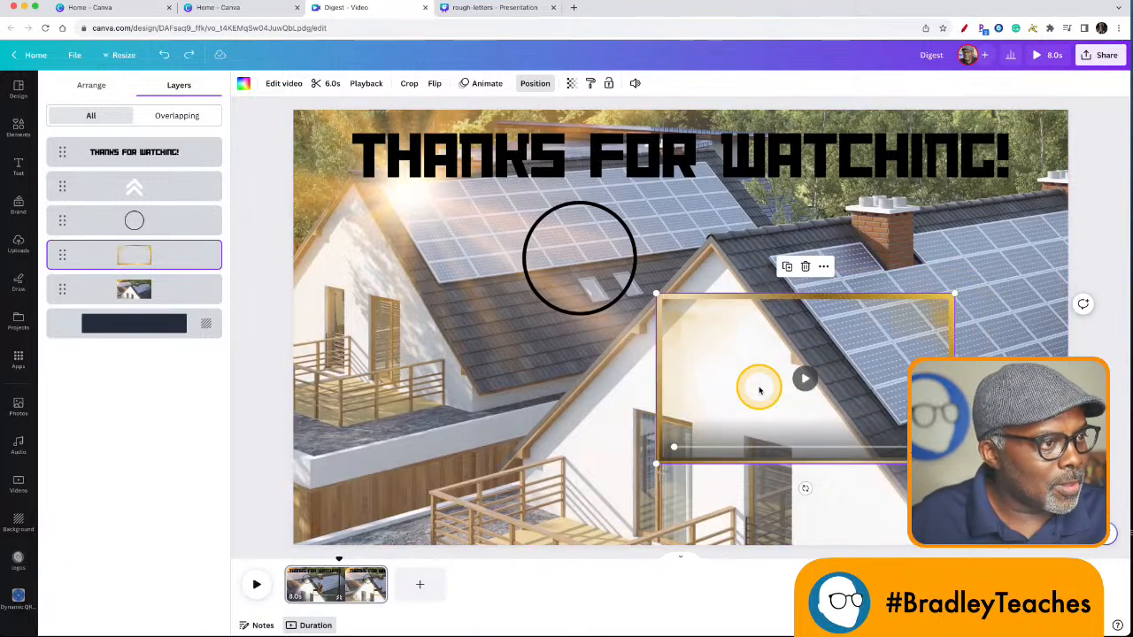
key(ctrl+z)
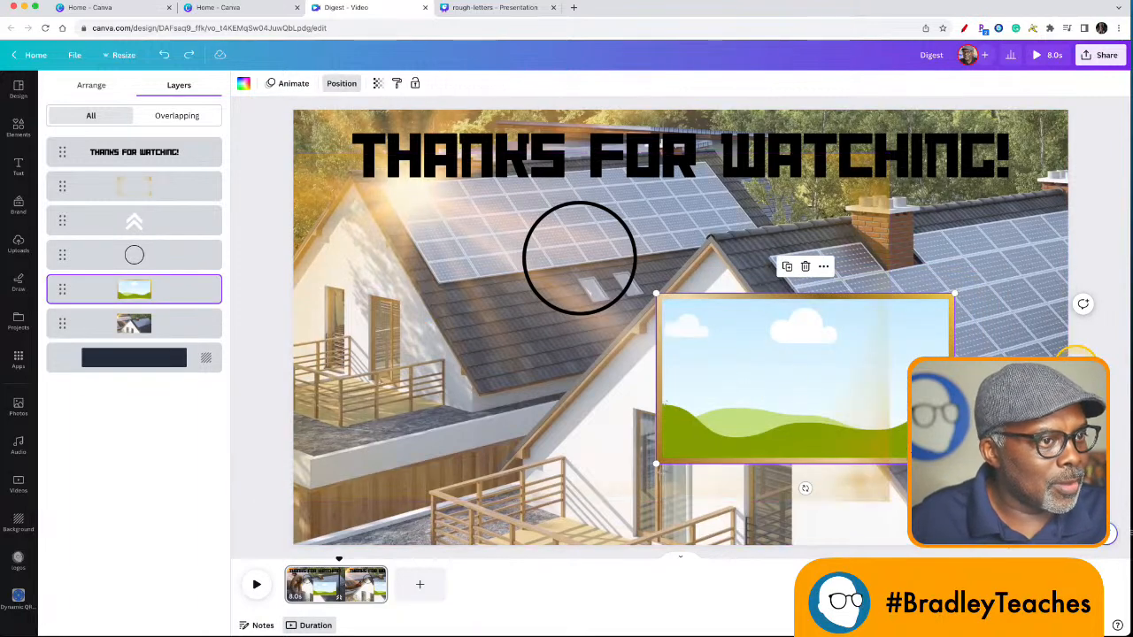
Shift the gold frame up and to the right of the pointing hand and play the page to check the arm's movement
drag(931, 353, 968, 317)
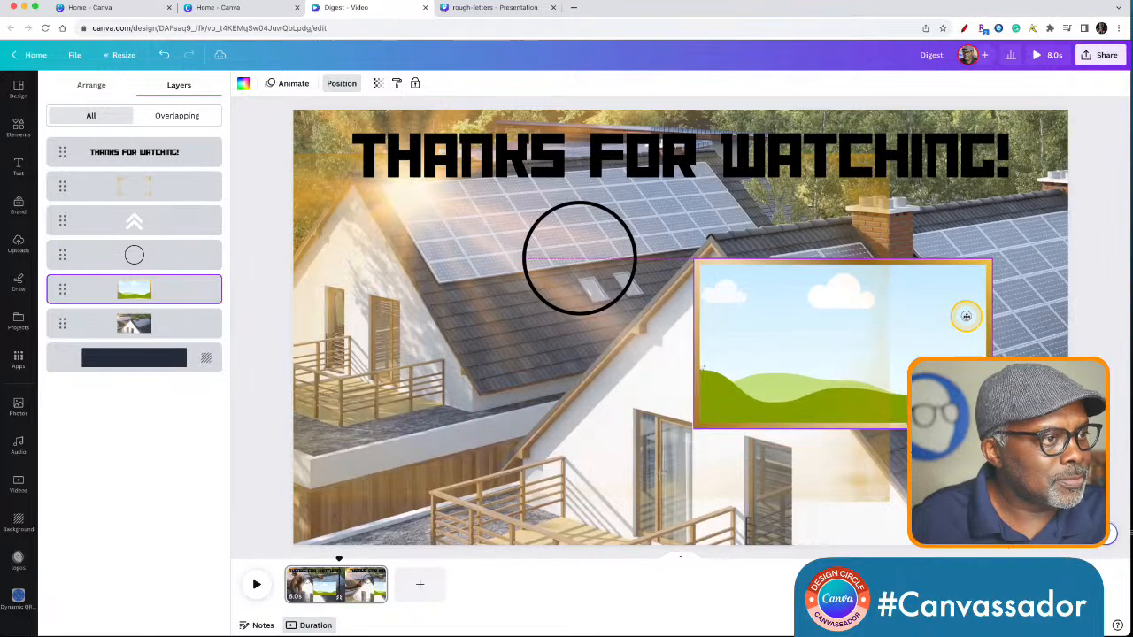
drag(337, 558, 419, 554)
drag(348, 556, 258, 599)
click(257, 588)
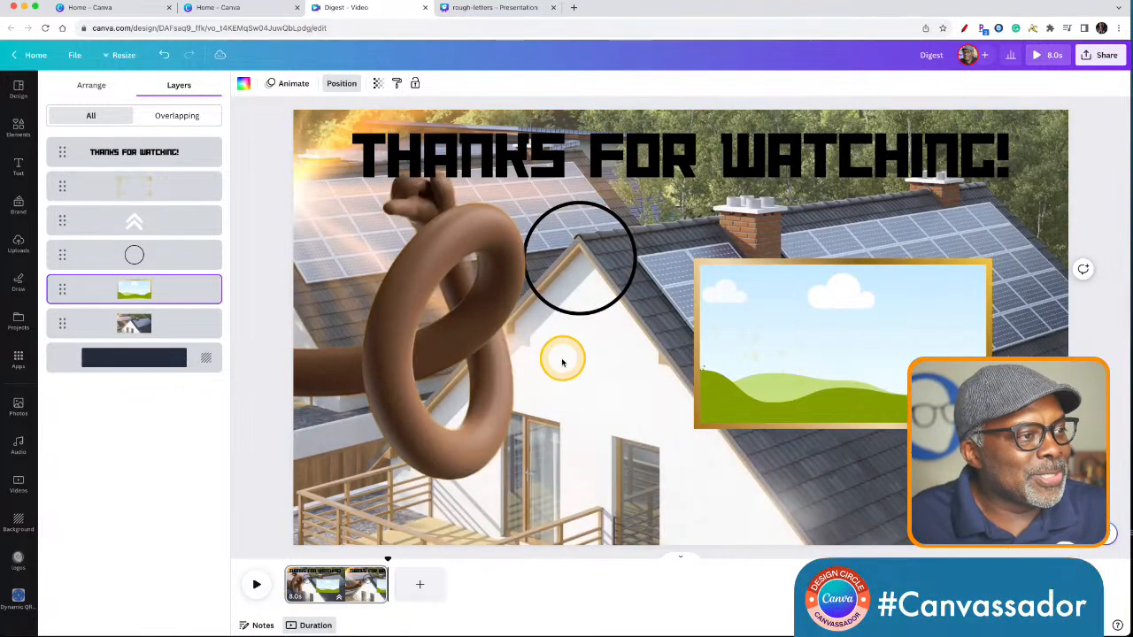
Move the arm clip's layer beneath the gold frame, directly above the solar panel background video
click(582, 317)
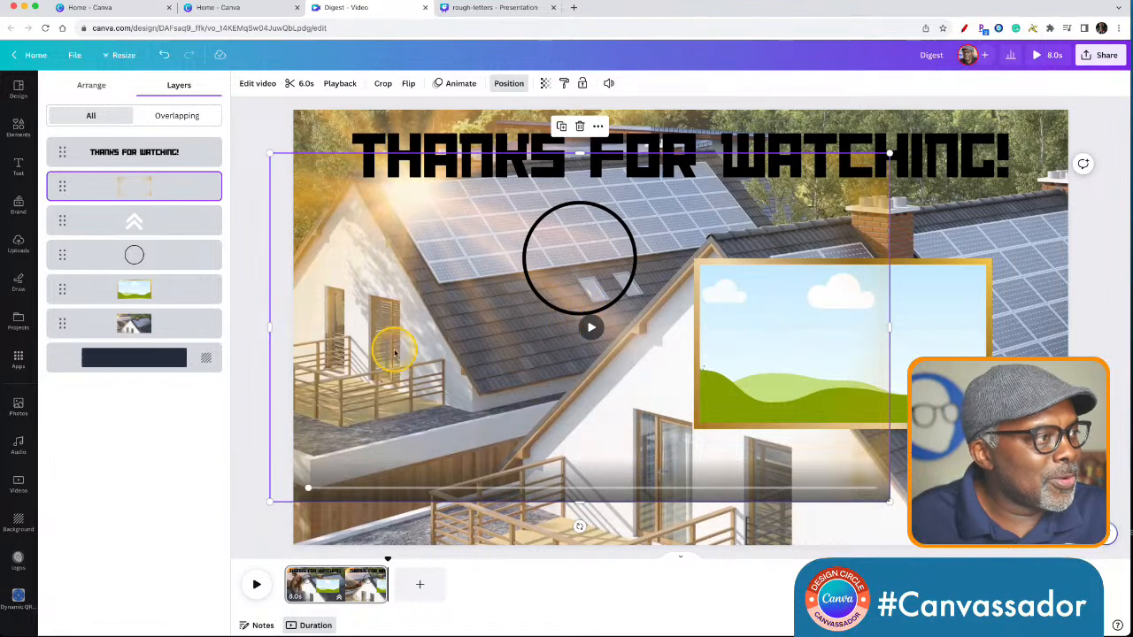
drag(139, 184, 142, 314)
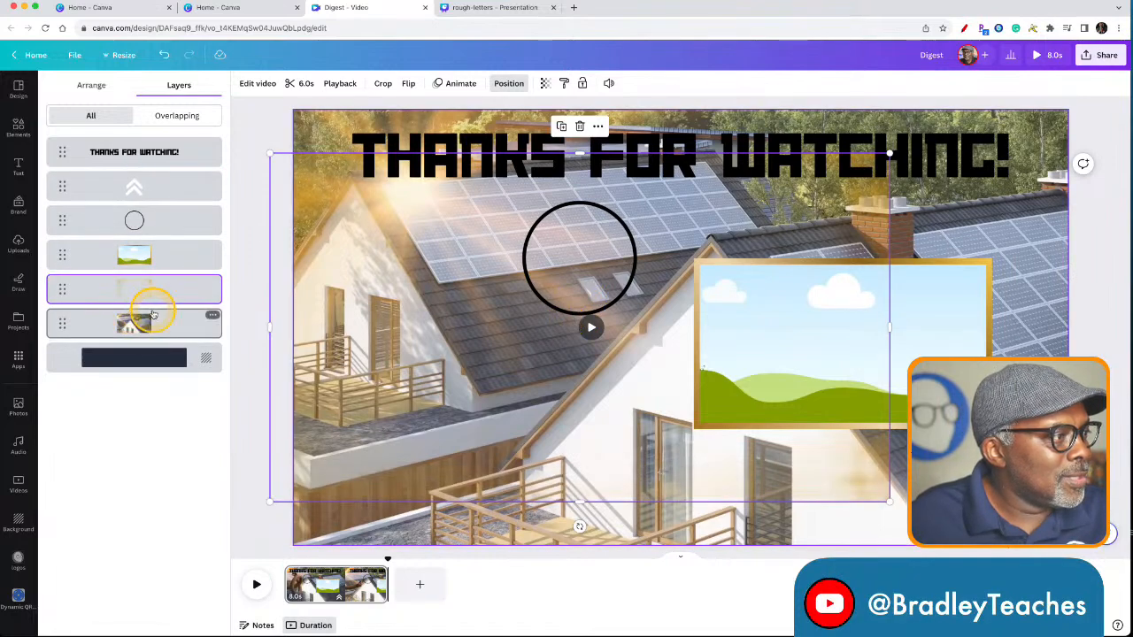
Move the circle outline to the bottom centre of the page and raise the gold frame further up and right
click(140, 217)
drag(599, 314, 699, 524)
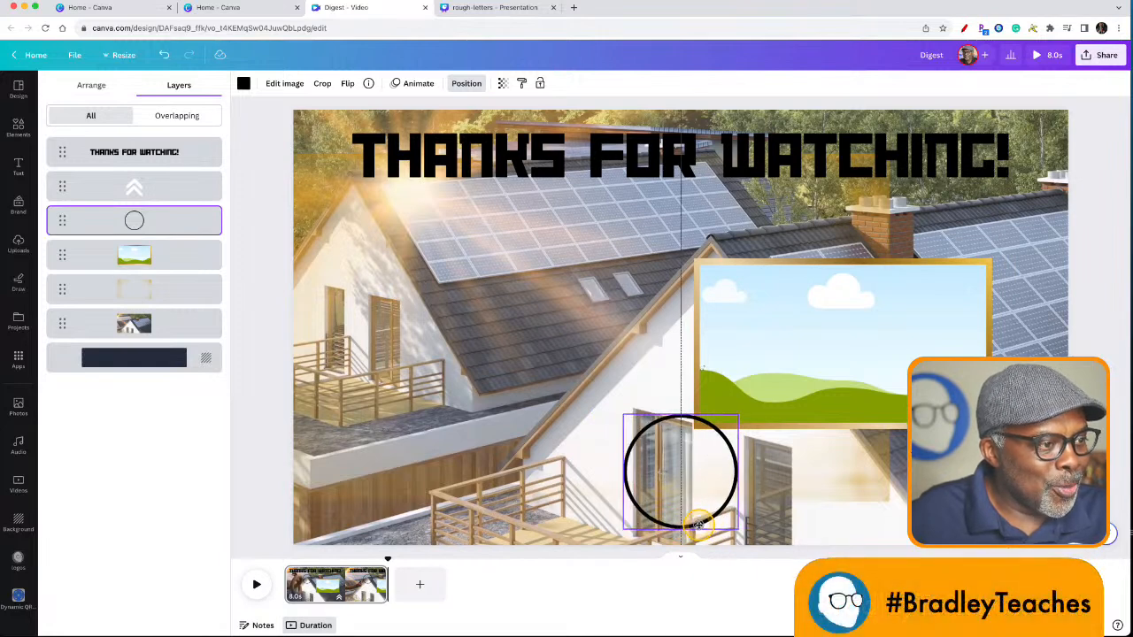
click(921, 340)
drag(921, 340, 940, 314)
drag(721, 321, 391, 289)
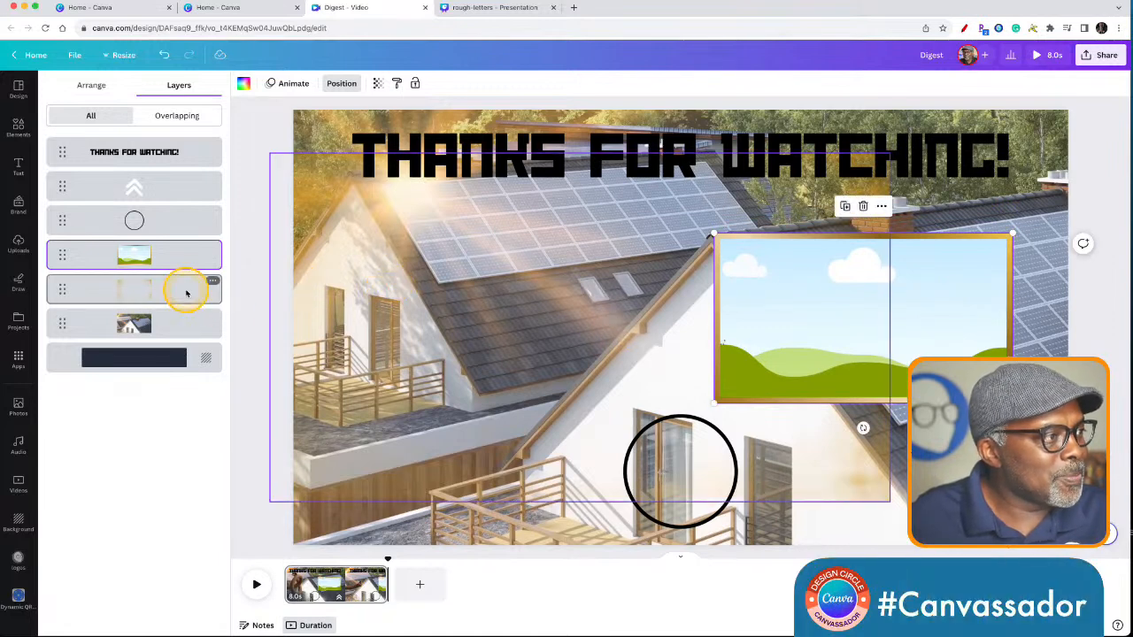
Change the "THANKS FOR WATCHING!" heading's text colour to white
click(748, 155)
click(748, 155)
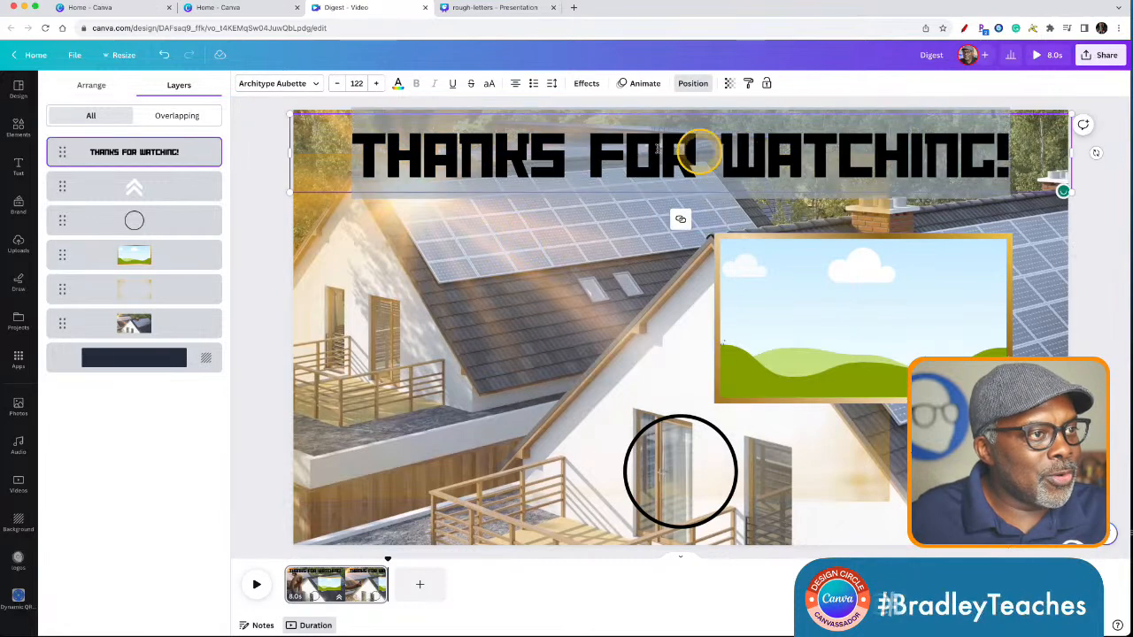
click(397, 85)
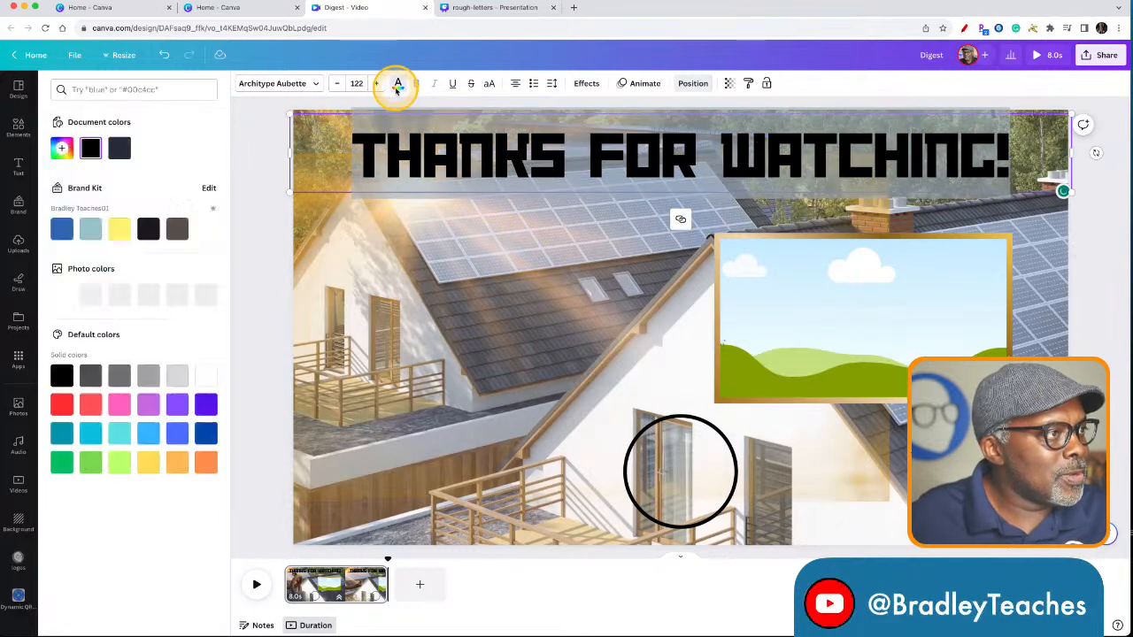
click(202, 378)
click(252, 270)
click(253, 270)
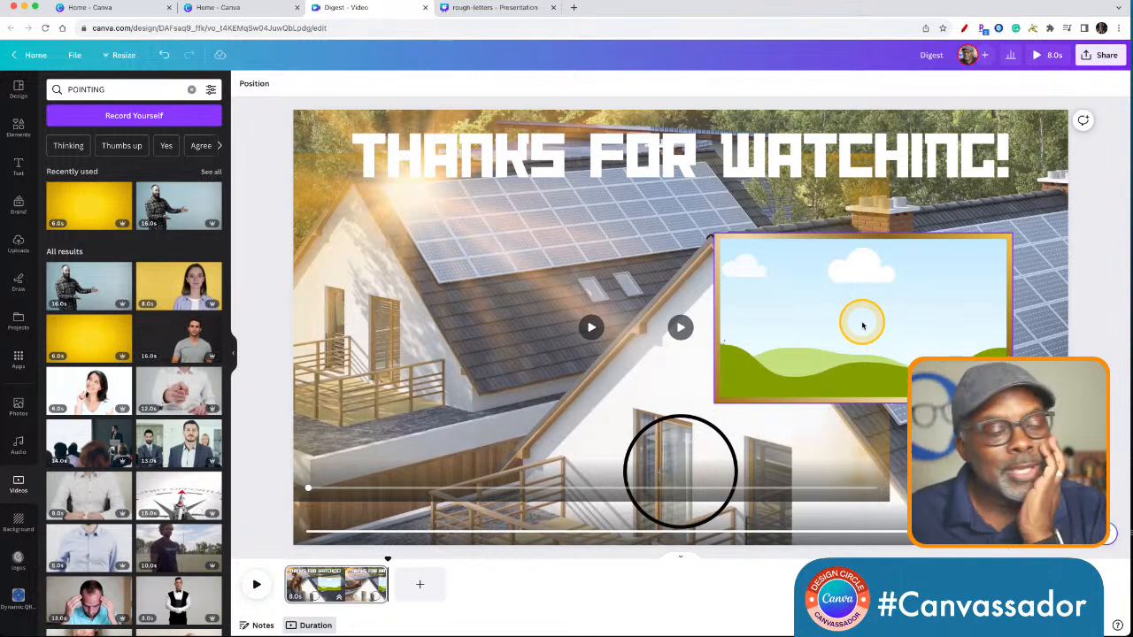
Delete the cut-out arm clip from the page
click(435, 331)
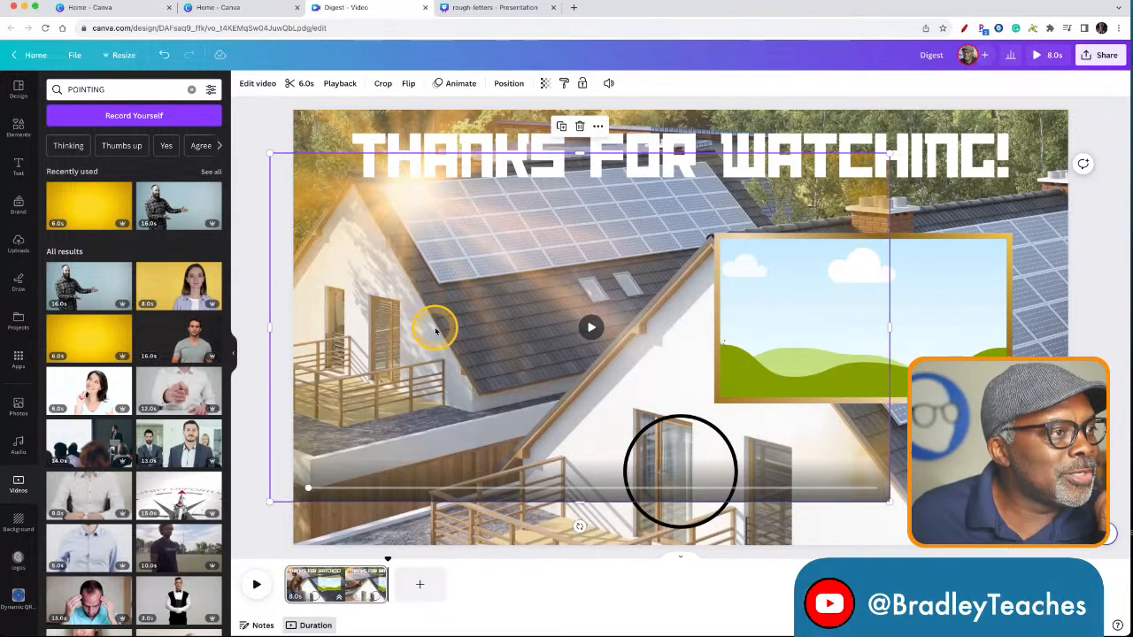
key(Delete)
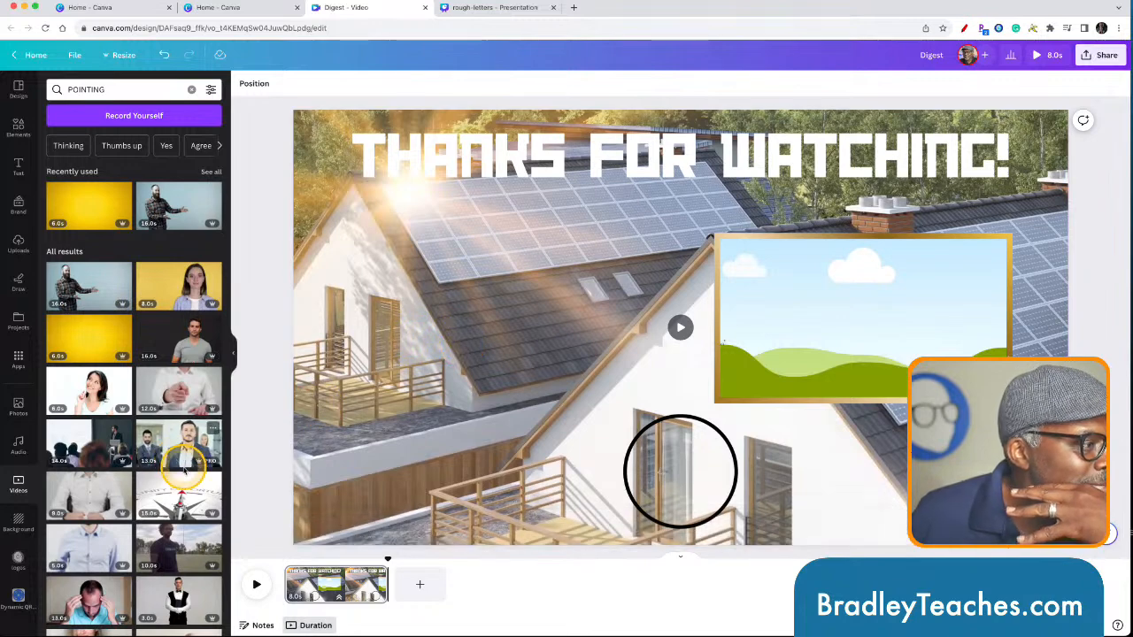
scroll(181, 469, down, 2)
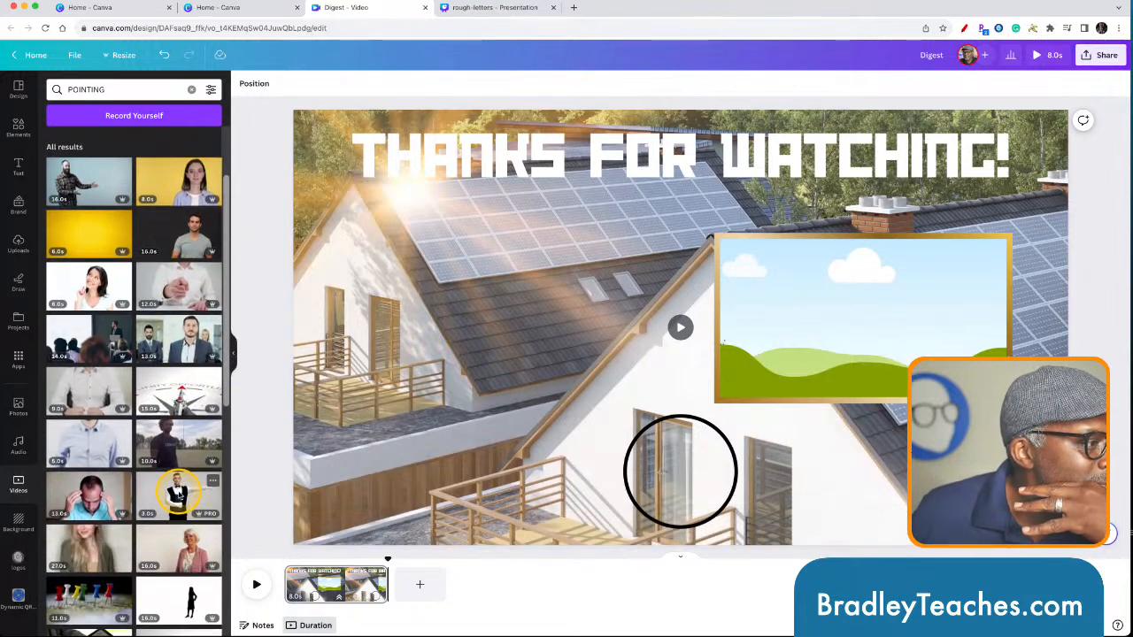
click(177, 496)
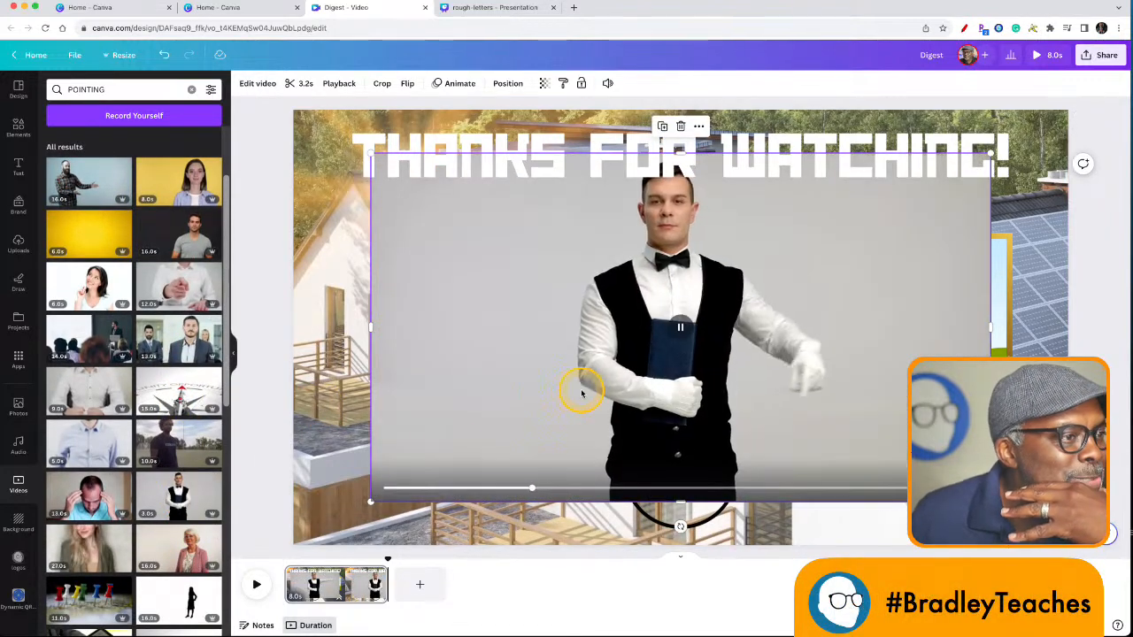
drag(620, 362, 338, 403)
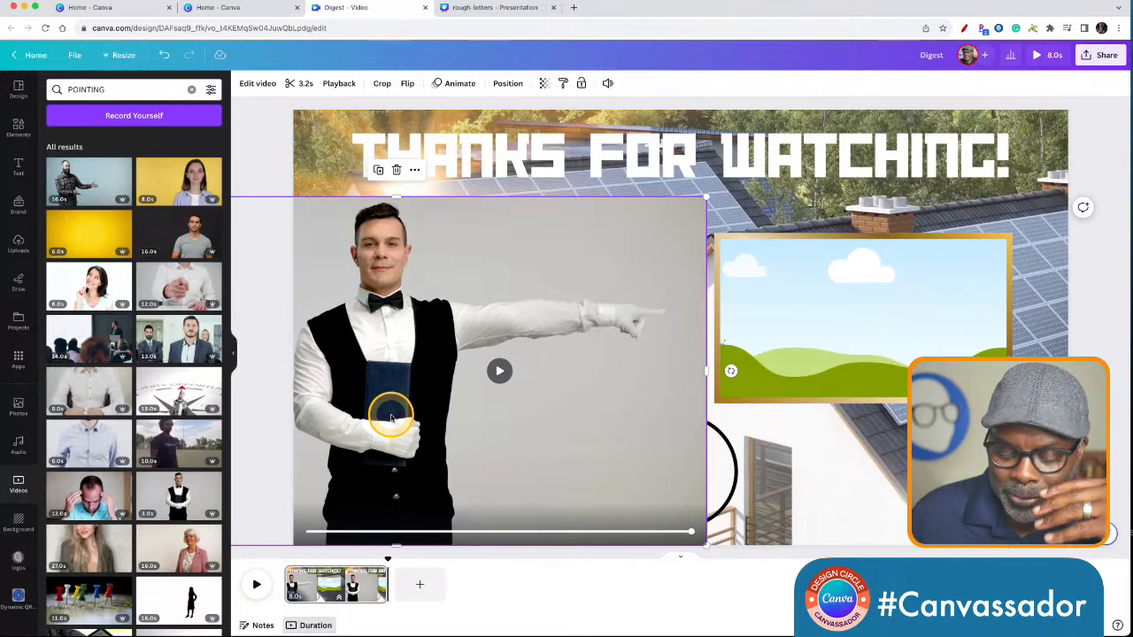
key(Delete)
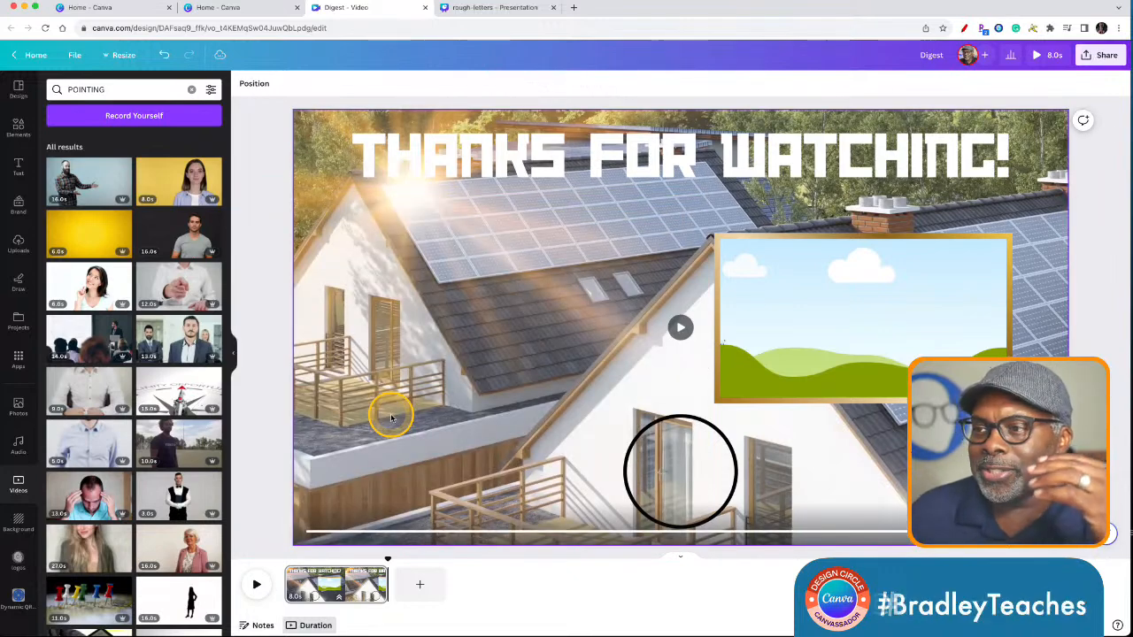
Duplicate the "THANKS FOR WATCHING!" heading lower on the page and reduce the copy's font size to 48.7
drag(984, 471, 979, 466)
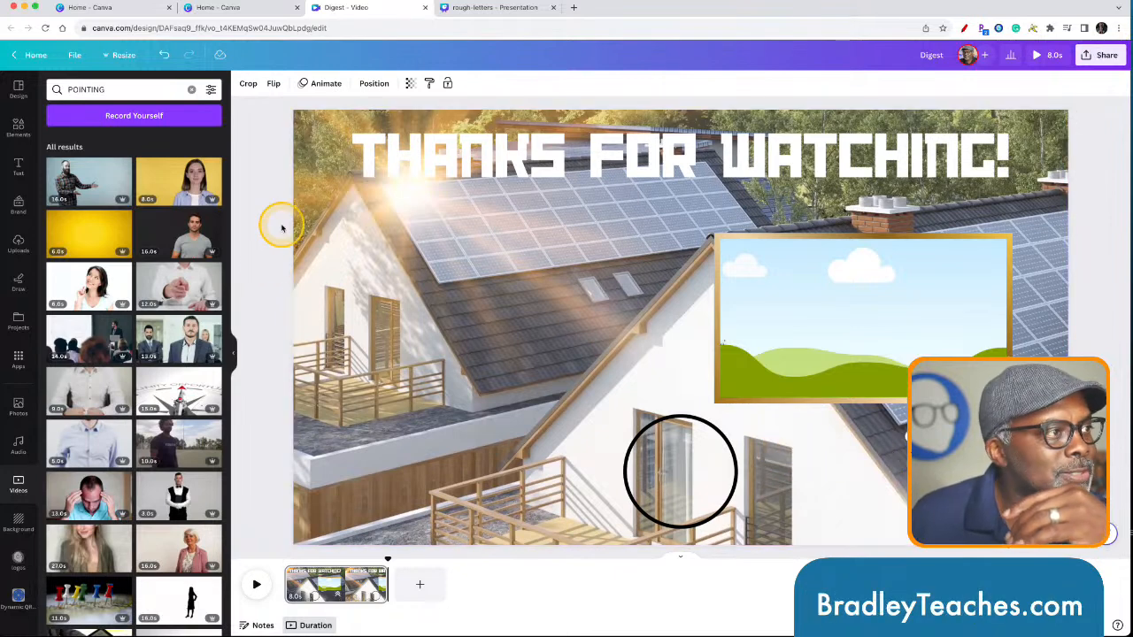
click(432, 156)
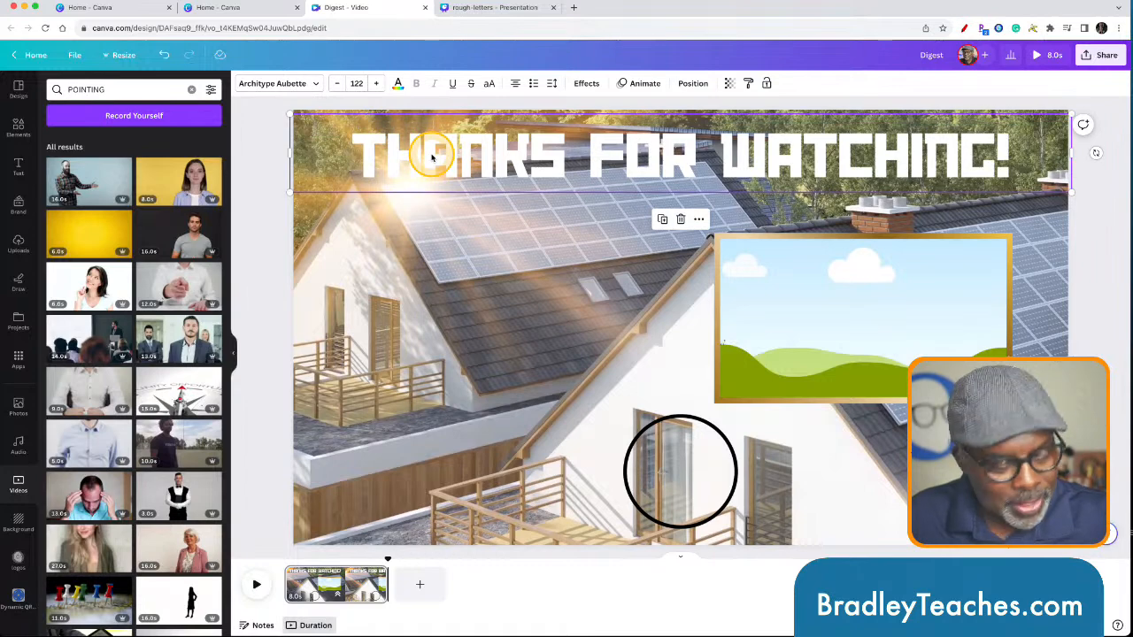
drag(536, 165, 549, 306)
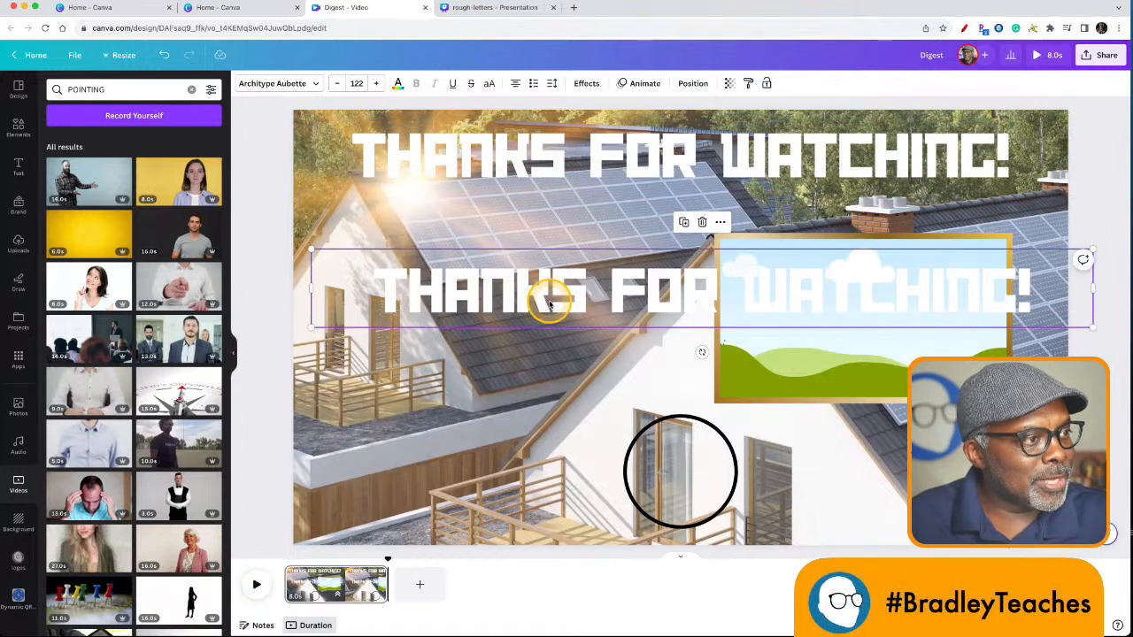
click(337, 86)
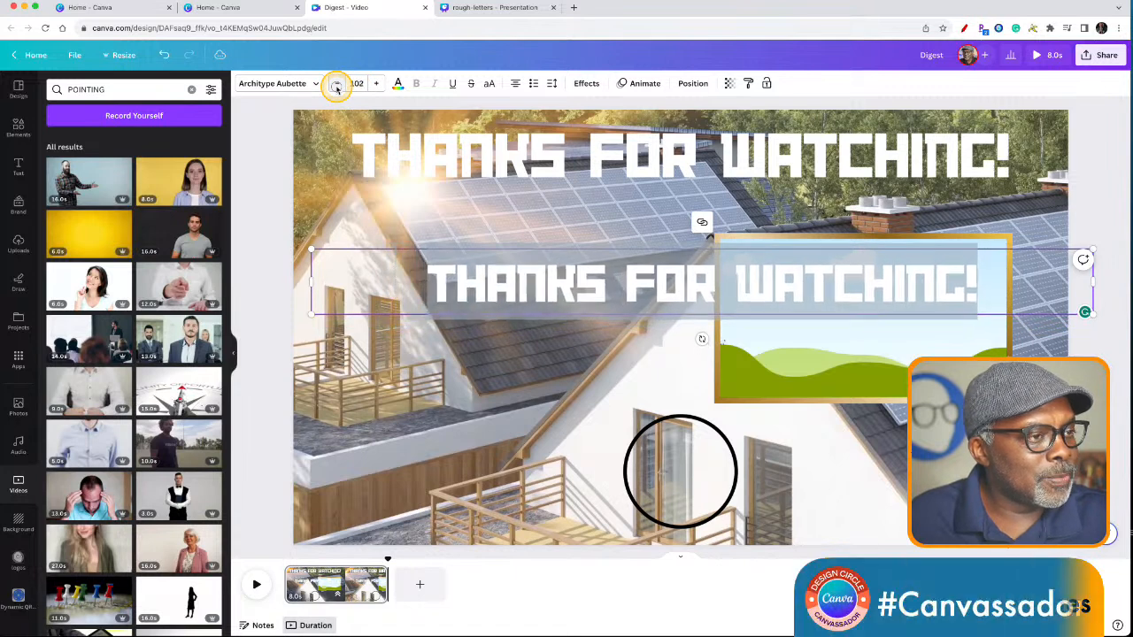
click(336, 85)
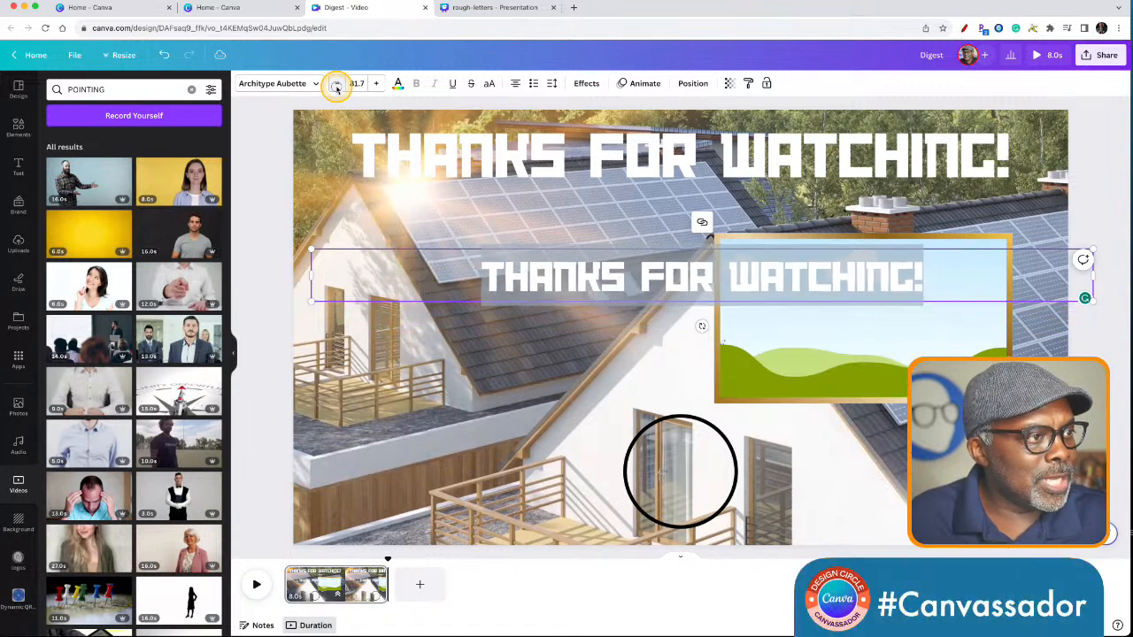
click(336, 86)
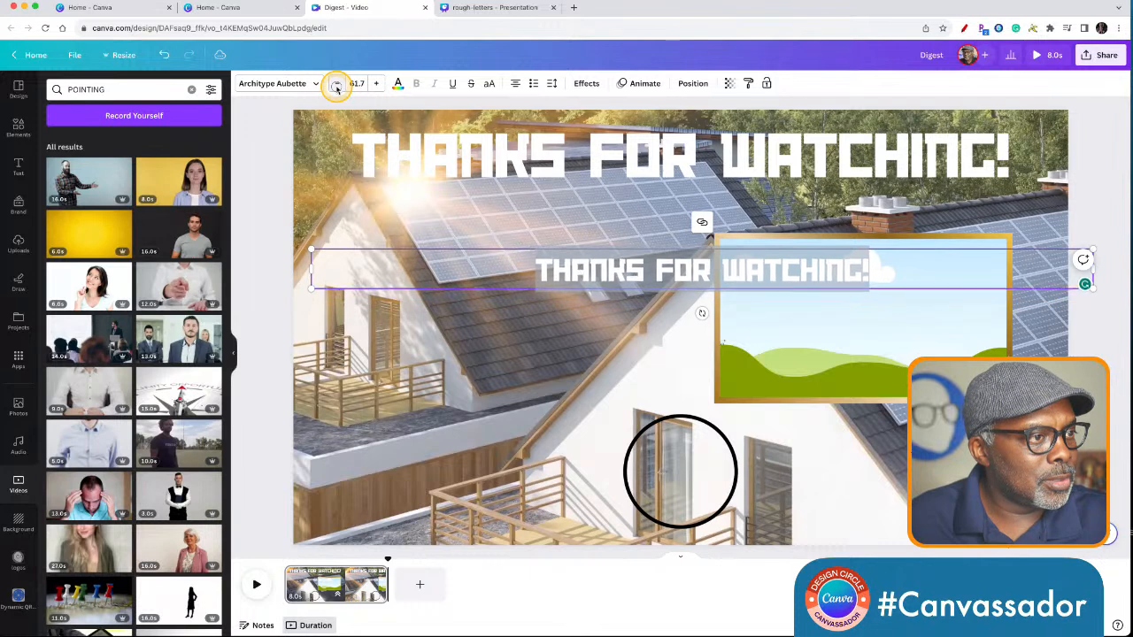
click(336, 86)
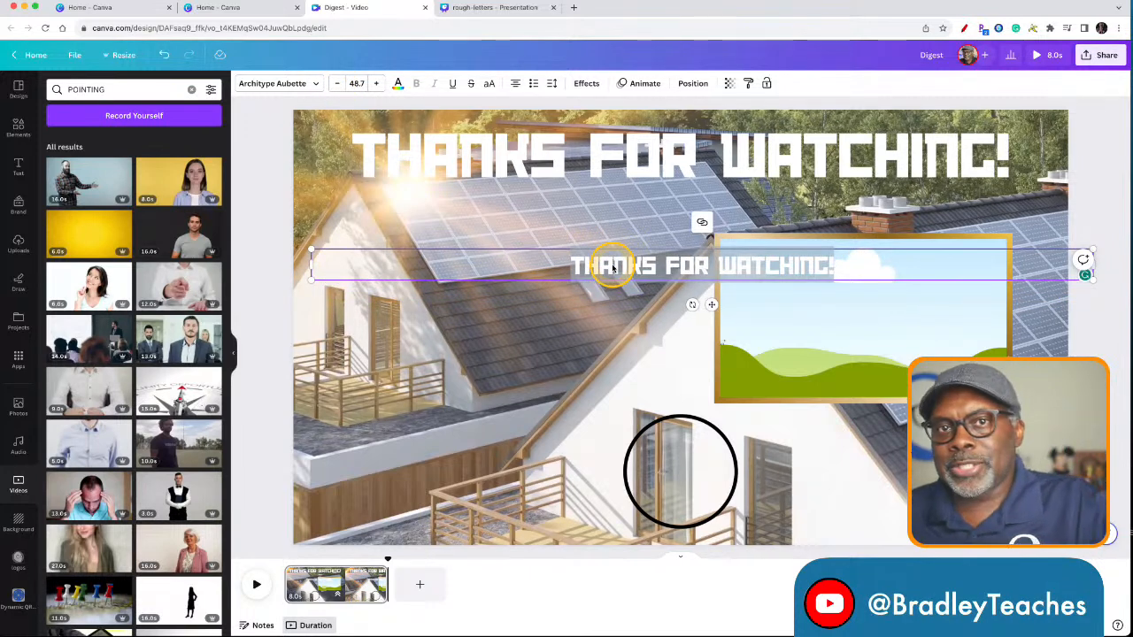
Replace the duplicated heading's text with "WATCH THIS NEXT!"
text(WATC)
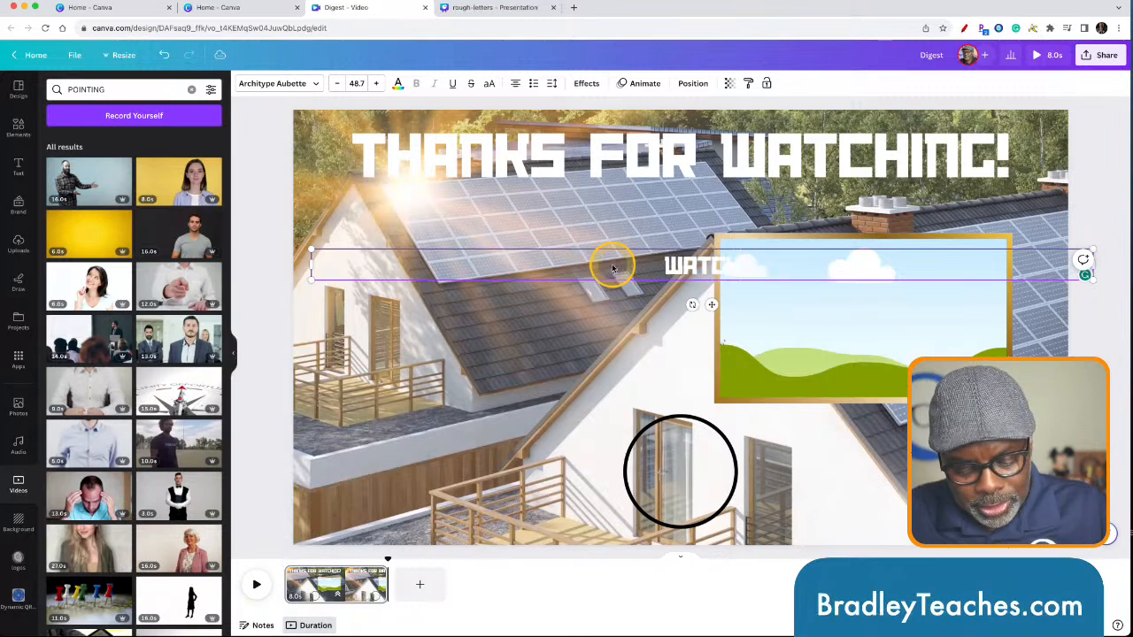
text(H THIS NEXT!)
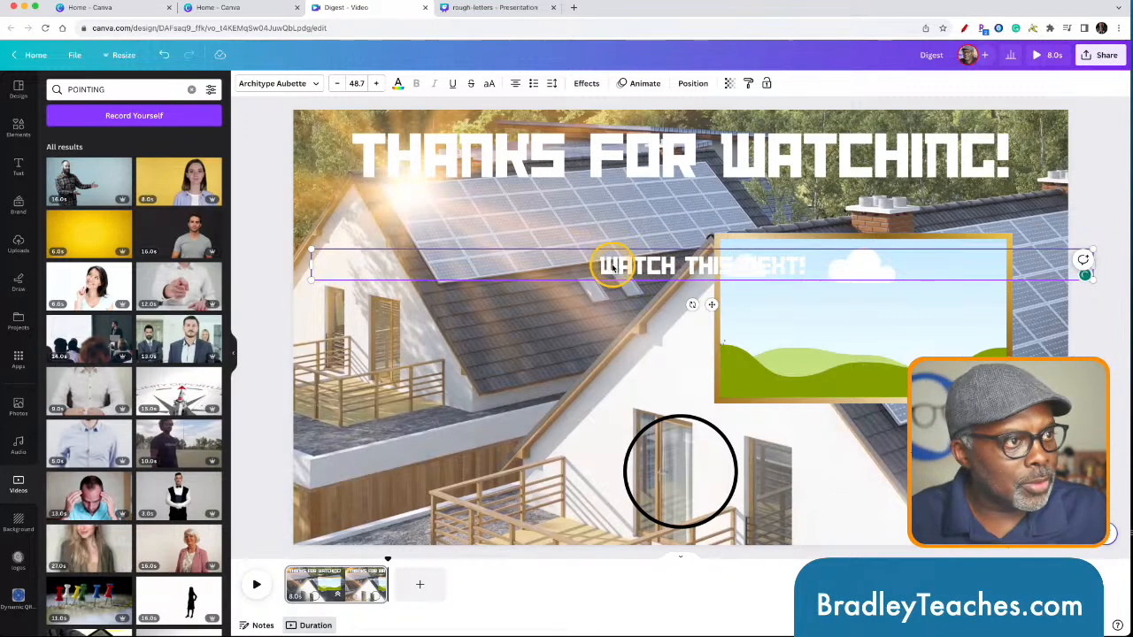
click(277, 324)
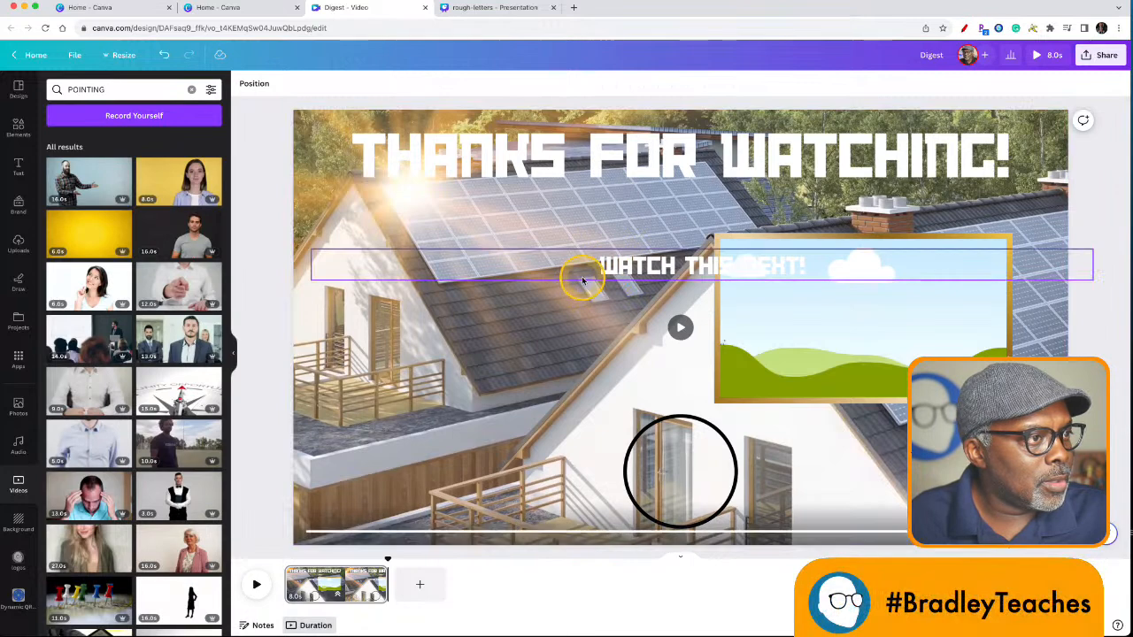
Move the "WATCH THIS NEXT!" text beneath the gold frame and enlarge it to font size 52.8
drag(608, 277, 720, 443)
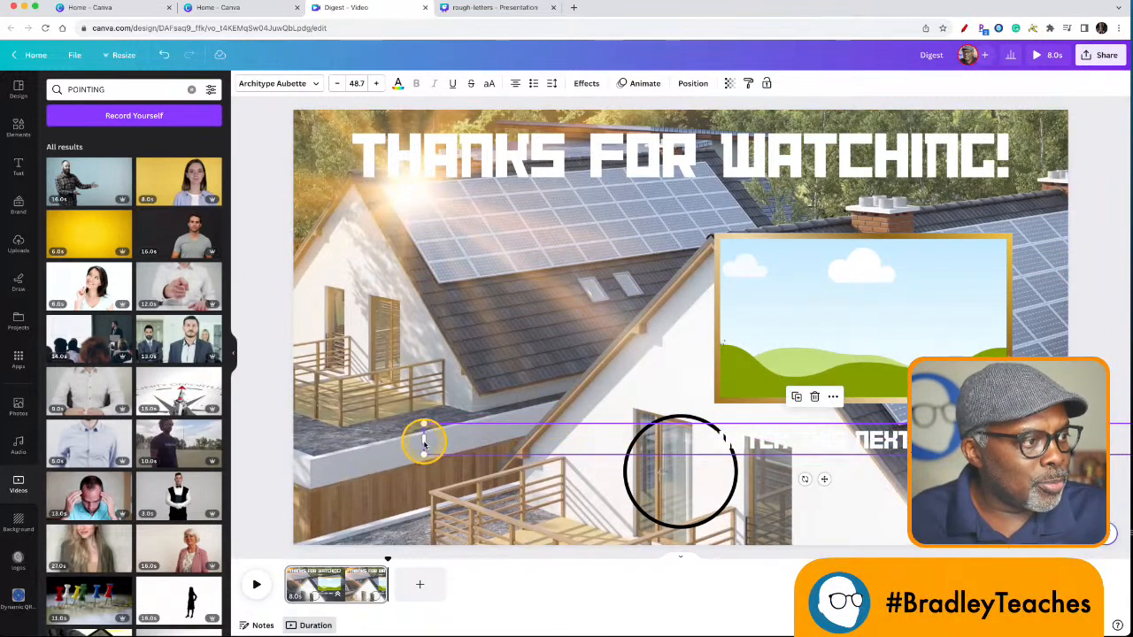
drag(423, 440, 276, 435)
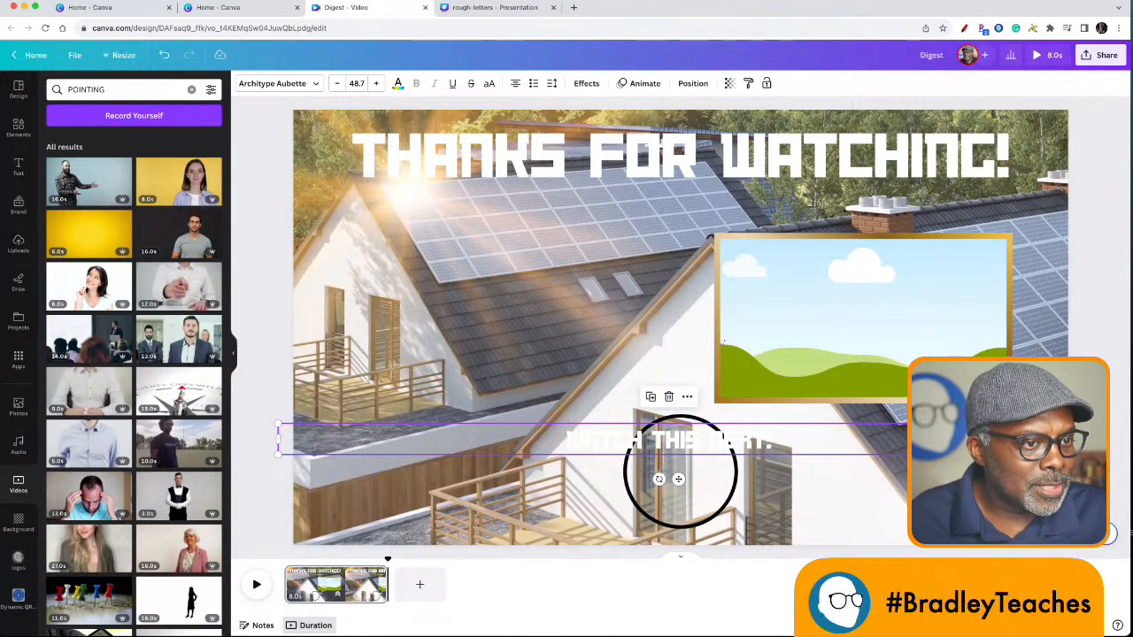
drag(1060, 454, 1127, 458)
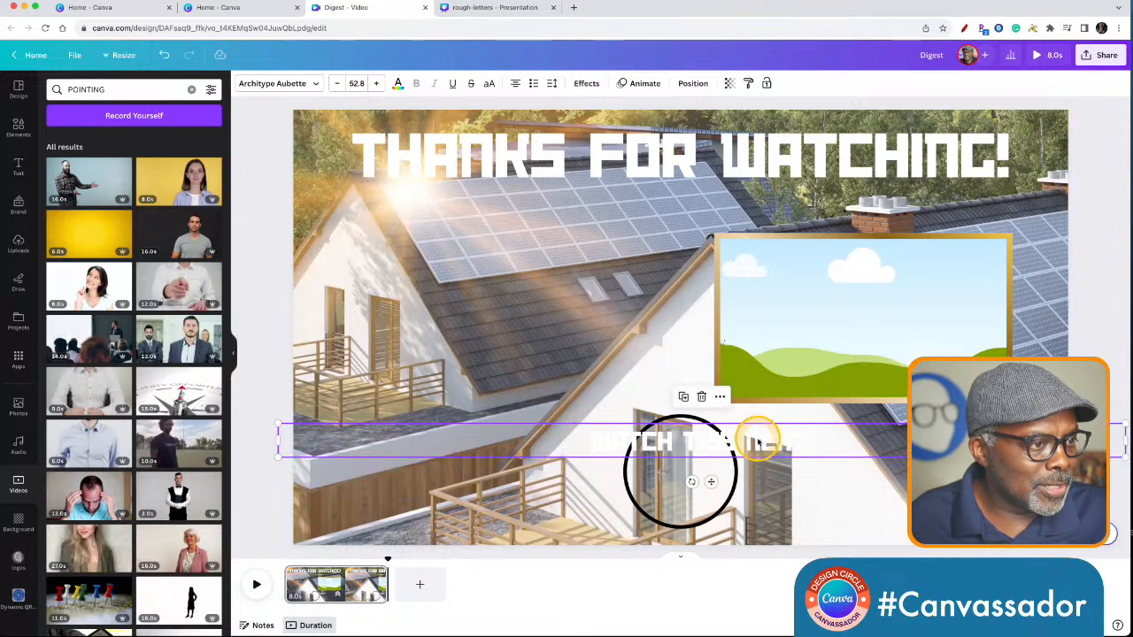
drag(763, 445, 879, 449)
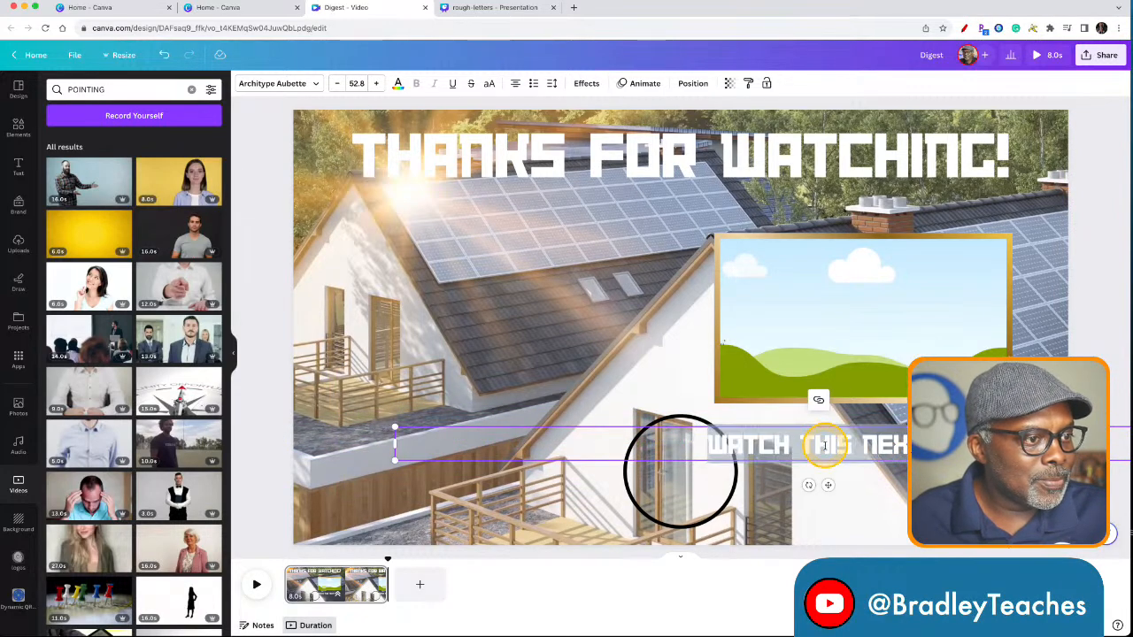
Change the "WATCH THIS NEXT!" text colour to black
click(399, 85)
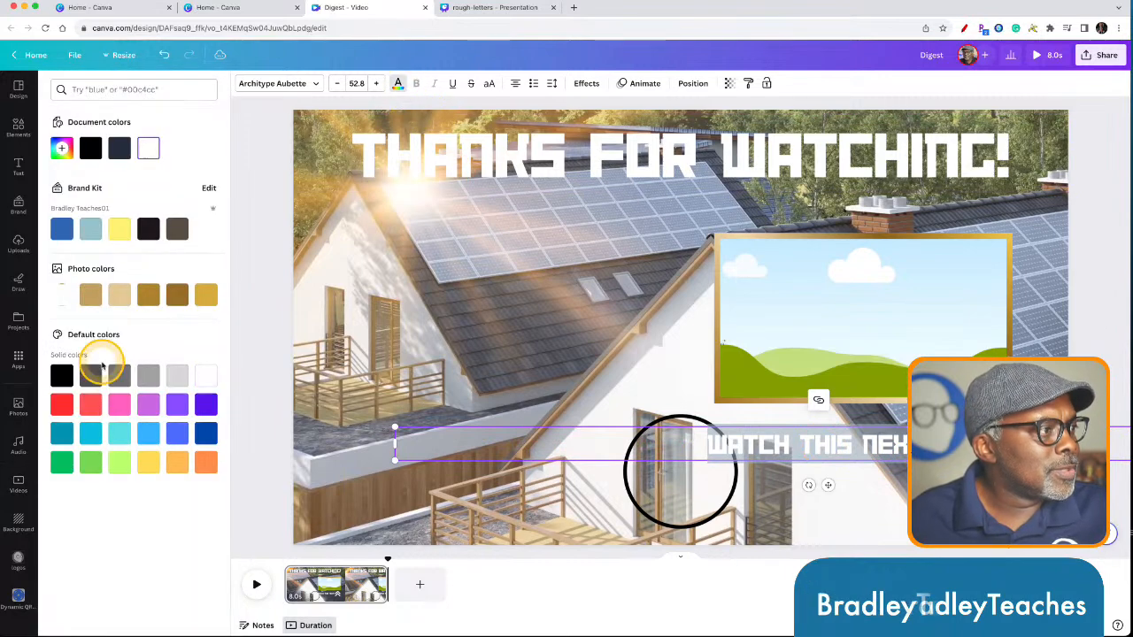
click(63, 379)
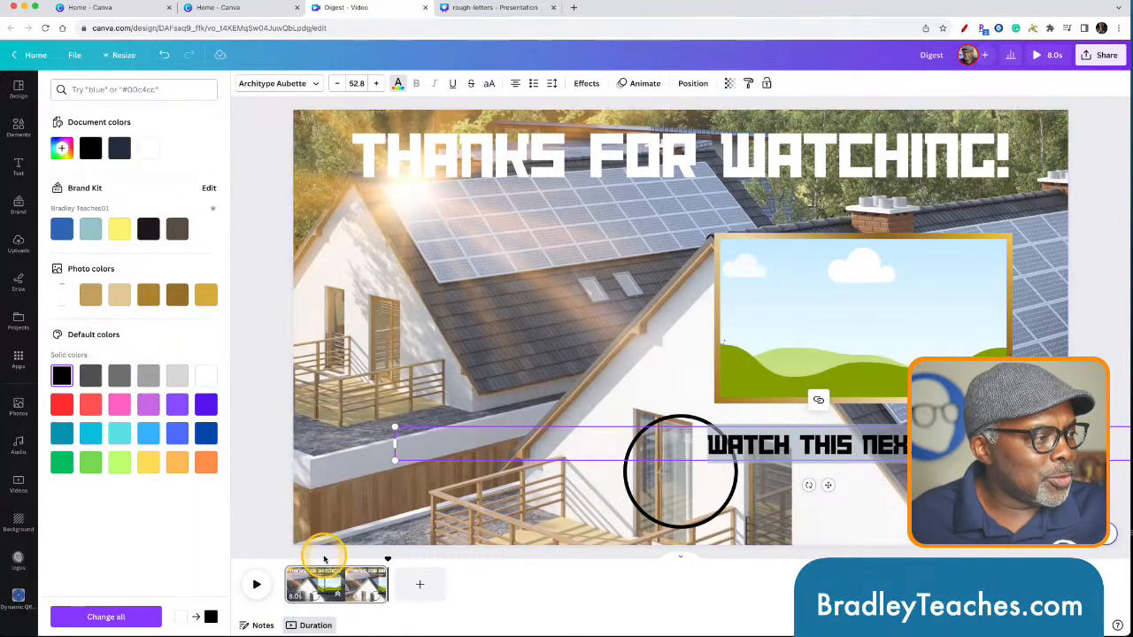
click(263, 509)
Move the circle outline to the lower-left corner of the page and preview the video from the start
click(719, 503)
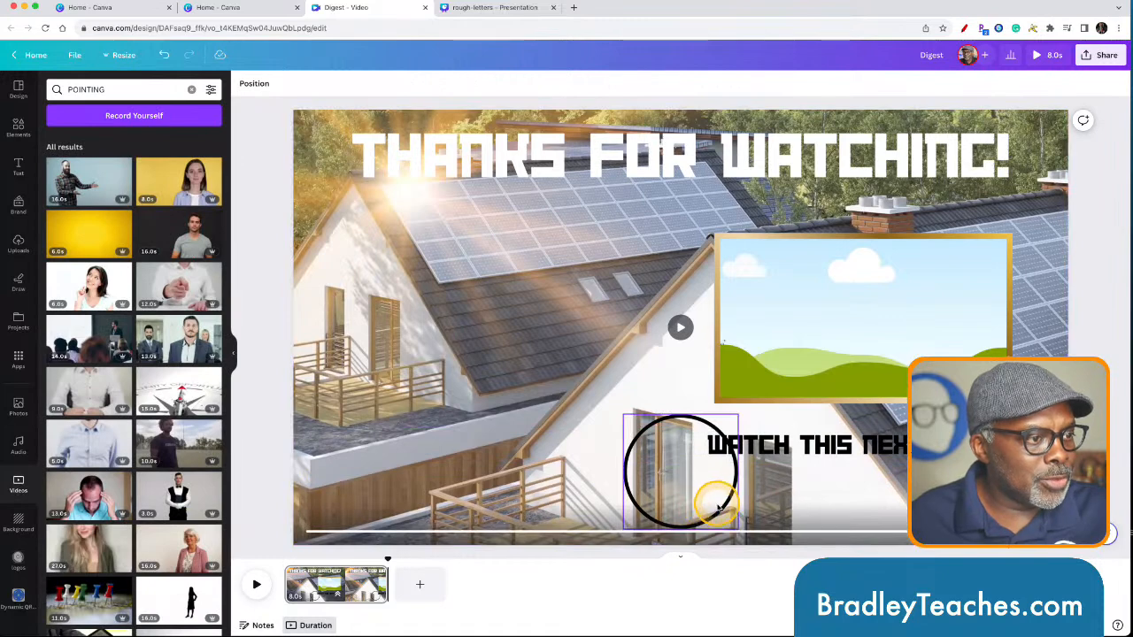
drag(719, 505, 415, 502)
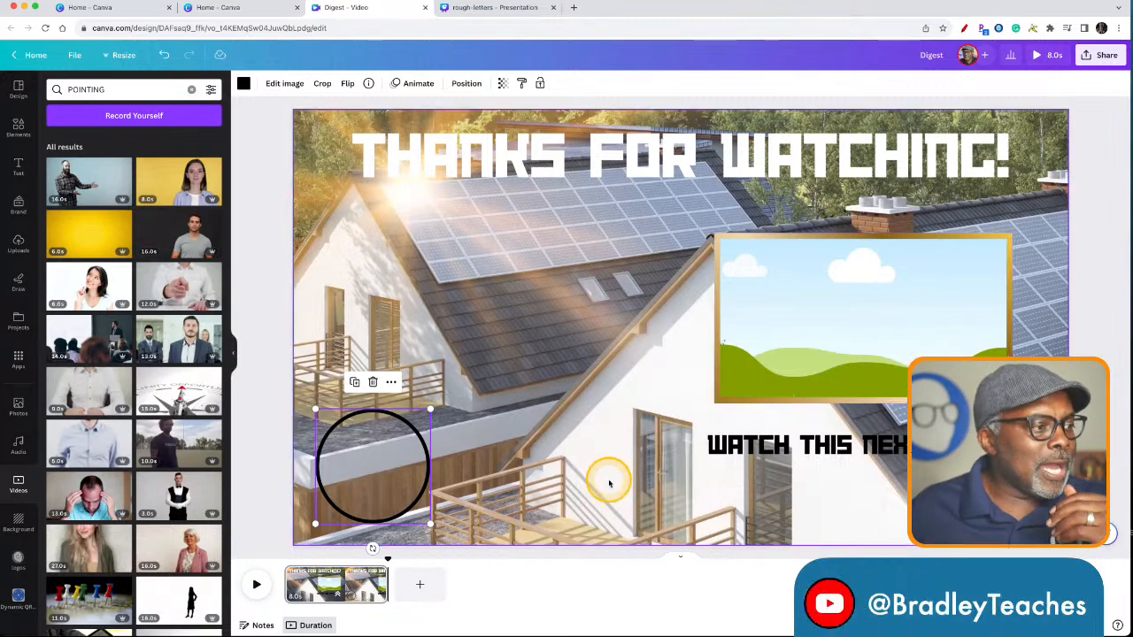
drag(387, 557, 359, 553)
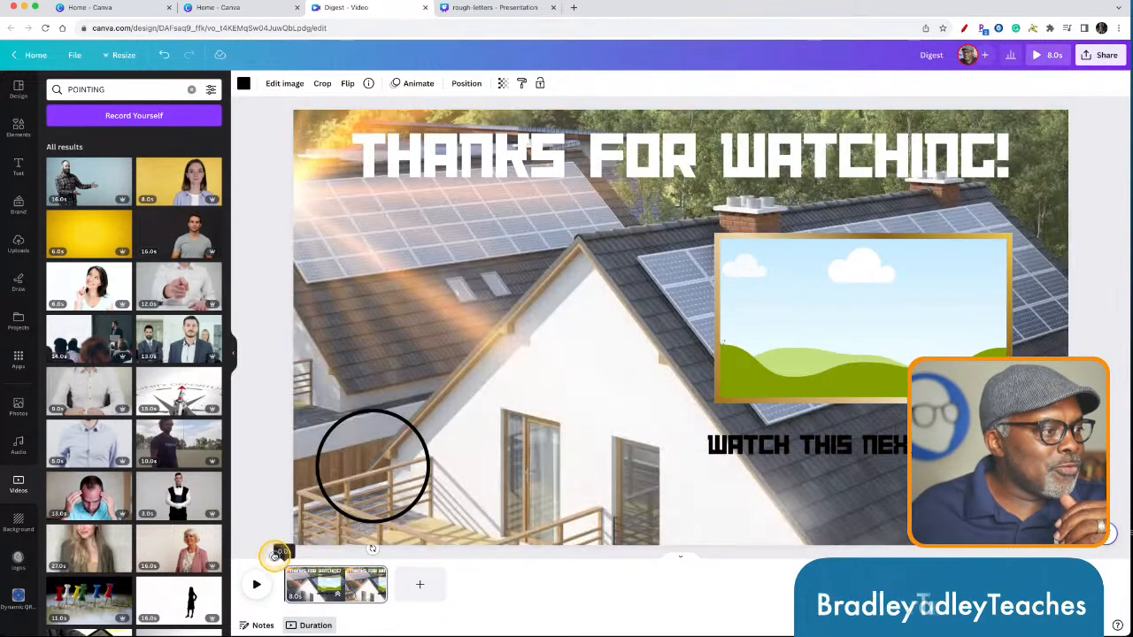
click(257, 585)
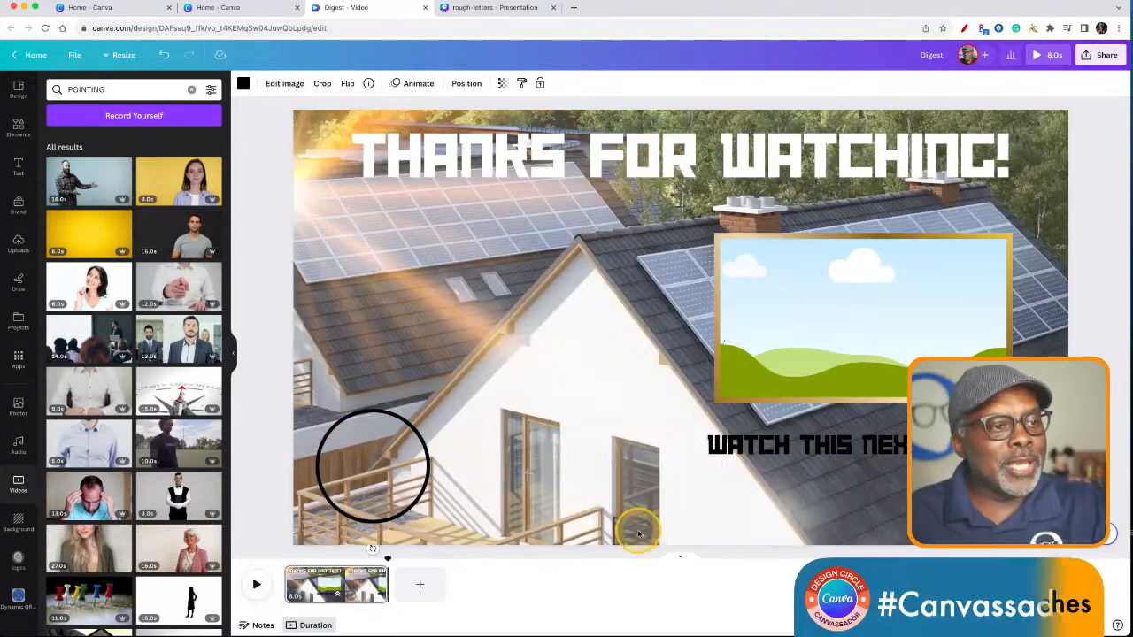
Place the white double-chevron arrow just left of the gold frame and rotate it to point right at the frame
click(398, 443)
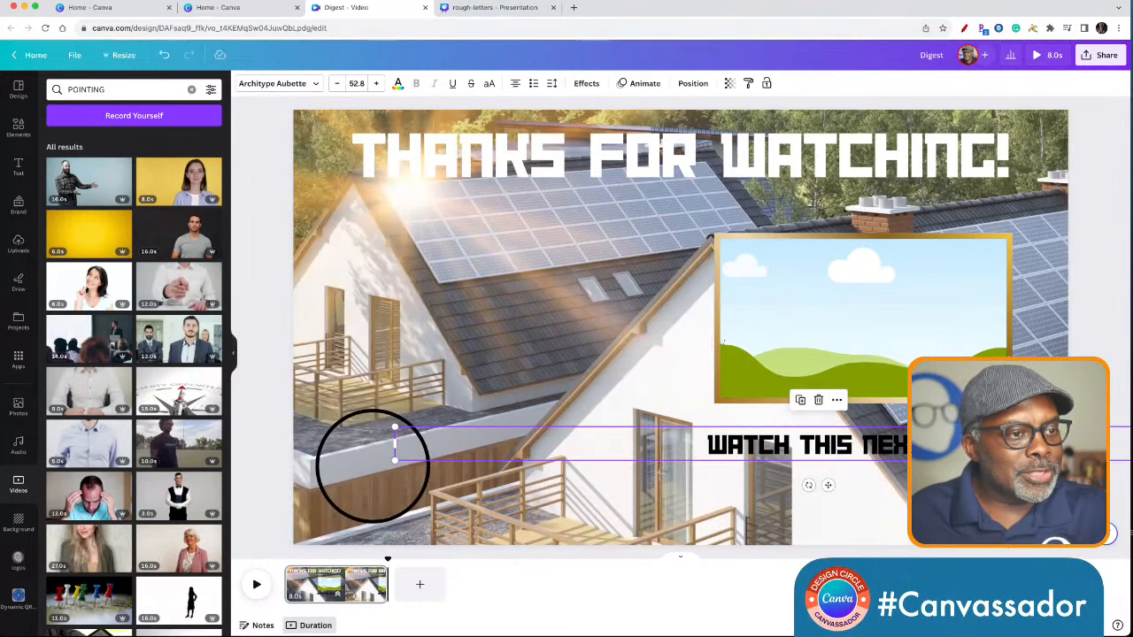
drag(978, 416, 670, 299)
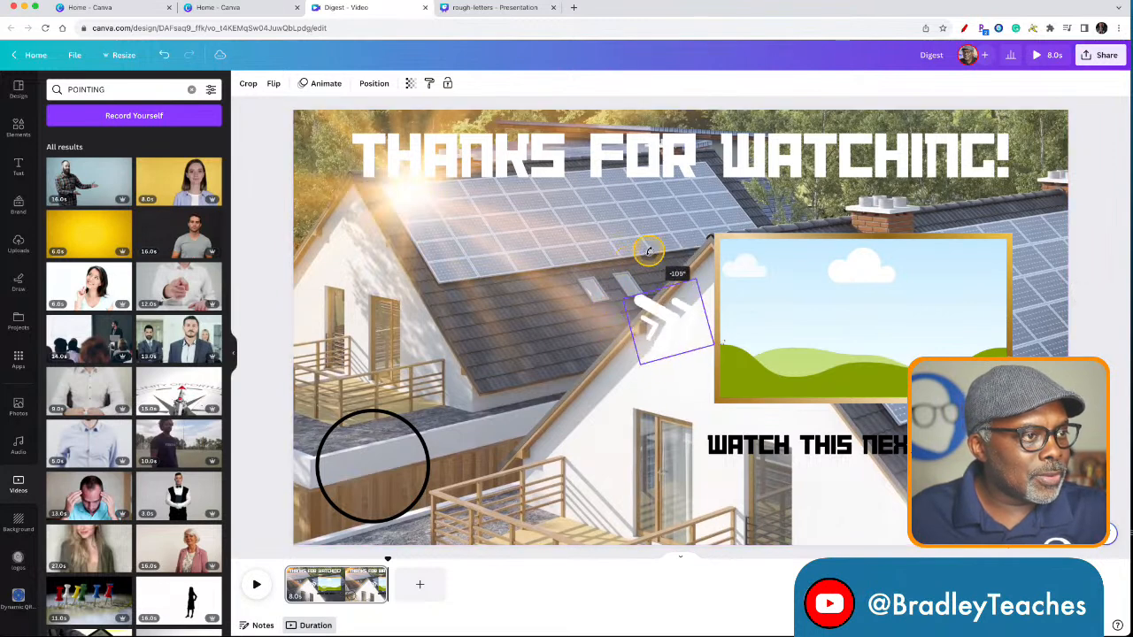
drag(660, 246, 671, 245)
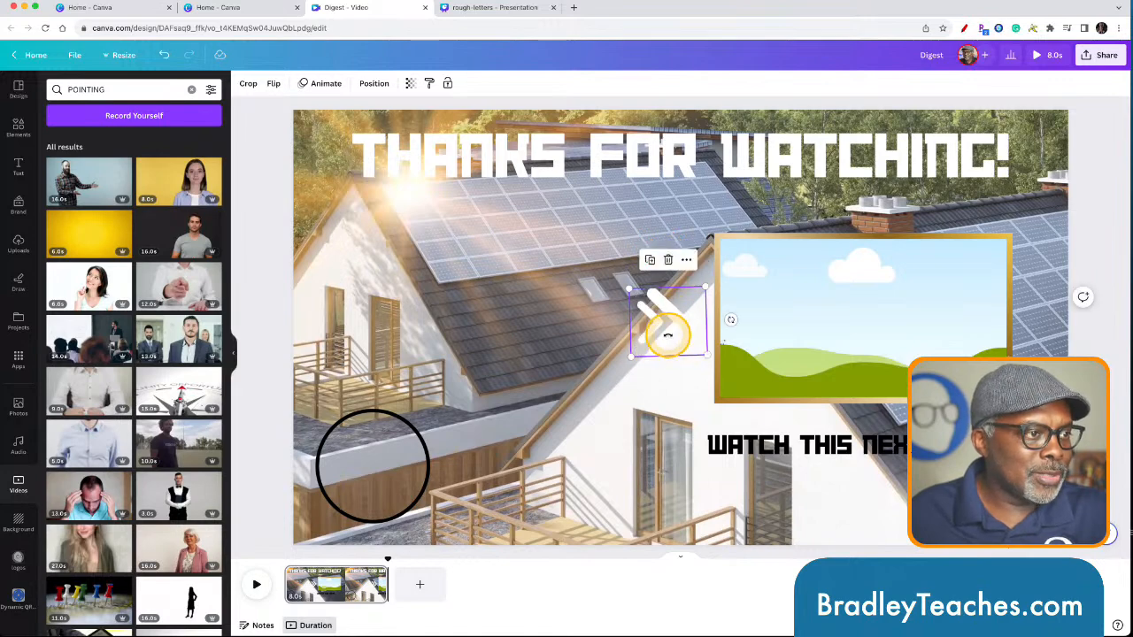
drag(683, 330, 678, 329)
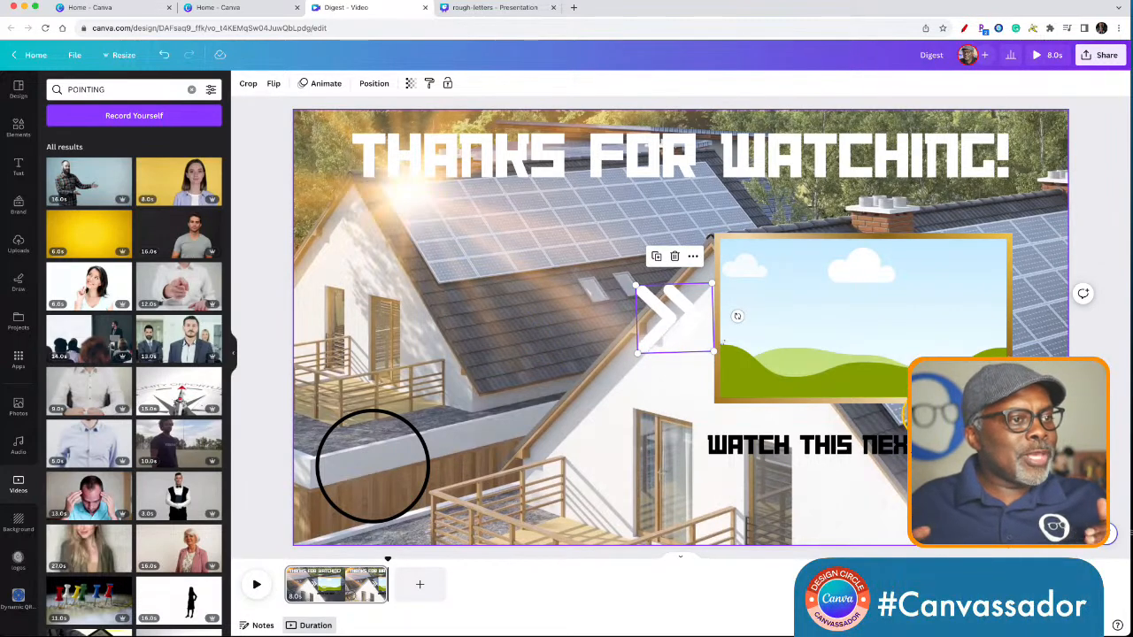
Show timing for the "WATCH THIS NEXT!" text and chevron arrow, delay both starts with the arrow entering last, and play the page from the start
click(770, 435)
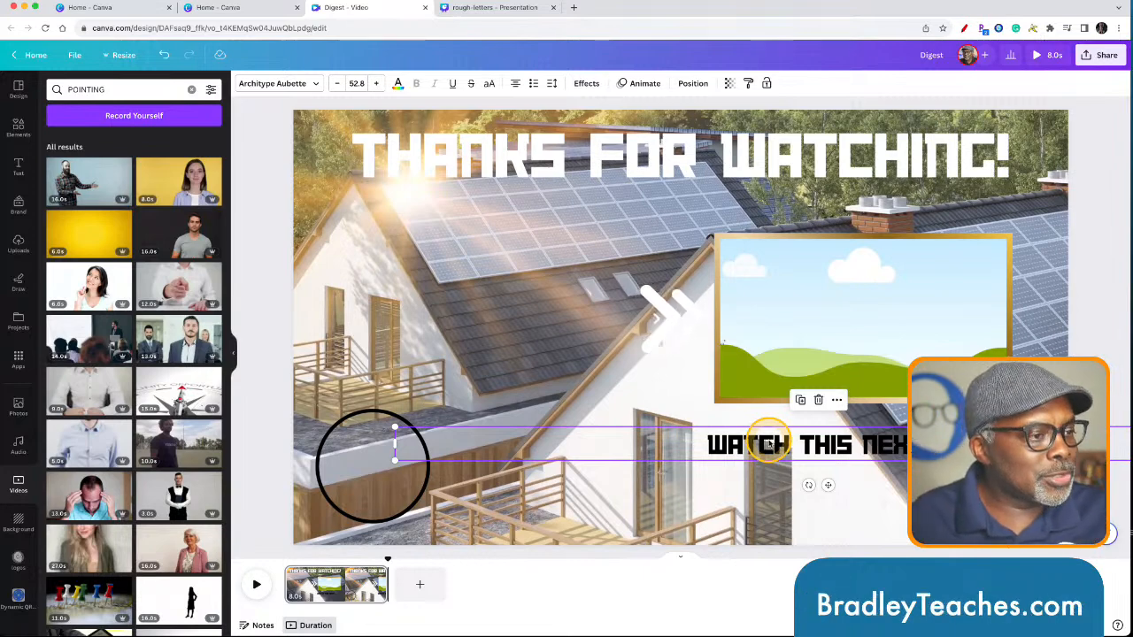
click(678, 336)
right_click(759, 446)
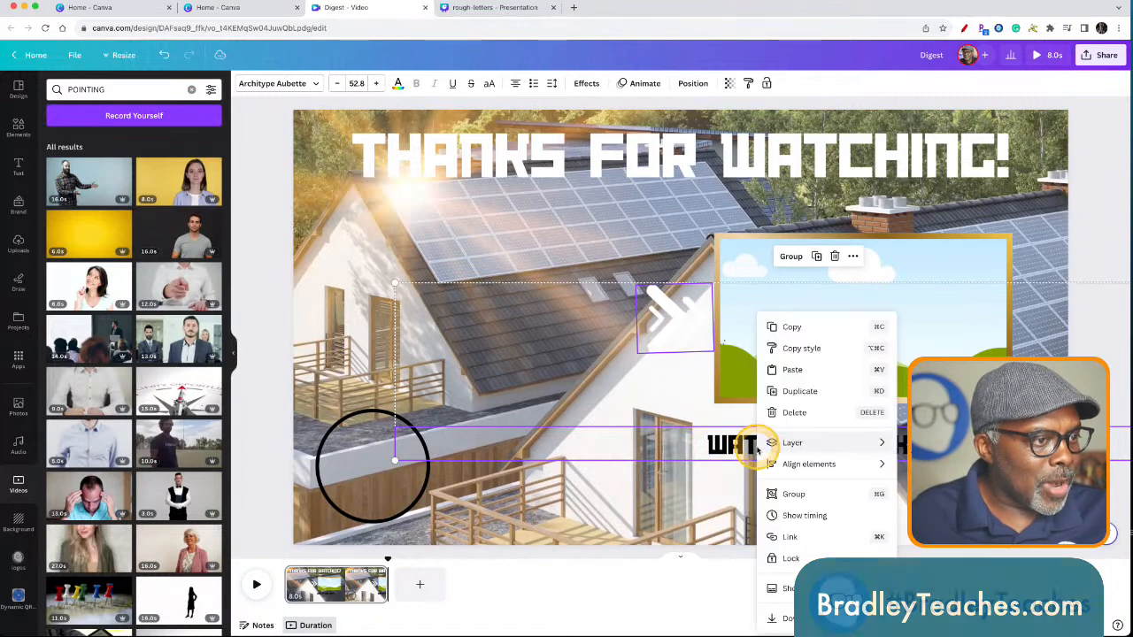
click(790, 515)
click(378, 566)
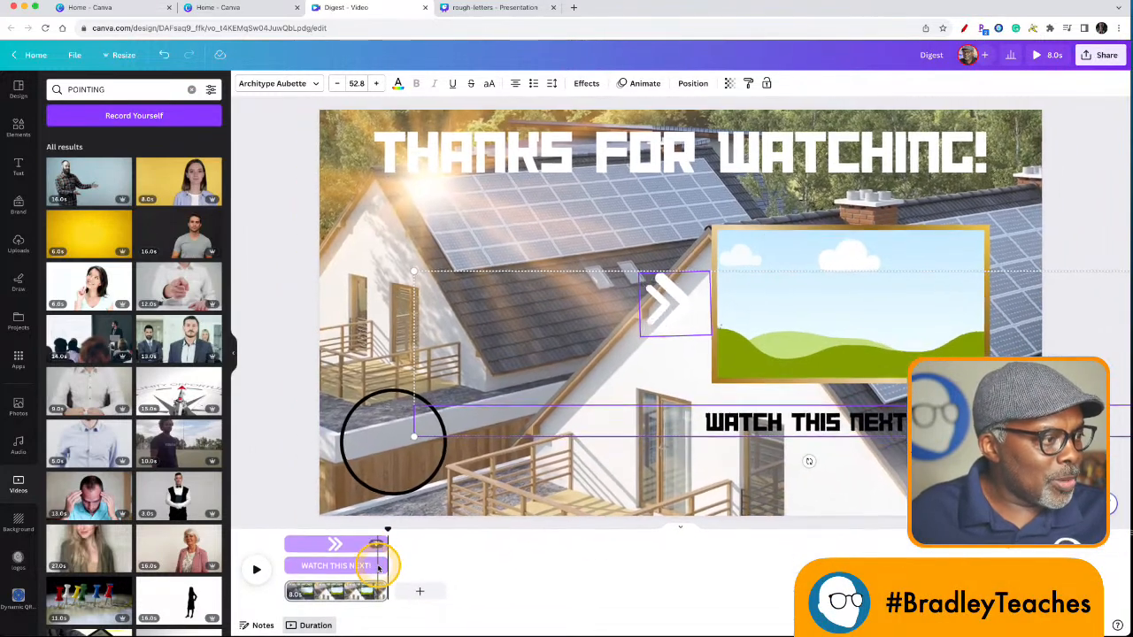
click(290, 568)
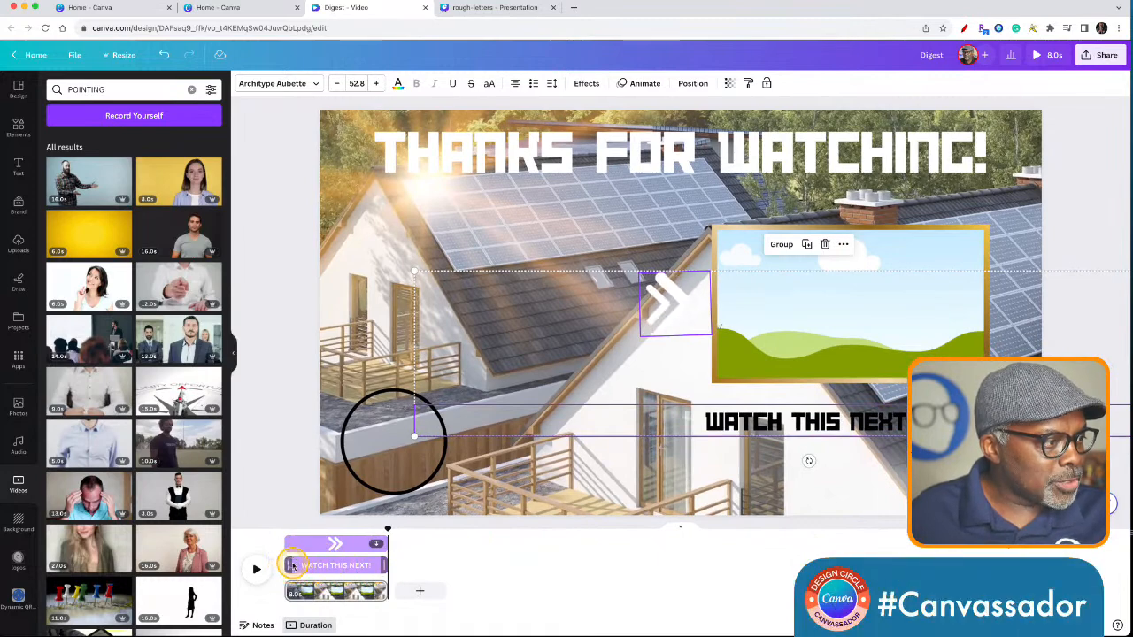
drag(293, 567, 264, 530)
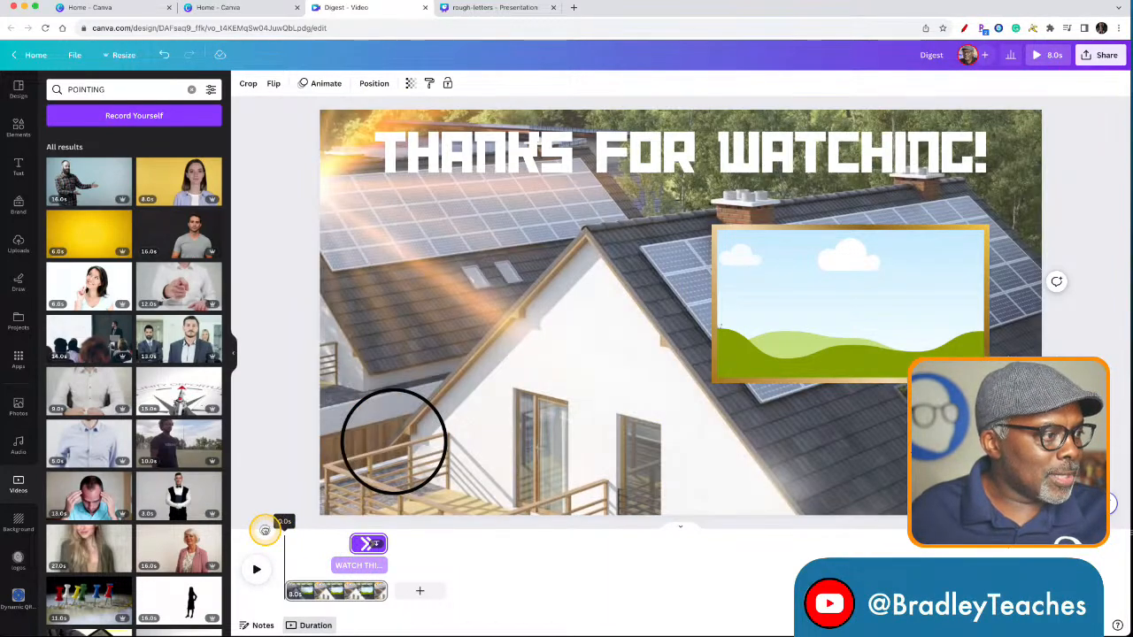
click(256, 570)
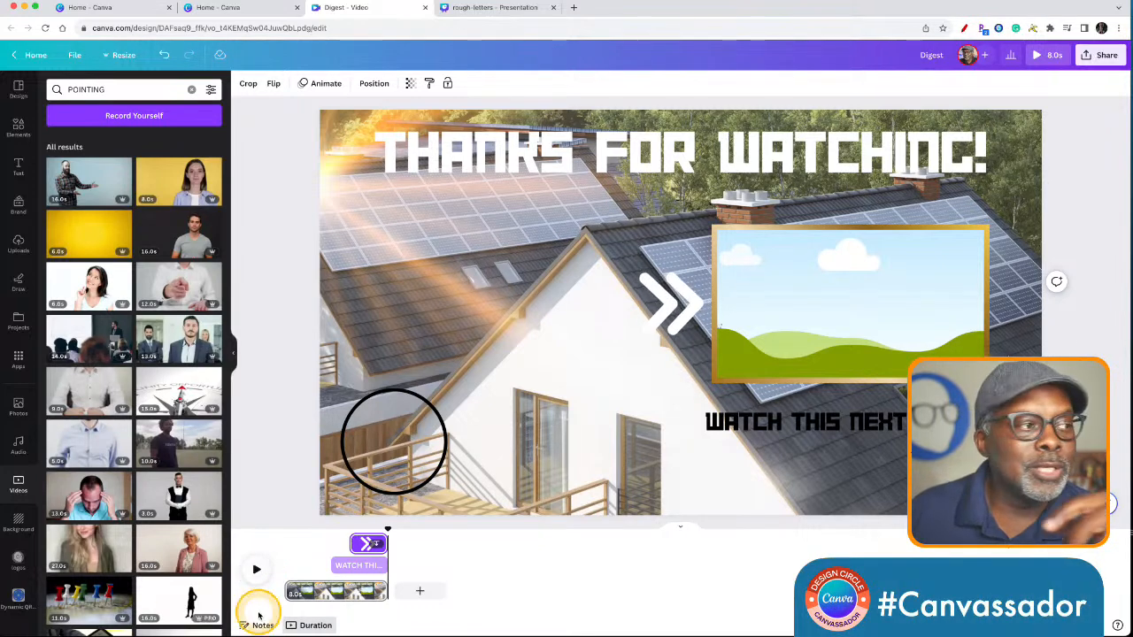
Try a duplicate of the gold frame on the left half of the page and delete the copy
click(899, 323)
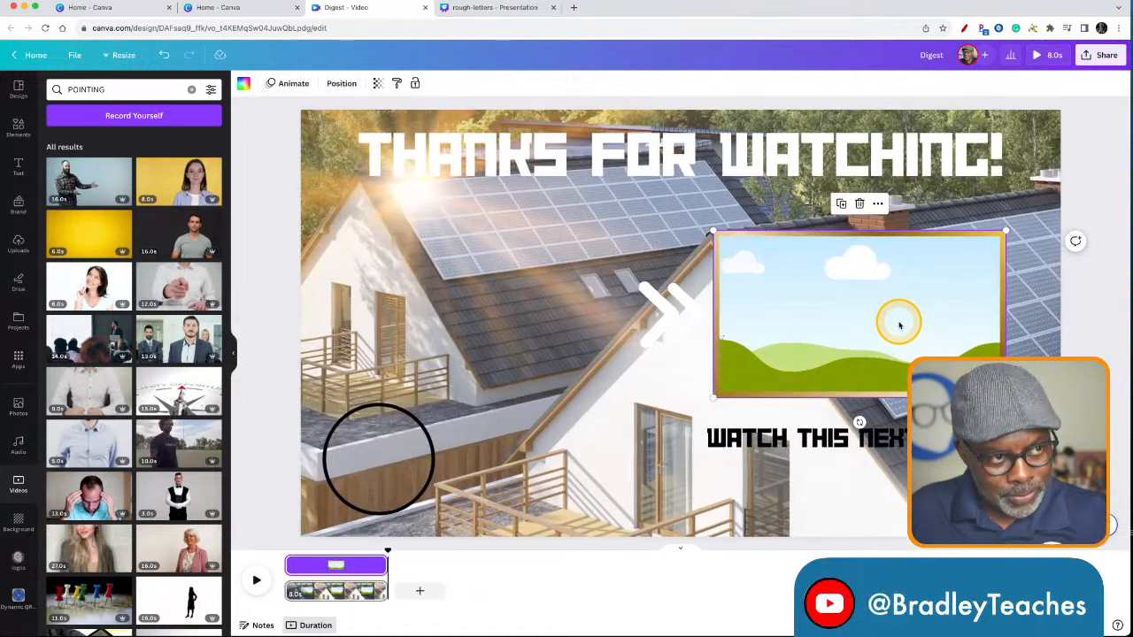
drag(899, 324, 503, 326)
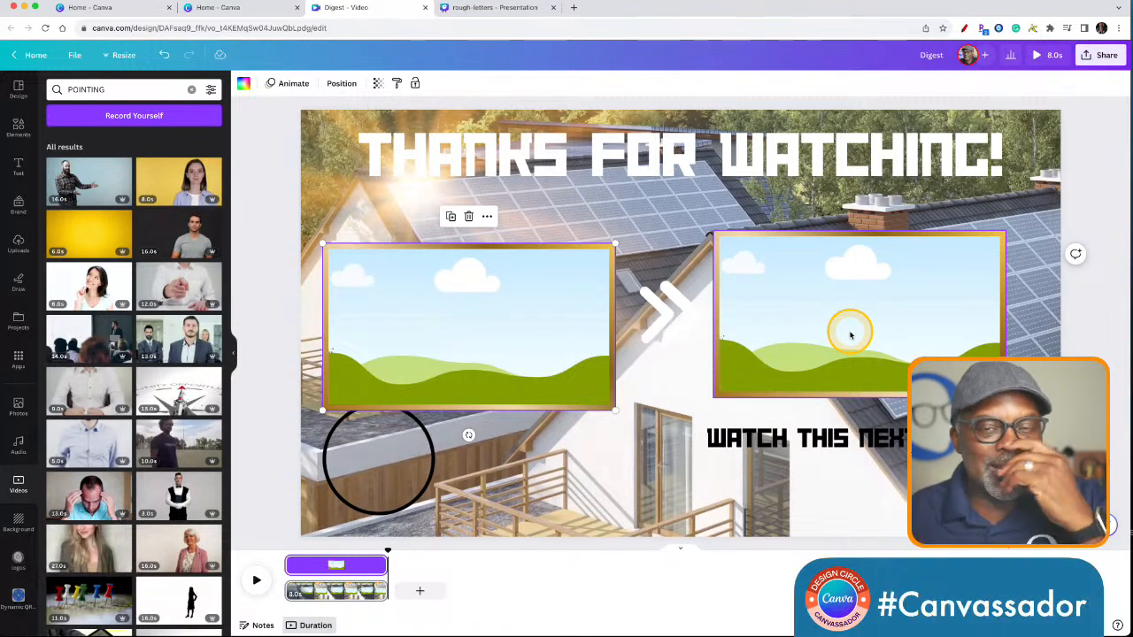
key(Delete)
Delete the solar panel background video and all remaining text, frame, arrow and circle elements from the page
click(500, 323)
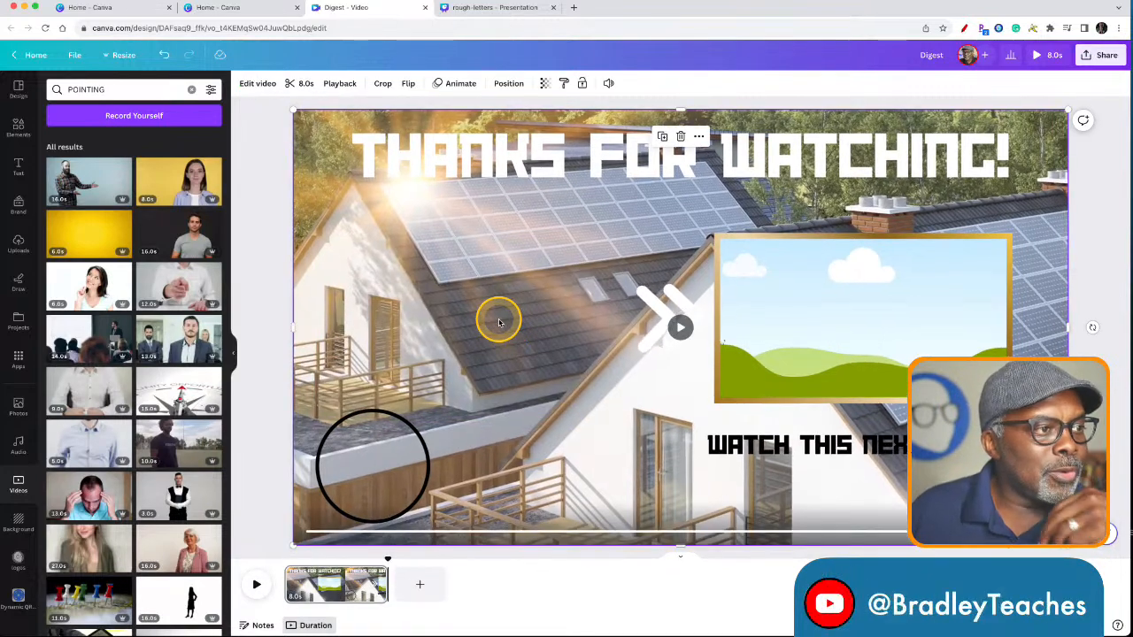
key(Delete)
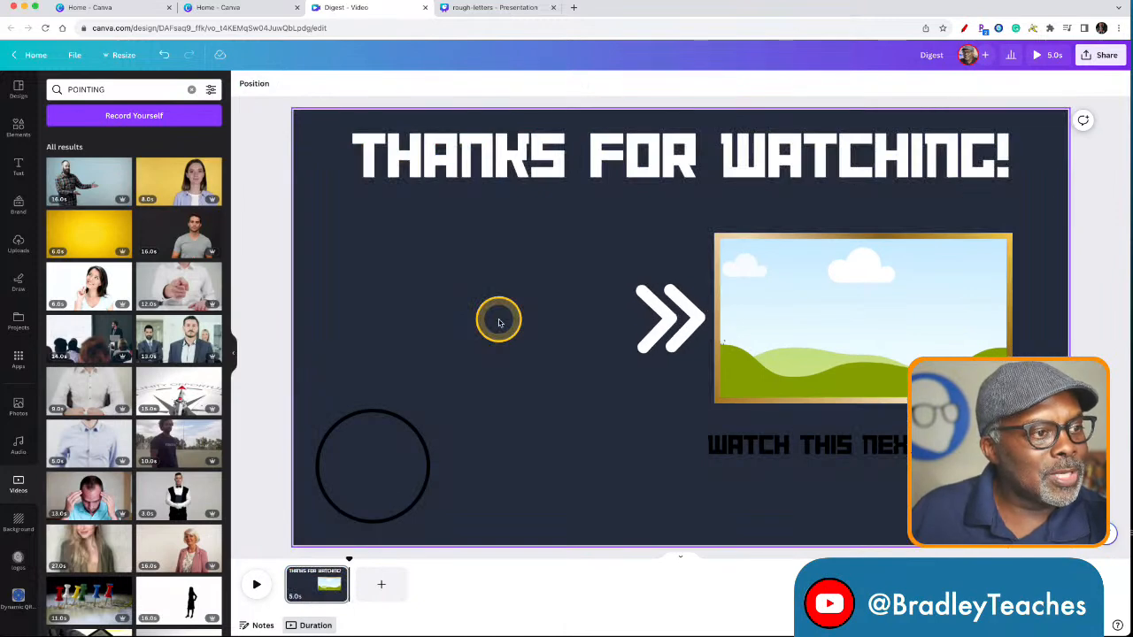
click(665, 327)
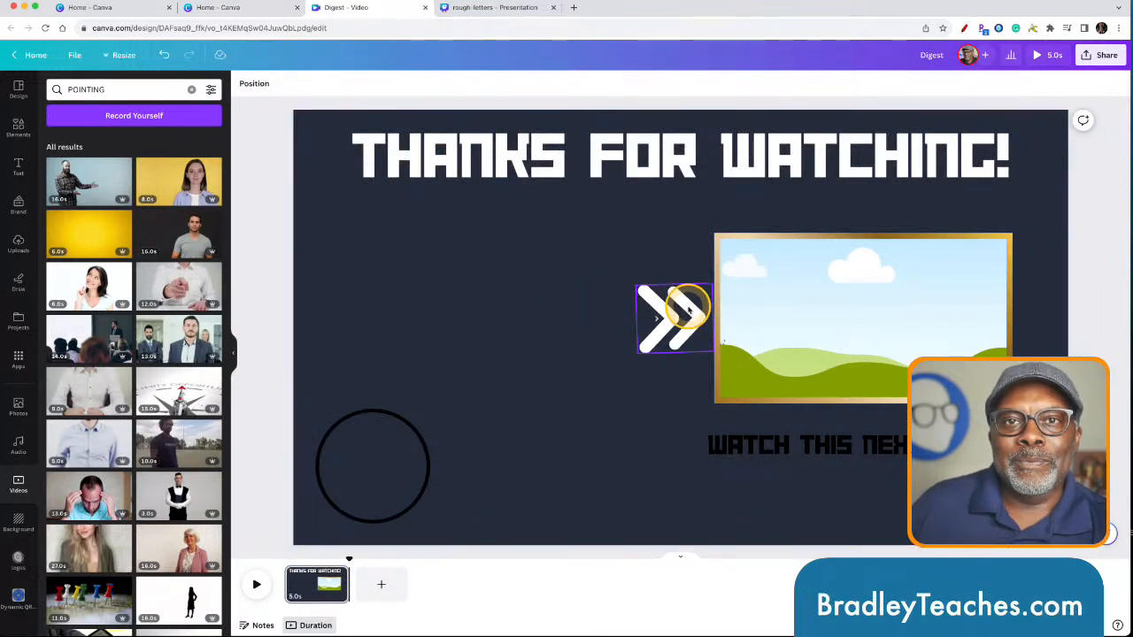
click(357, 260)
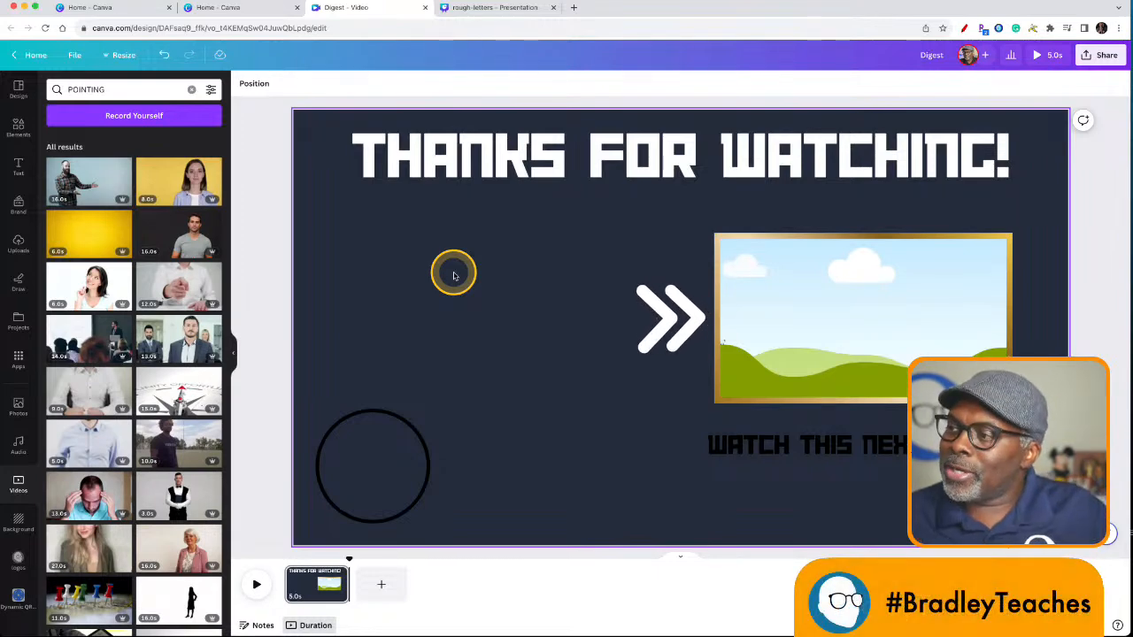
click(534, 322)
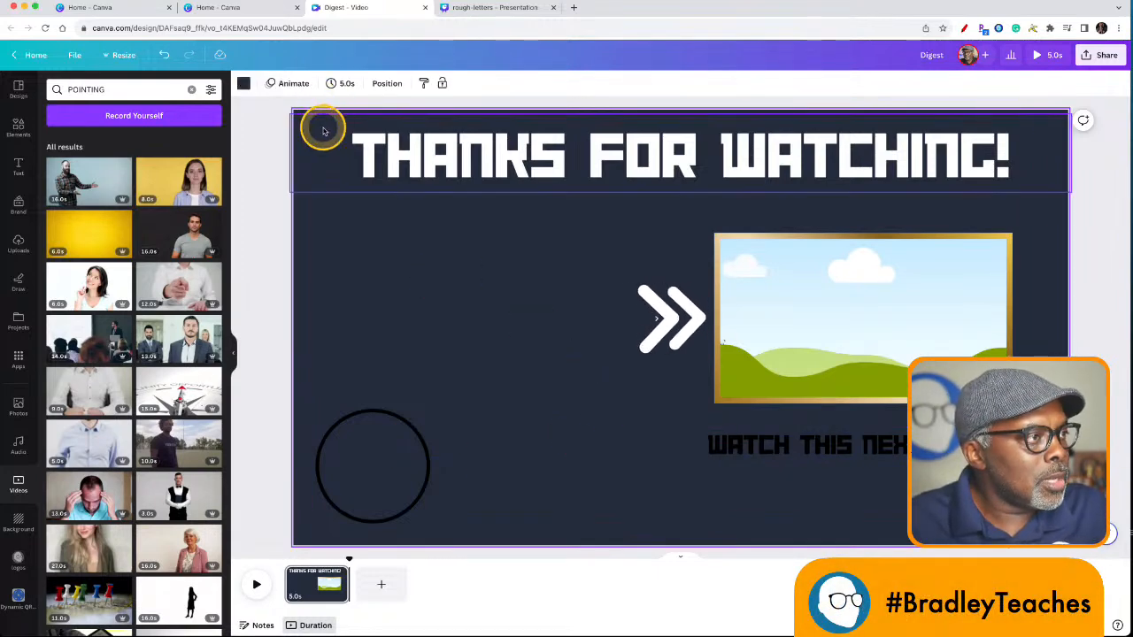
drag(324, 131, 405, 202)
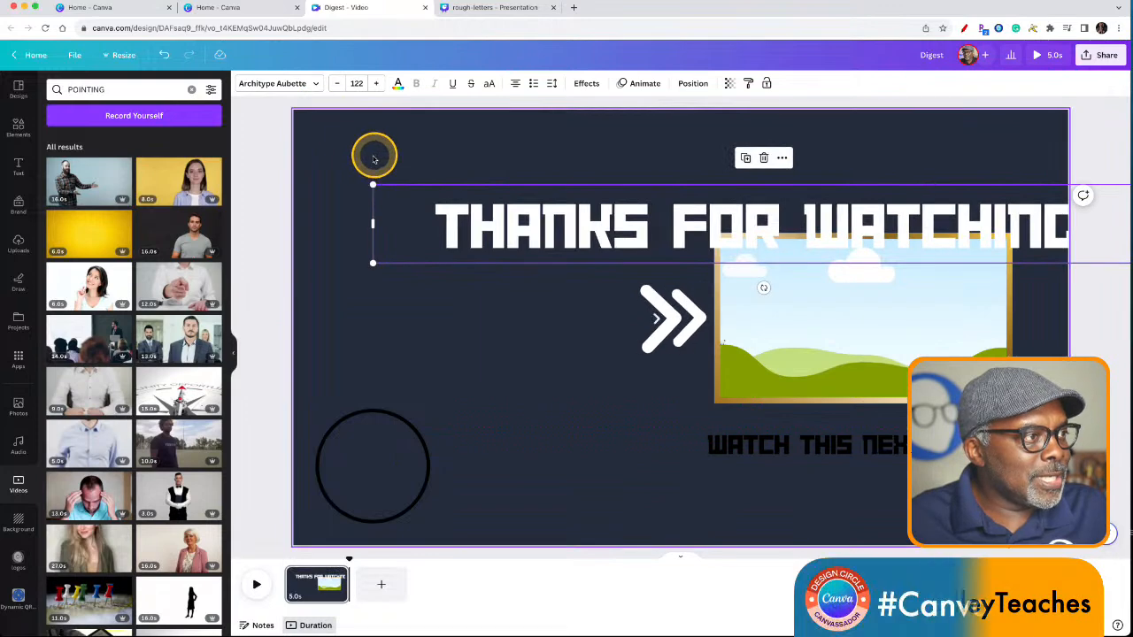
drag(356, 134, 860, 483)
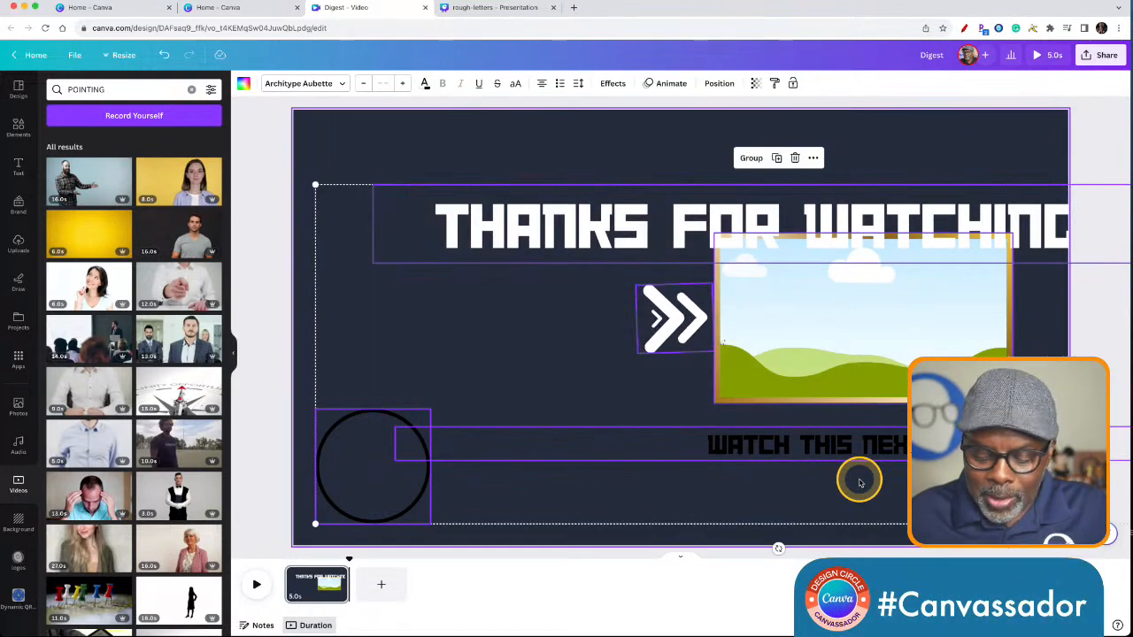
key(Delete)
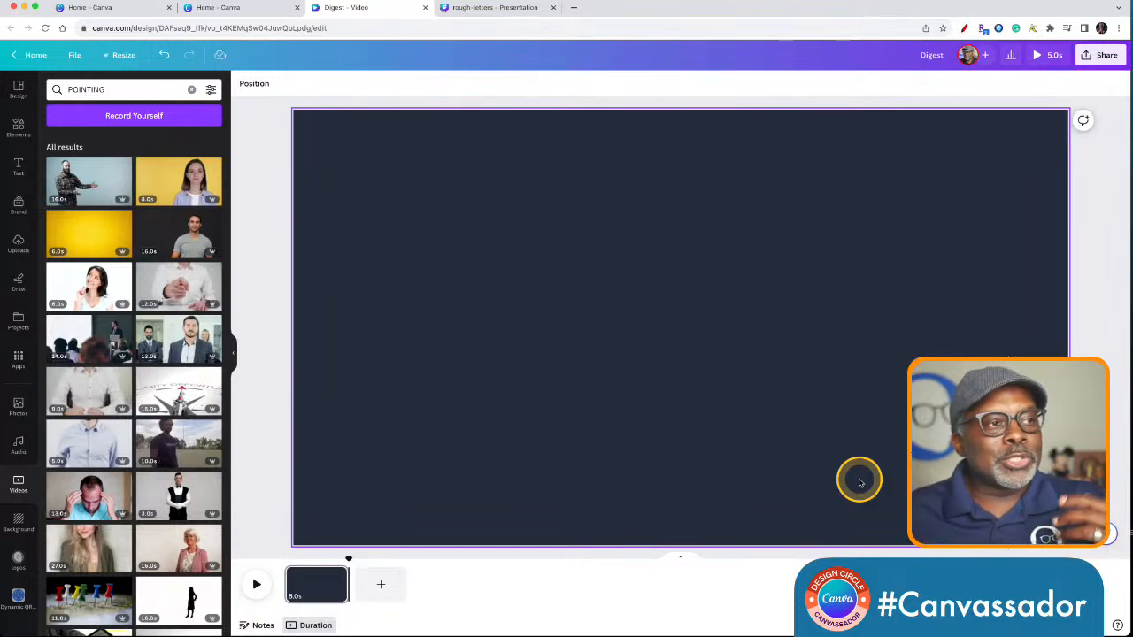
Search the graphics elements for "SQUARE"
click(449, 334)
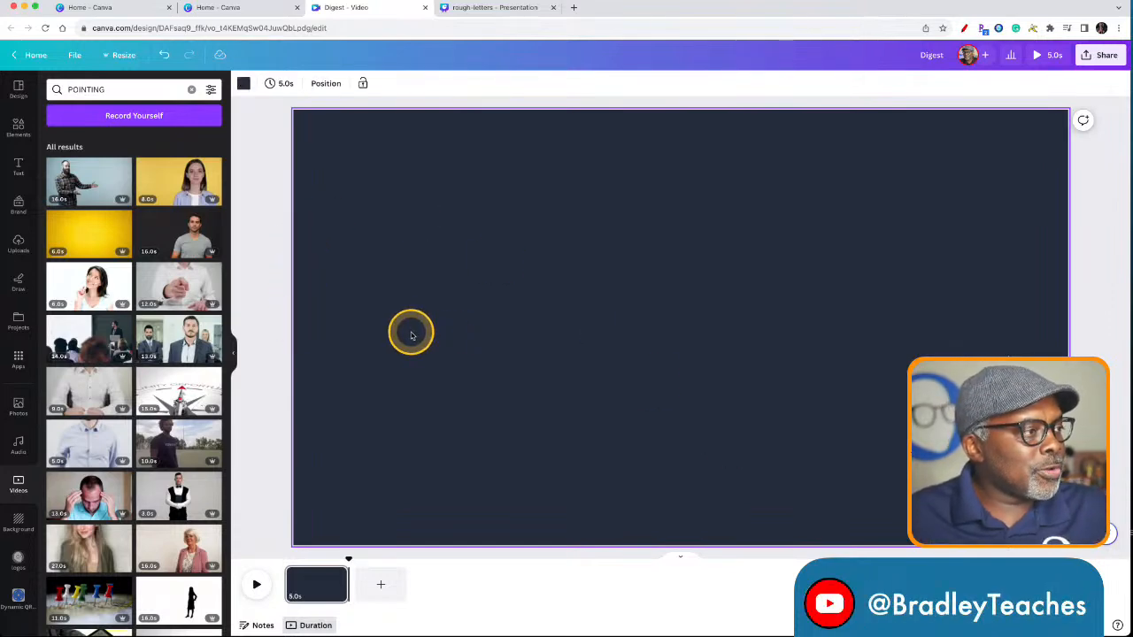
click(11, 133)
triple_click(97, 89)
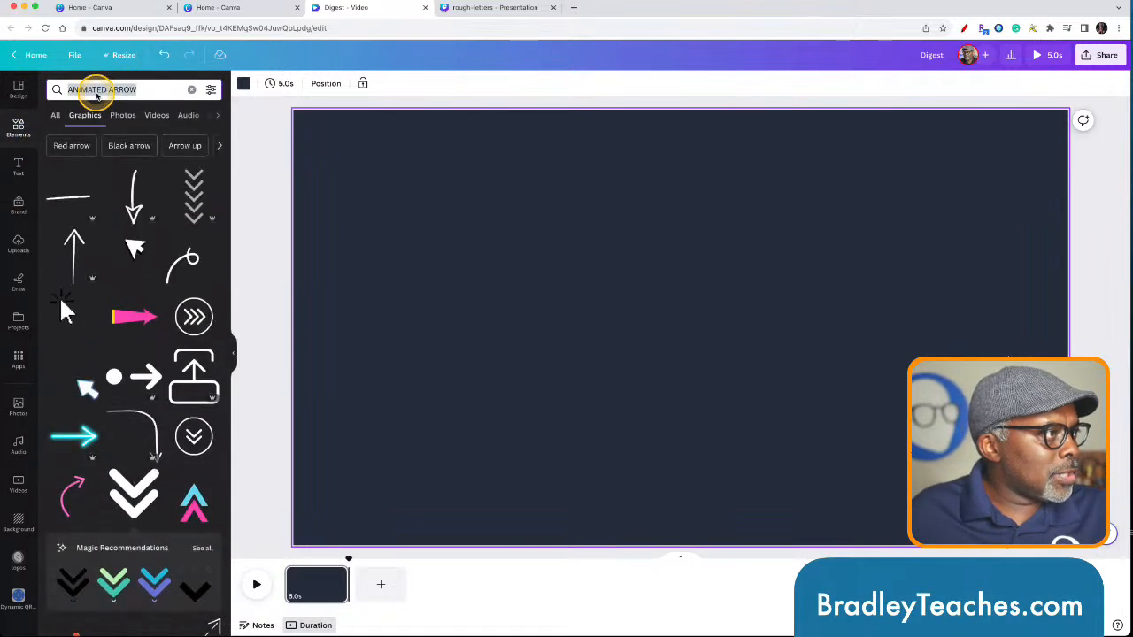
text(SQUA)
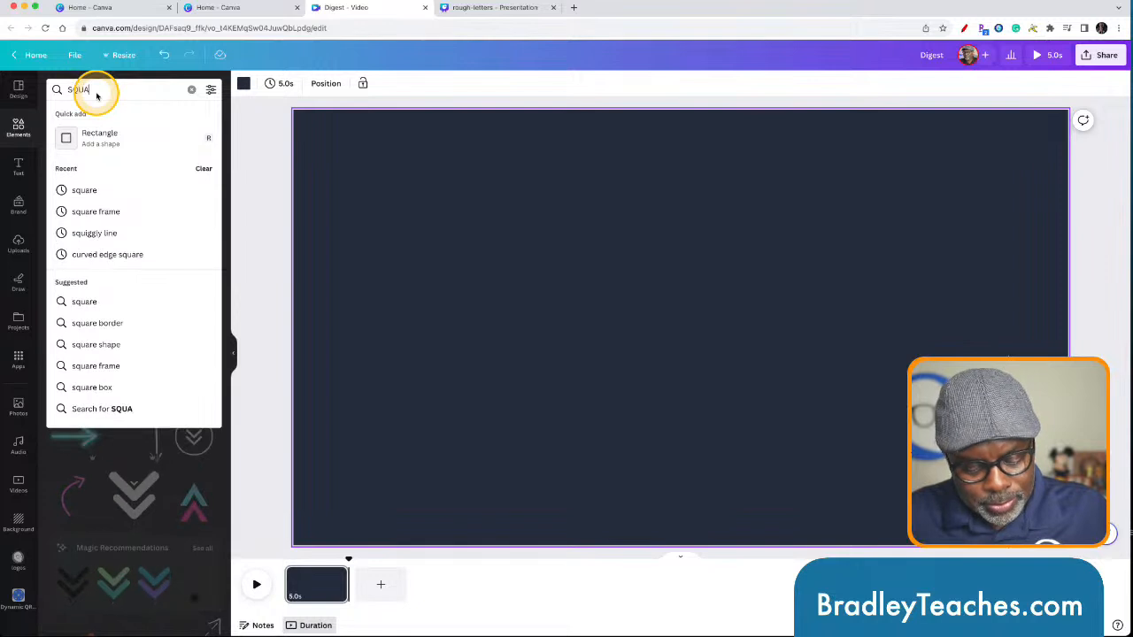
text(RE)
key(Return)
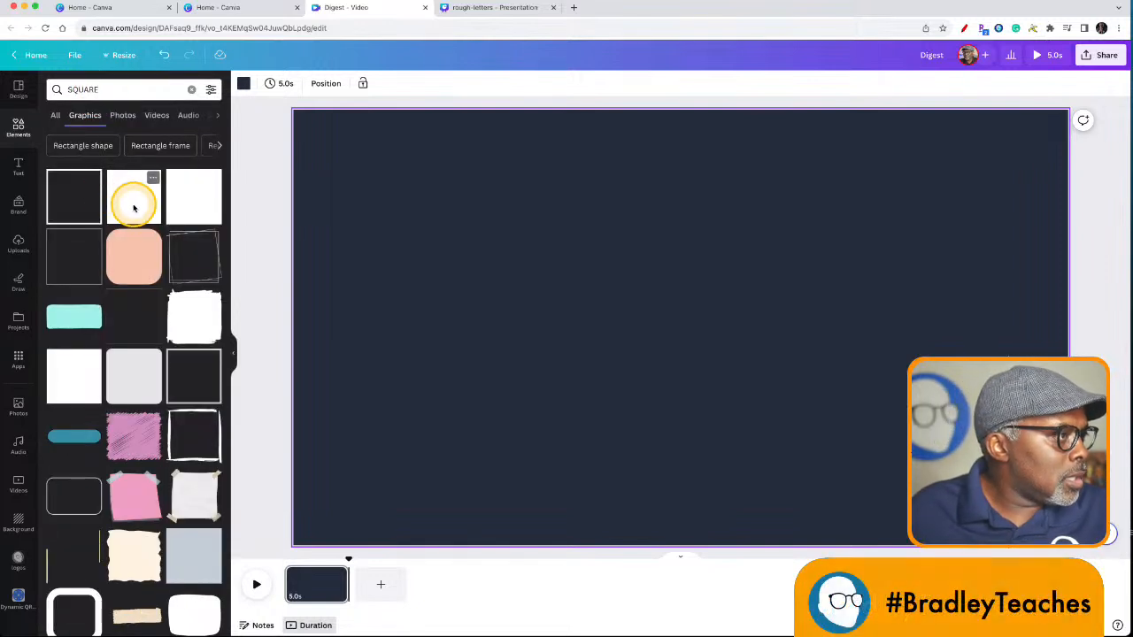
Try a black-bordered white square, a solid black square and several rounded squares, moving the light grey one to the page's left half
click(133, 207)
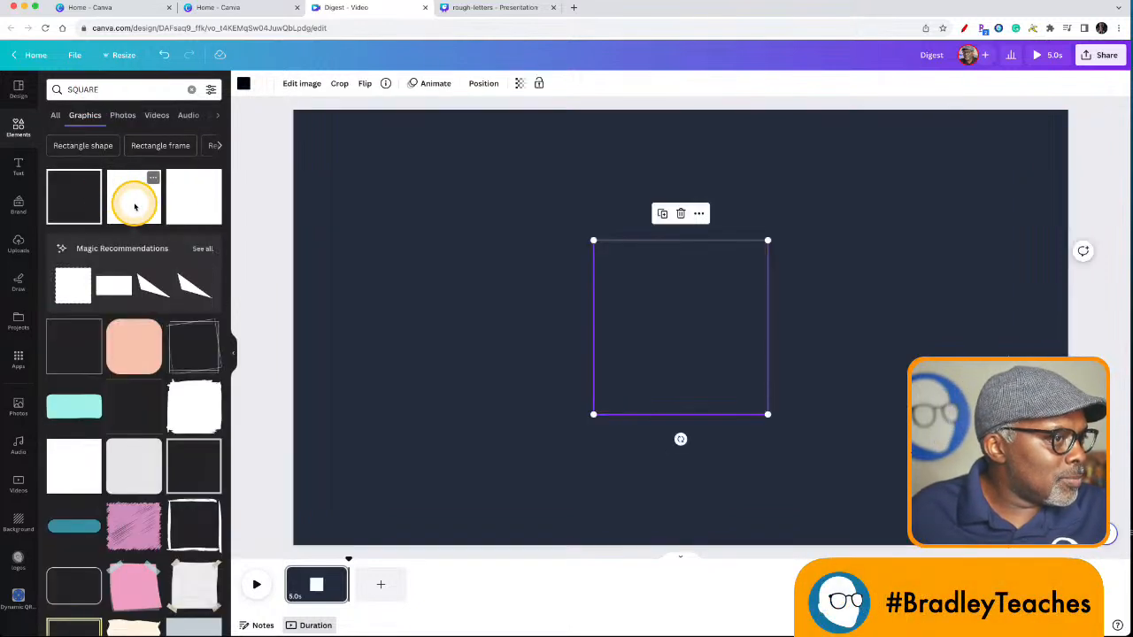
click(189, 207)
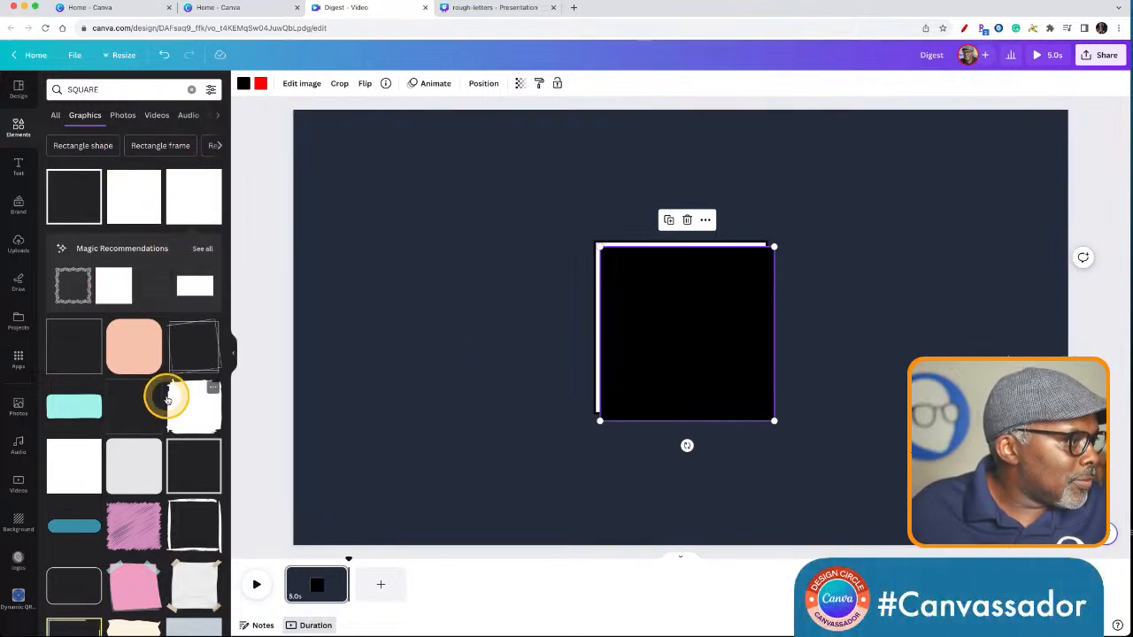
click(138, 469)
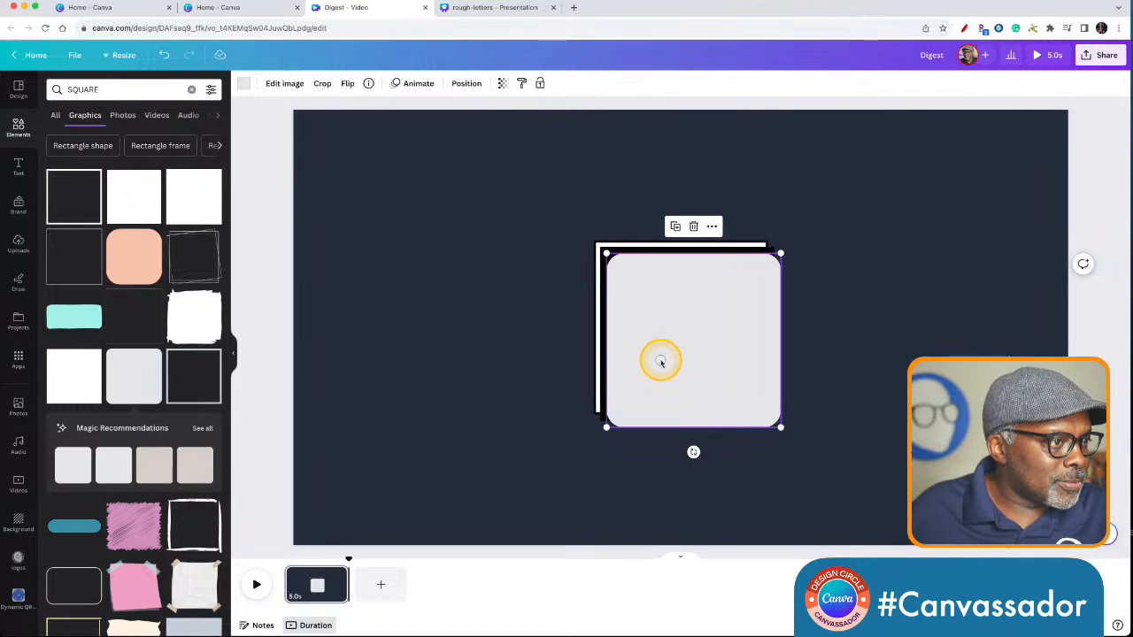
drag(660, 361, 423, 328)
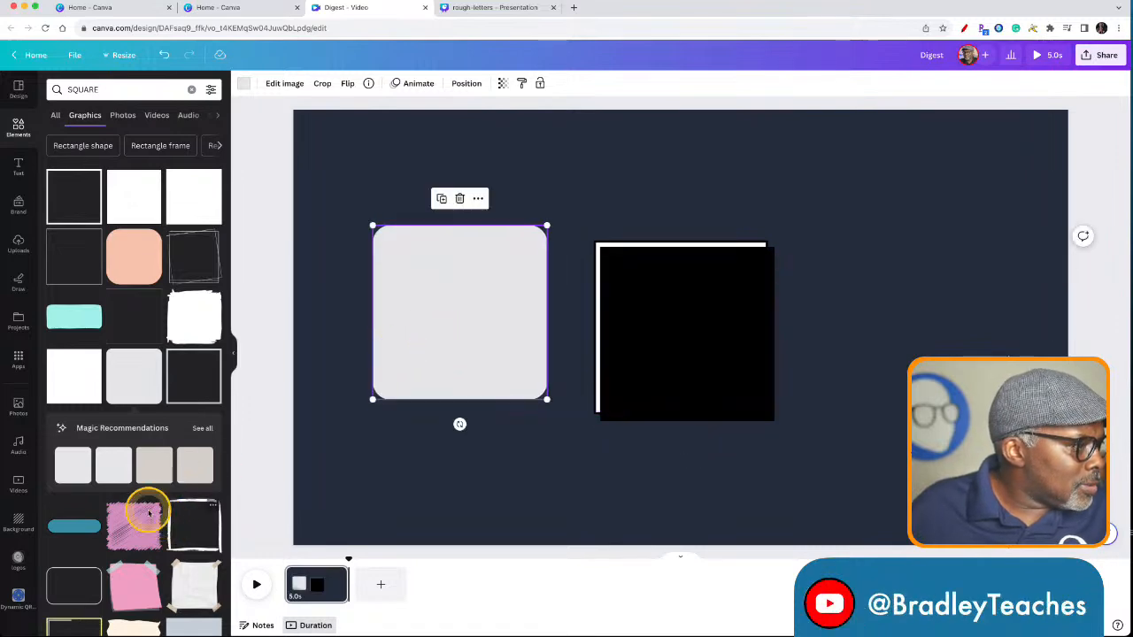
click(77, 467)
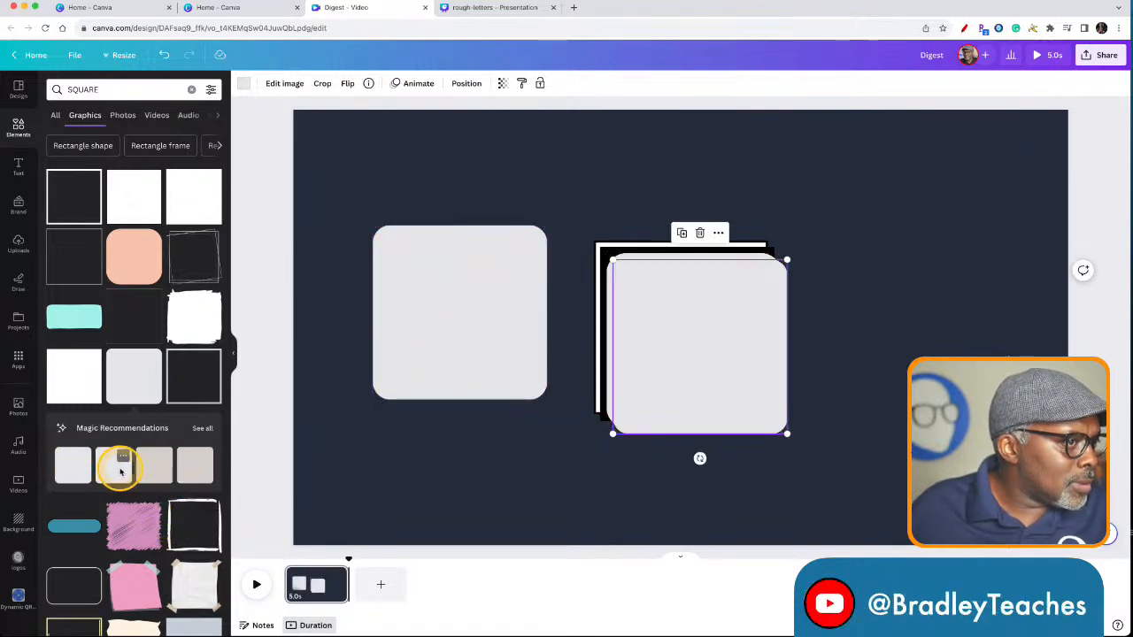
click(146, 466)
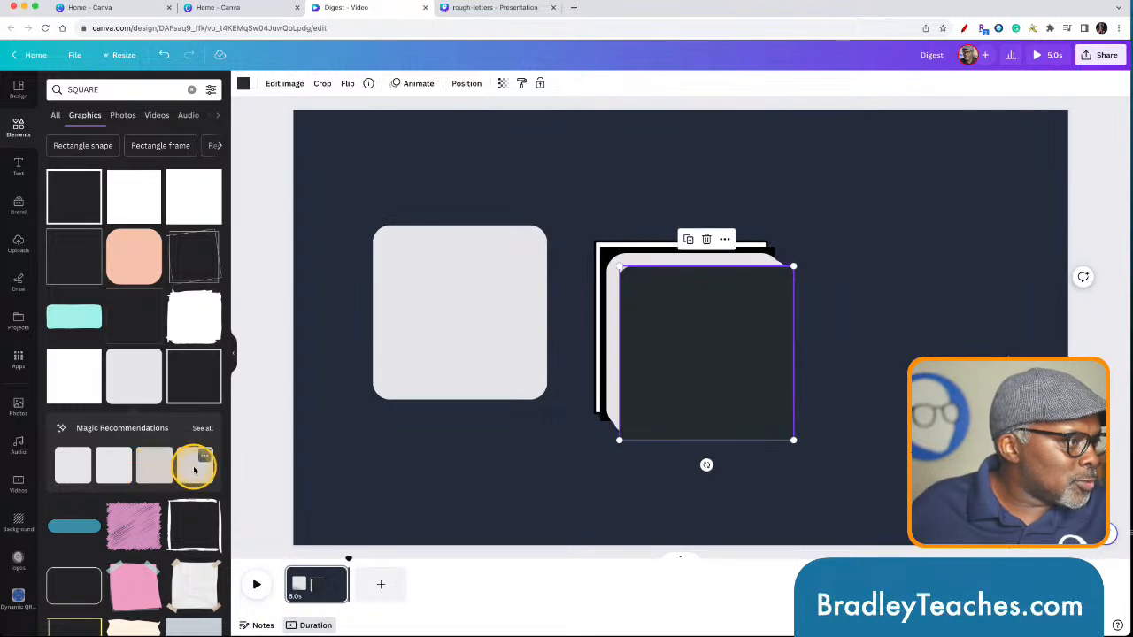
click(194, 470)
Try a blue-grey square, another light grey rounded square, two white squares and a teal rounded rectangle on the page
scroll(147, 463, down, 3)
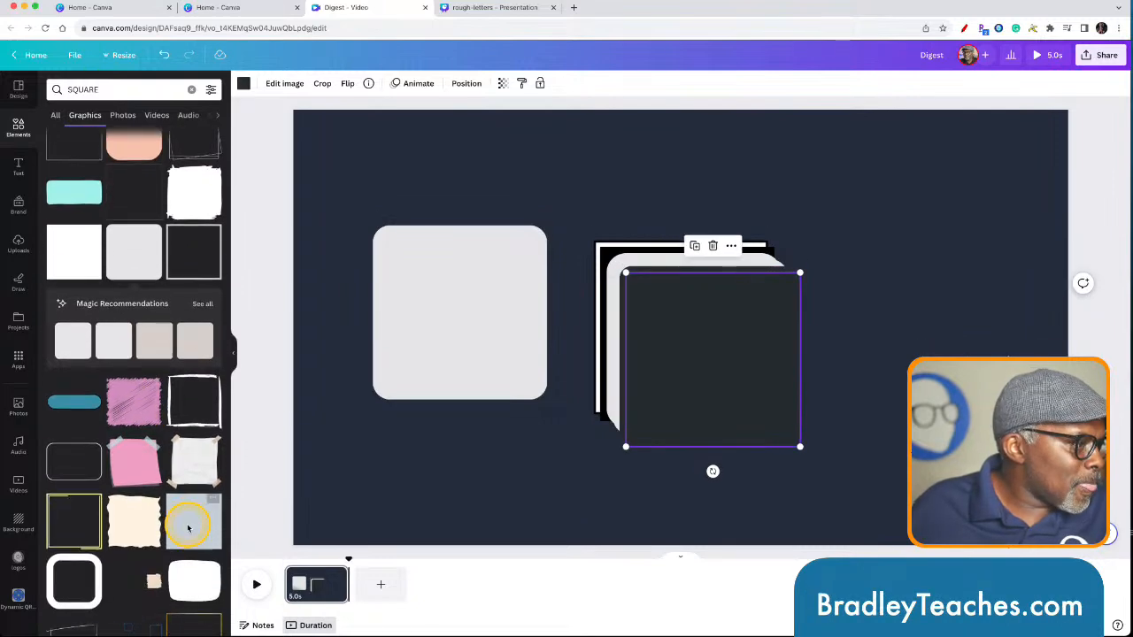
click(191, 524)
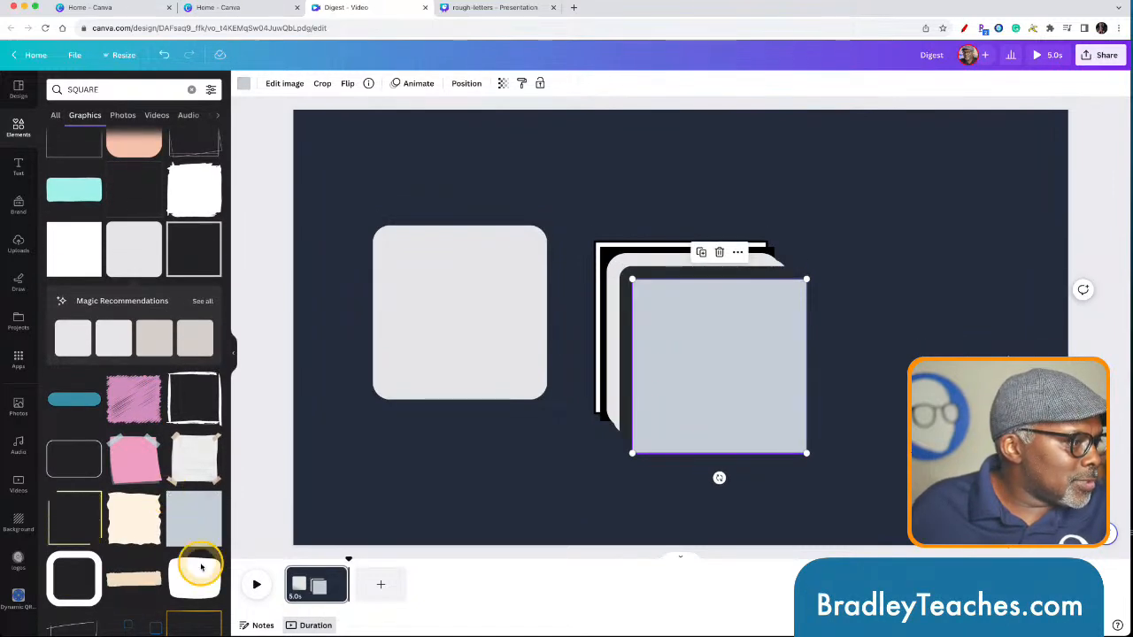
scroll(186, 523, up, 3)
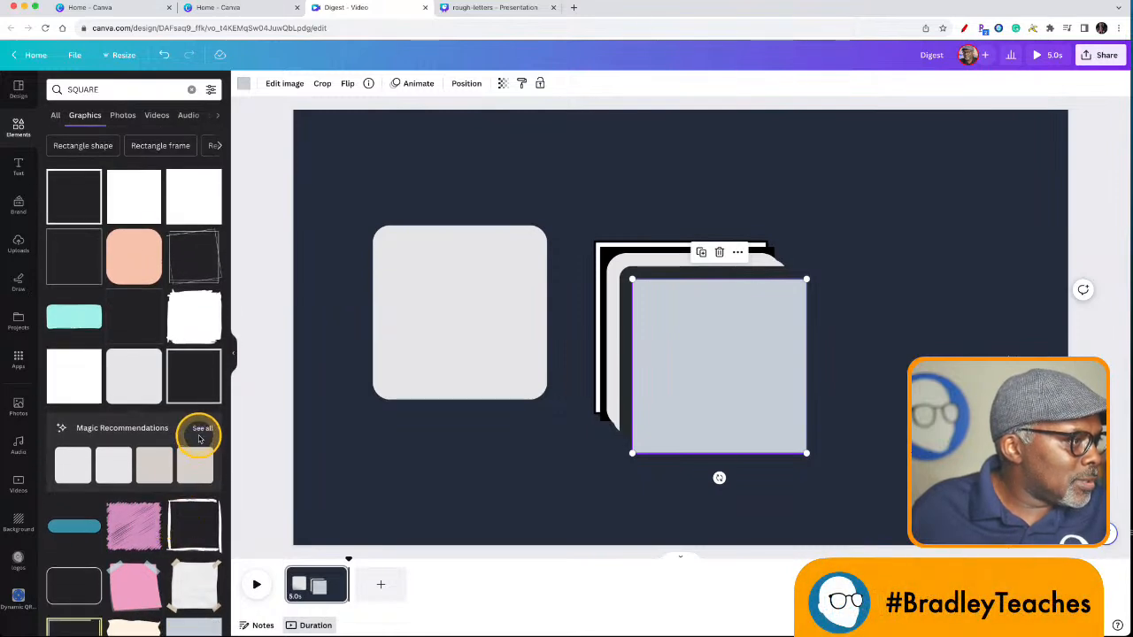
click(123, 384)
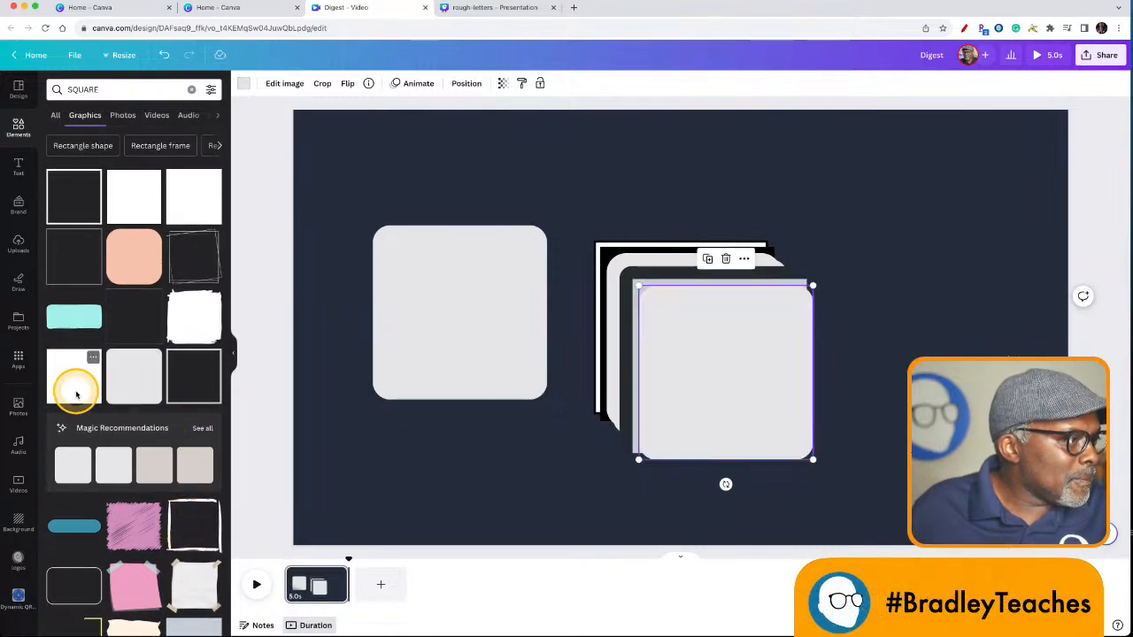
click(76, 394)
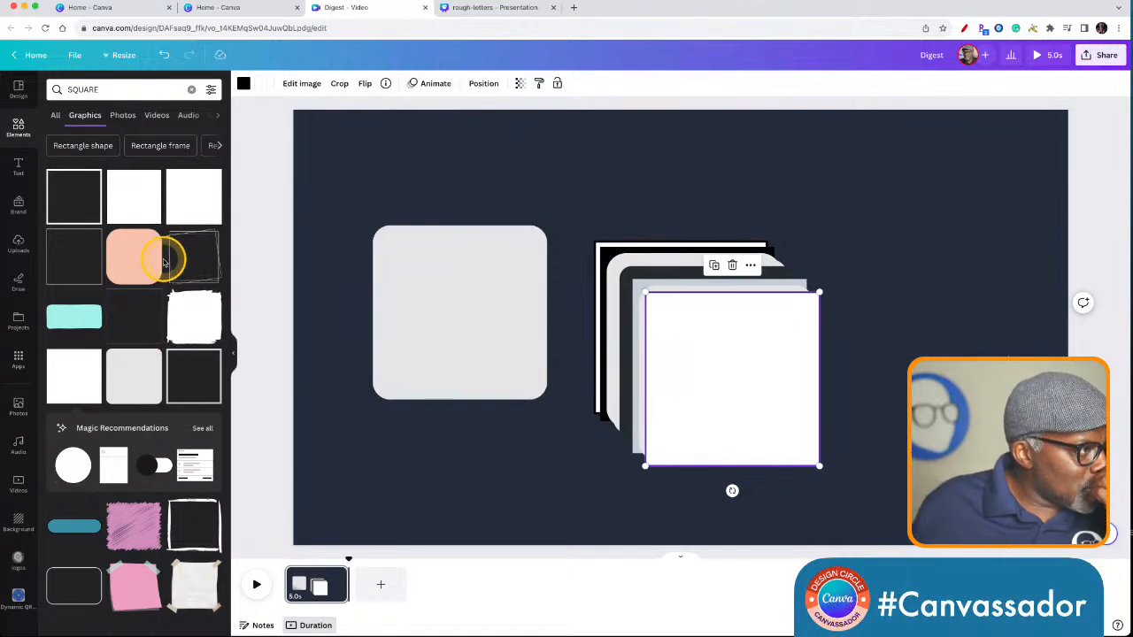
click(76, 320)
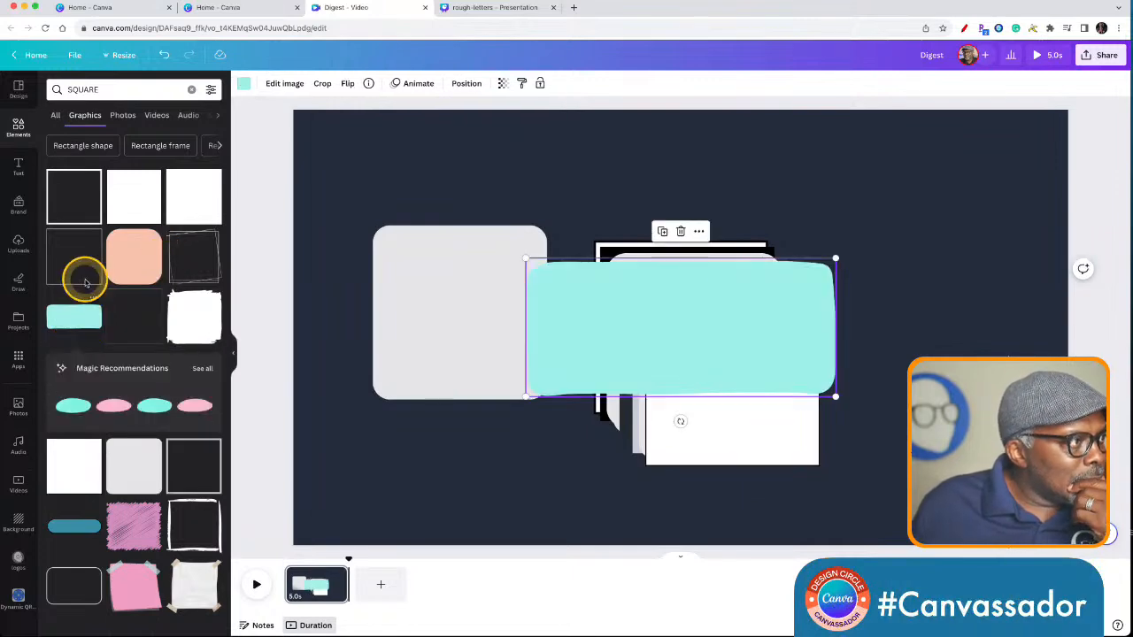
click(135, 200)
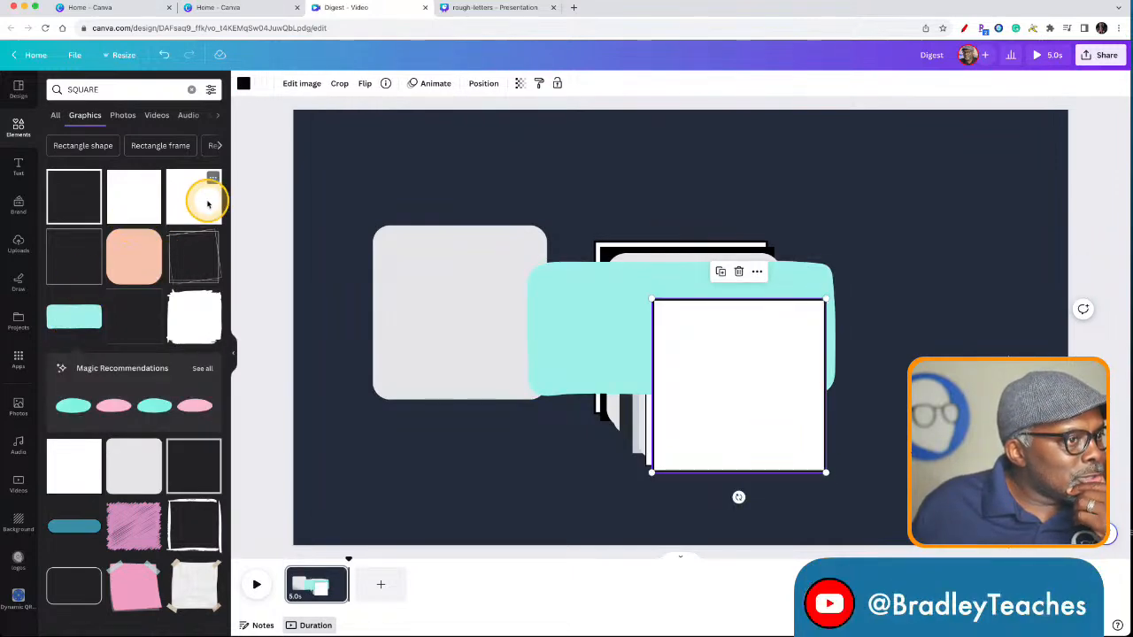
Add a teal rounded rectangle at the page's lower left and delete all the other shapes
click(55, 317)
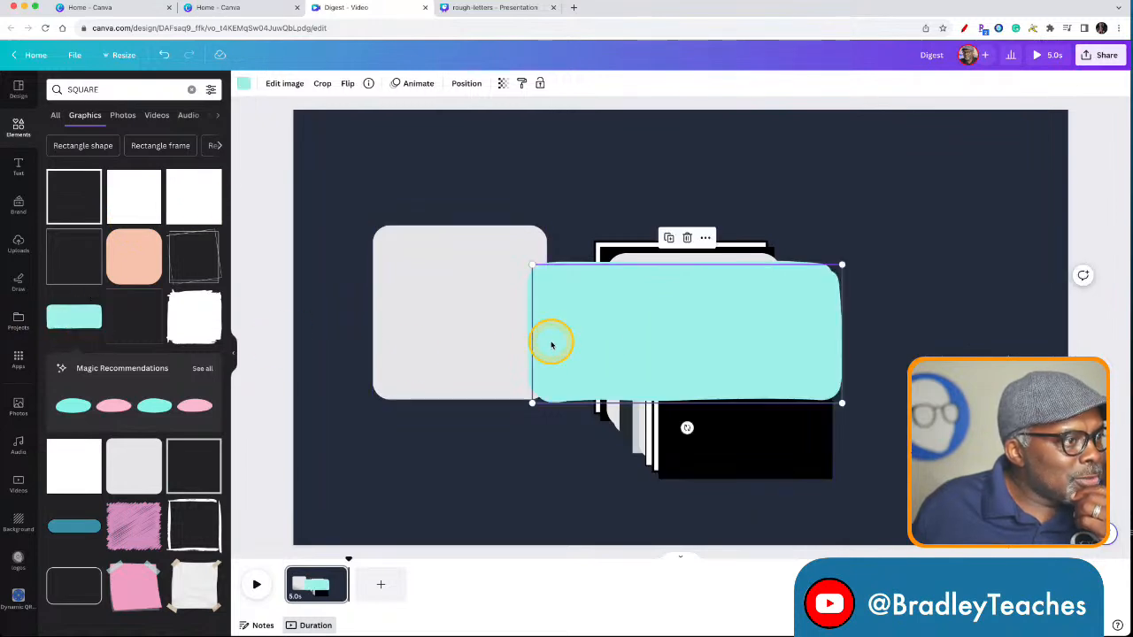
drag(551, 345, 381, 485)
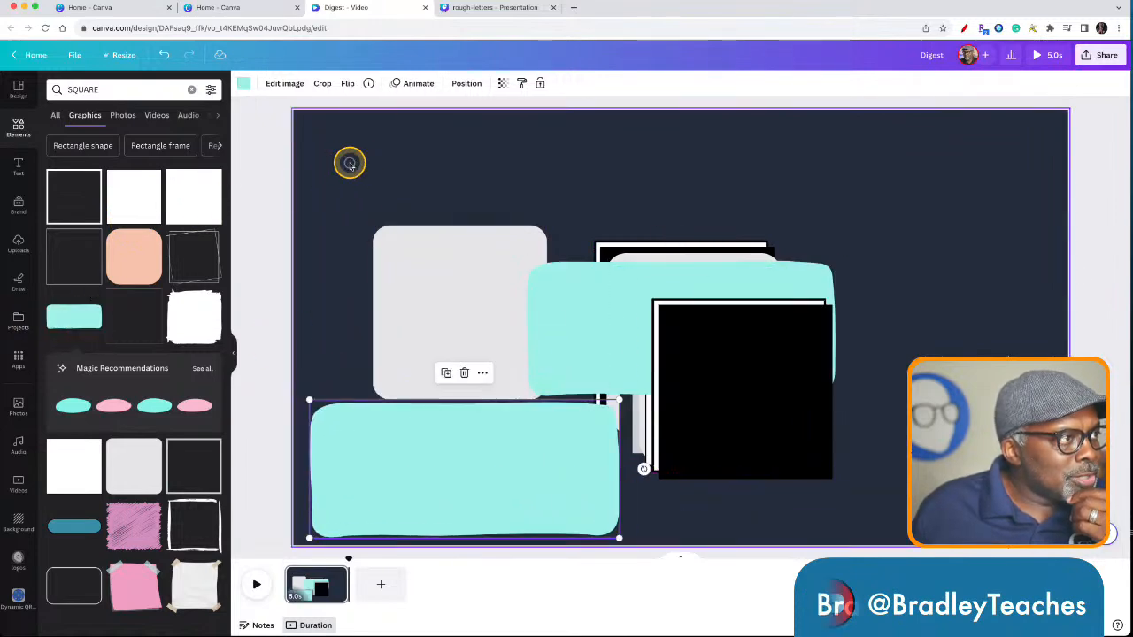
drag(349, 163, 755, 324)
key(Delete)
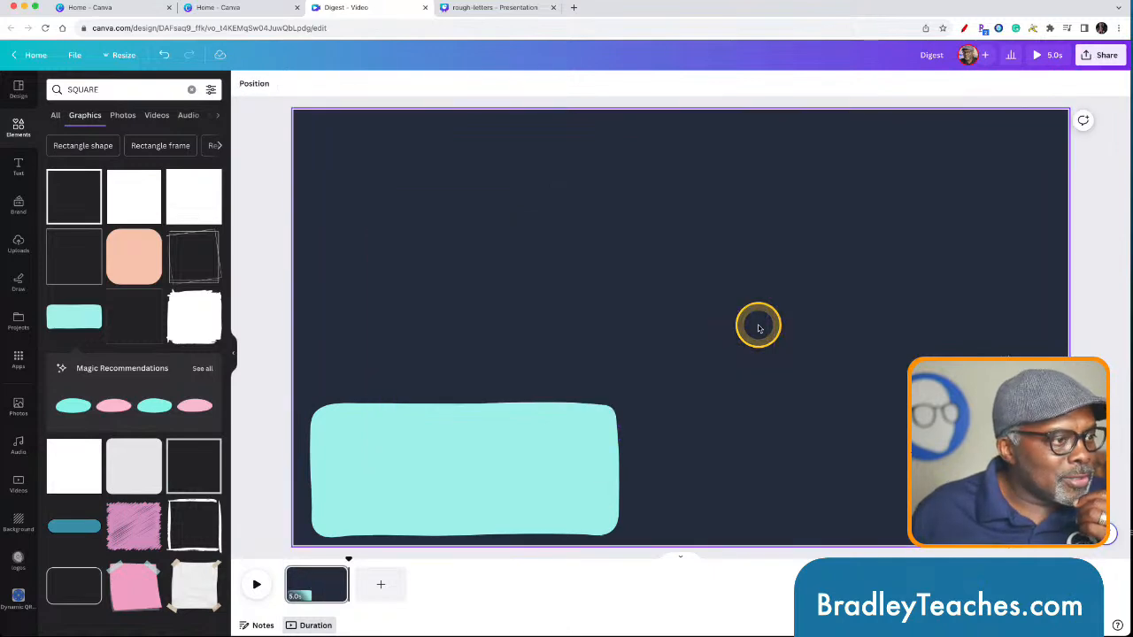
Shrink the teal rectangle to about a quarter of the page width and place it in the lower-left corner of the page
drag(501, 473, 510, 447)
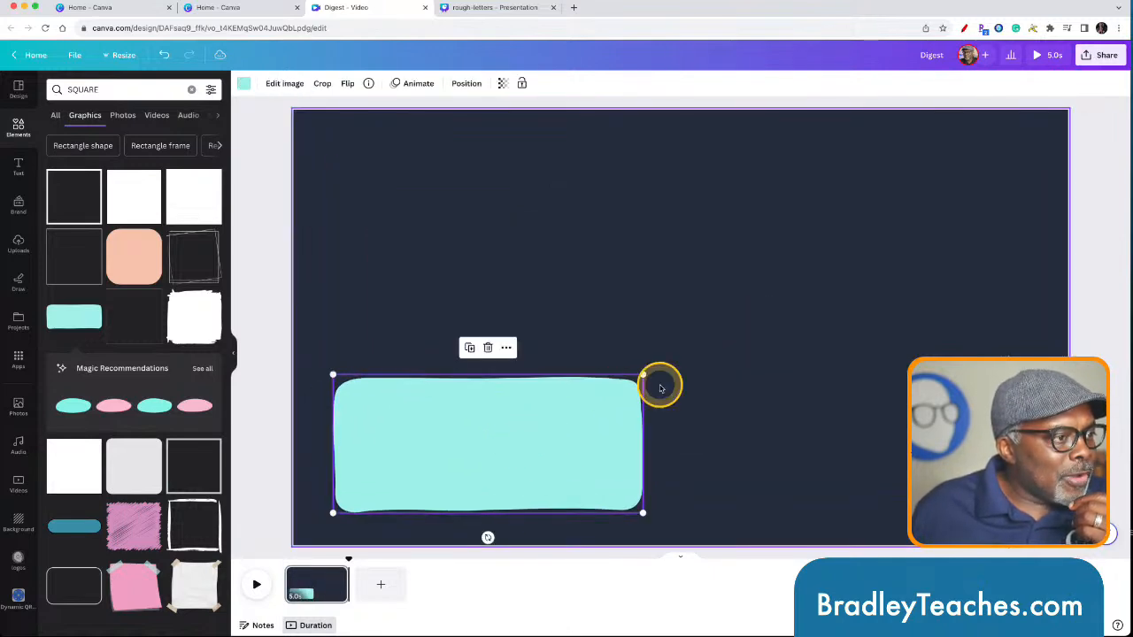
drag(644, 378, 534, 435)
drag(445, 468, 430, 483)
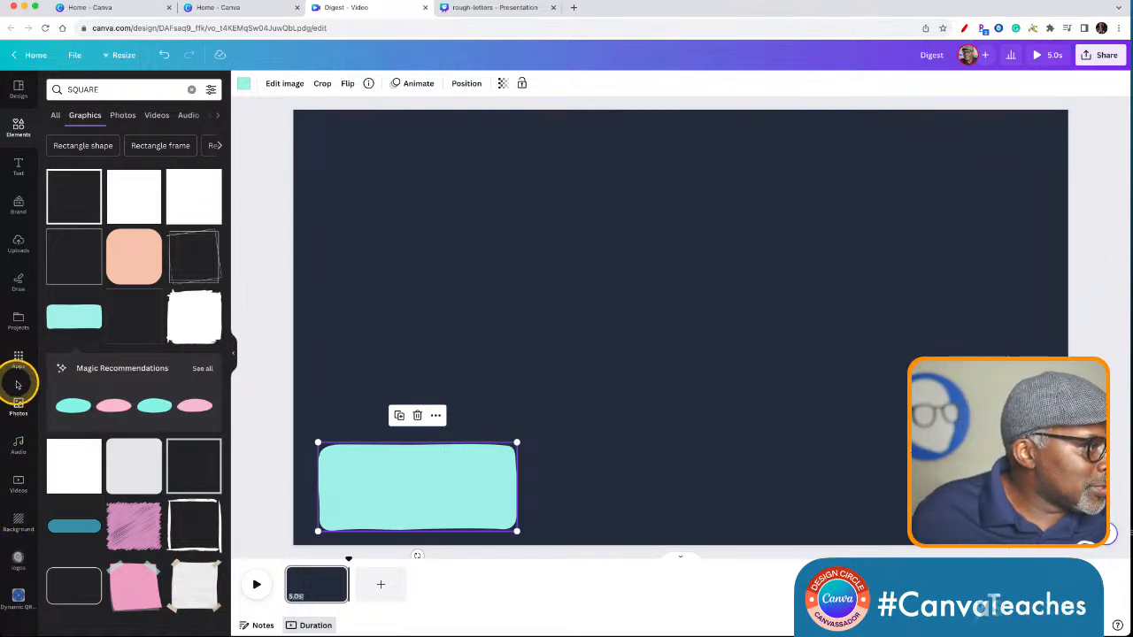
Insert the uploaded portrait photo of the man in a grey cap and black polo shirt and enlarge it to fill the page
click(19, 239)
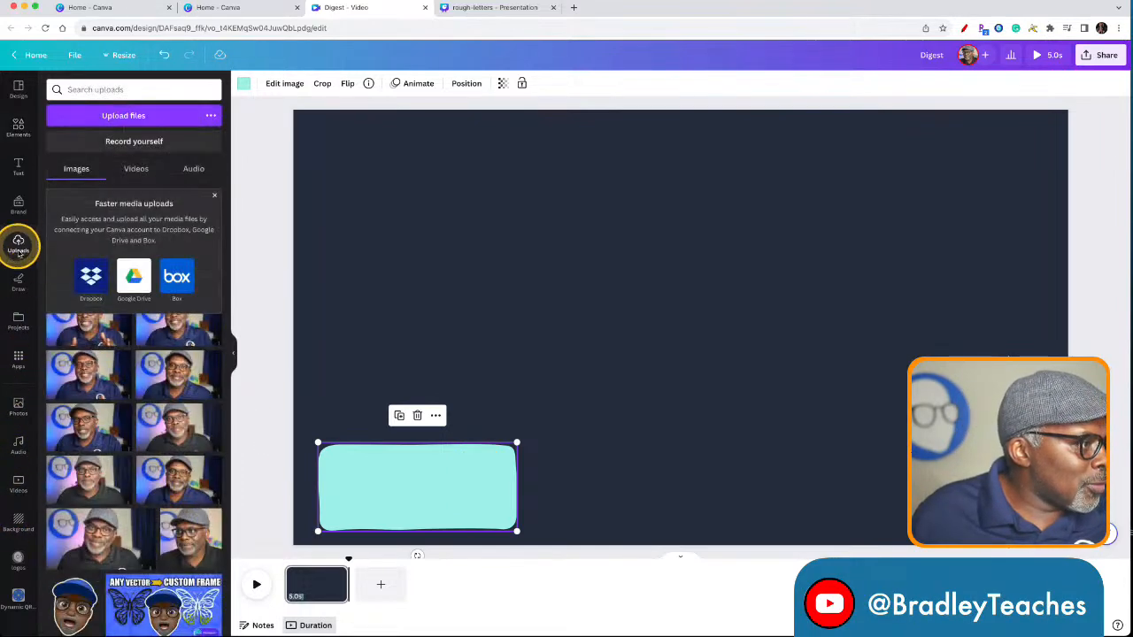
click(84, 500)
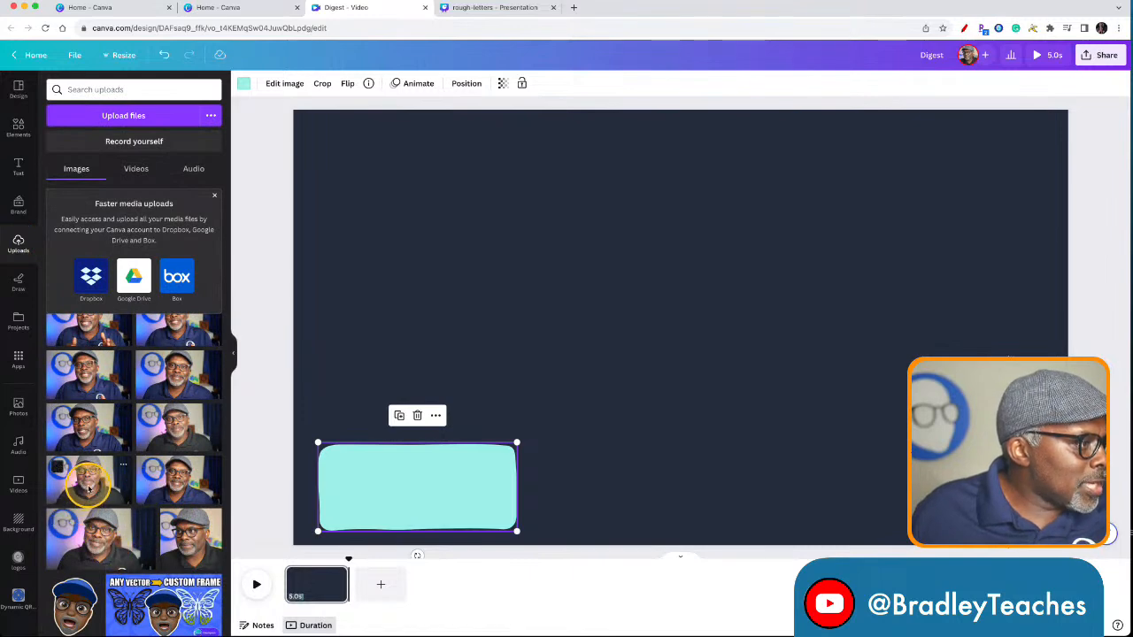
drag(701, 386, 540, 296)
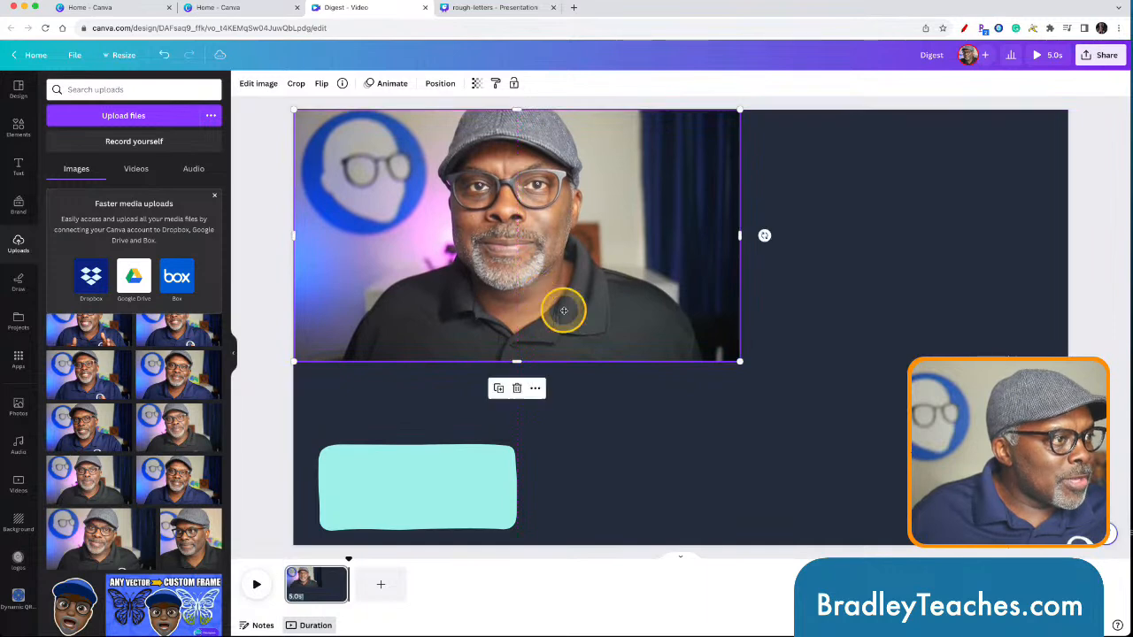
drag(740, 363, 1068, 553)
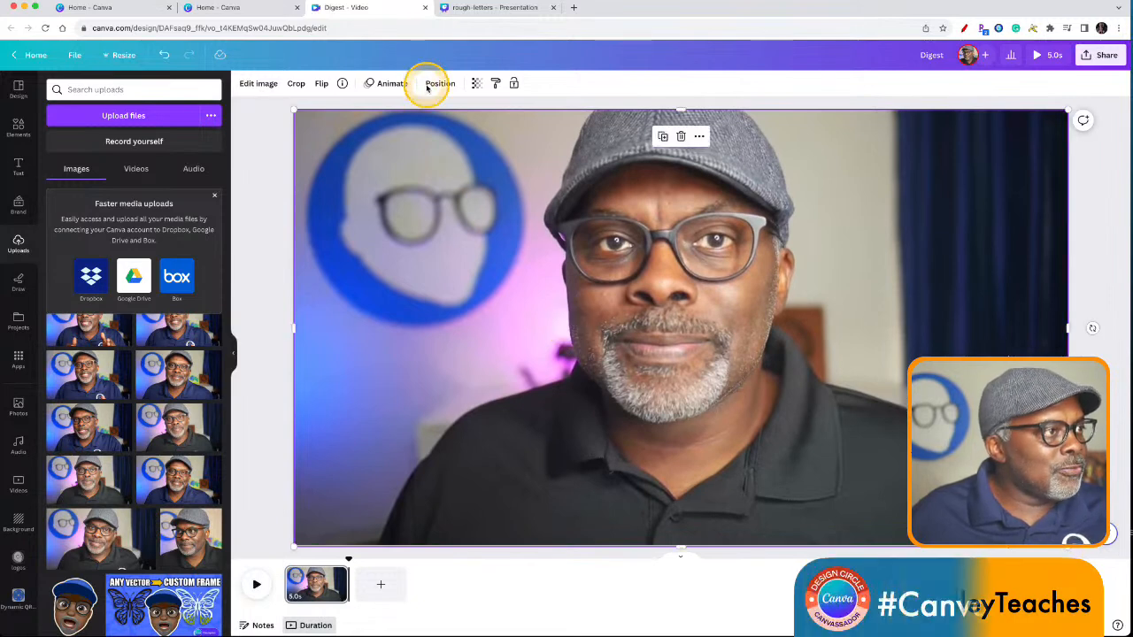
Move the portrait photo behind the teal rectangle in the layer order
click(438, 81)
drag(127, 152, 133, 190)
click(257, 329)
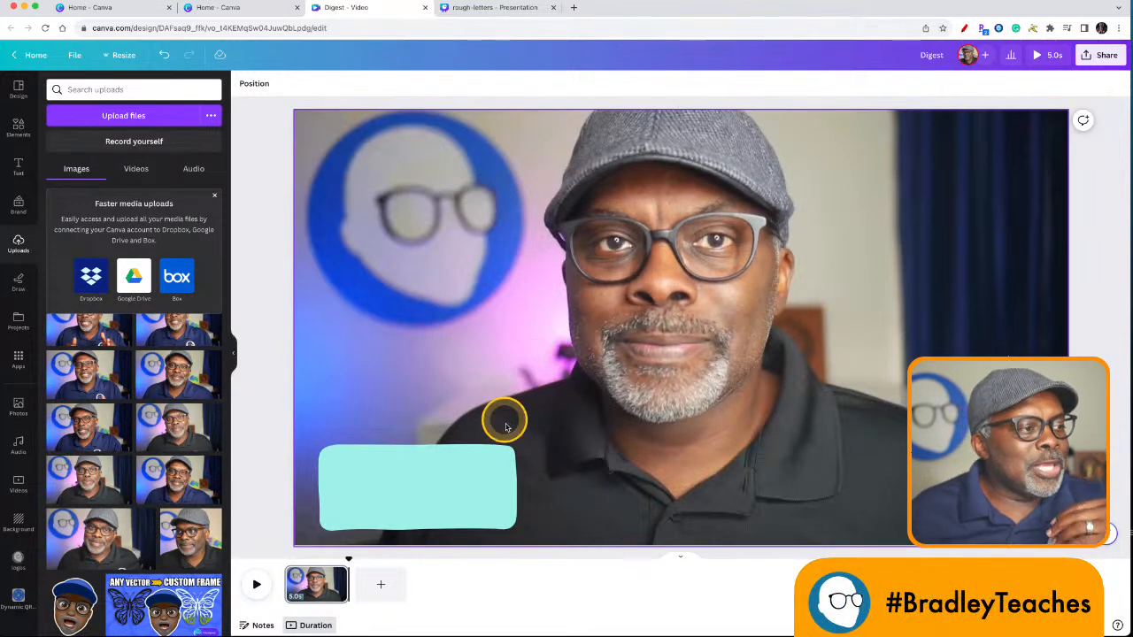
Enlarge the teal rectangle slightly up and to the right from its lower-left corner
click(463, 493)
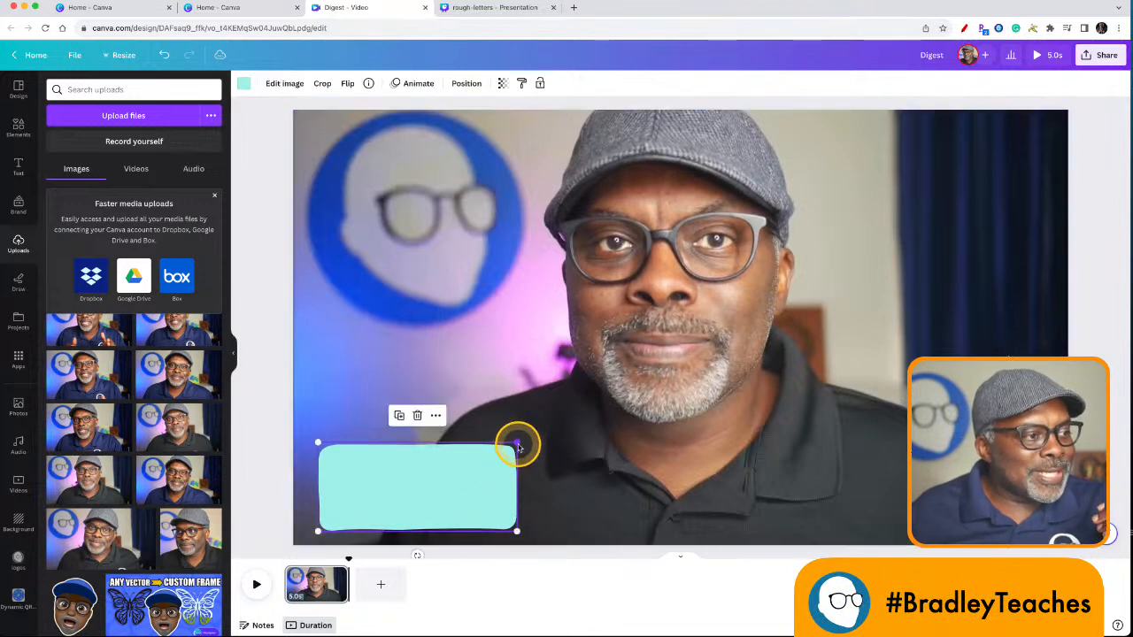
drag(517, 445, 555, 426)
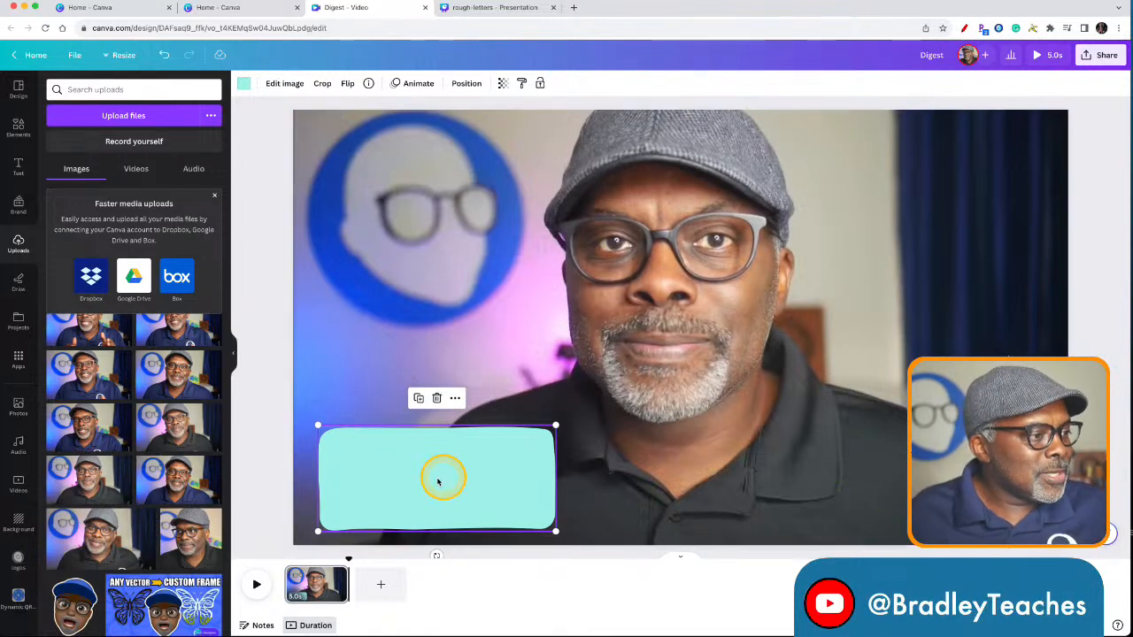
click(276, 329)
Recolor the teal rectangle with the blue from the Brand Kit
click(390, 477)
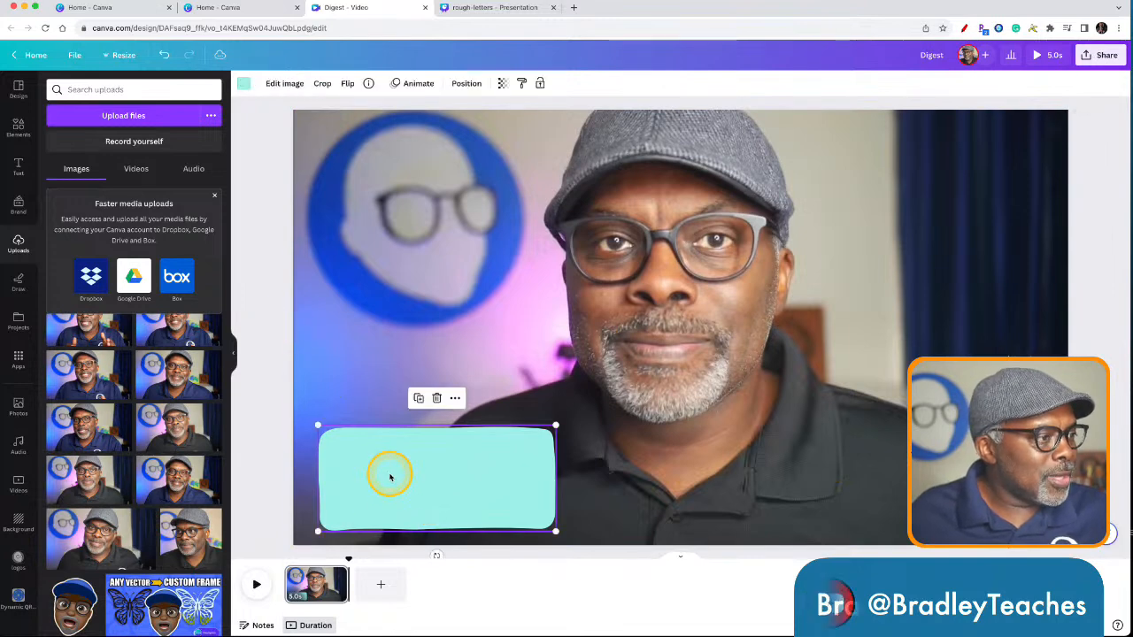
click(245, 83)
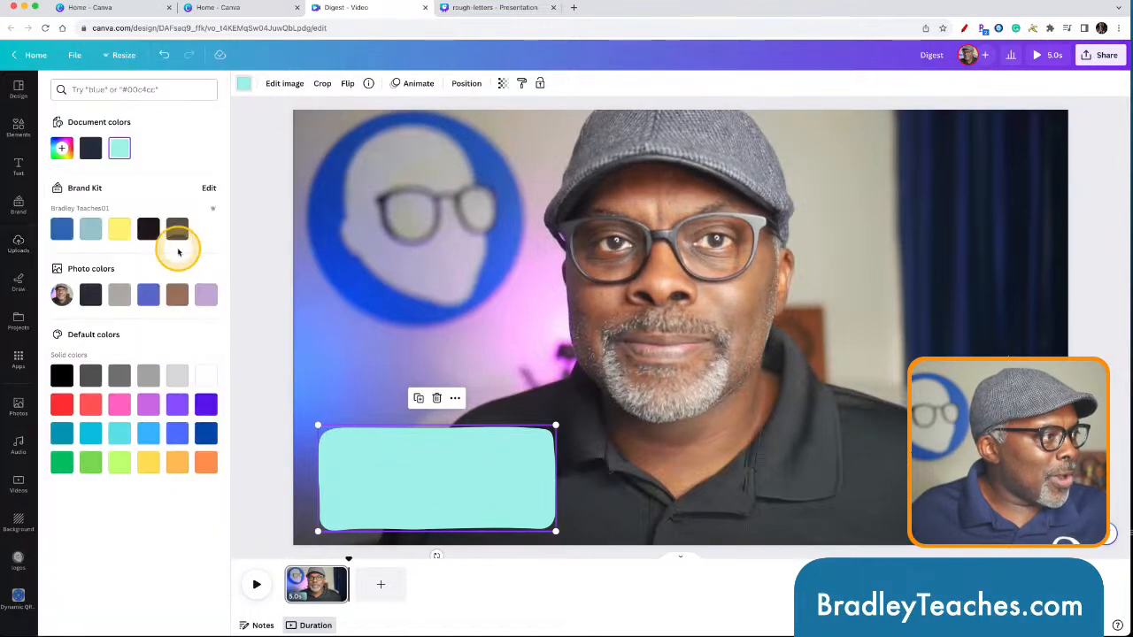
click(61, 229)
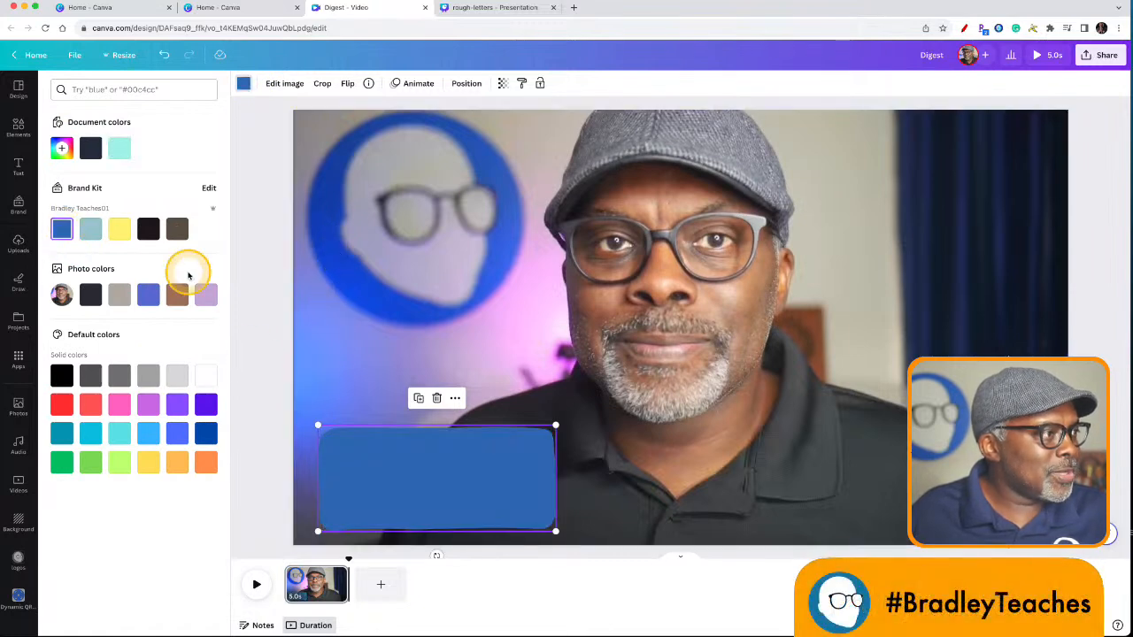
click(260, 381)
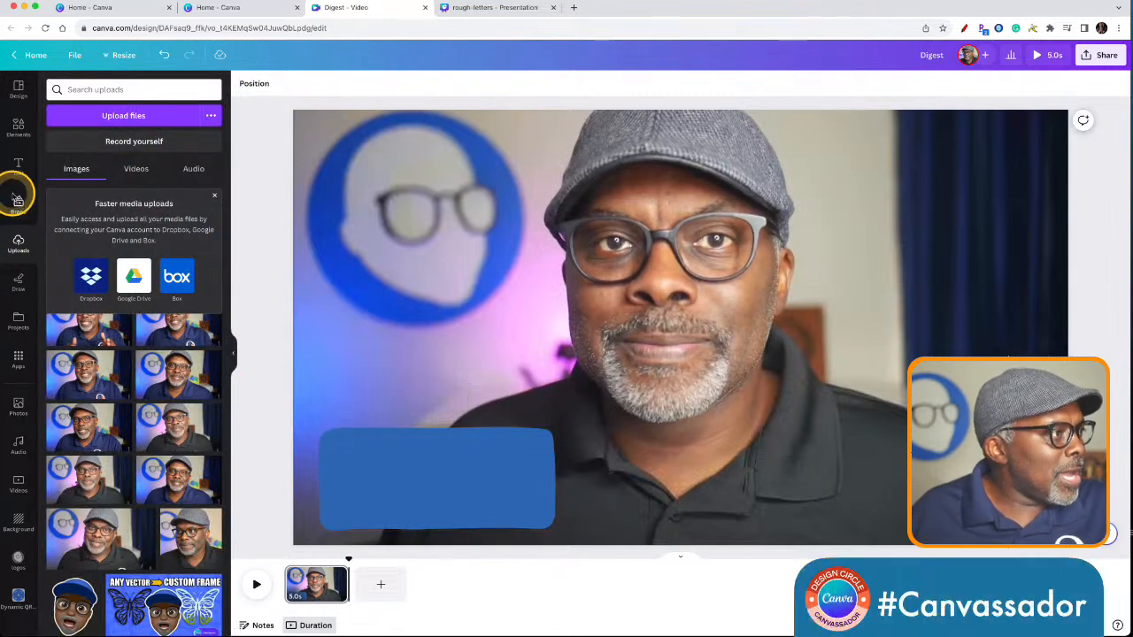
Add a heading to the page with the text "BRADLEY TEACHES"
click(18, 171)
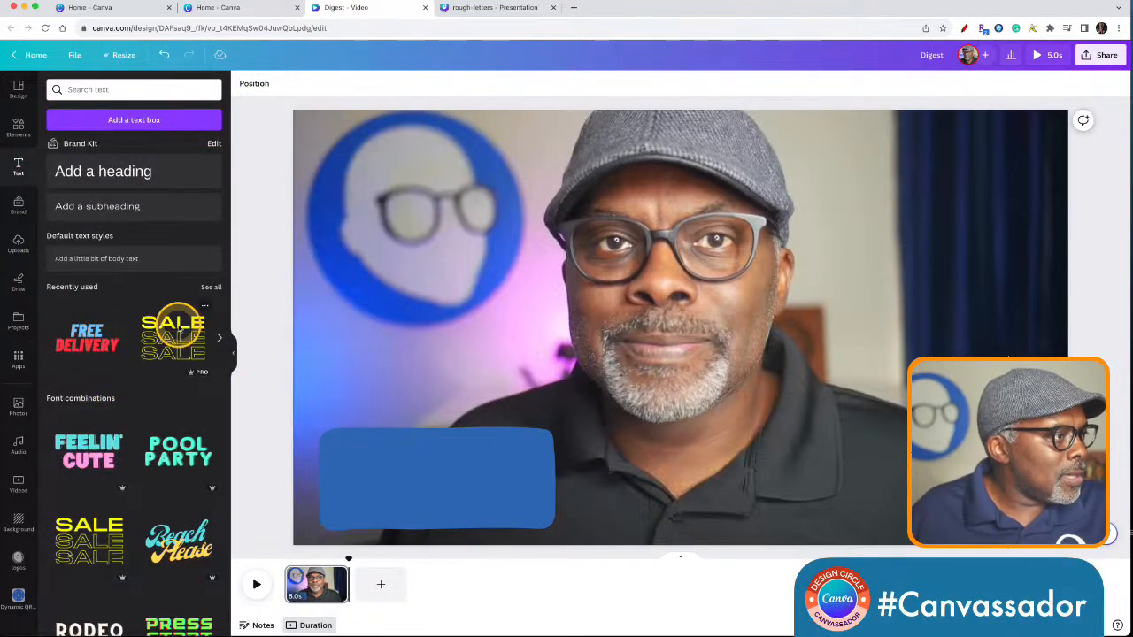
click(102, 174)
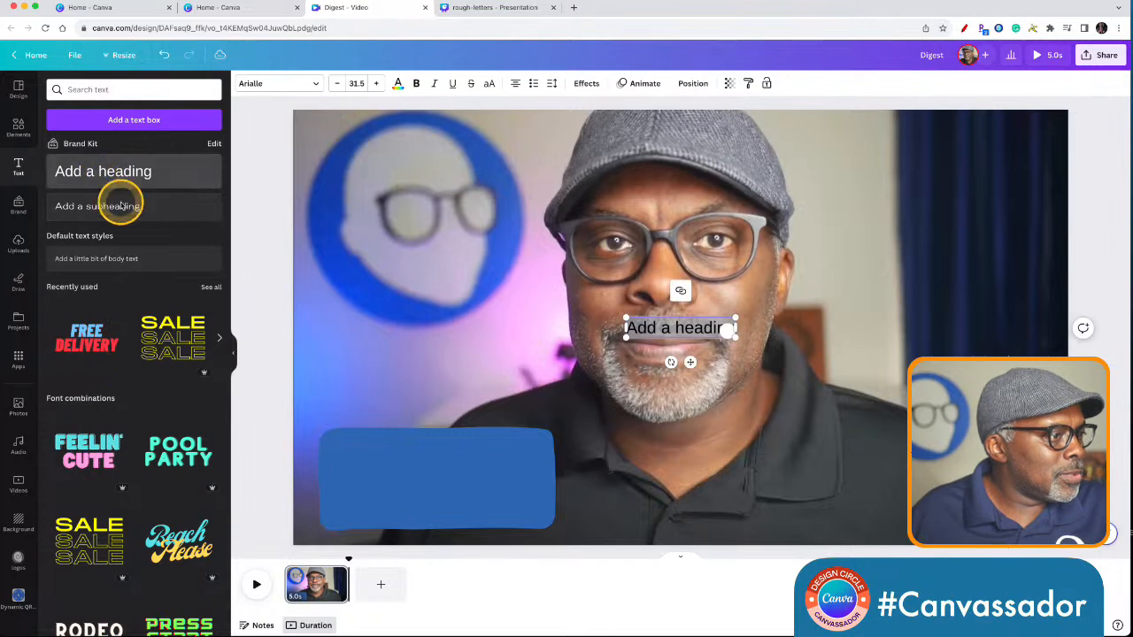
double_click(673, 329)
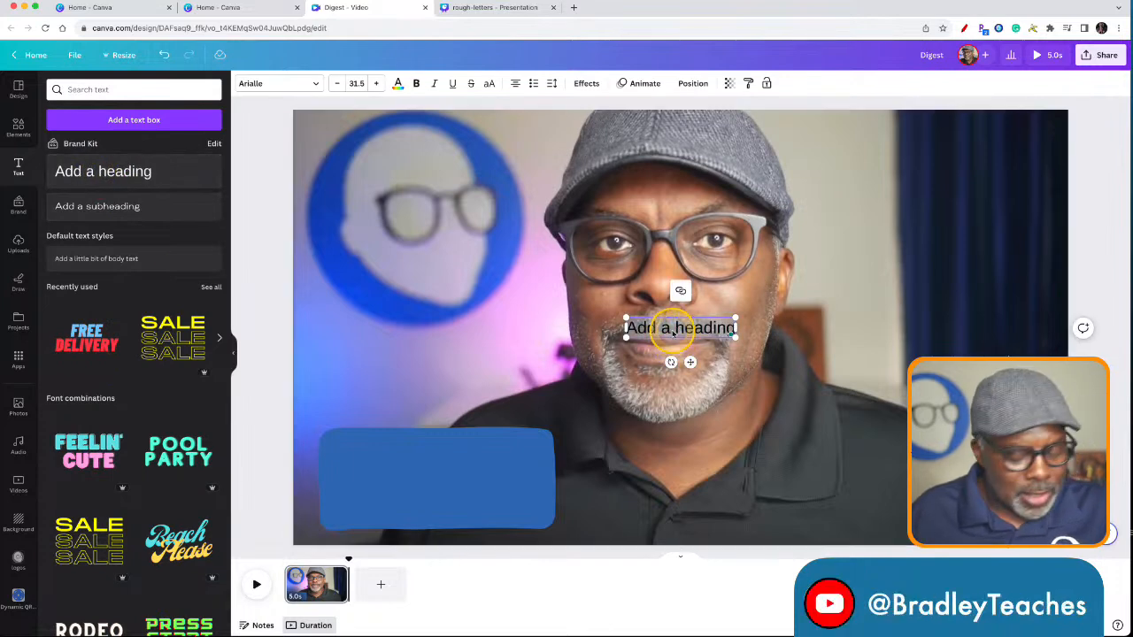
text(BRADLEY)
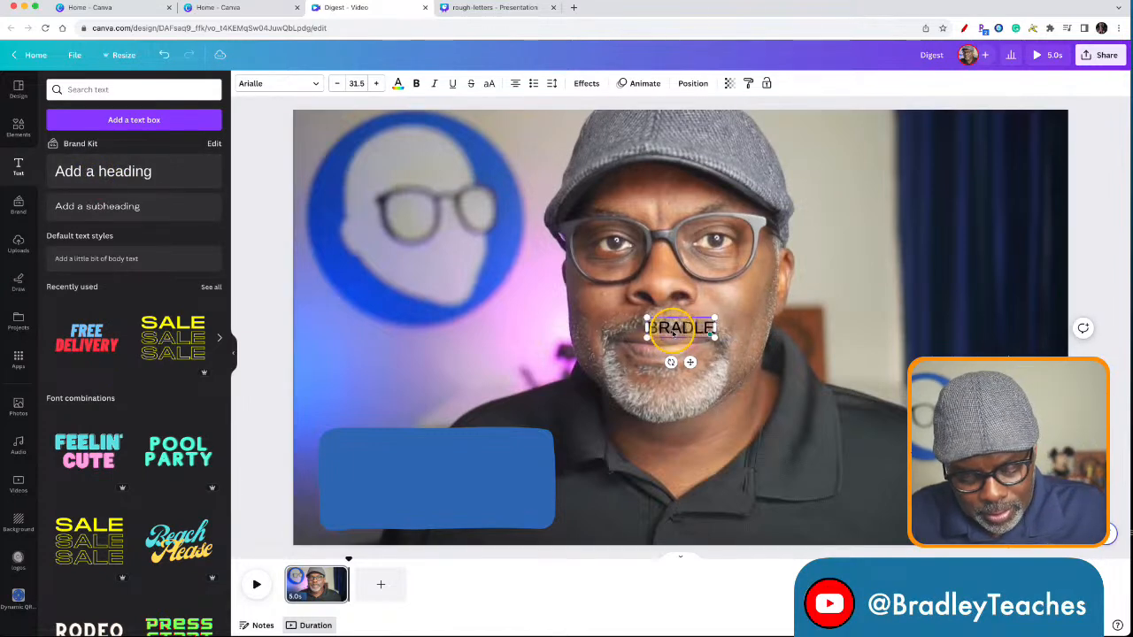
text( T)
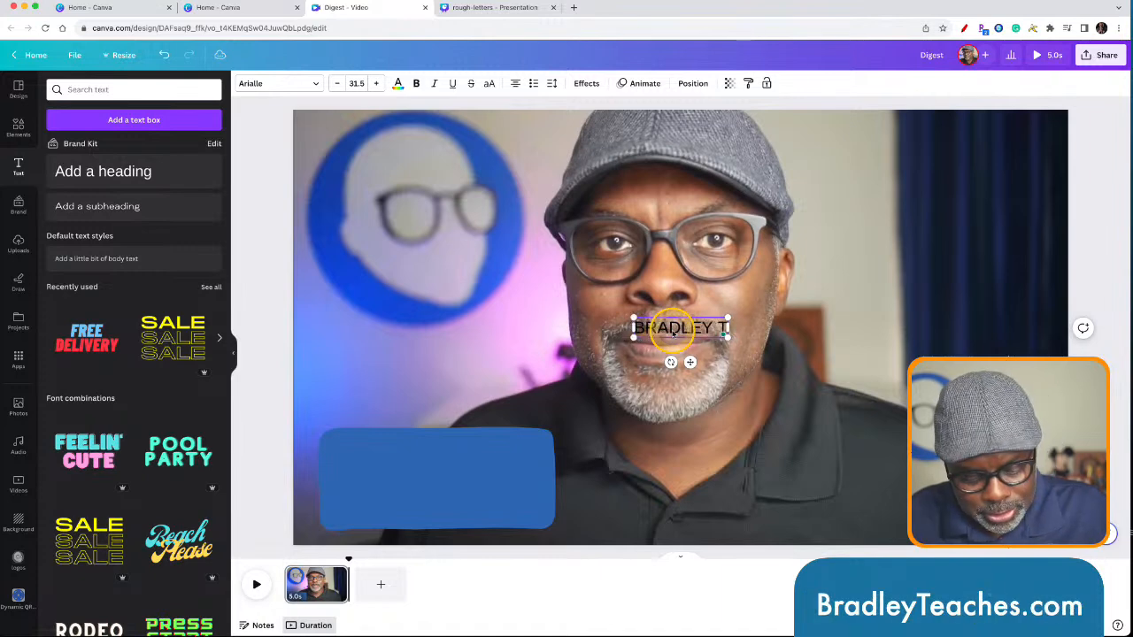
text(EACHES)
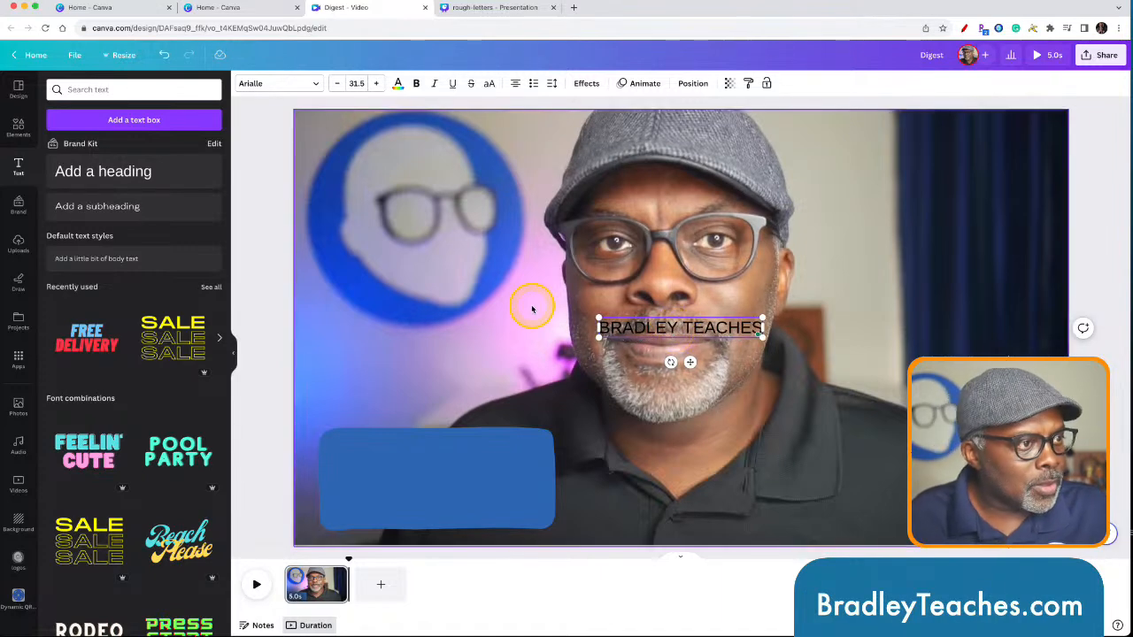
Move the "BRADLEY TEACHES" heading onto the middle of the blue rectangle
click(663, 354)
click(660, 335)
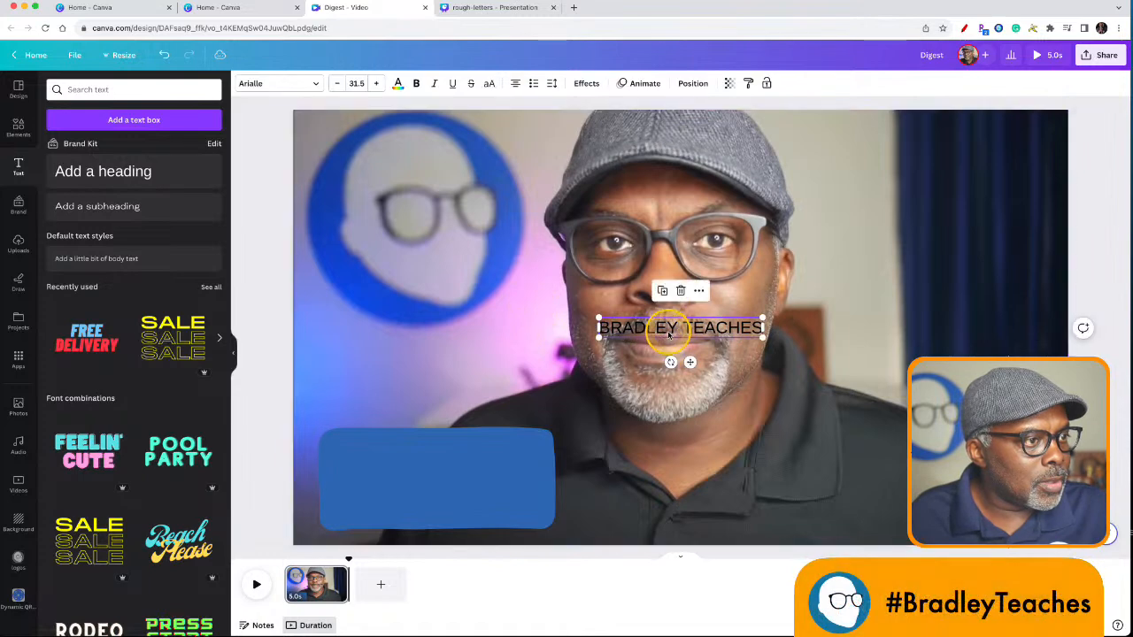
drag(656, 337, 419, 477)
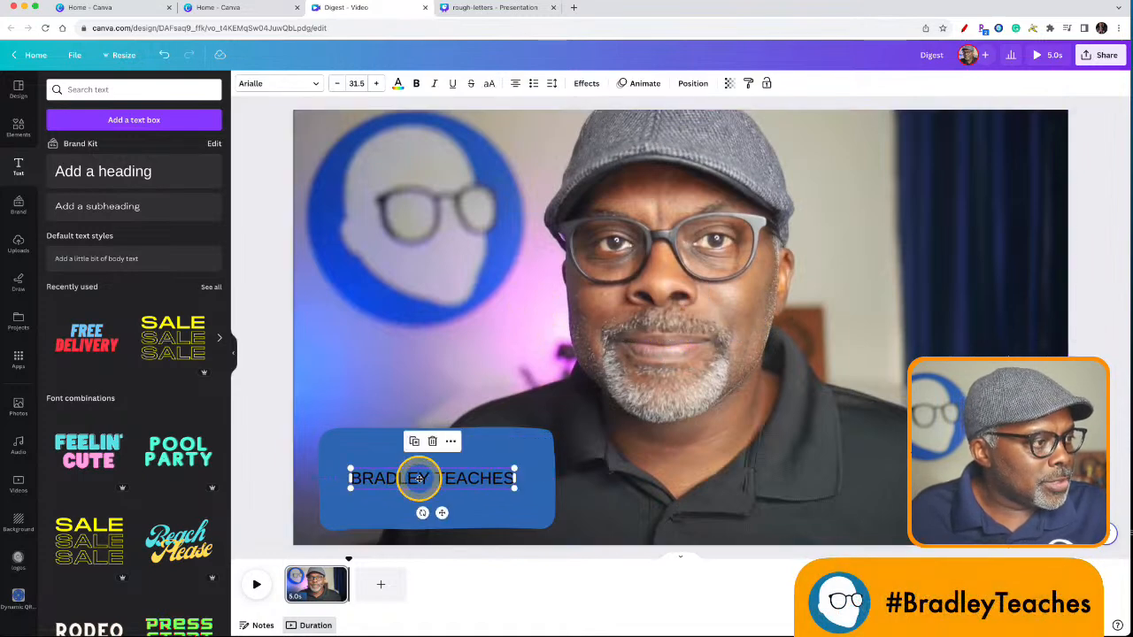
Make the heading on the blue rectangle bold and increase its font size to 36.5
click(419, 479)
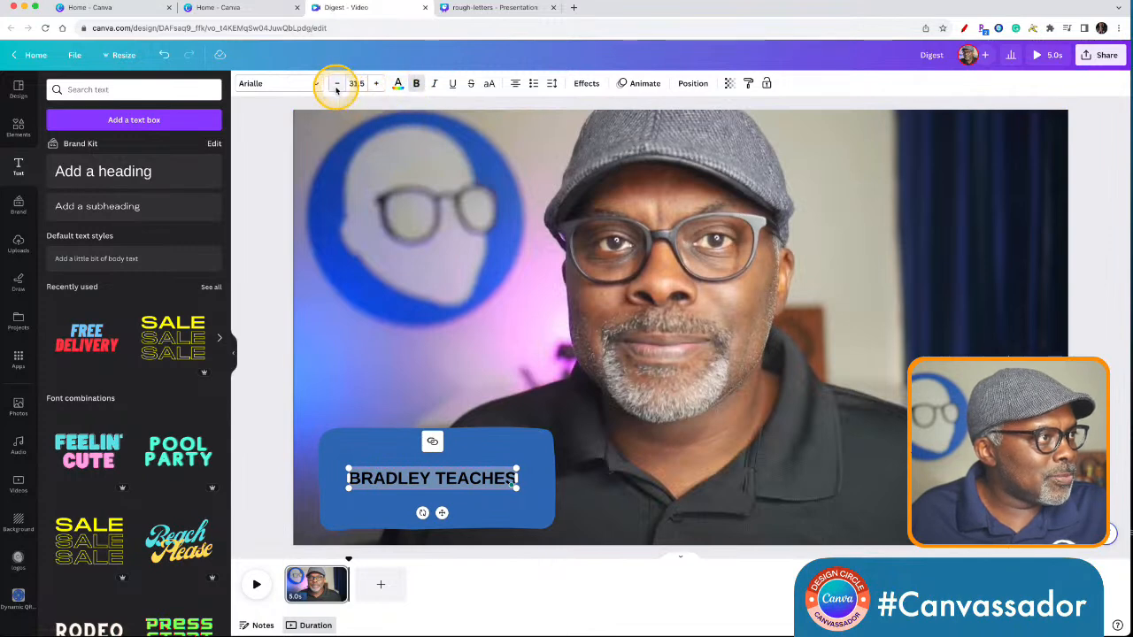
click(377, 84)
click(377, 84)
click(376, 83)
click(377, 84)
click(376, 84)
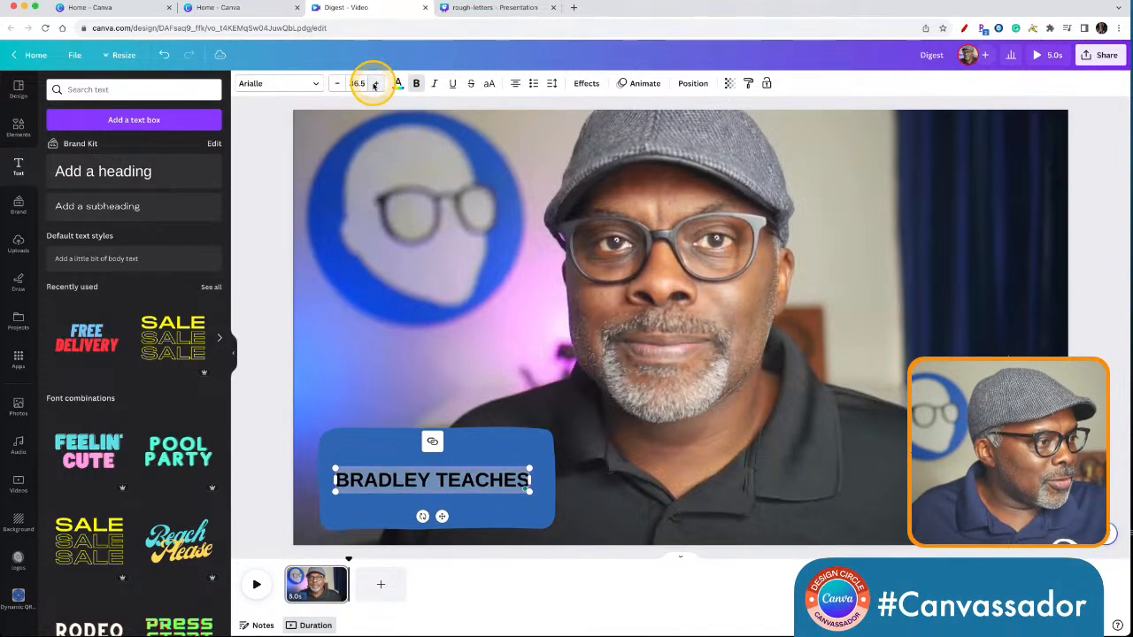
click(262, 226)
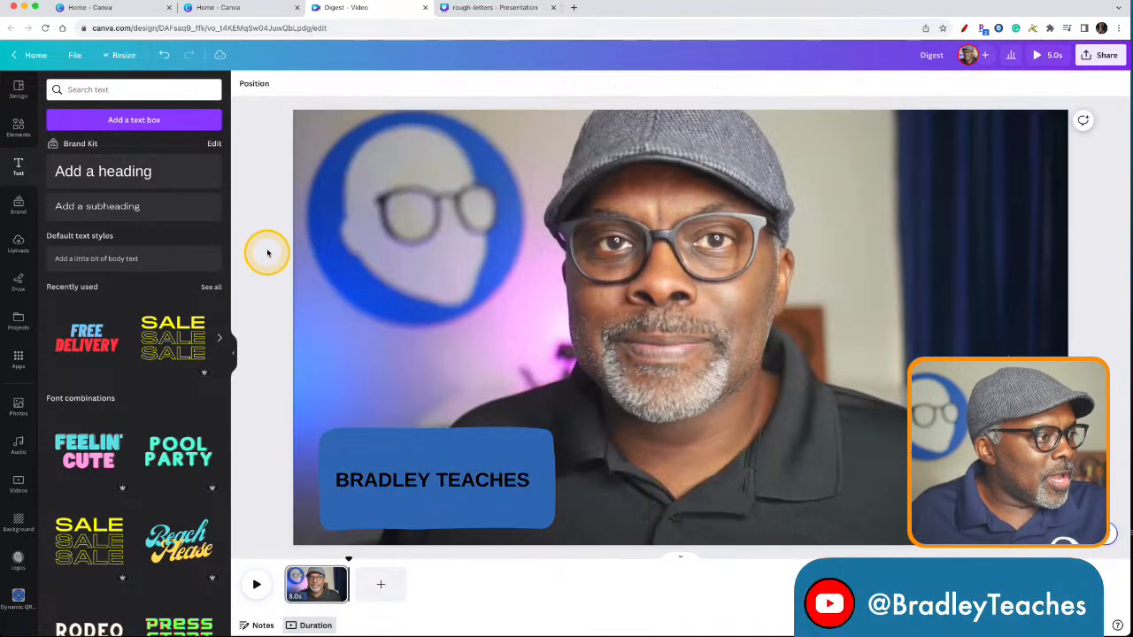
Apply the Ascend text animation to the "BRADLEY TEACHES" heading
click(390, 485)
click(629, 82)
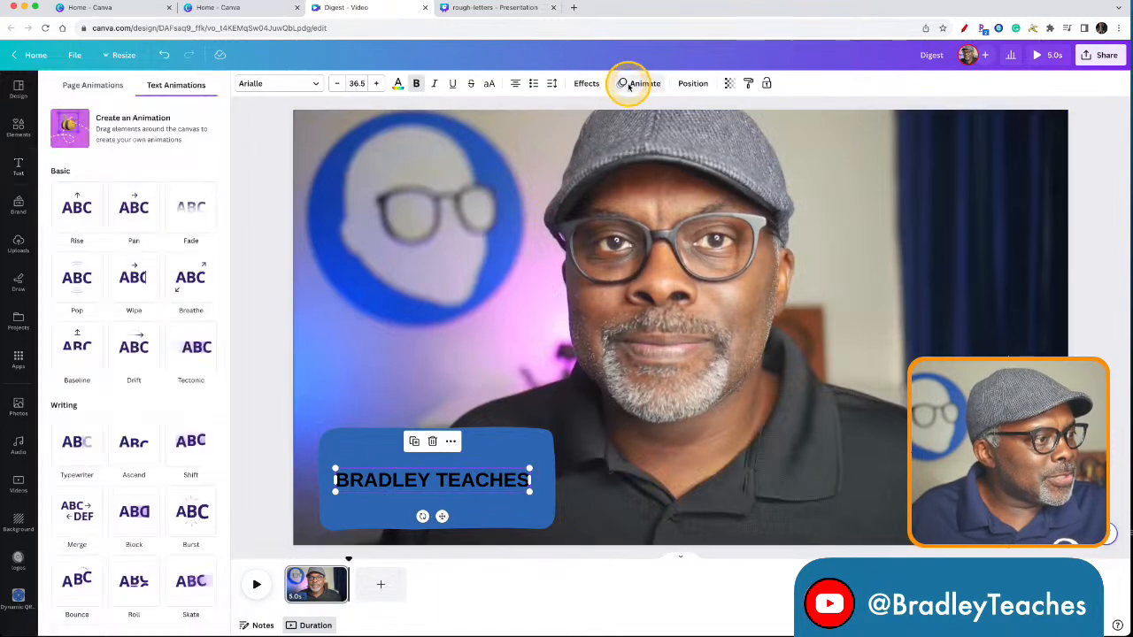
click(133, 442)
click(243, 467)
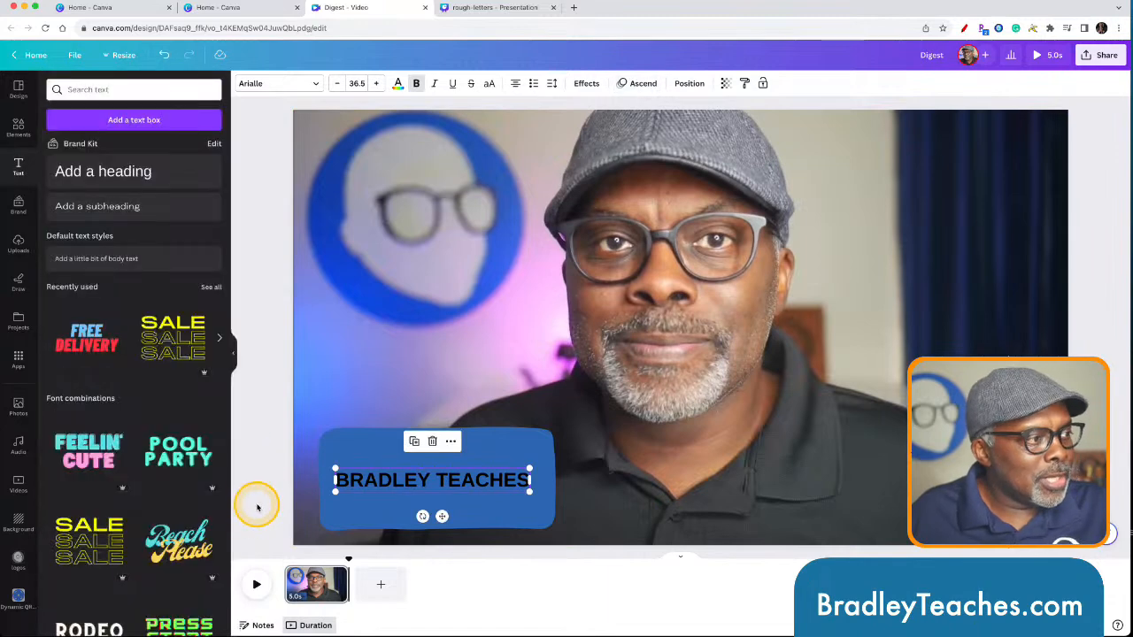
click(248, 505)
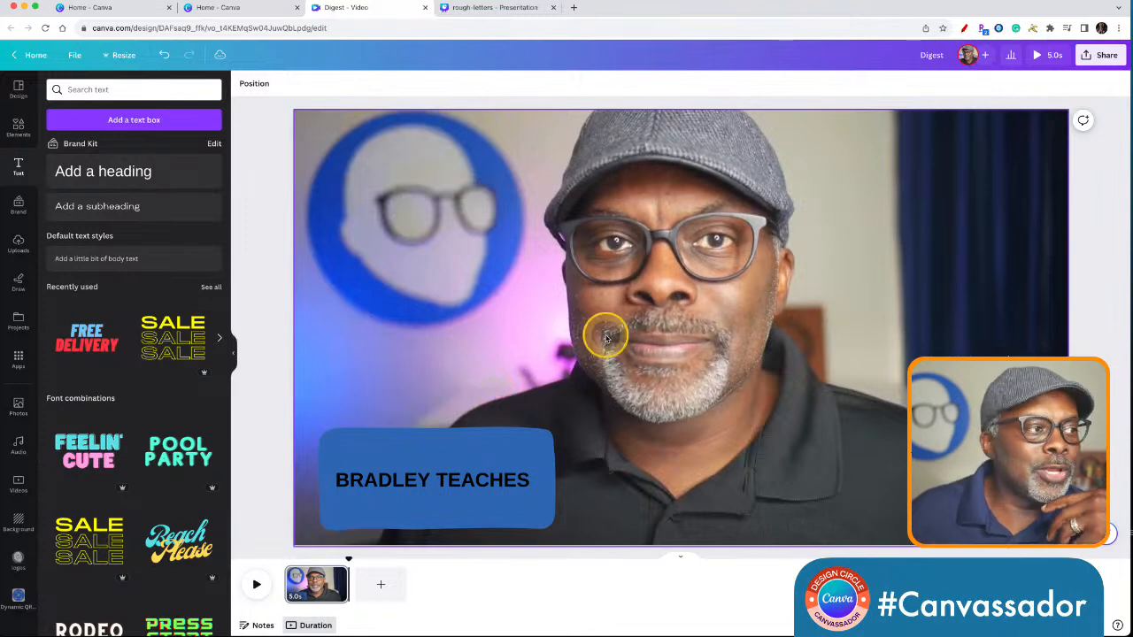
Delete the full-page portrait photo and set the page background to solid green
click(622, 318)
key(Delete)
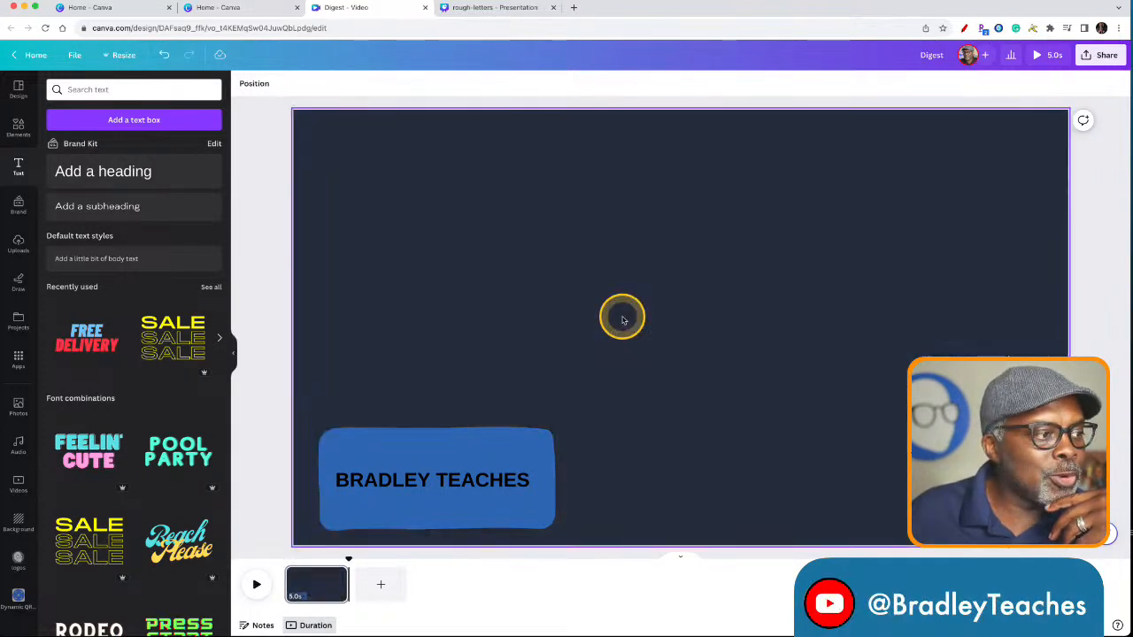
click(537, 288)
click(244, 83)
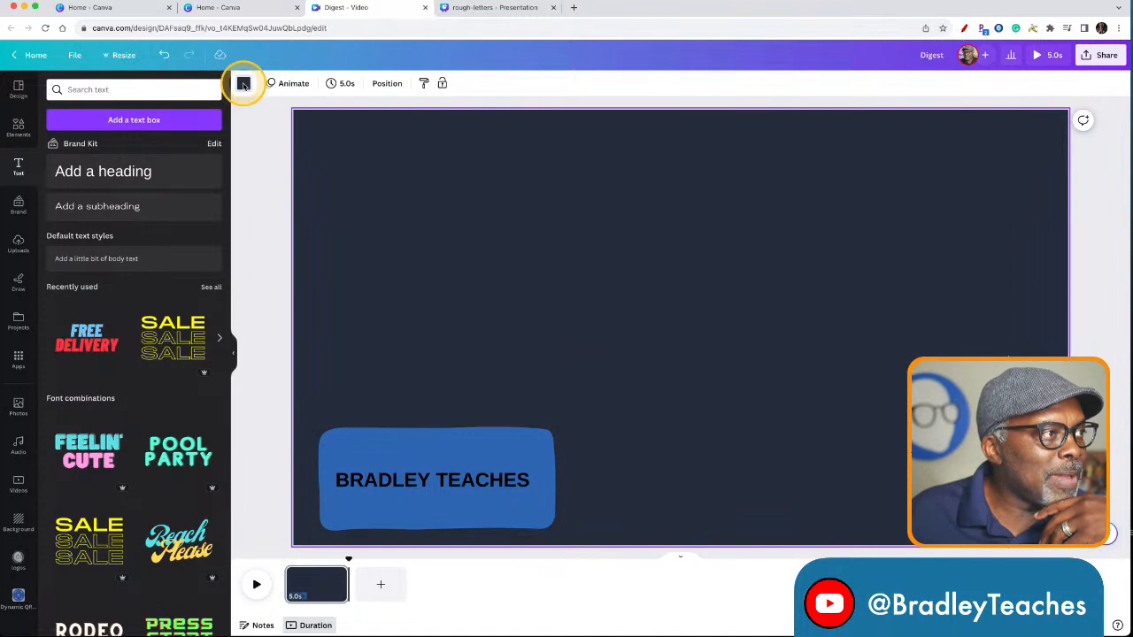
click(65, 402)
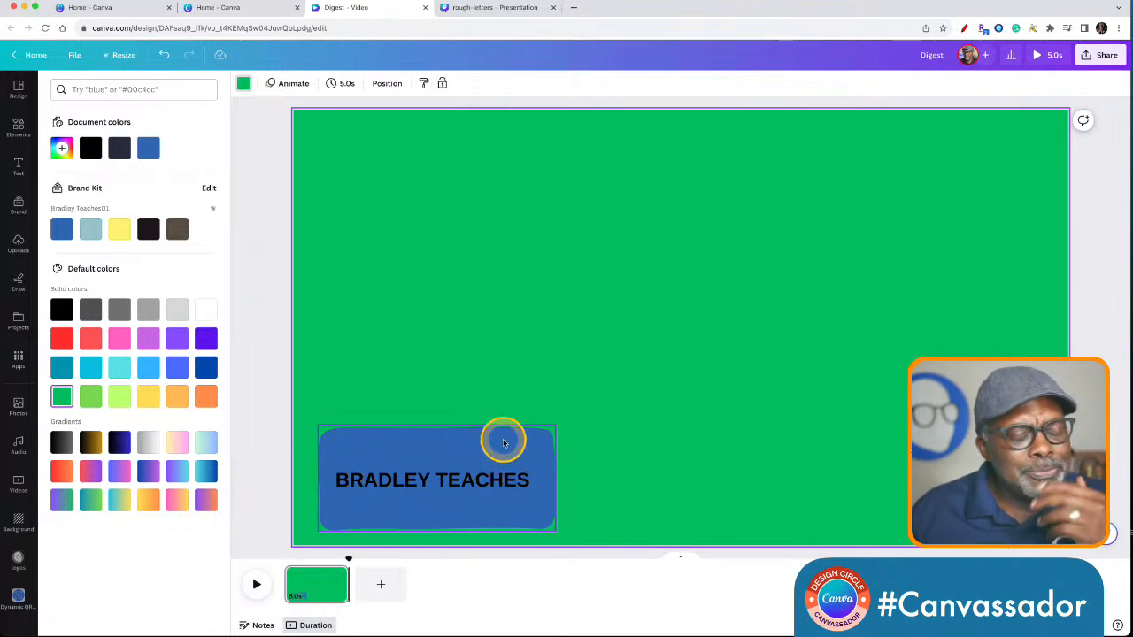
Delete the blue rectangle behind the heading, keeping the text on the green background
click(455, 450)
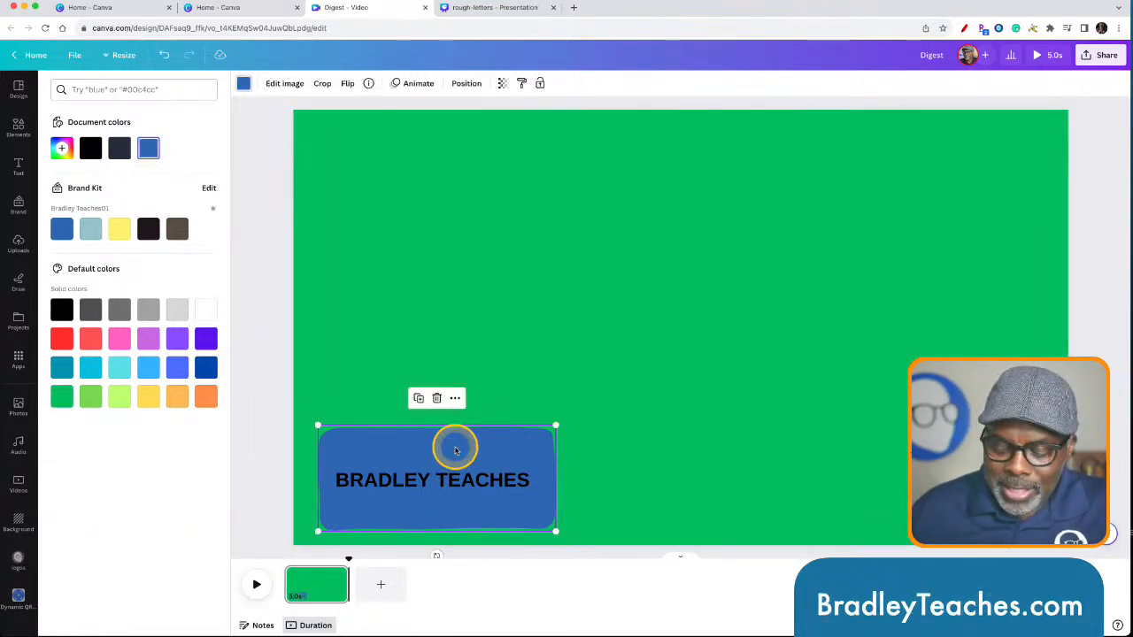
key(Delete)
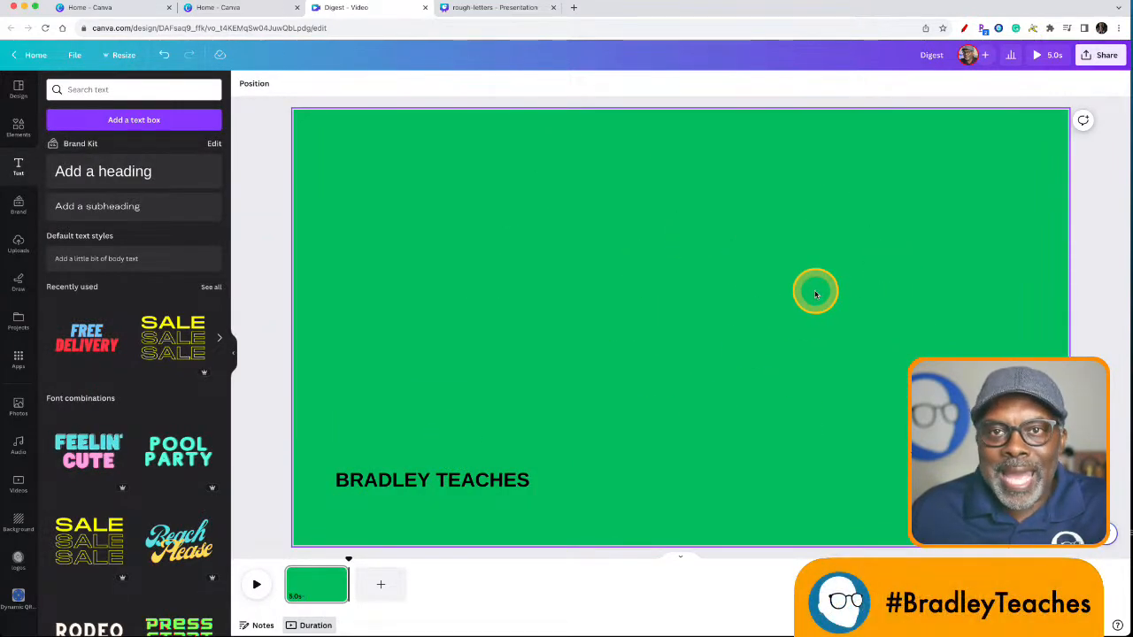
click(387, 207)
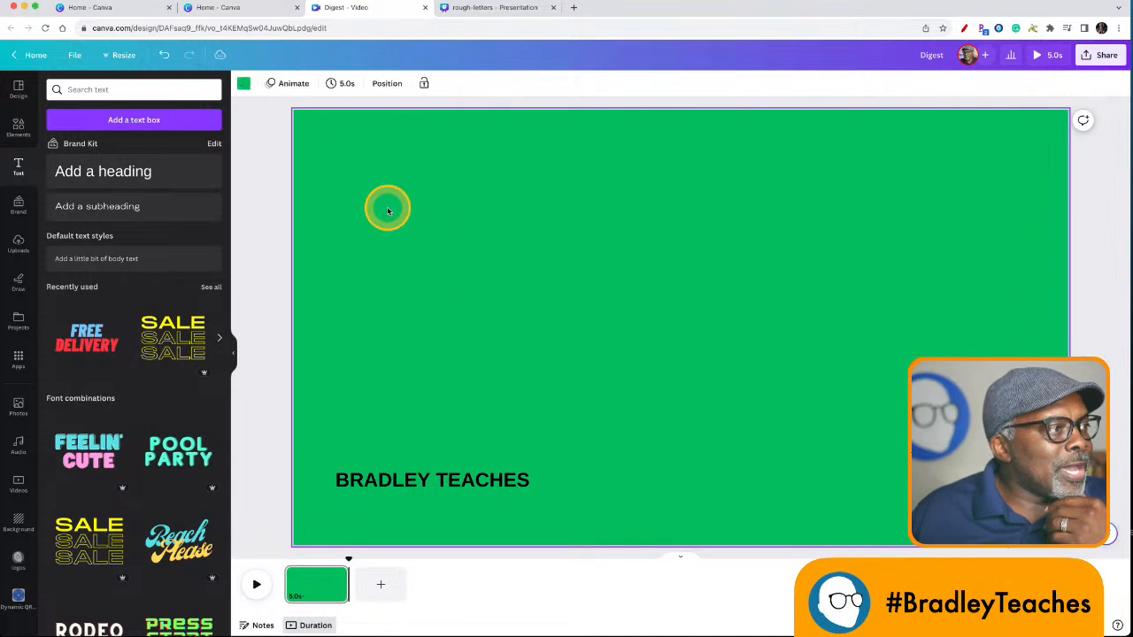
Resize the design itself to a custom size of 500 × 170 px
click(122, 55)
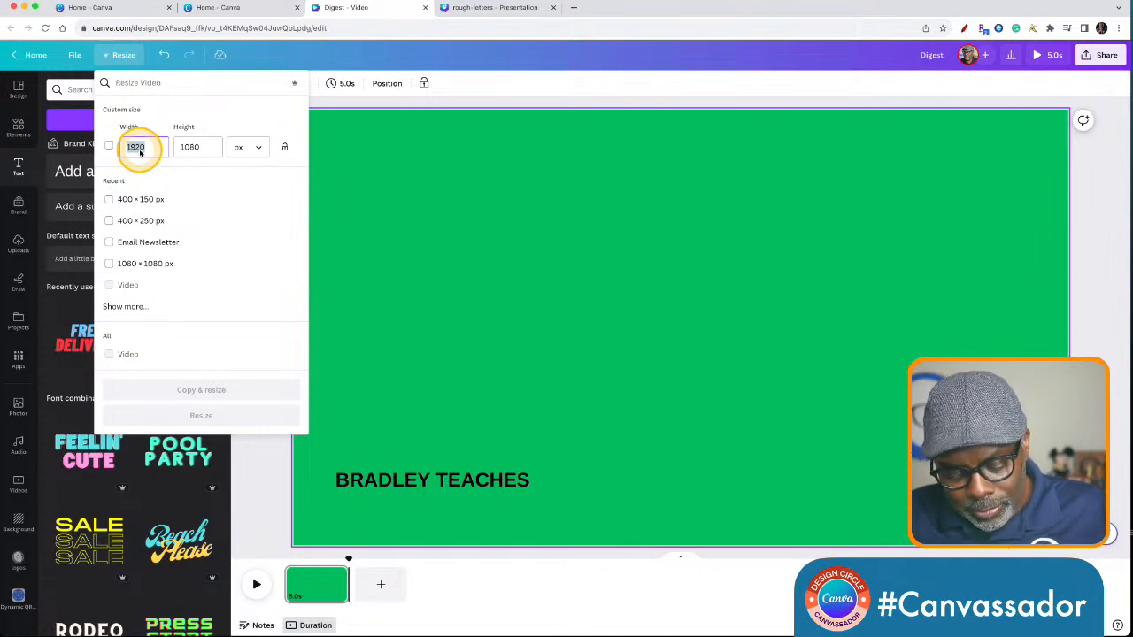
text(500)
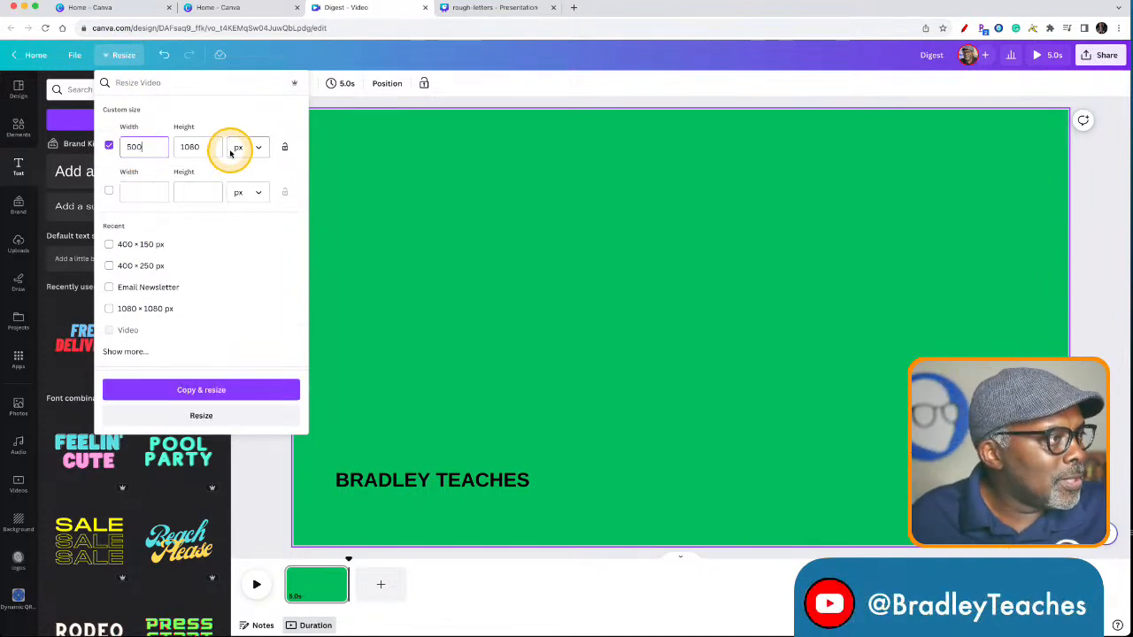
click(195, 151)
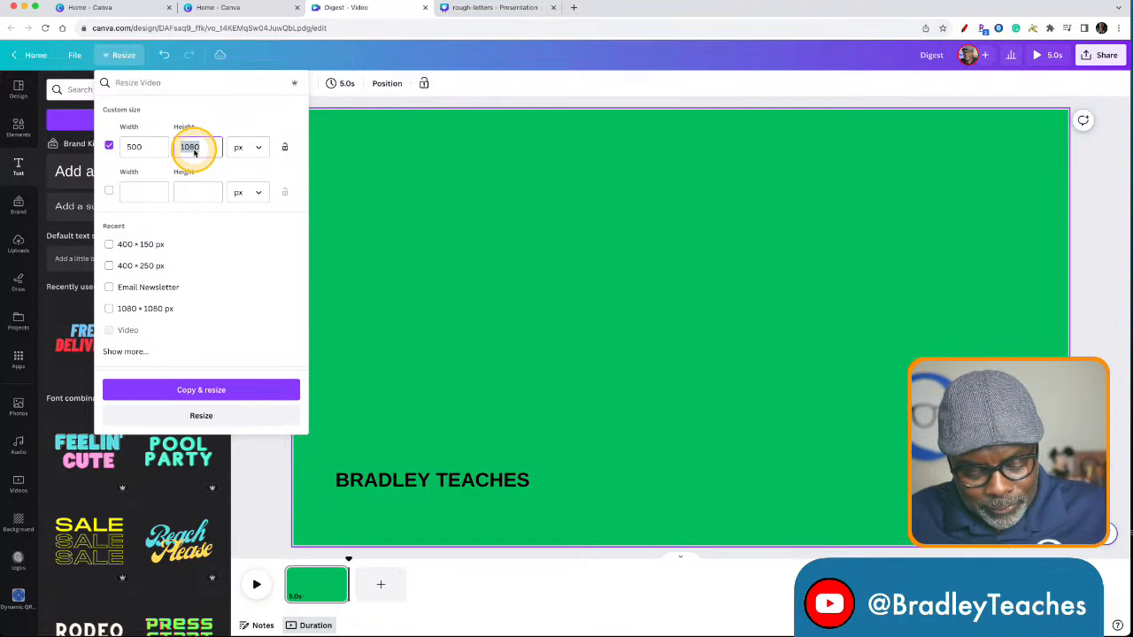
text(170)
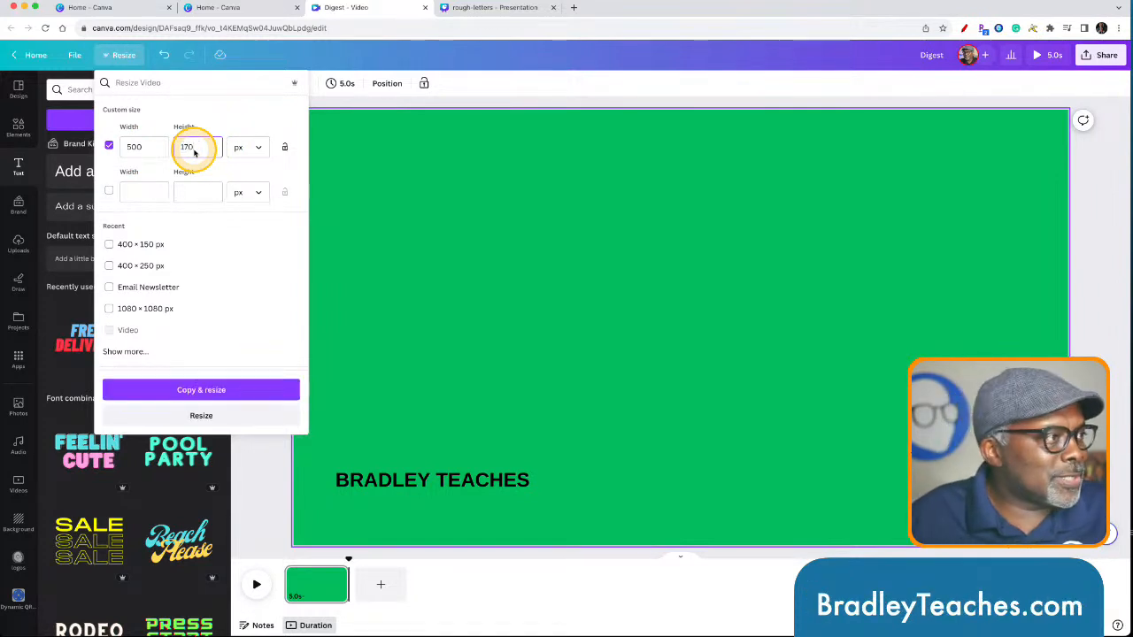
click(222, 417)
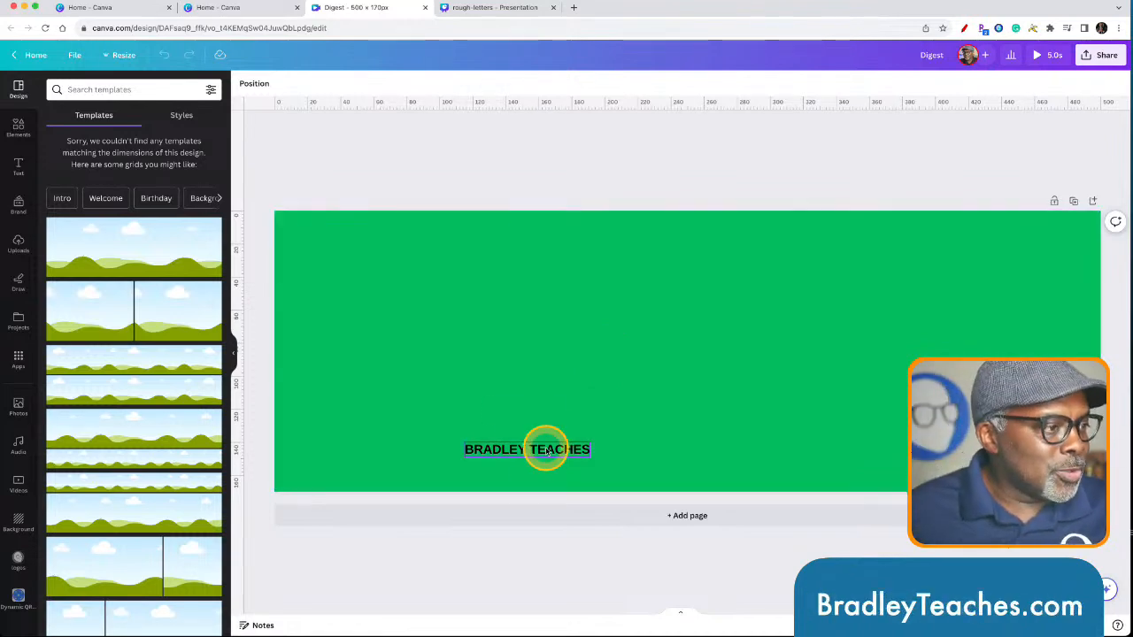
Move the small heading up and to the left on the green page and set its font size to 70
click(551, 449)
drag(561, 448, 470, 312)
double_click(470, 312)
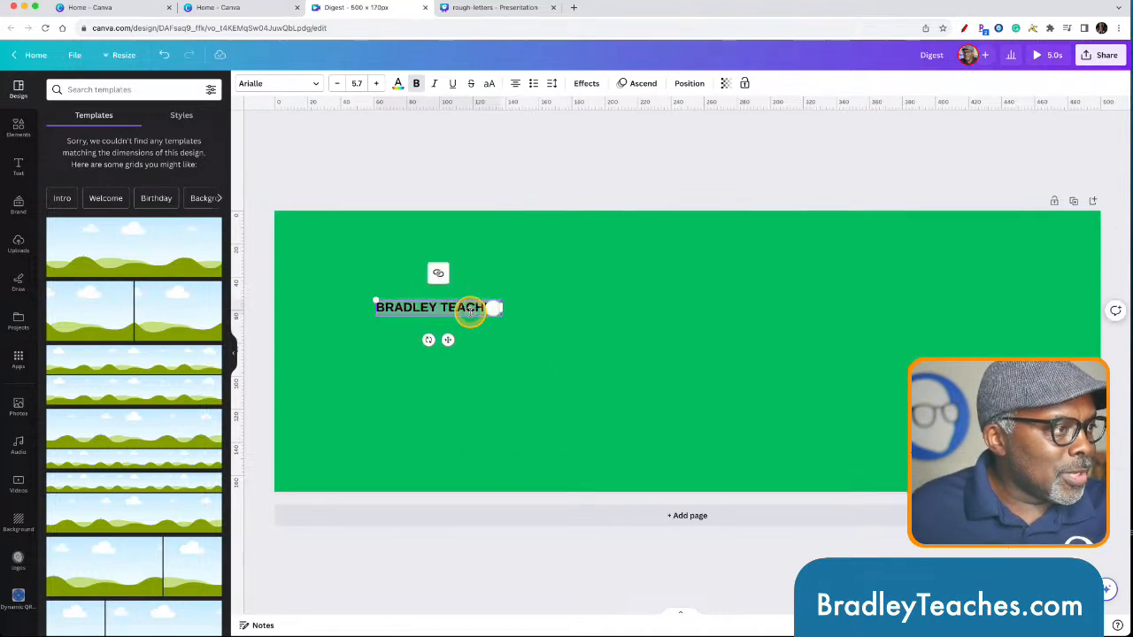
double_click(360, 84)
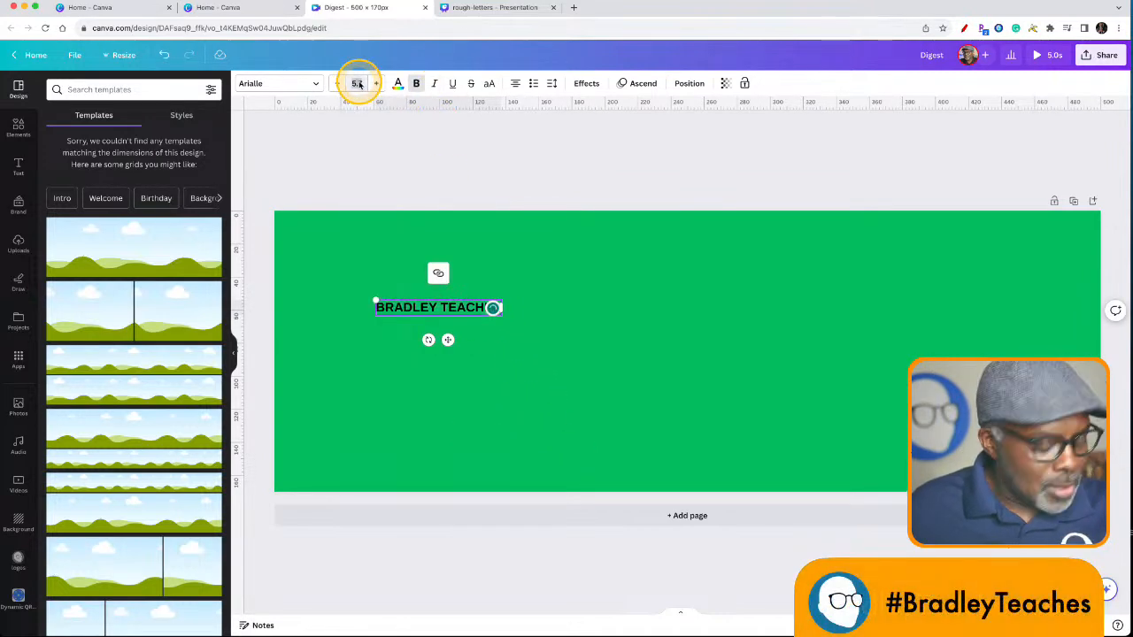
text(70)
key(Return)
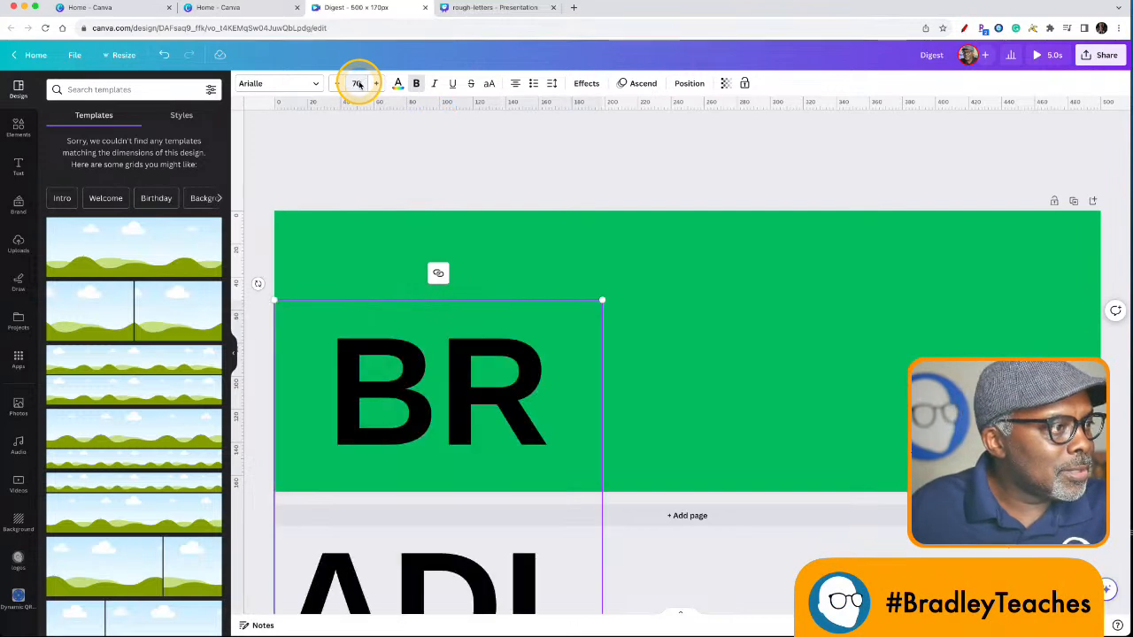
Widen the heading's text box to about the full page width and reposition it over the green page
click(412, 380)
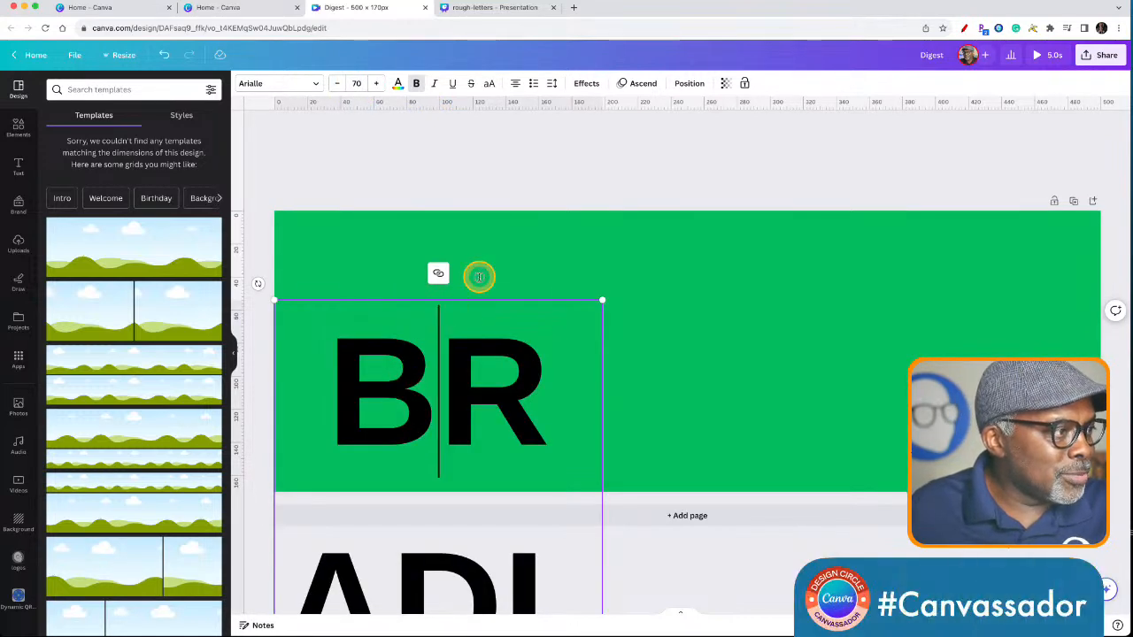
key(shift+Right)
click(380, 258)
drag(393, 387, 594, 205)
drag(505, 405, 516, 239)
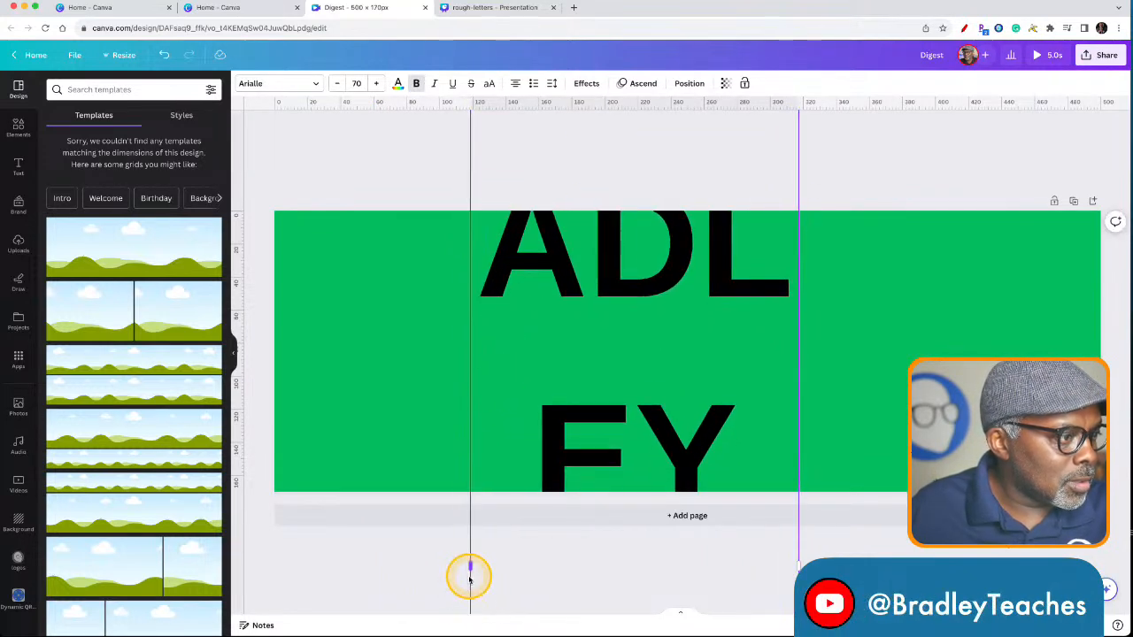
drag(470, 567, 266, 425)
drag(801, 351, 1091, 336)
drag(537, 263, 556, 396)
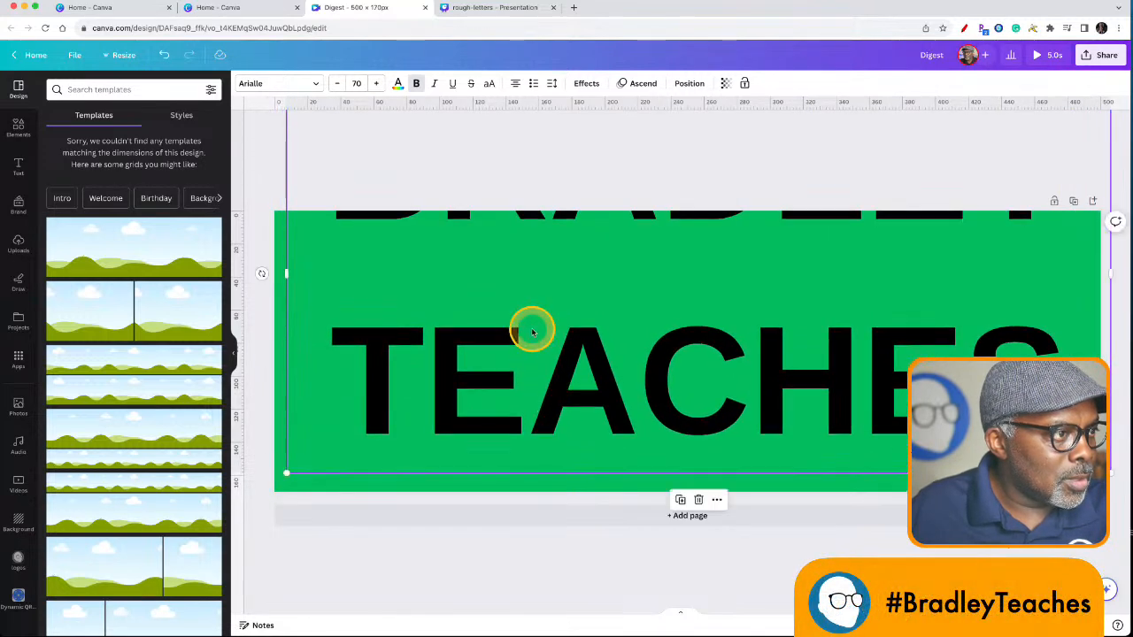
Reduce the font size of the whole "BRADLEY TEACHES" heading to 38
click(567, 373)
click(336, 84)
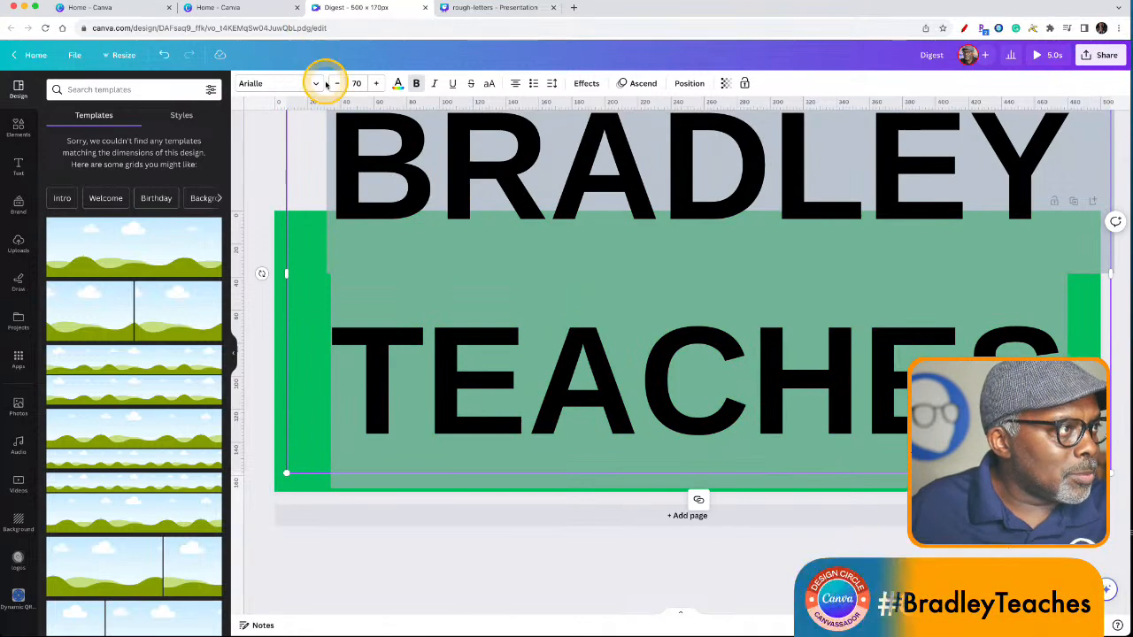
click(336, 83)
click(337, 83)
click(336, 84)
click(337, 83)
click(336, 83)
click(336, 83)
click(336, 83)
click(336, 83)
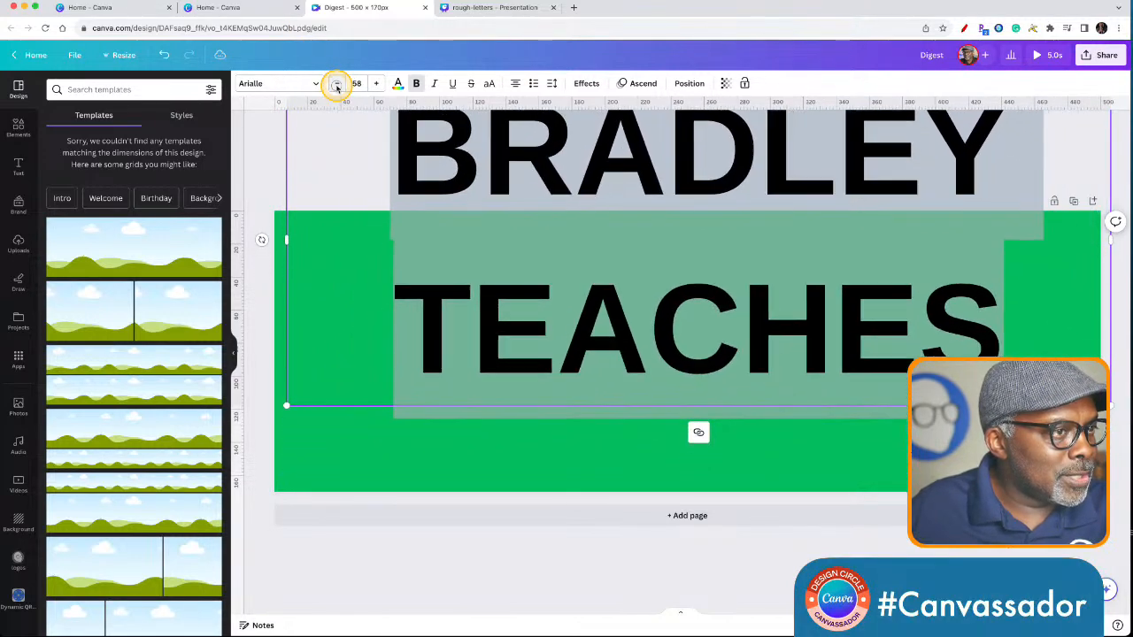
click(336, 83)
click(336, 83)
click(336, 83)
click(337, 84)
click(336, 83)
click(336, 83)
click(337, 84)
click(337, 83)
click(336, 83)
click(337, 83)
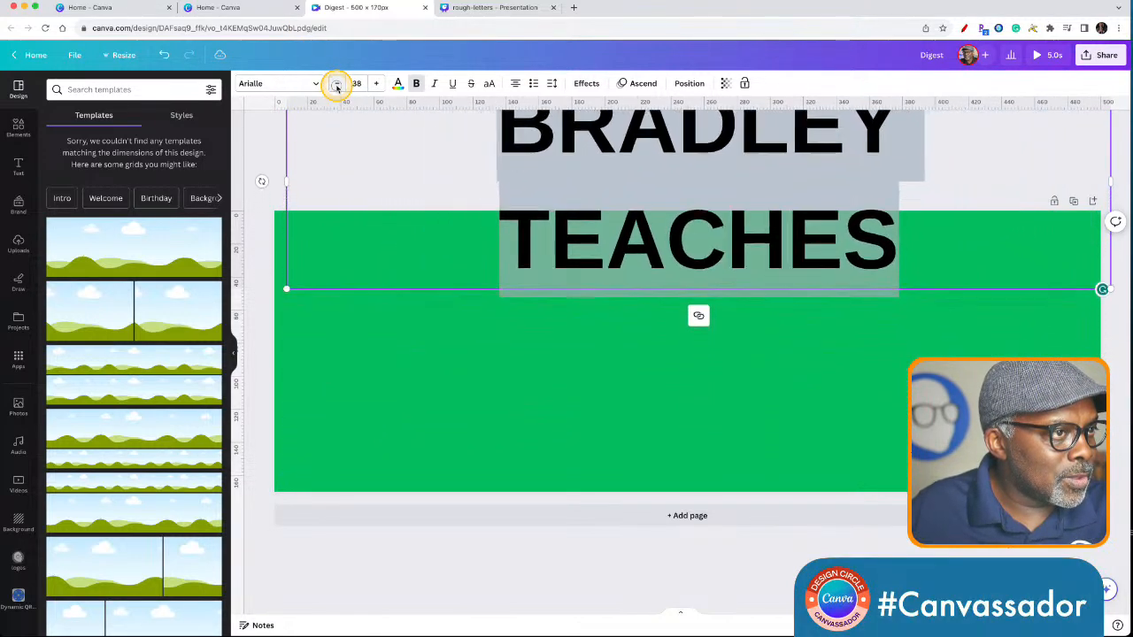
click(336, 83)
click(337, 83)
click(336, 83)
click(337, 84)
click(280, 188)
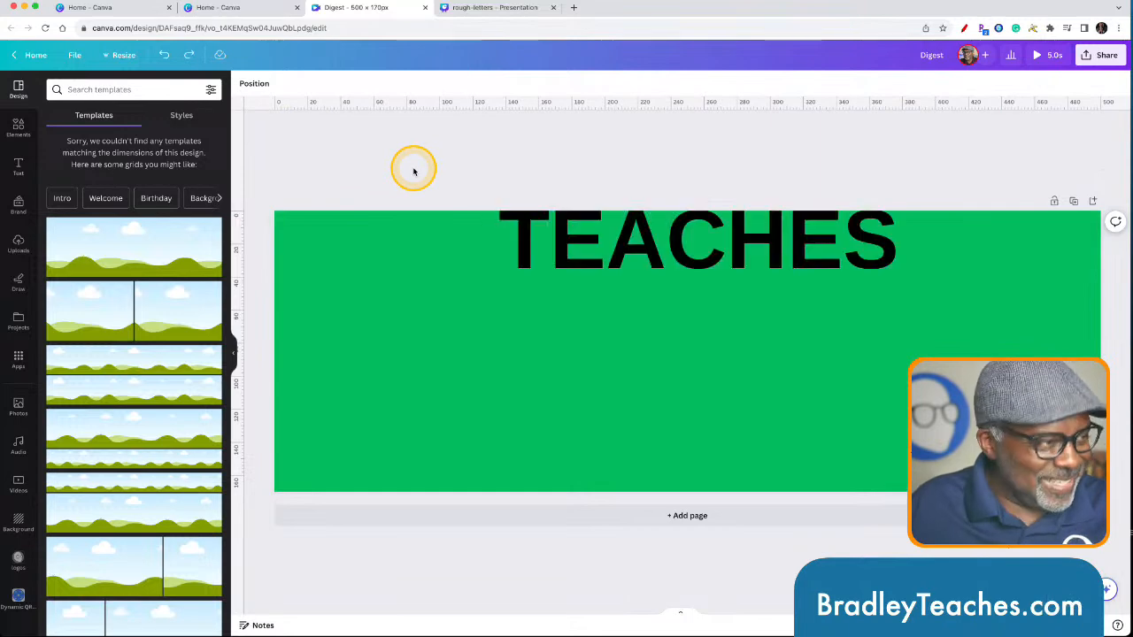
Move the heading down onto the green page and reduce its font size to 36 to fit one line
click(576, 304)
drag(577, 303, 572, 405)
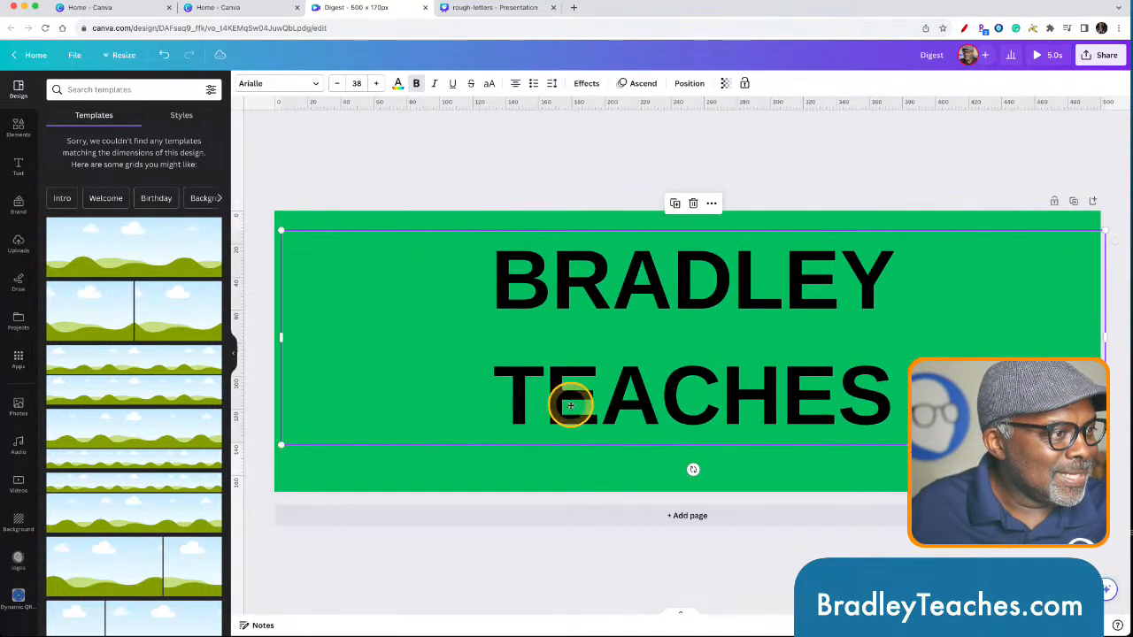
double_click(534, 299)
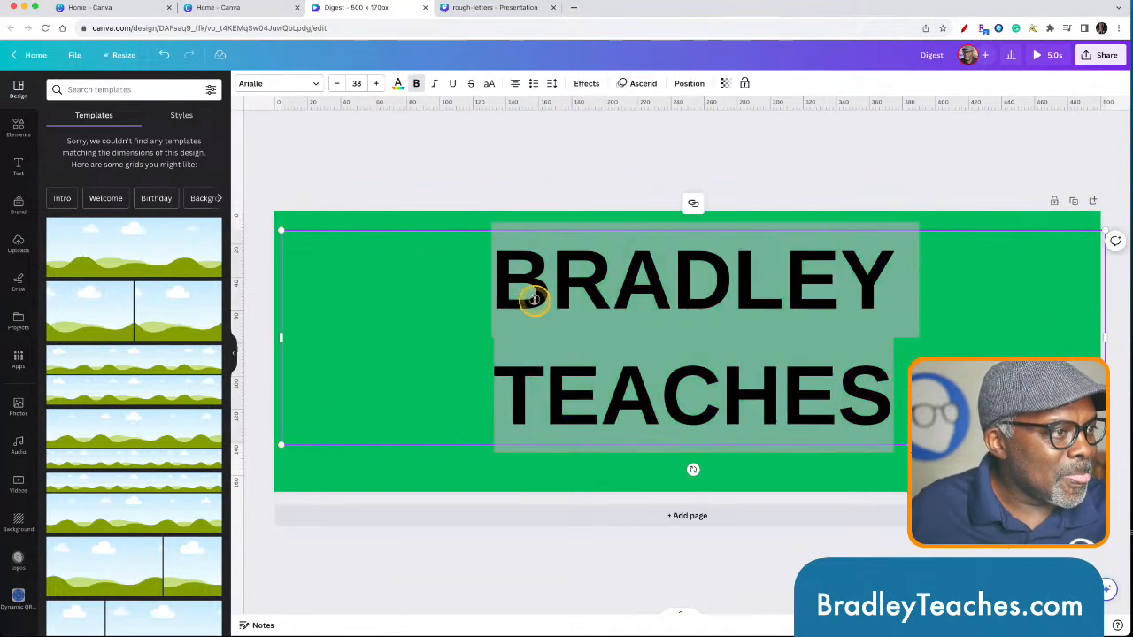
click(339, 85)
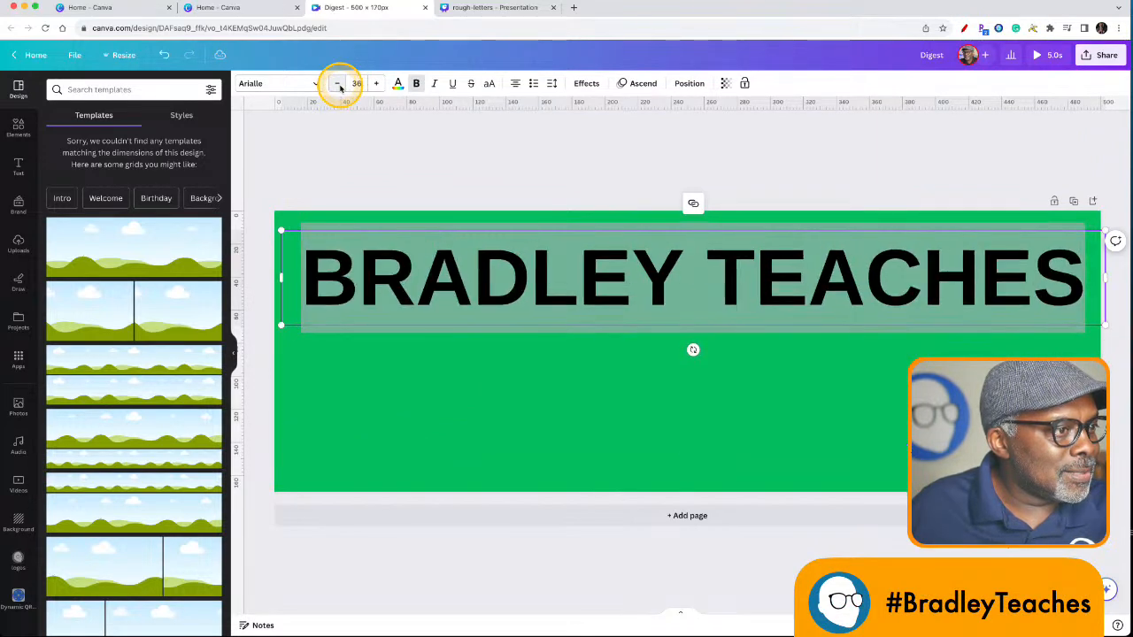
click(352, 133)
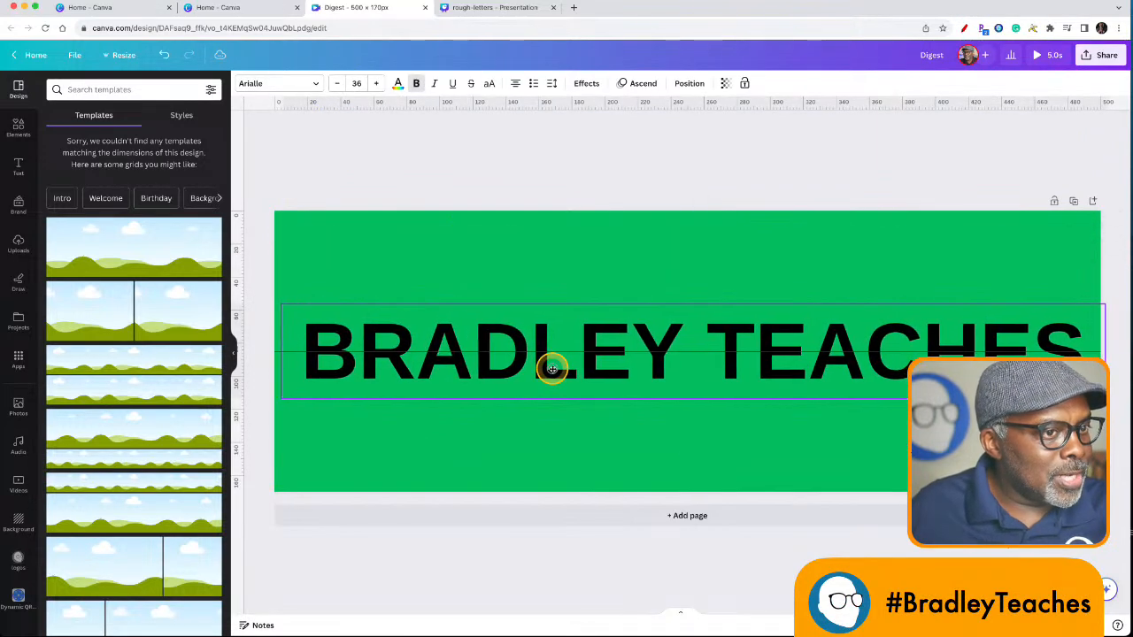